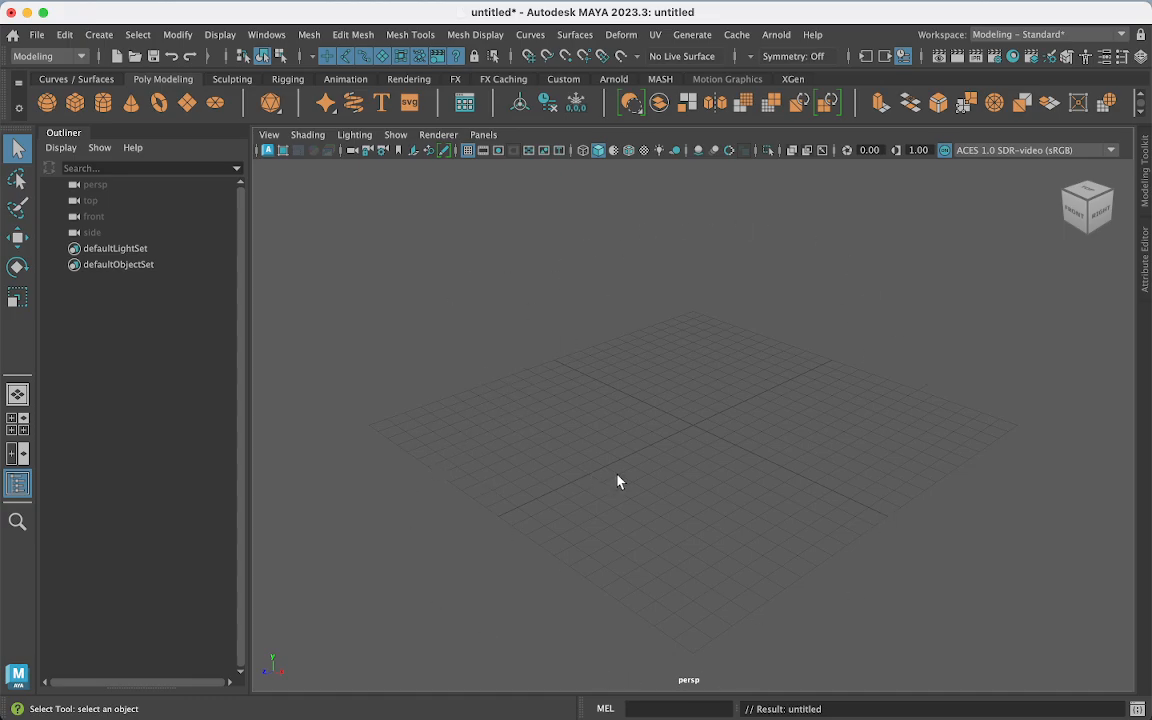
- Orbit the grid and add a default polygon cube, pCube1, from the Poly Modeling shelf
mouse_move(617, 481)
alt+mouse_down()
mouse_move(730, 437)
mouse_move(630, 504)
mouse_move(583, 473)
mouse_move(622, 475)
alt+mouse_up()
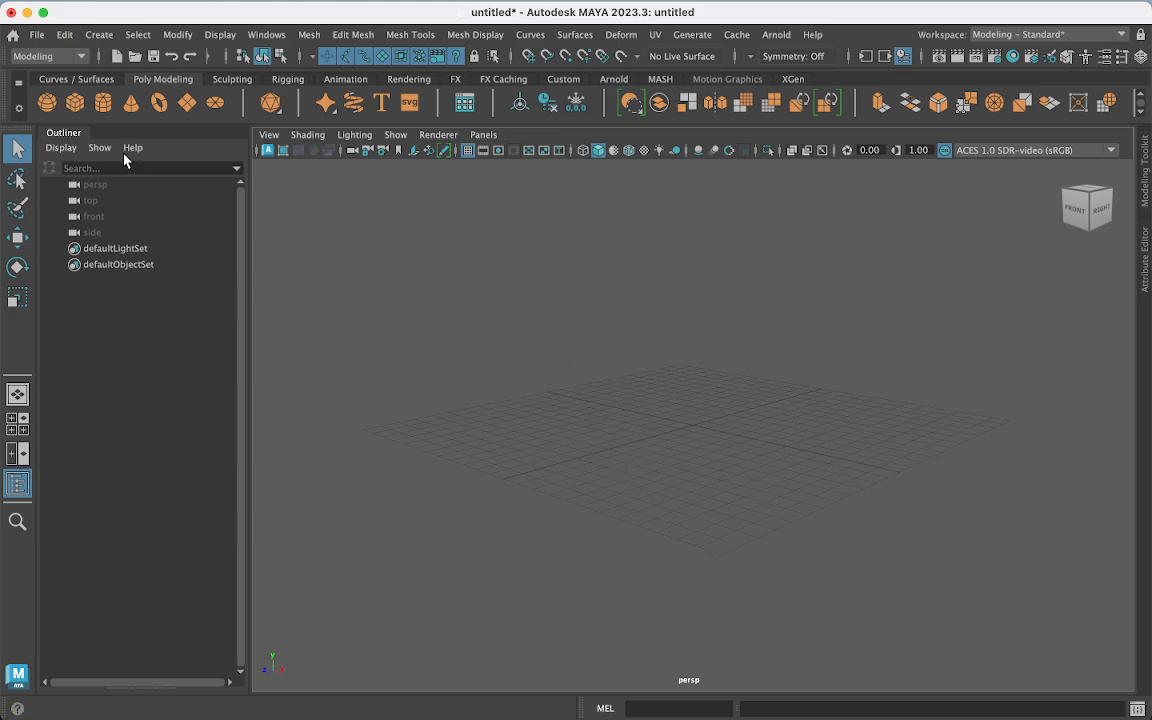
click(74, 101)
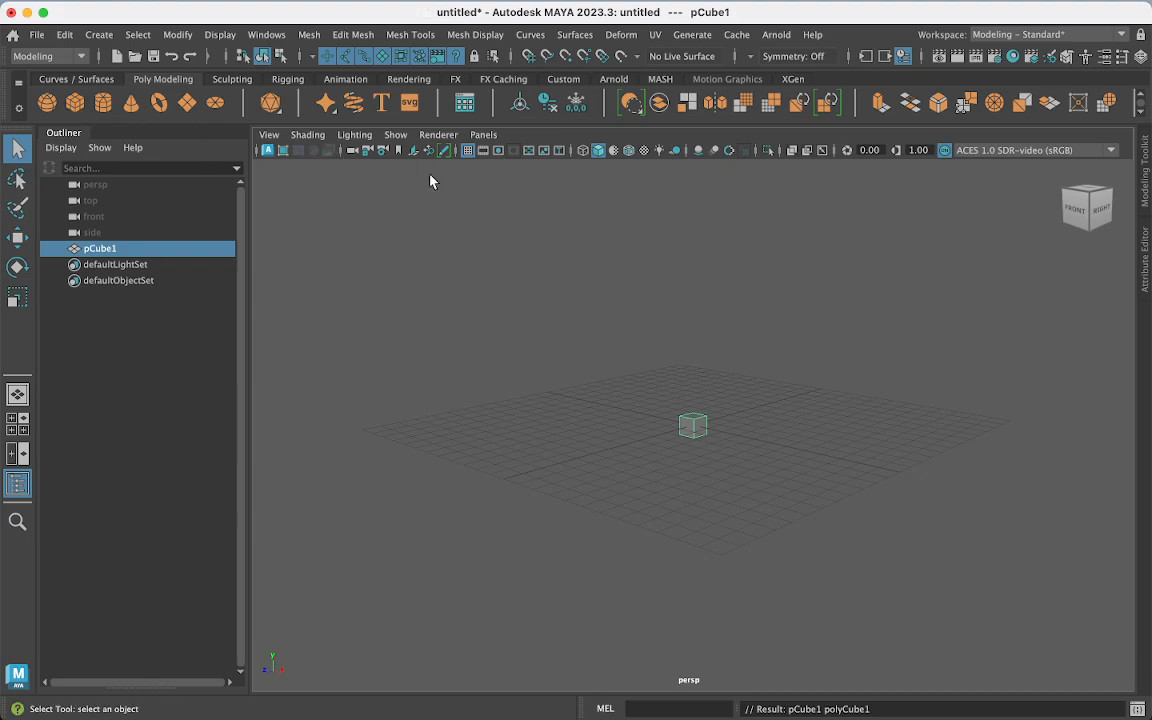
- Create a new project named with the student's name plus 'tutorial3', located on the Desktop
click(40, 38)
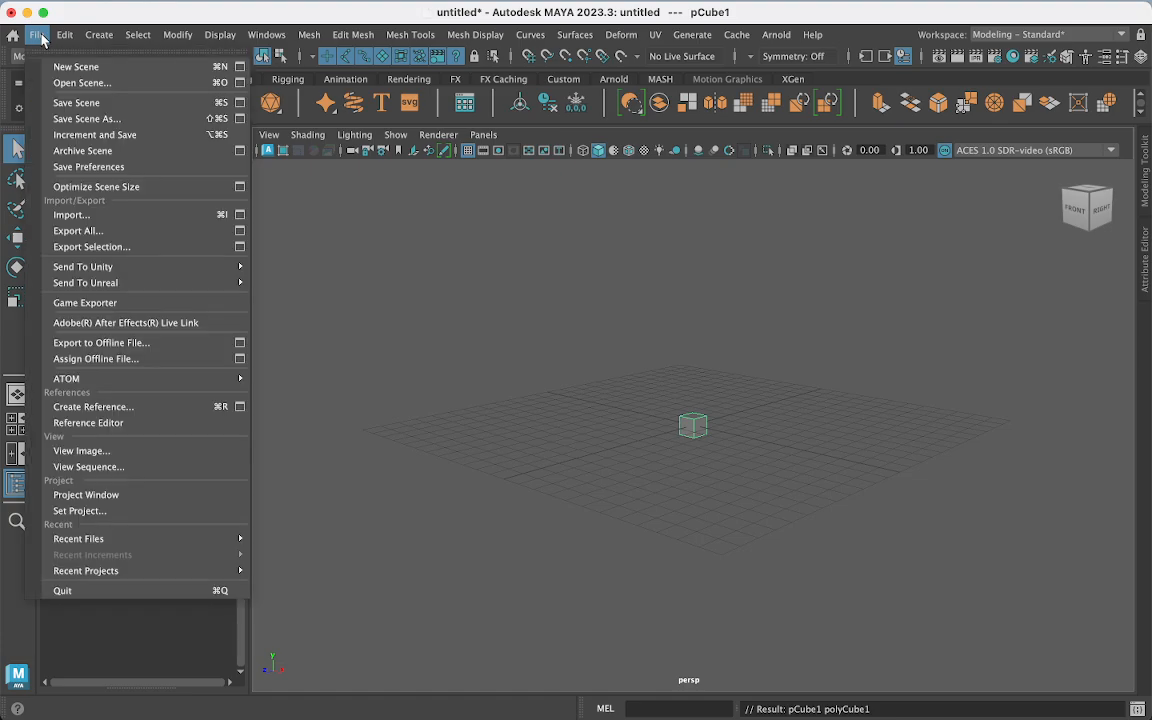
click(88, 495)
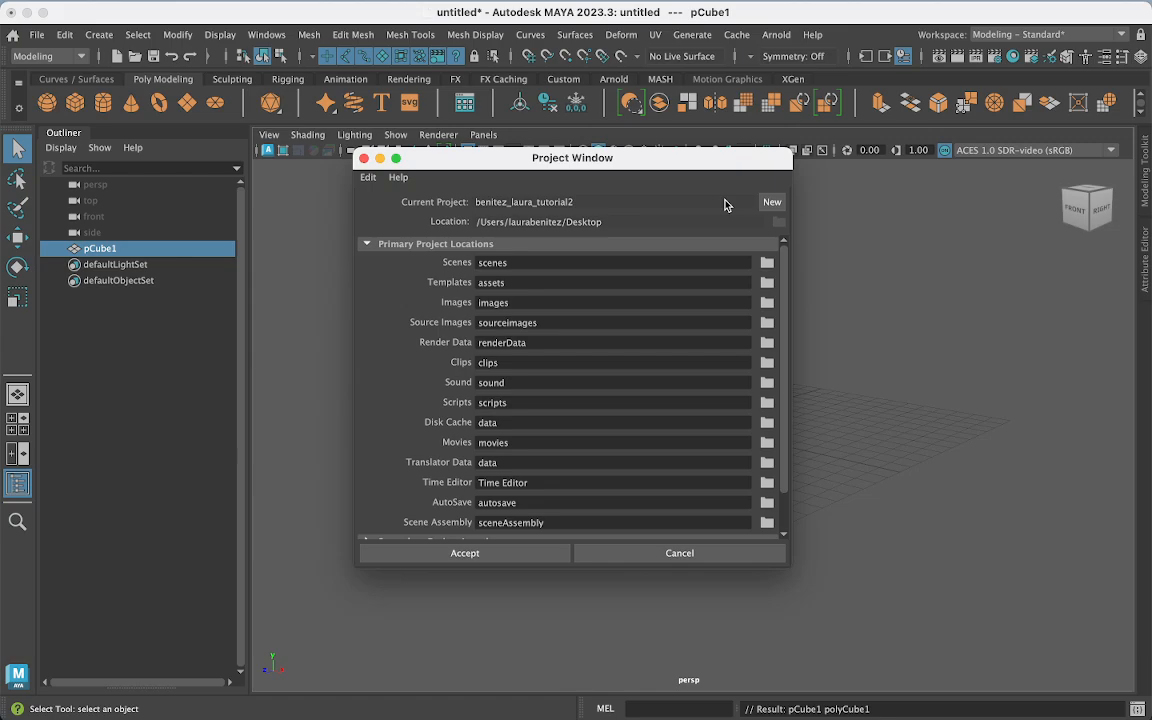
click(772, 204)
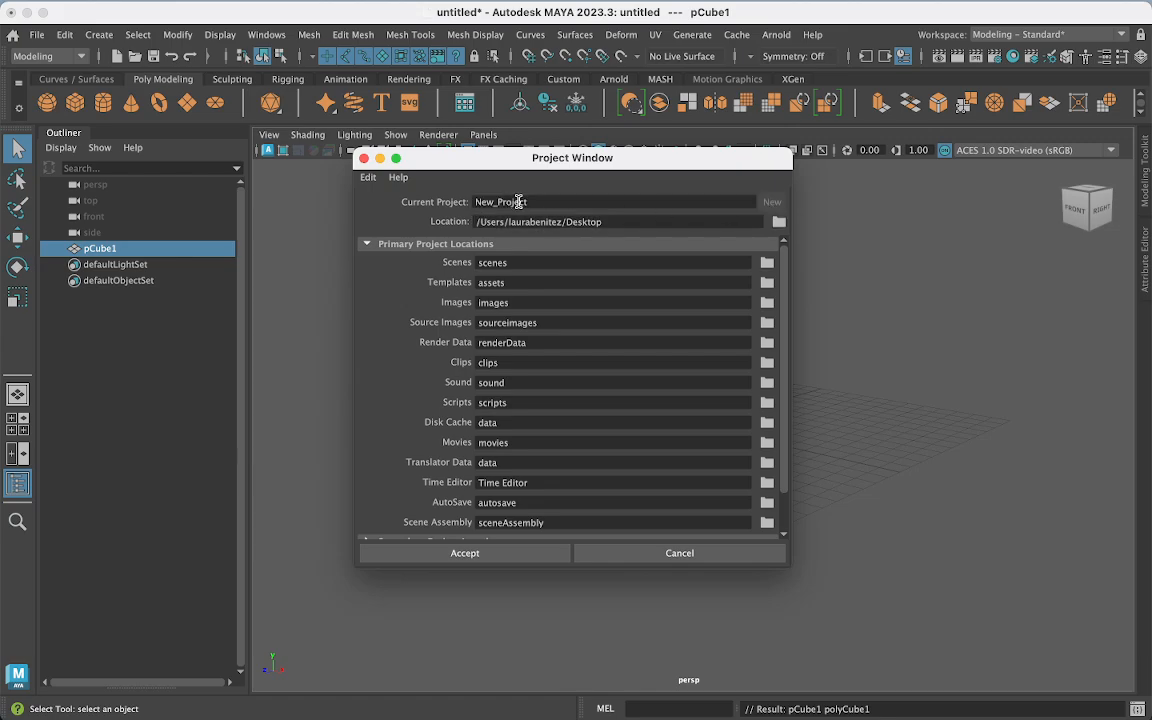
double_click(553, 201)
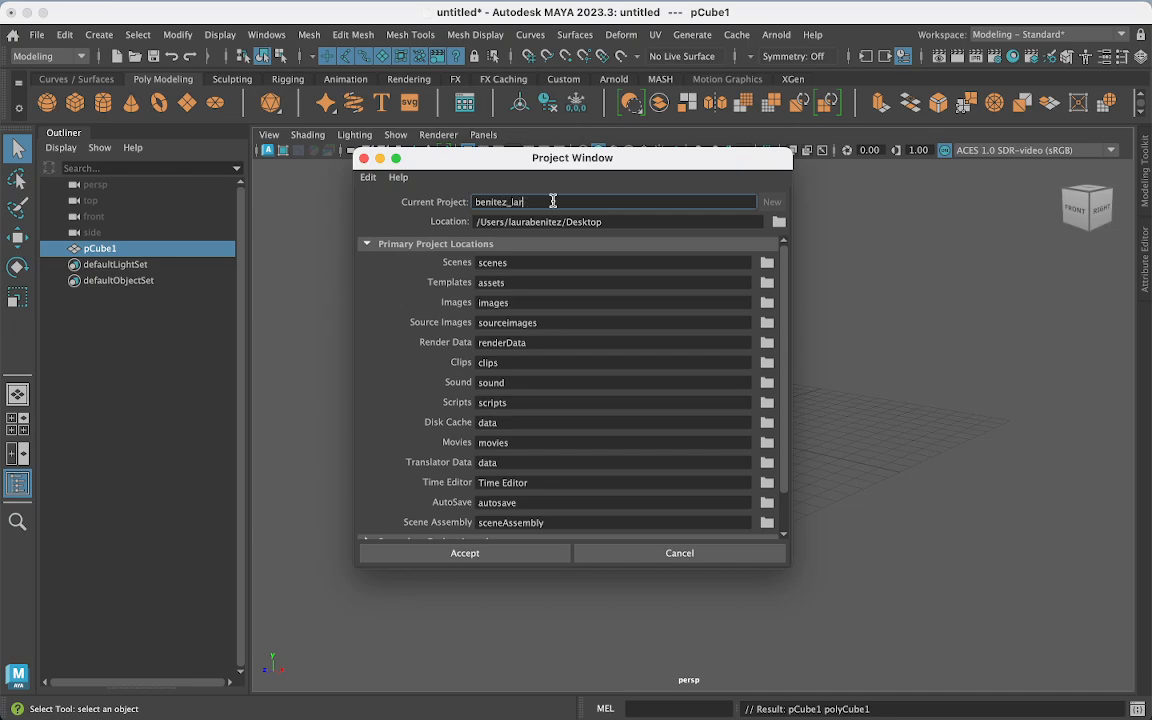
click(780, 226)
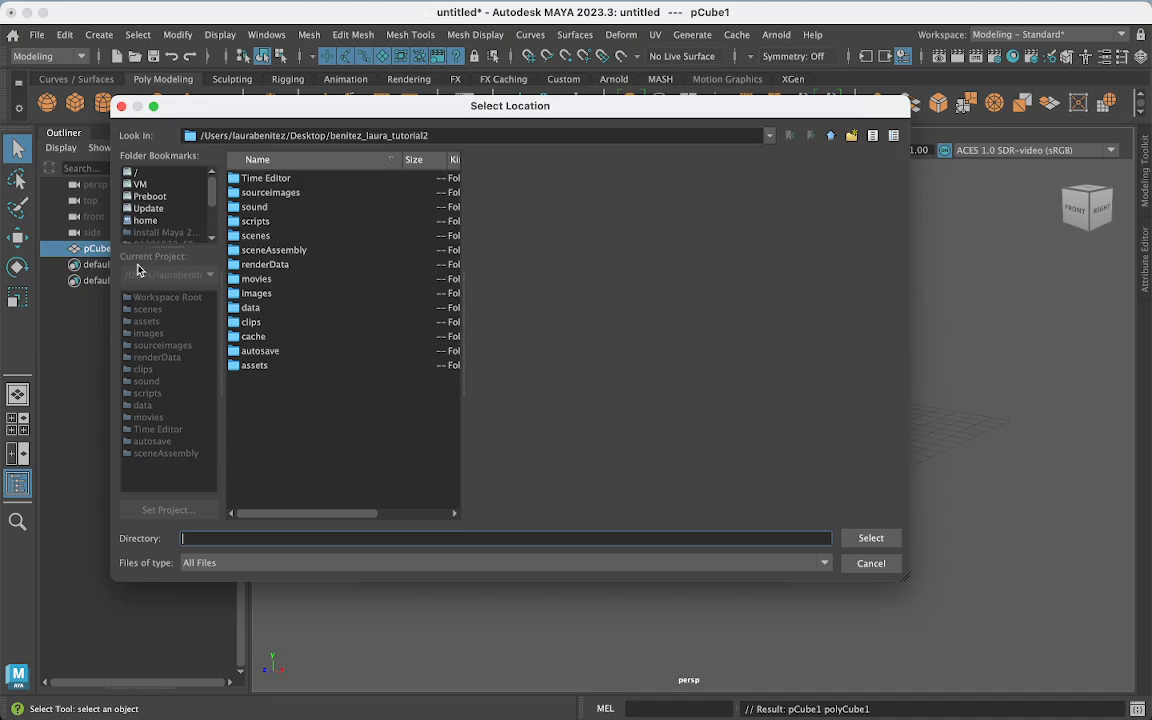
drag(211, 180, 211, 187)
scroll(200, 185, down, 2)
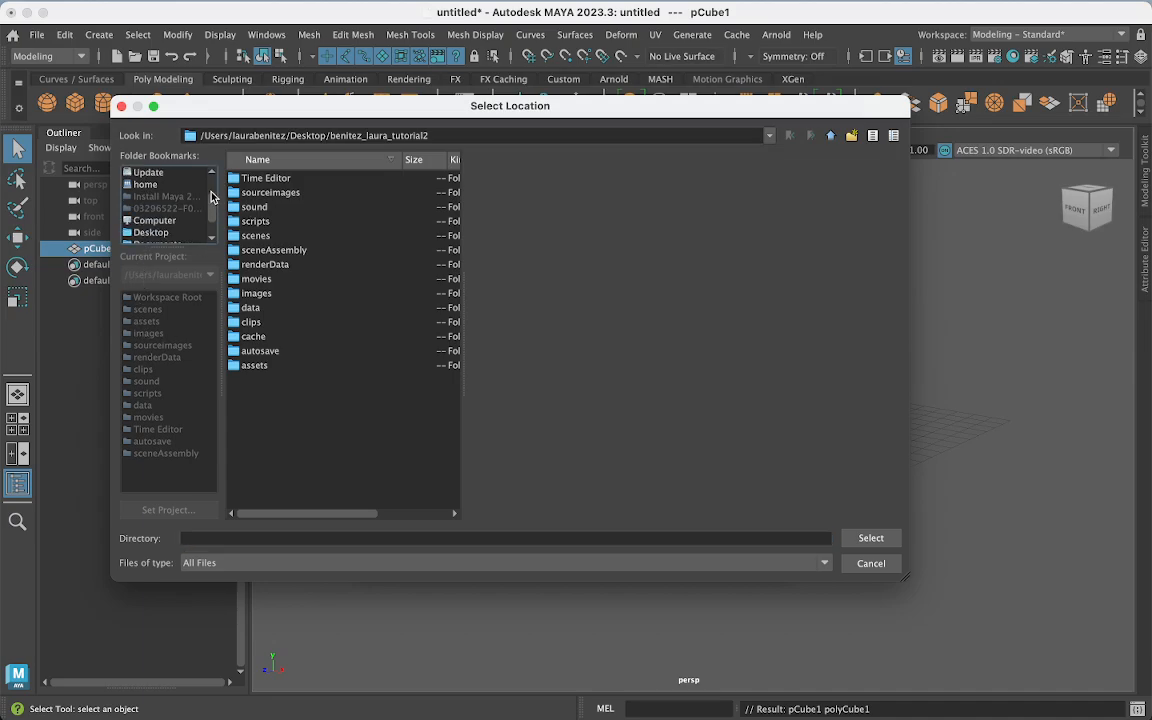
click(143, 232)
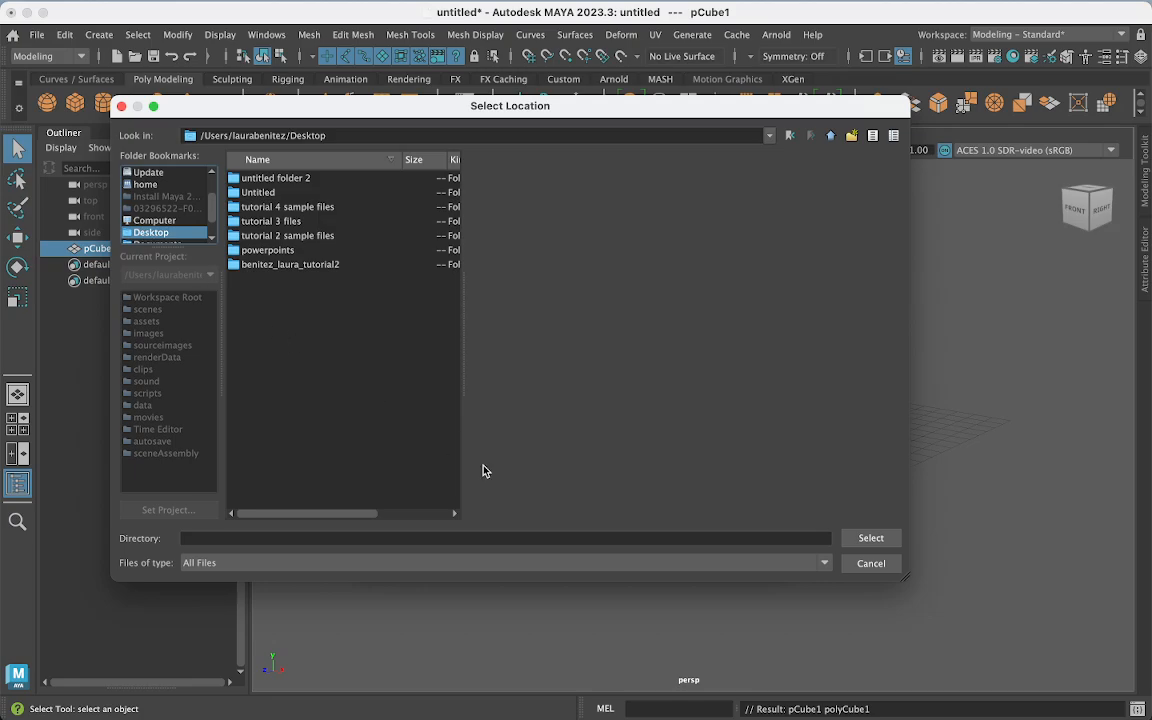
click(871, 540)
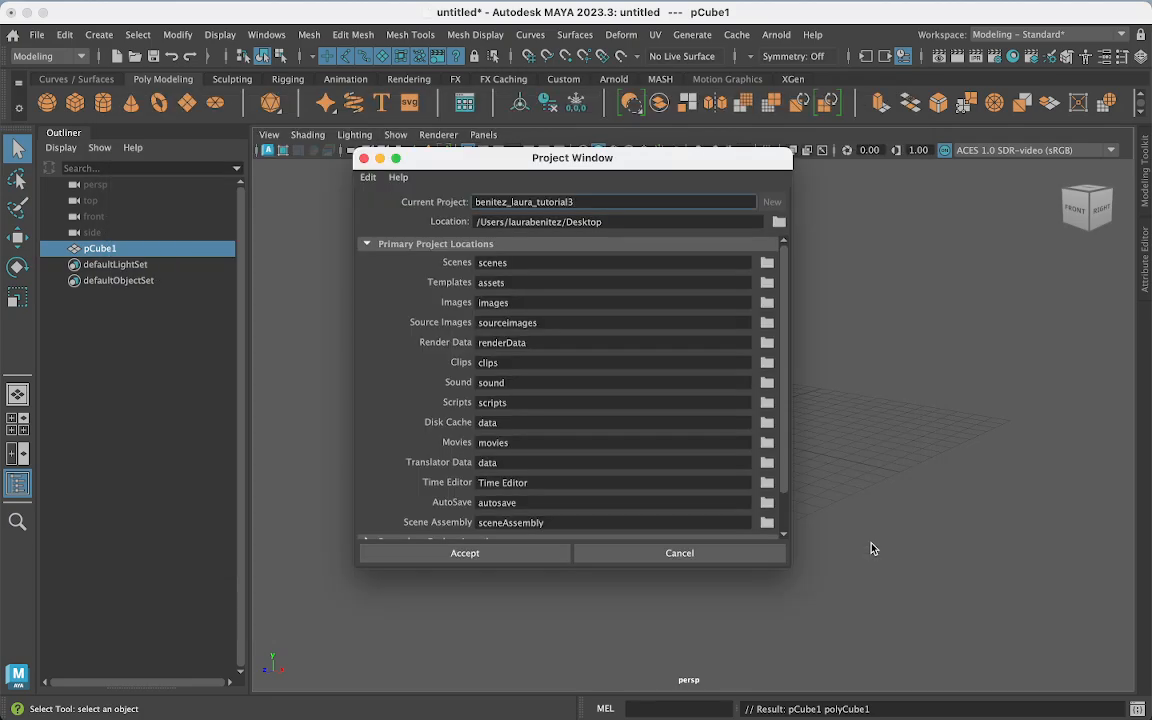
- Accept the new project, then copy the four texture images from the tutorial 3 files folder
click(470, 553)
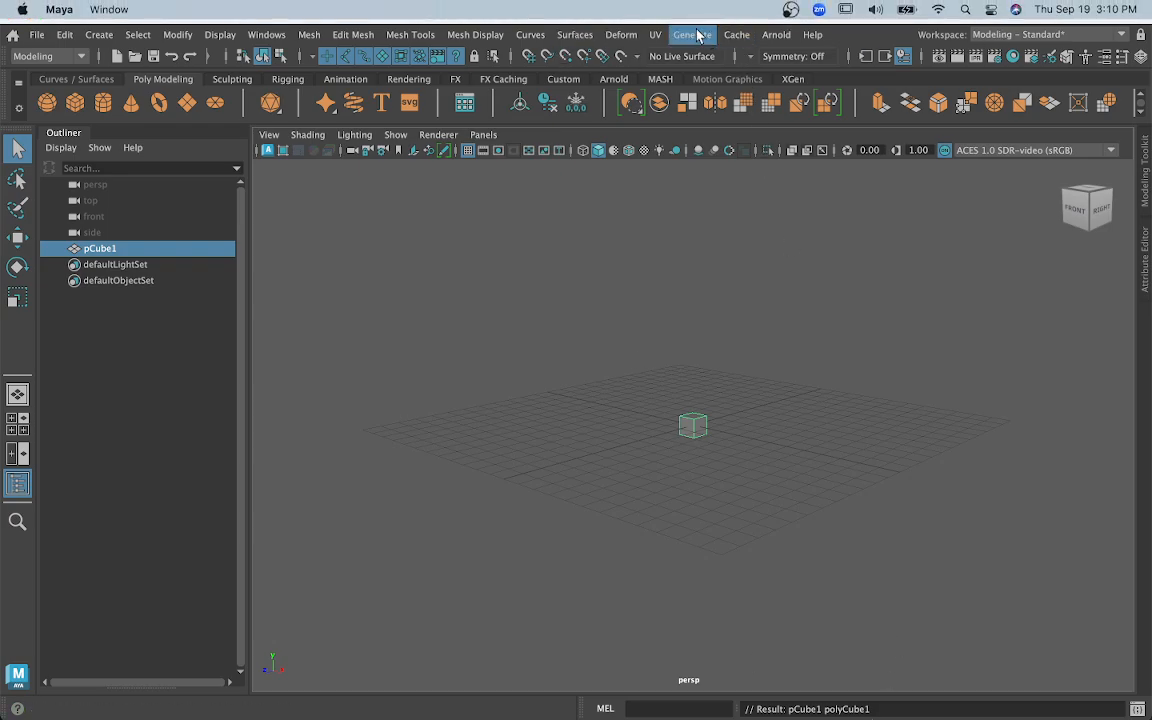
click(27, 12)
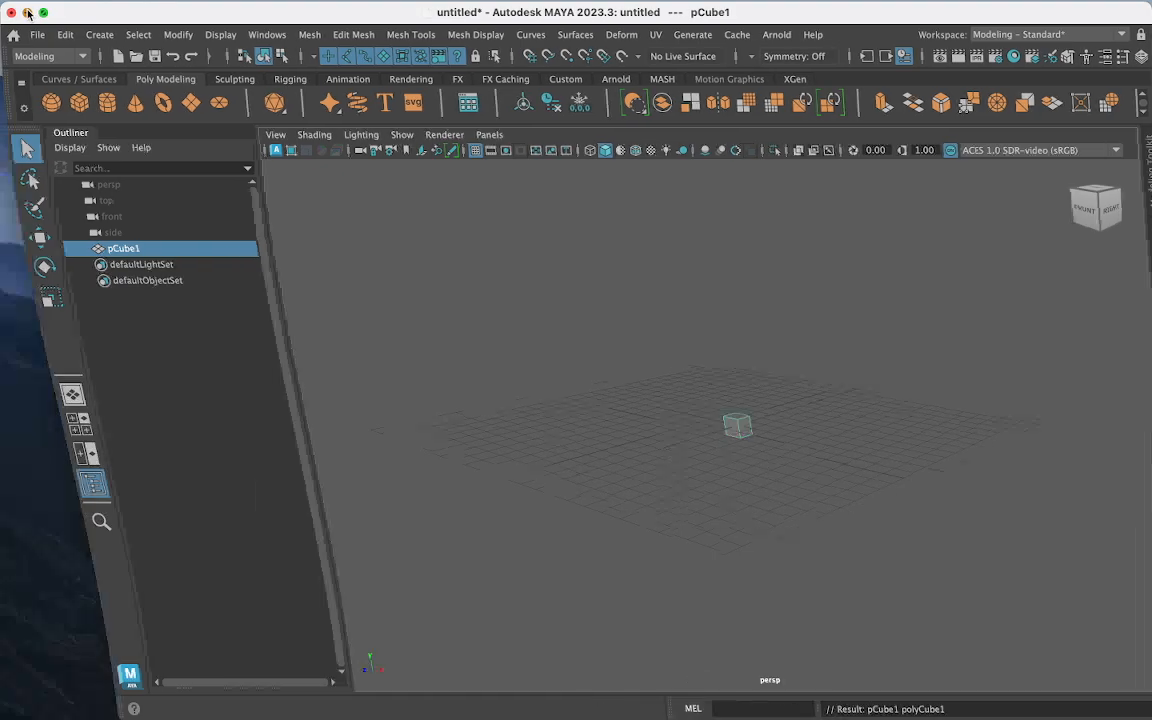
drag(502, 95, 291, 186)
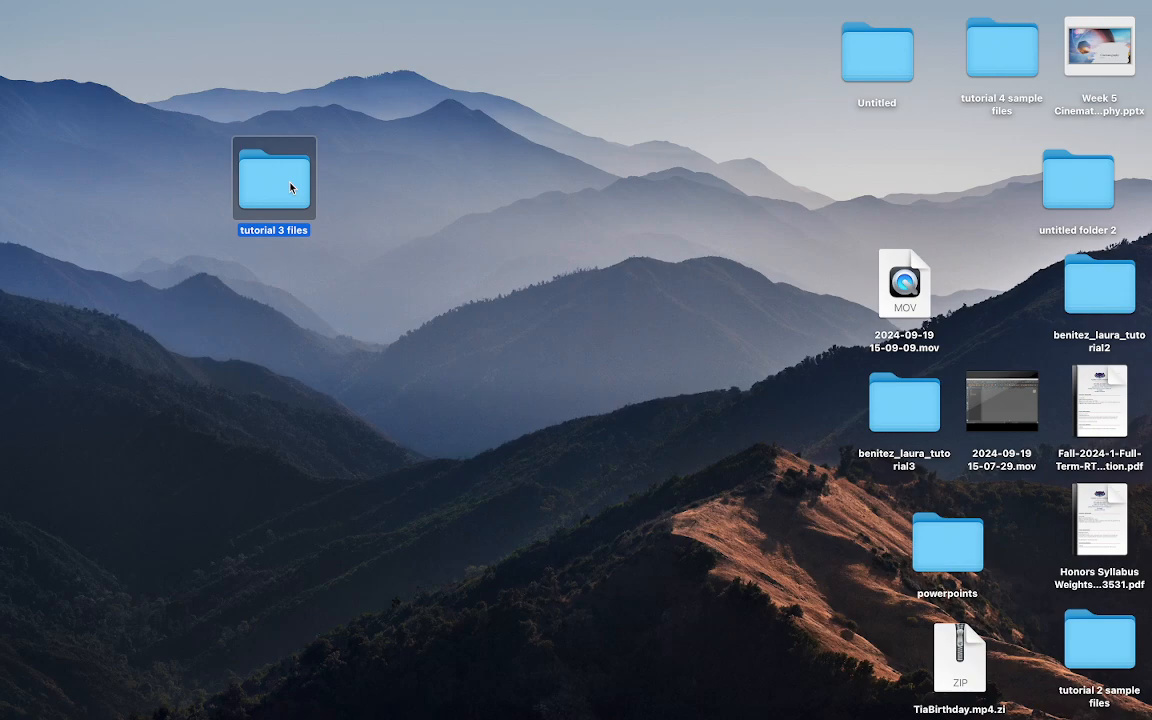
double_click(291, 187)
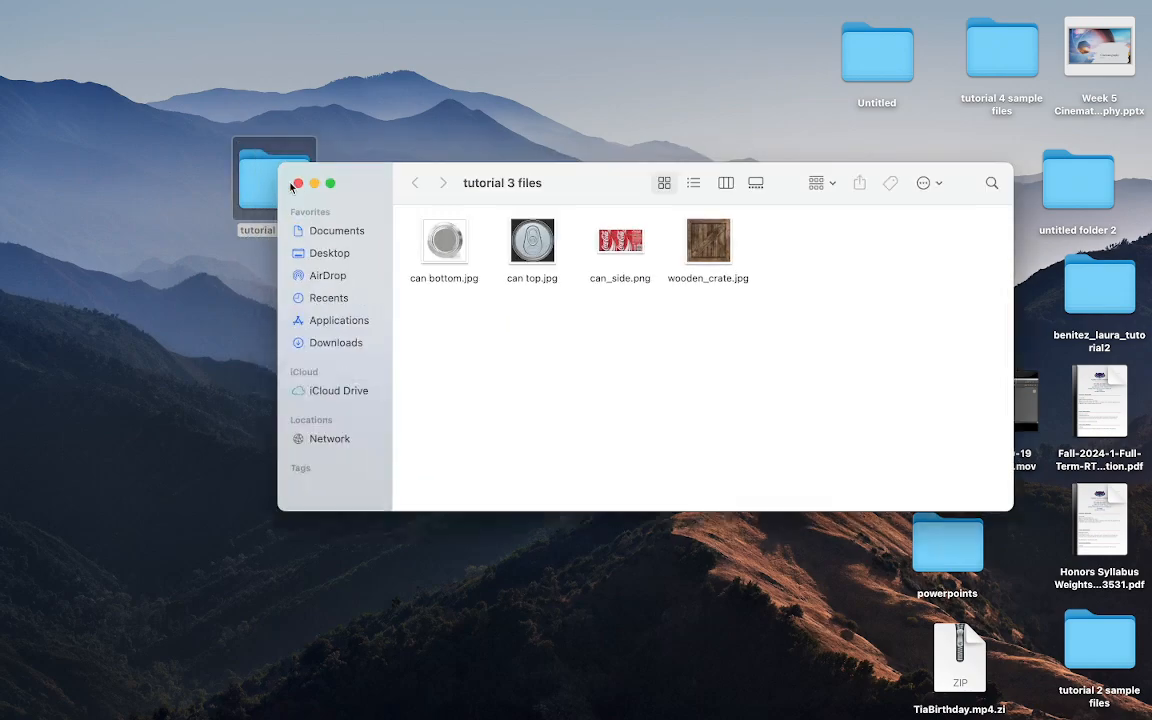
drag(552, 319, 452, 238)
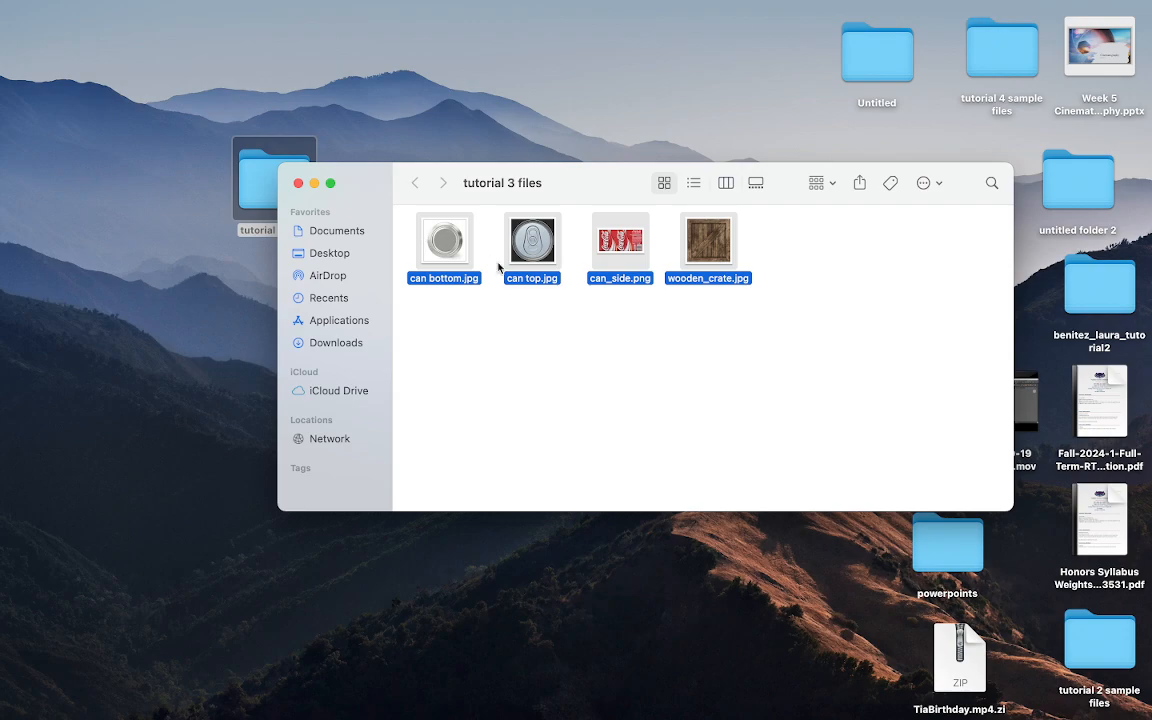
right_click(455, 242)
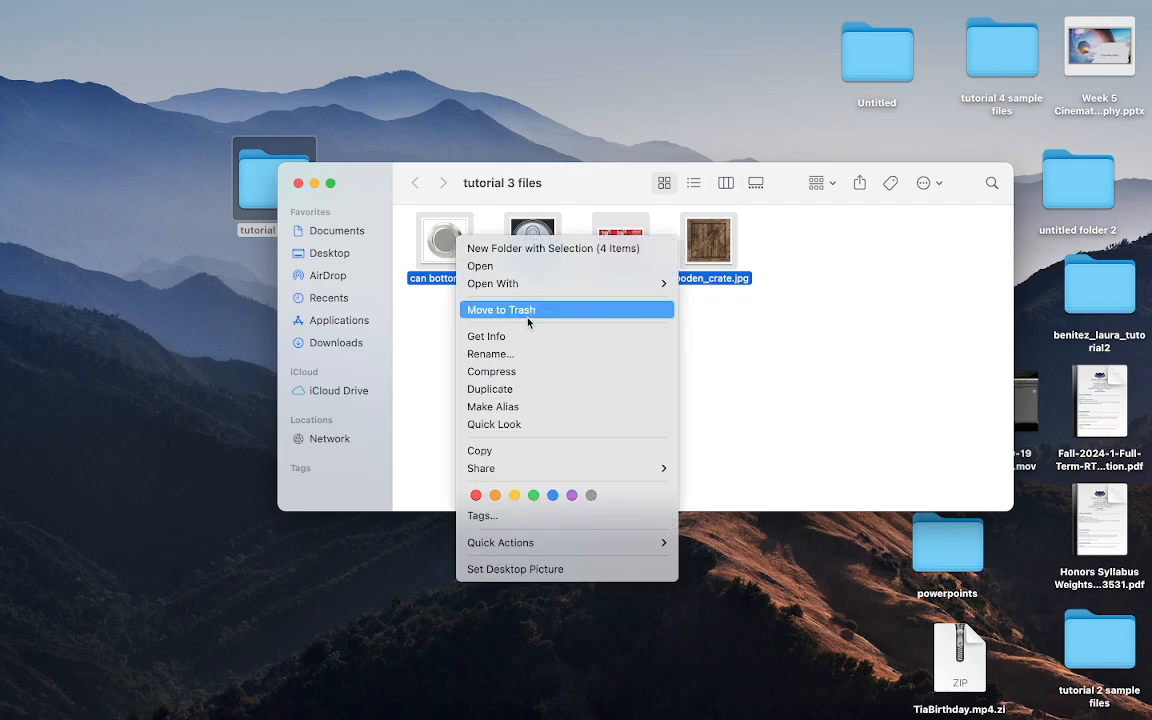
click(510, 452)
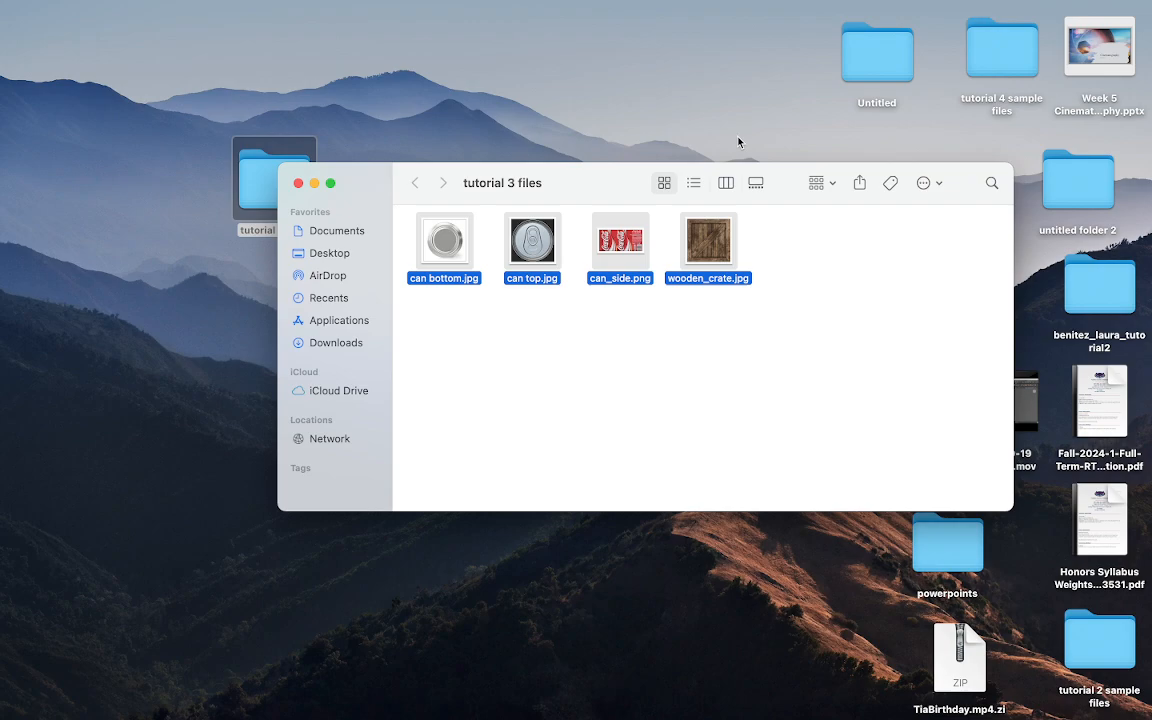
- Paste the four images into the new project's sourceimages folder
click(314, 184)
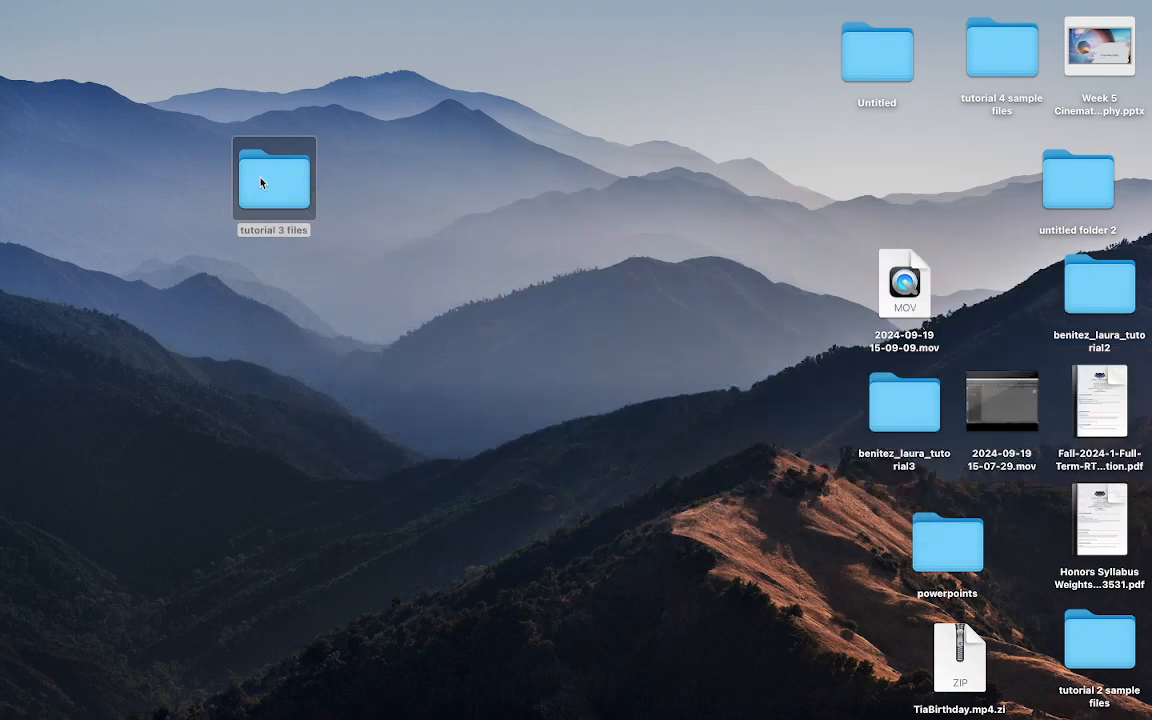
drag(262, 180, 191, 187)
drag(904, 400, 182, 350)
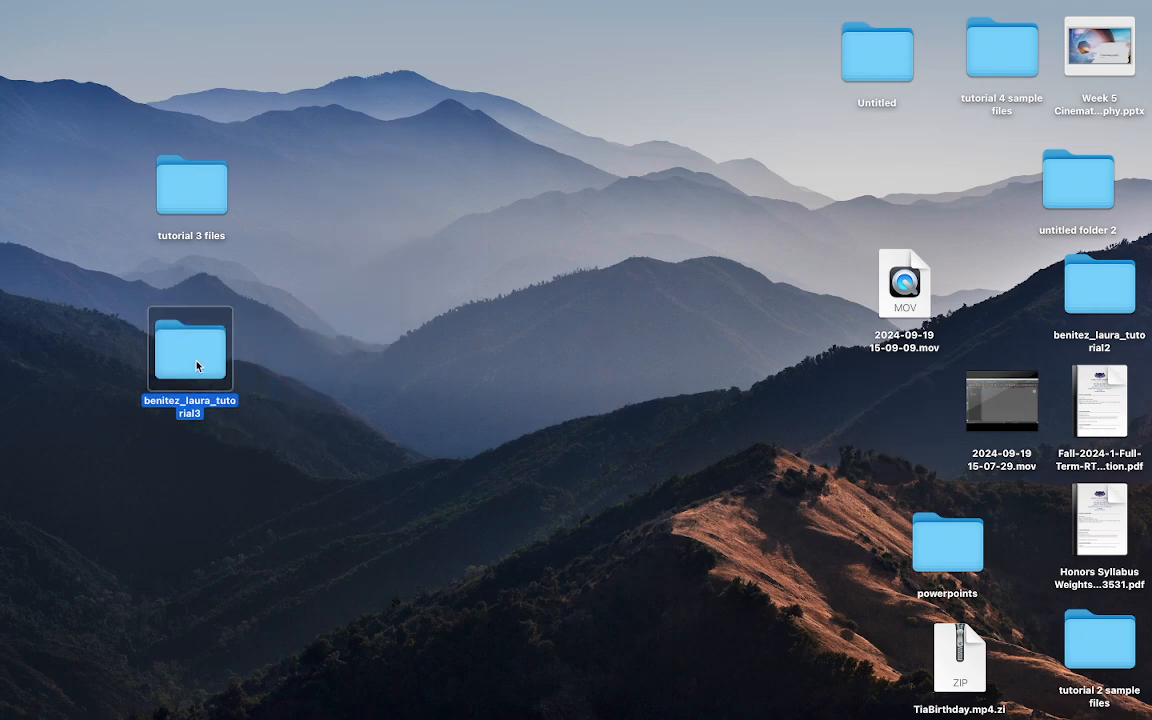
double_click(198, 366)
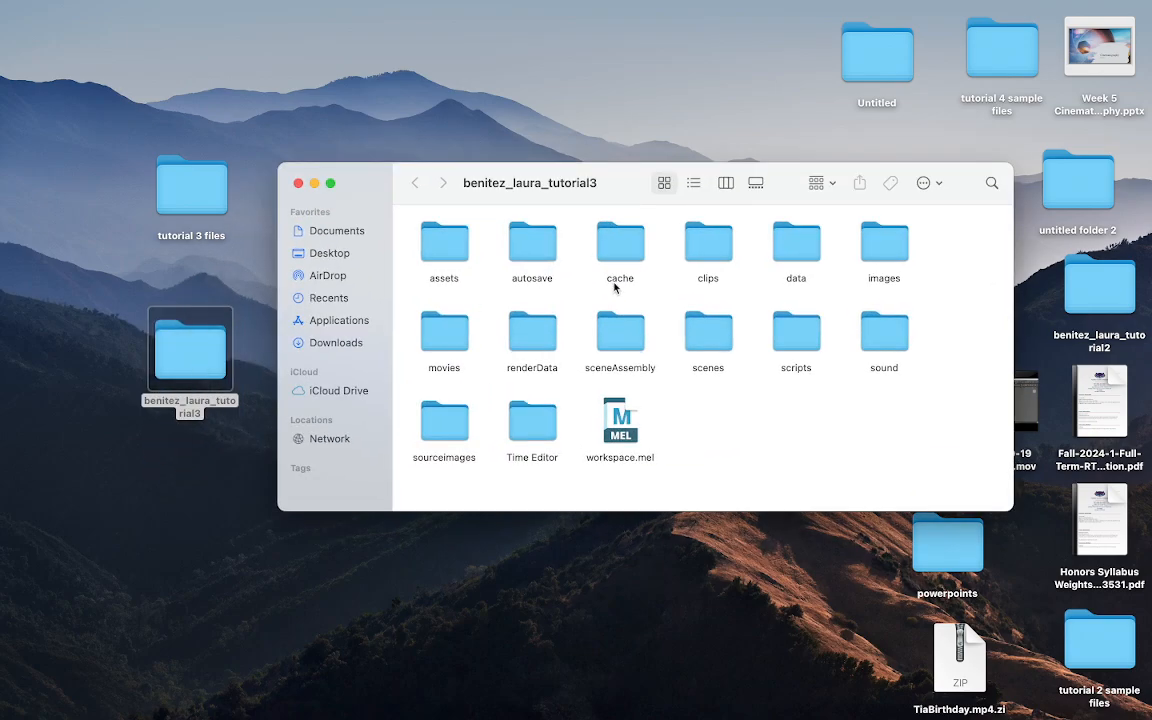
double_click(442, 424)
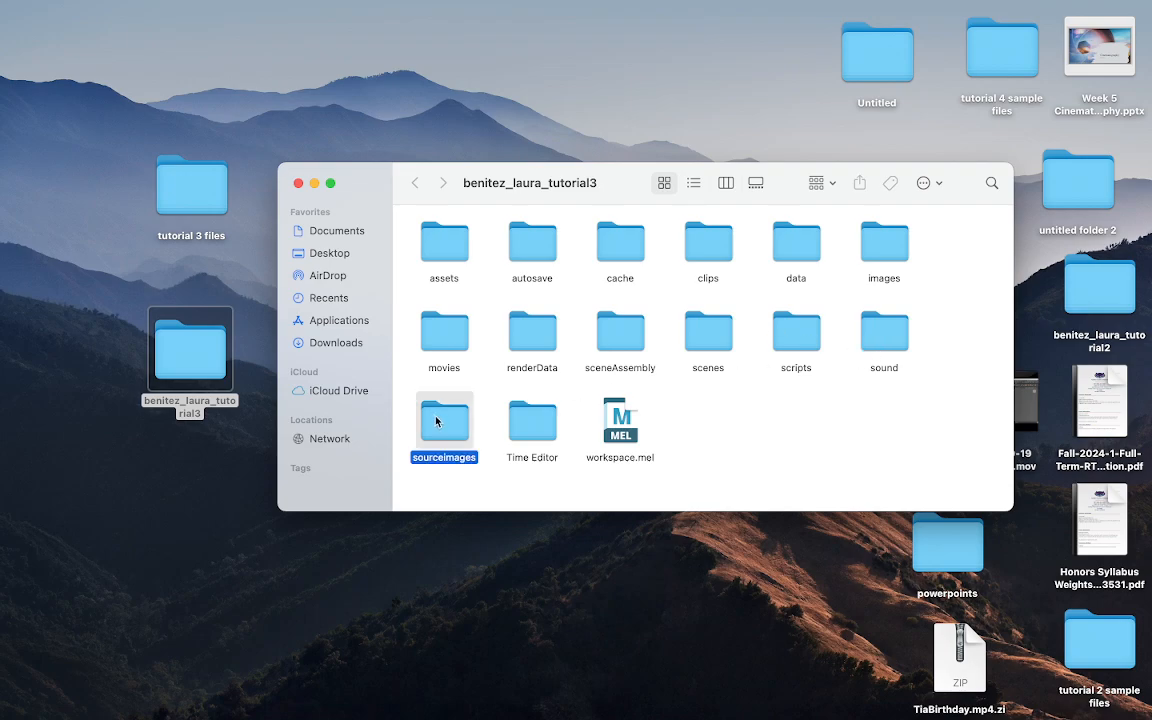
right_click(454, 328)
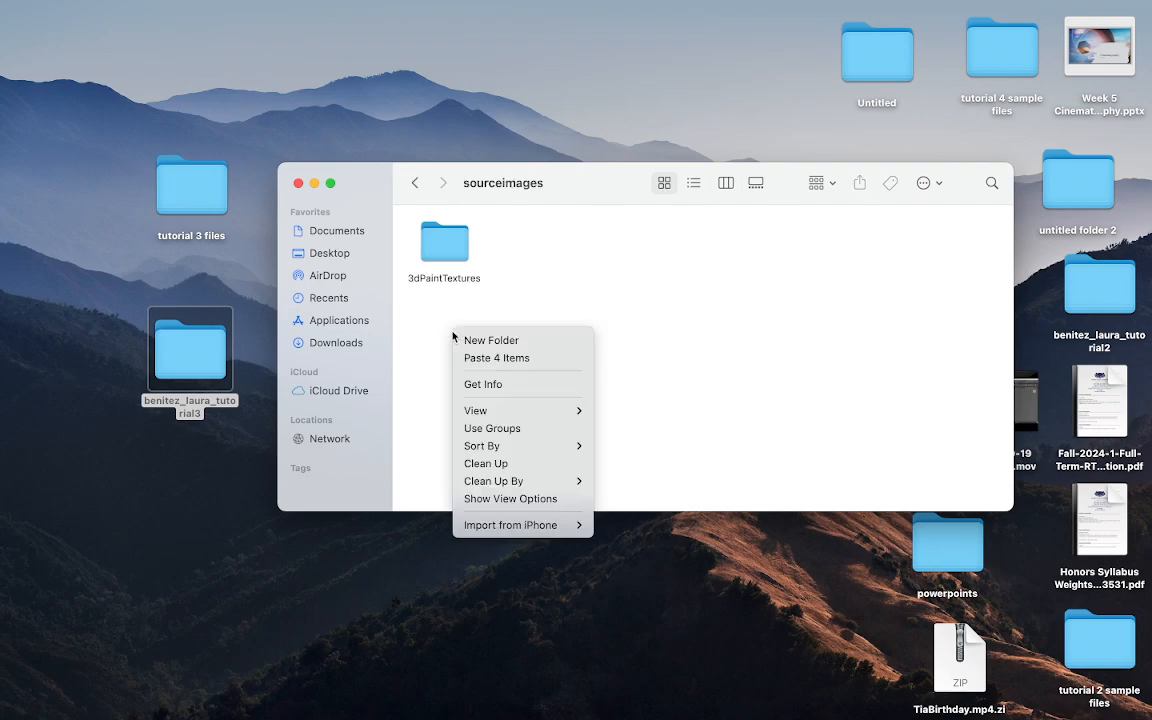
click(519, 359)
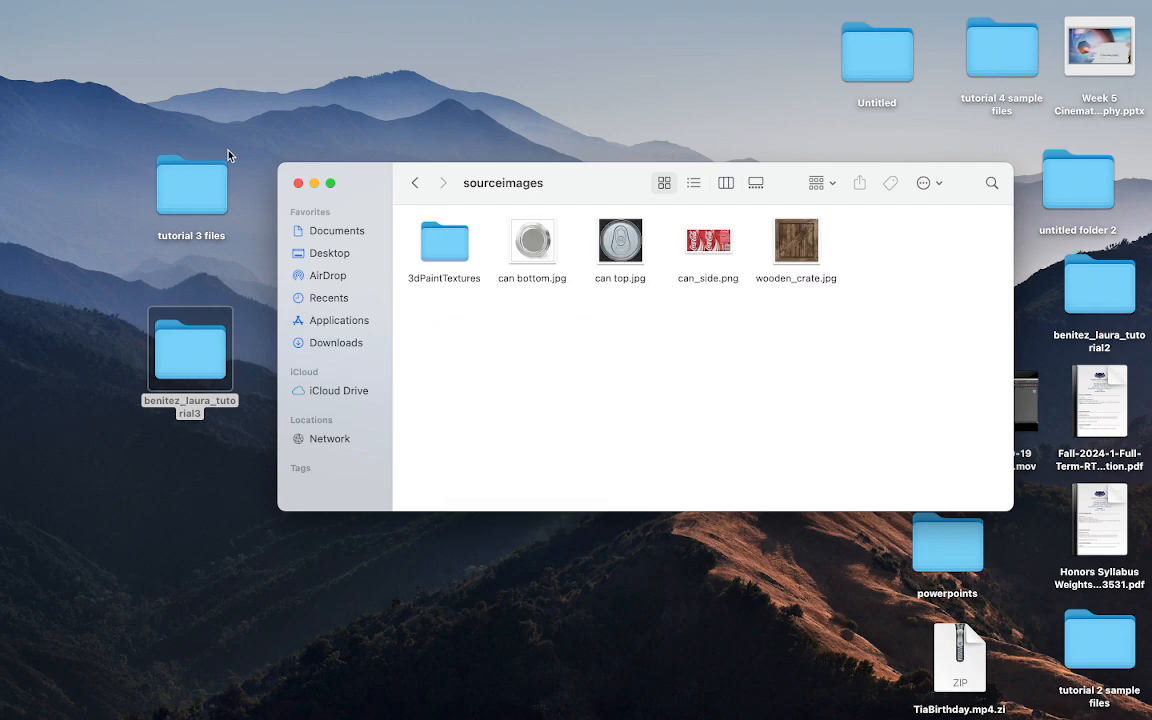
- Rearrange the project and tutorial folders on the desktop and restore Maya
drag(171, 365, 102, 80)
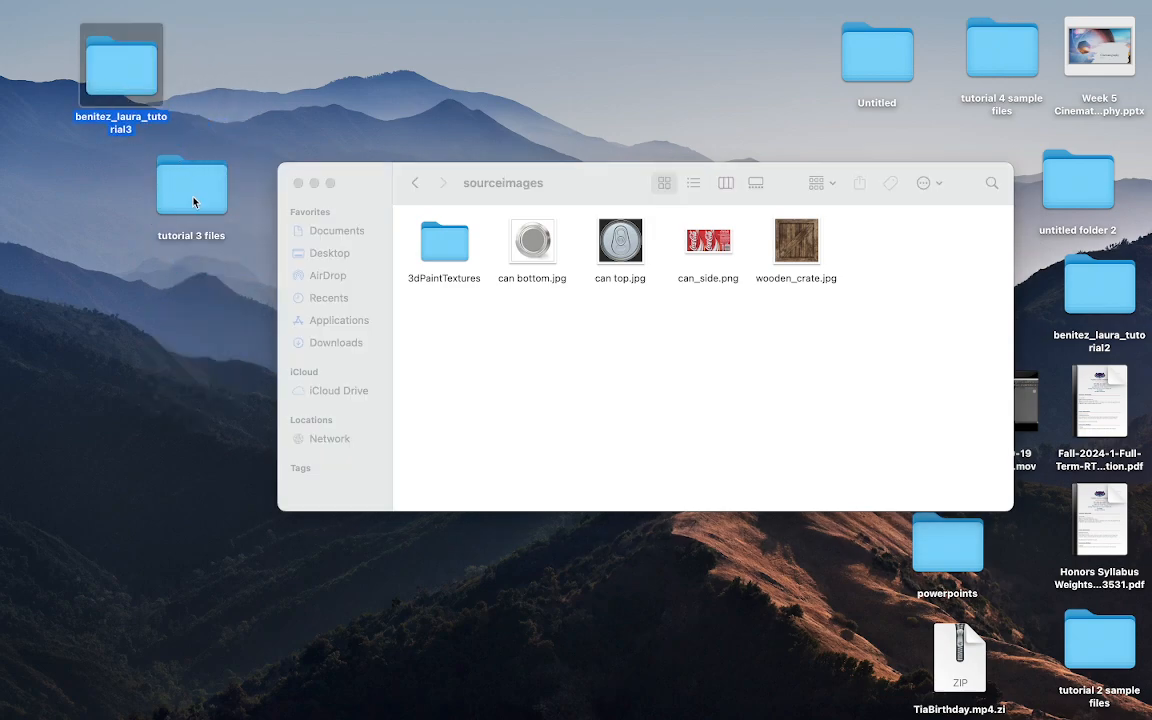
drag(193, 200, 767, 62)
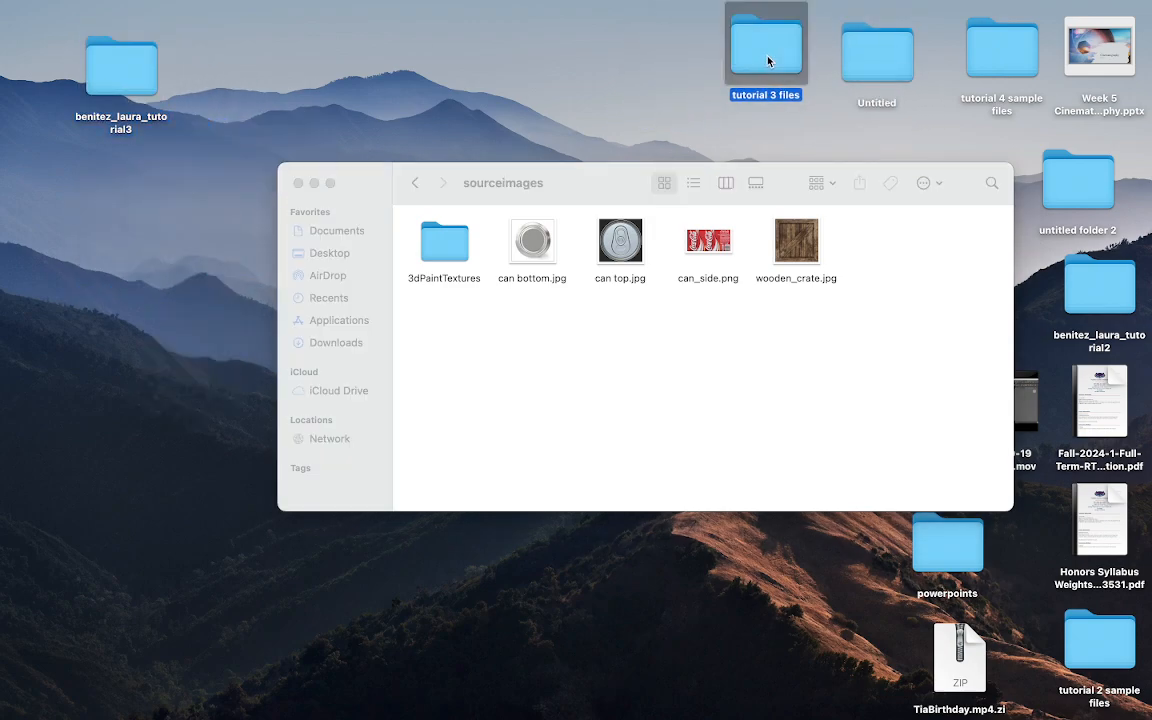
click(314, 184)
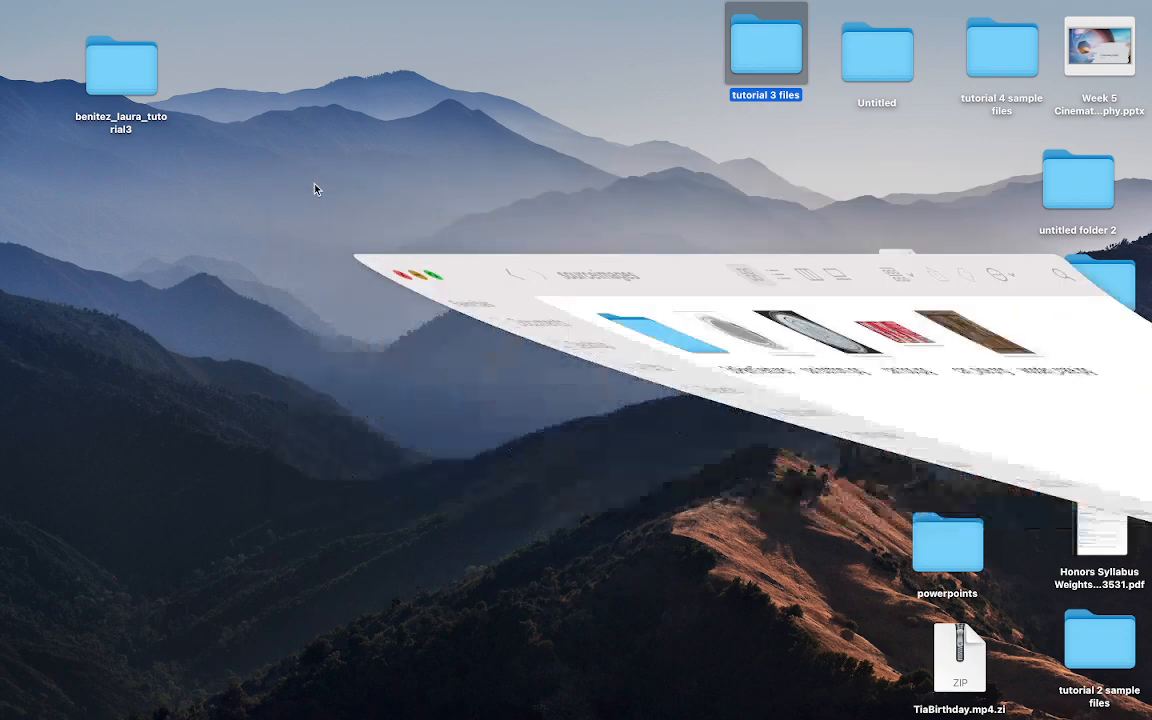
drag(127, 60, 162, 213)
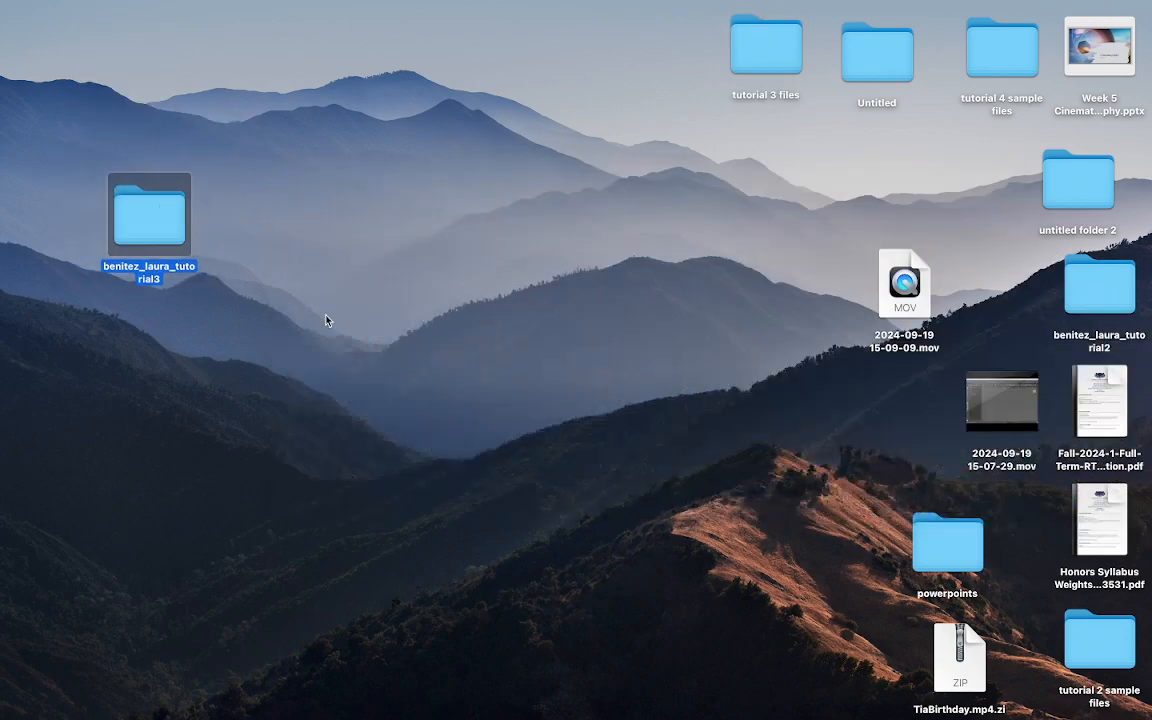
mouse_move(604, 717)
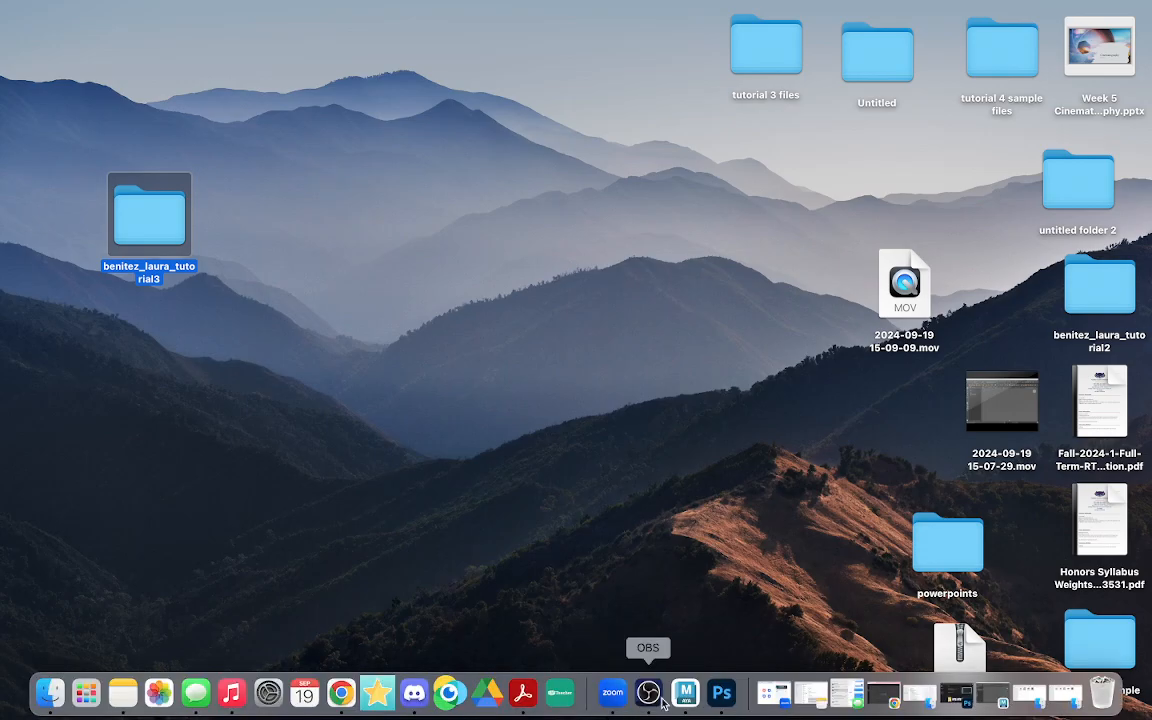
click(700, 693)
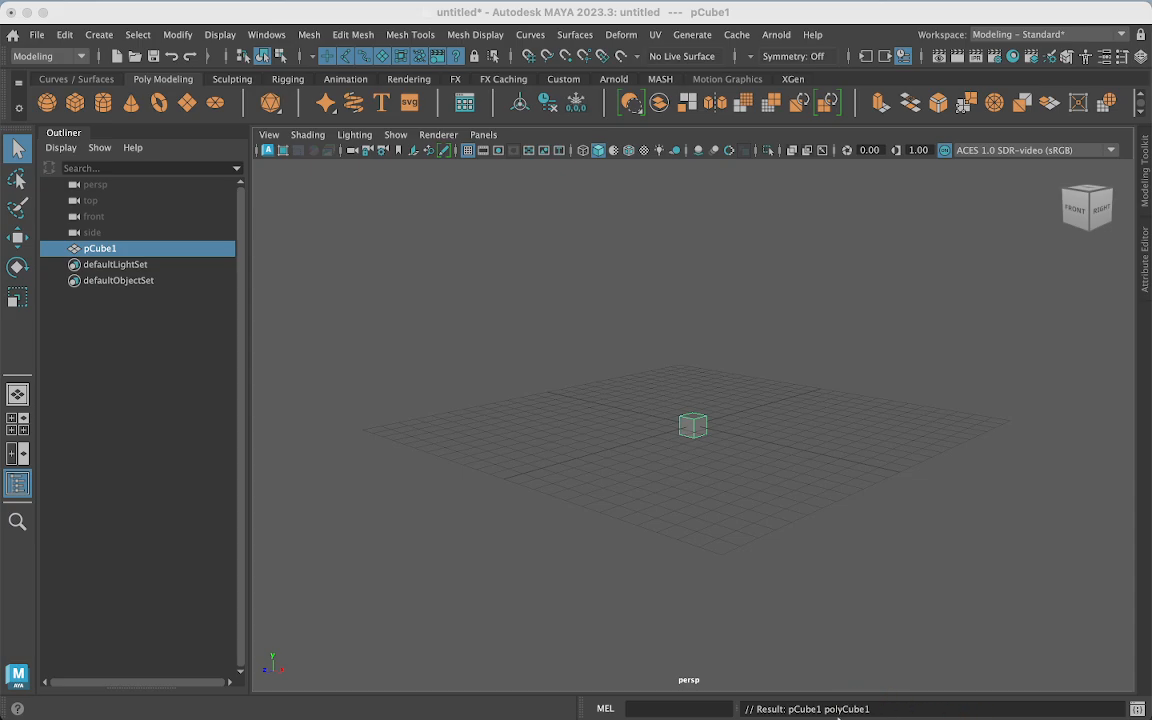
- Create a new polygon cube, pCube1, frame it with F, and select it
mouse_move(838, 716)
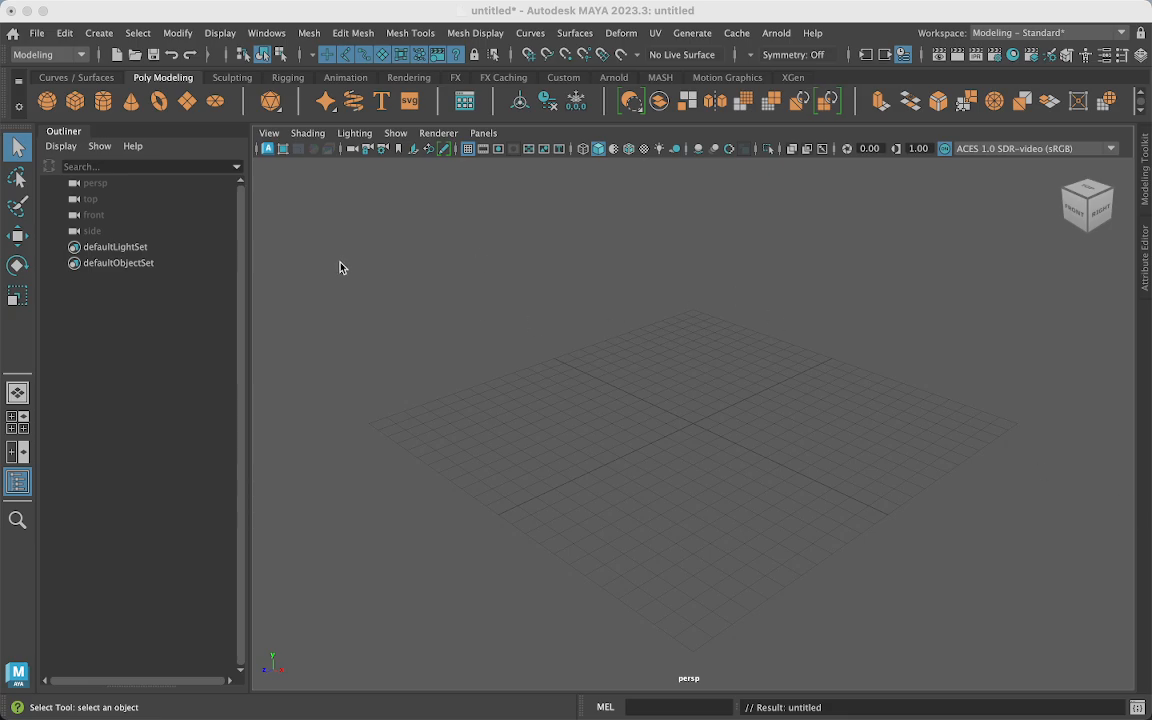
click(75, 101)
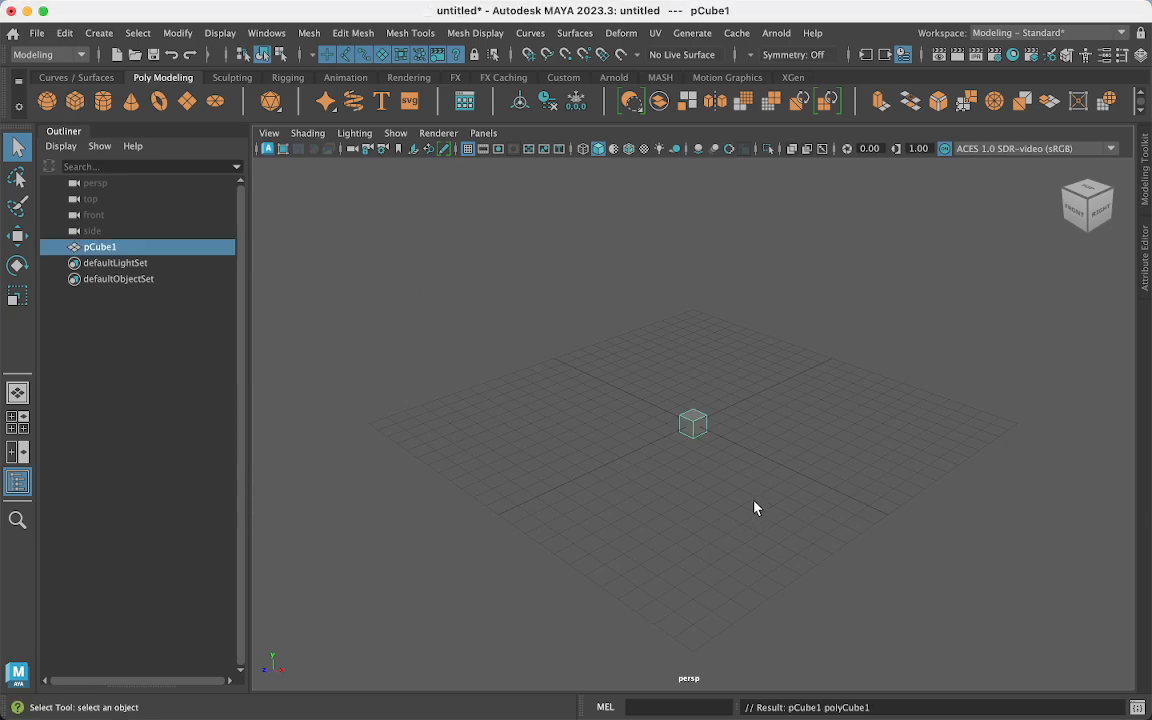
click(743, 422)
key(f)
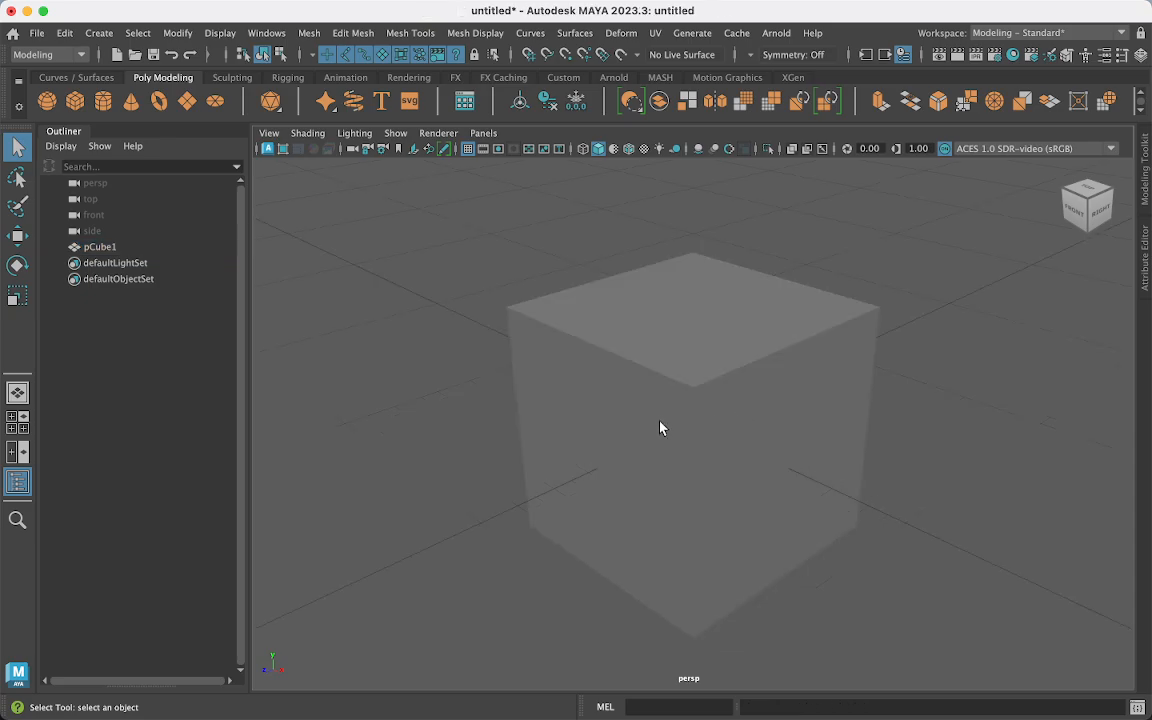
click(709, 424)
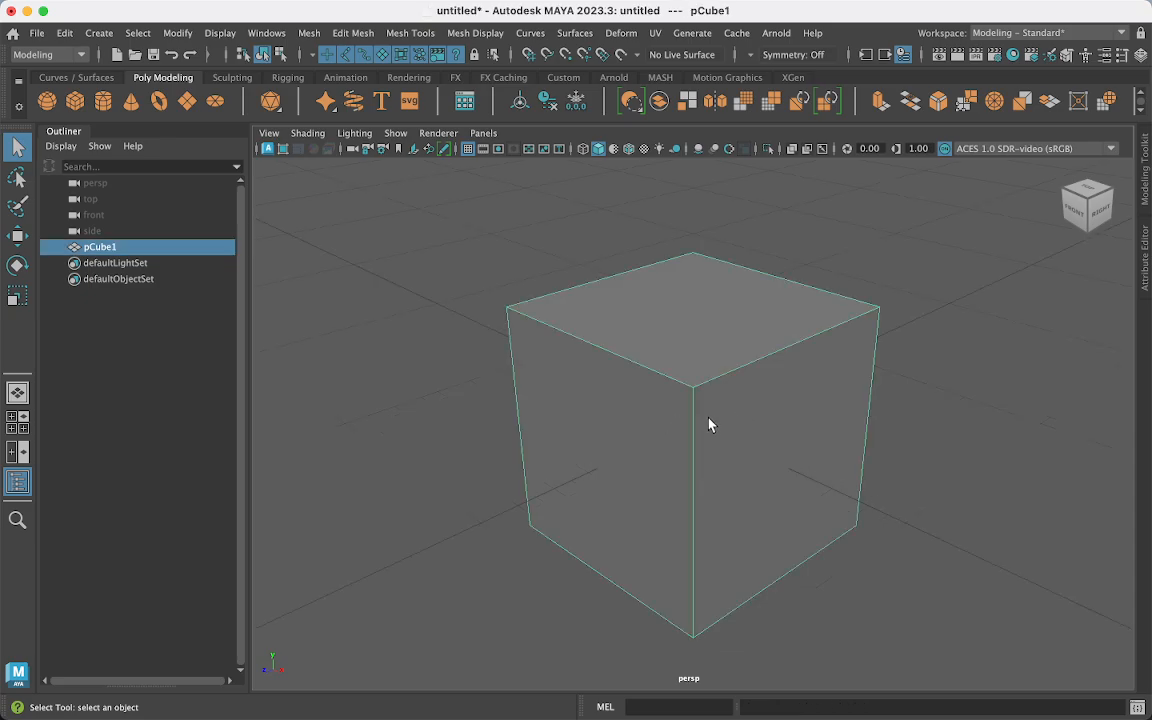
click(988, 35)
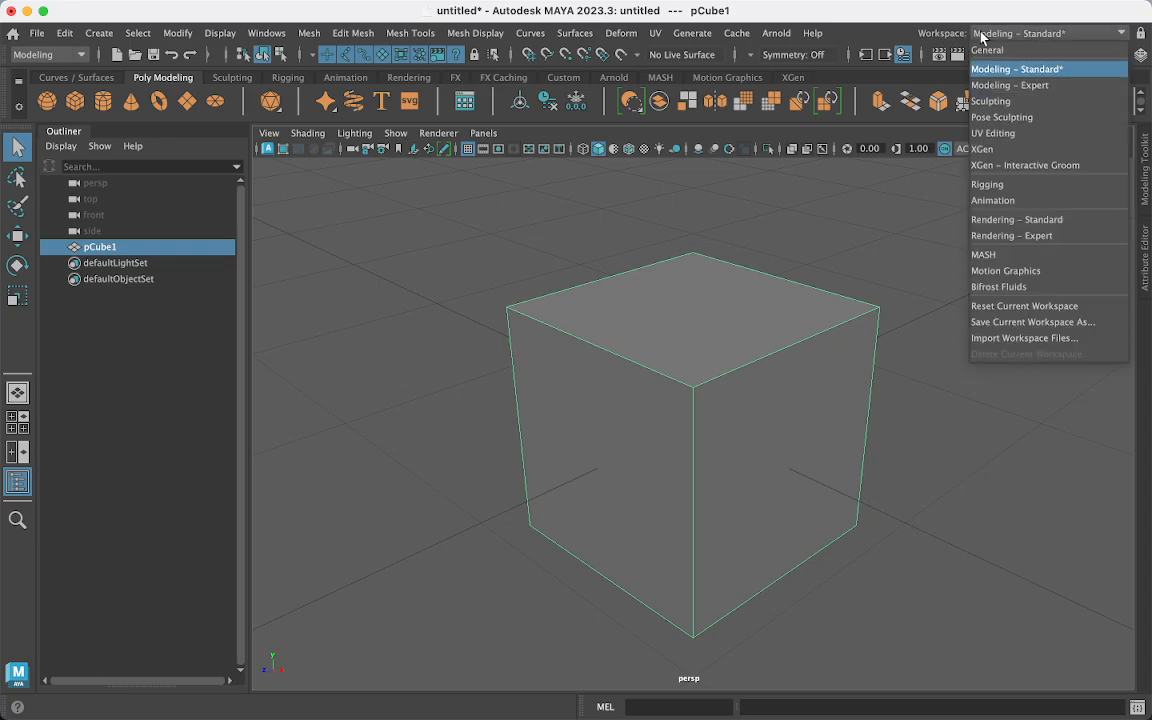
- Switch to the UV Editing workspace, widen the 3D view, and select the cube's UV shell
click(990, 132)
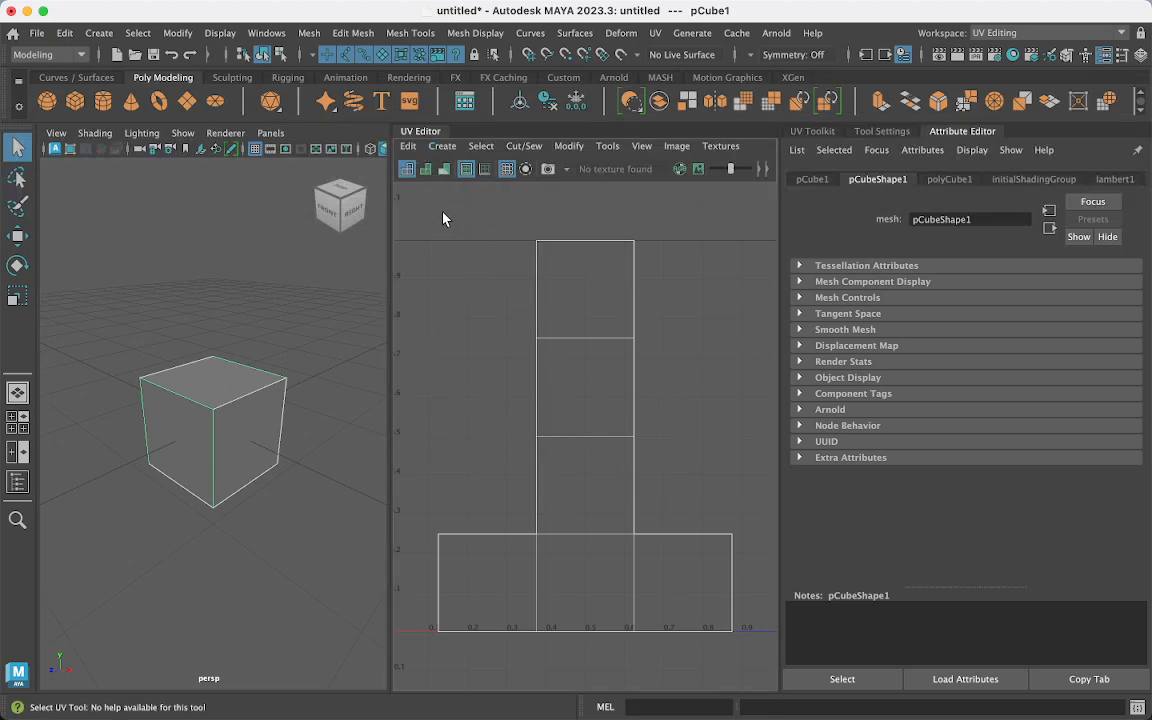
drag(414, 210, 757, 655)
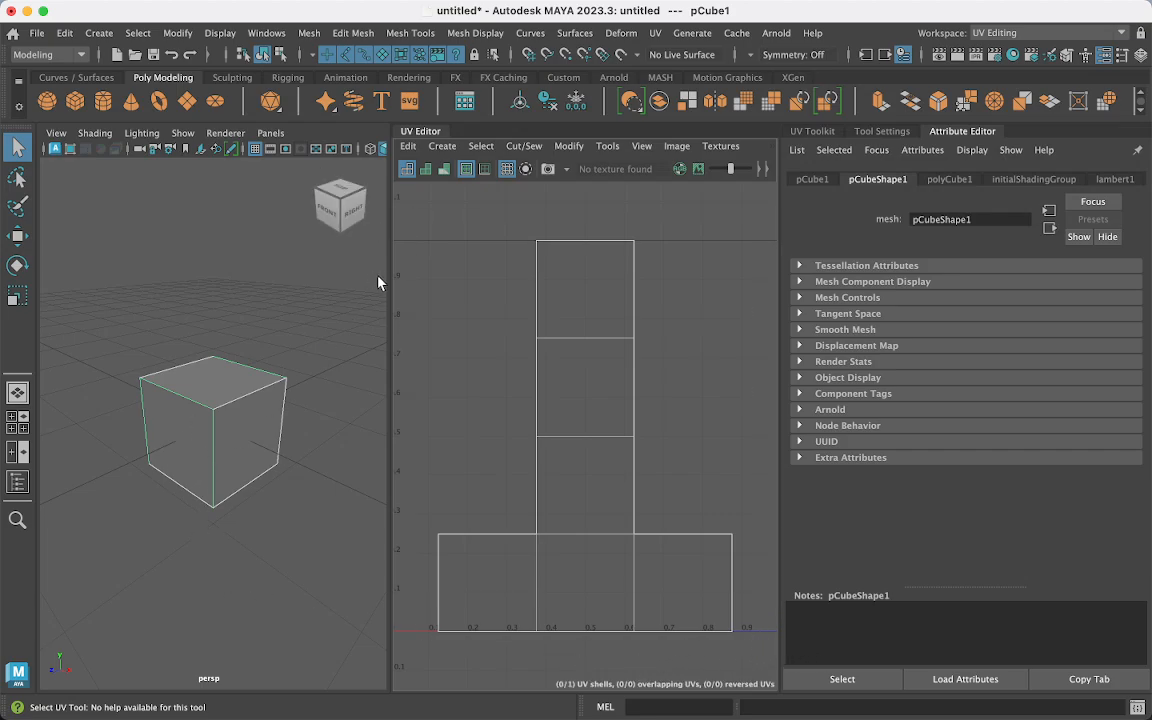
drag(388, 279, 432, 280)
right_drag(593, 365, 521, 345)
click(614, 386)
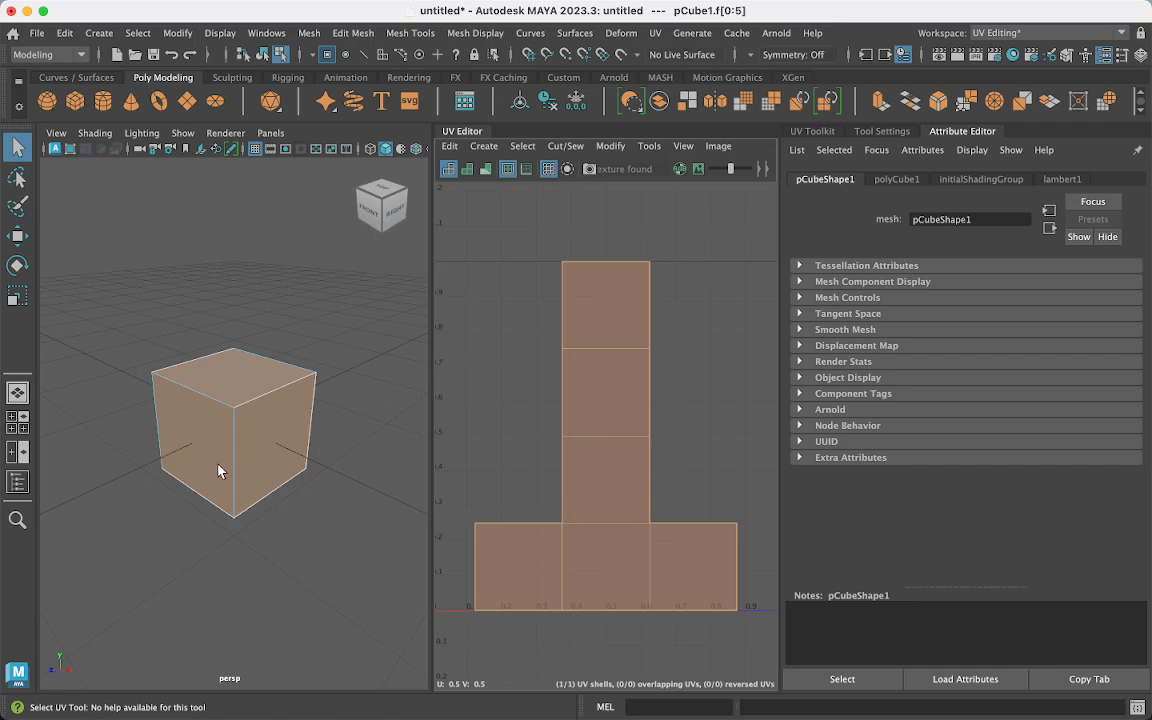
- Switch to UV mode and select the UVs at the cube's right corner plus another UV point
mouse_move(221, 262)
right_down()
mouse_move(201, 240)
mouse_move(296, 261)
mouse_move(212, 270)
right_up()
right_drag(226, 268, 362, 268)
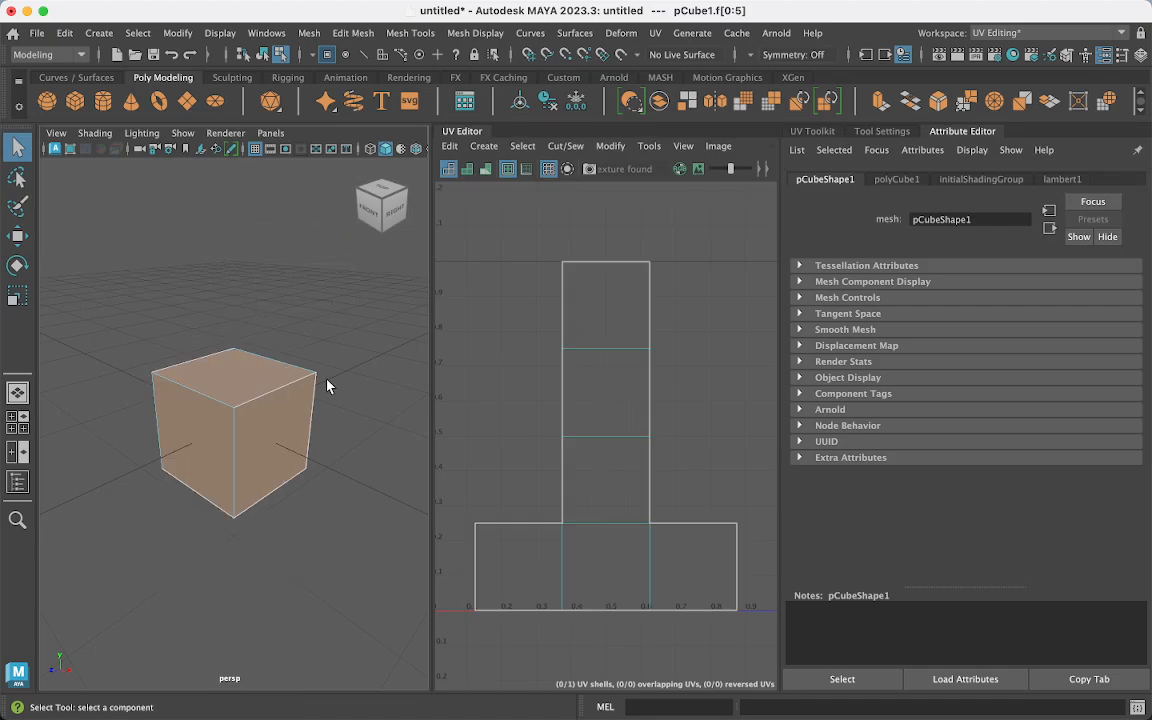
click(319, 378)
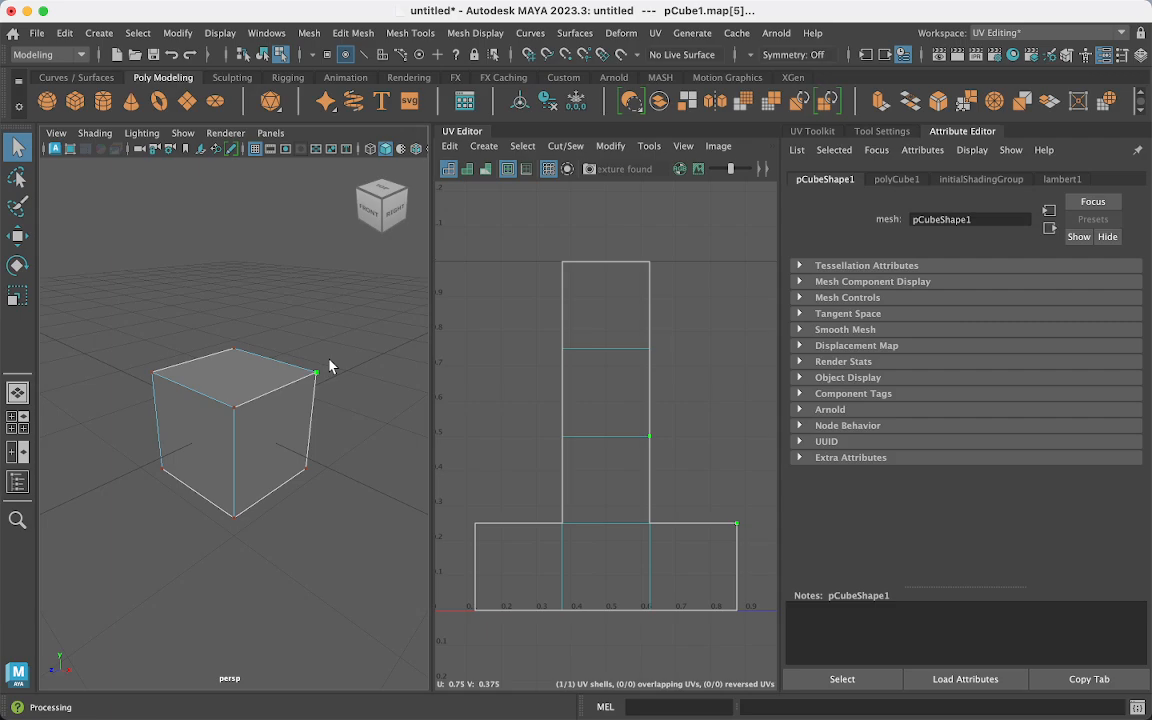
drag(621, 416, 684, 466)
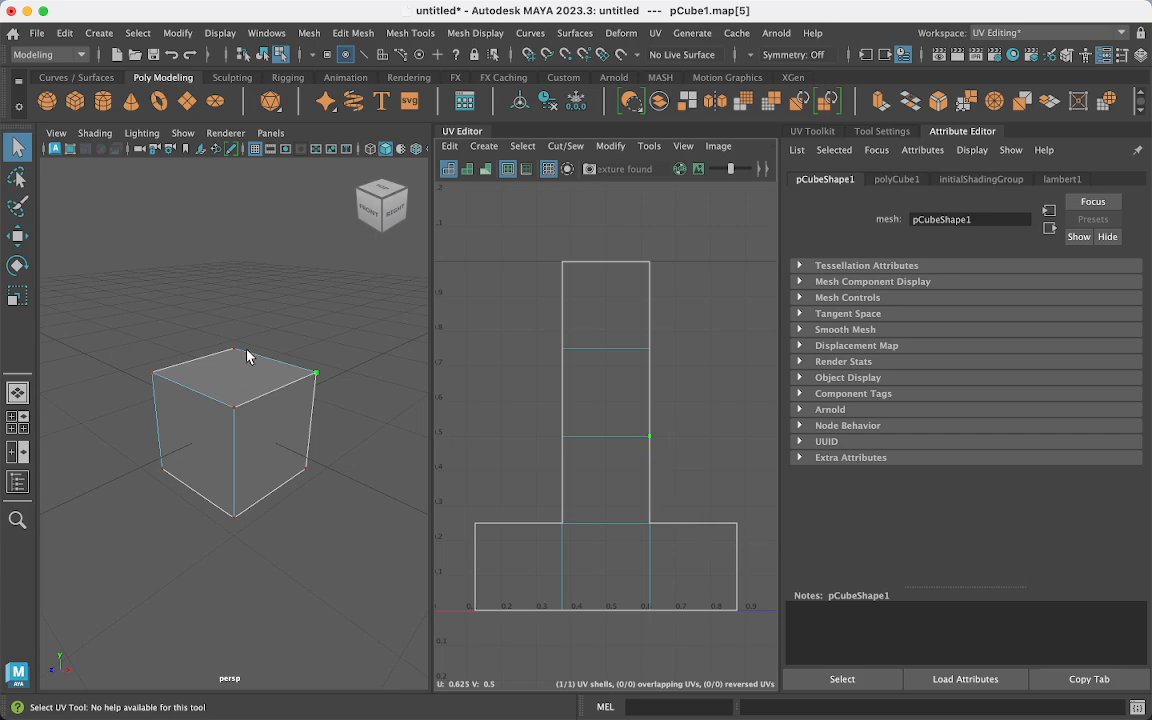
drag(294, 350, 358, 402)
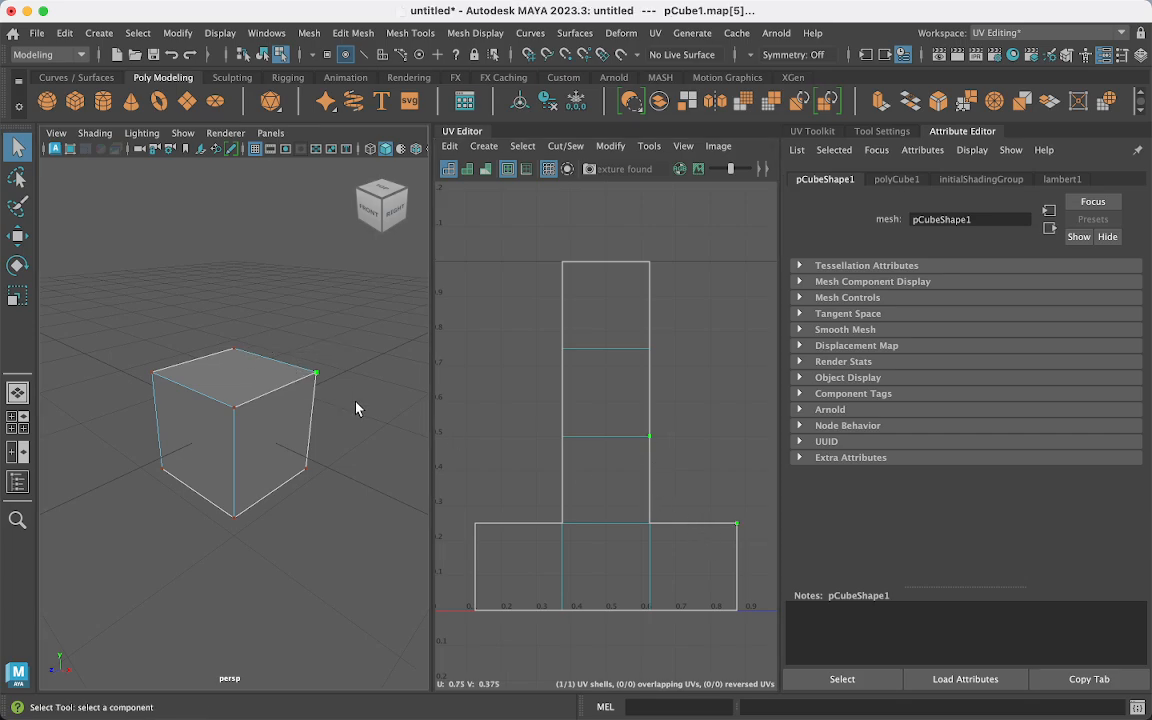
click(295, 375)
drag(301, 321, 337, 402)
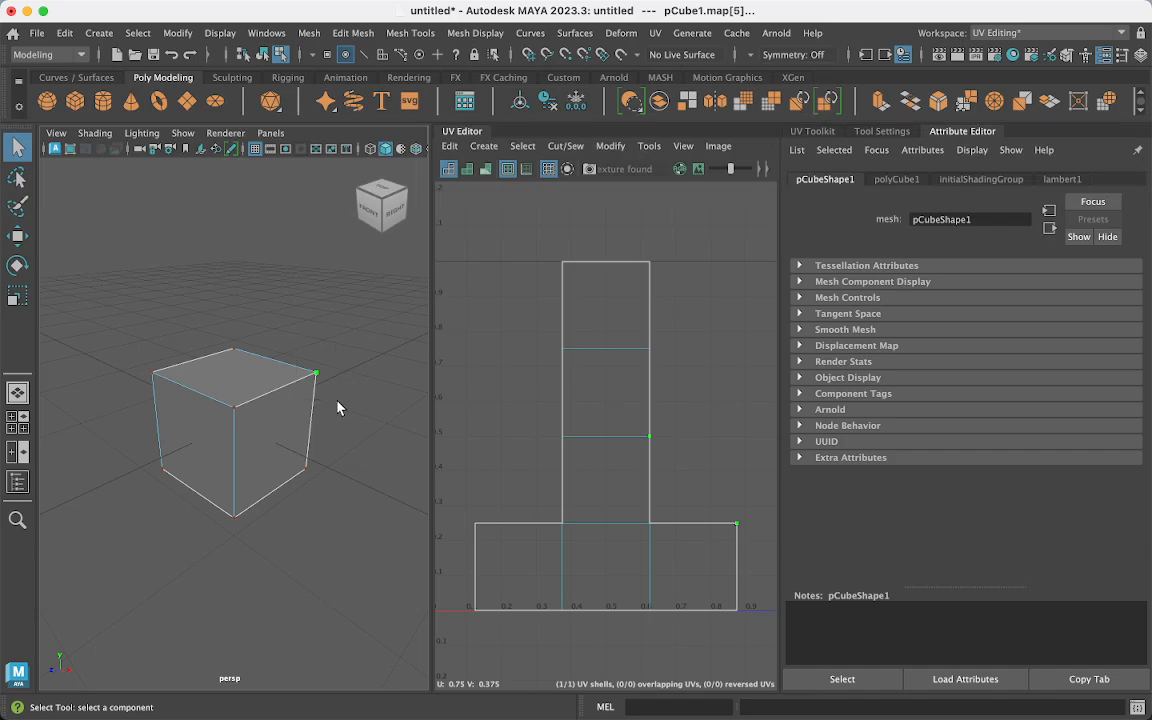
shift+click(647, 437)
- Select all of the cube's faces and pick its whole UV shell in UV Shell mode
drag(296, 346, 337, 410)
right_drag(233, 262, 235, 300)
click(257, 374)
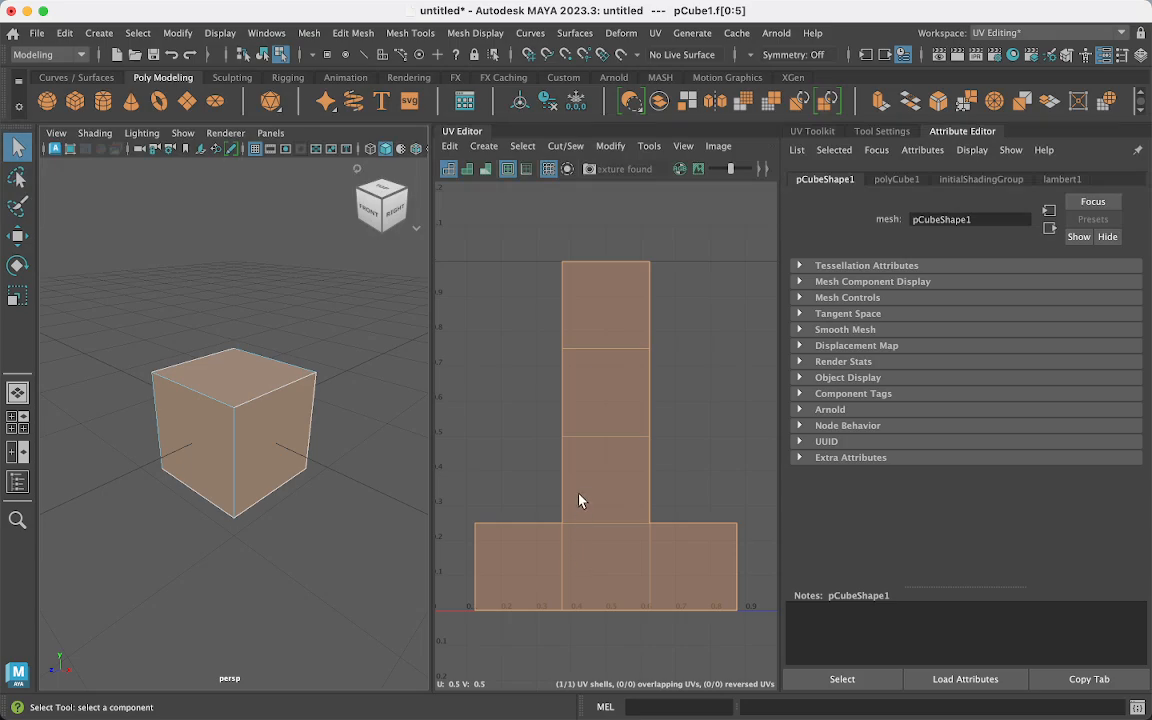
right_drag(584, 482, 516, 465)
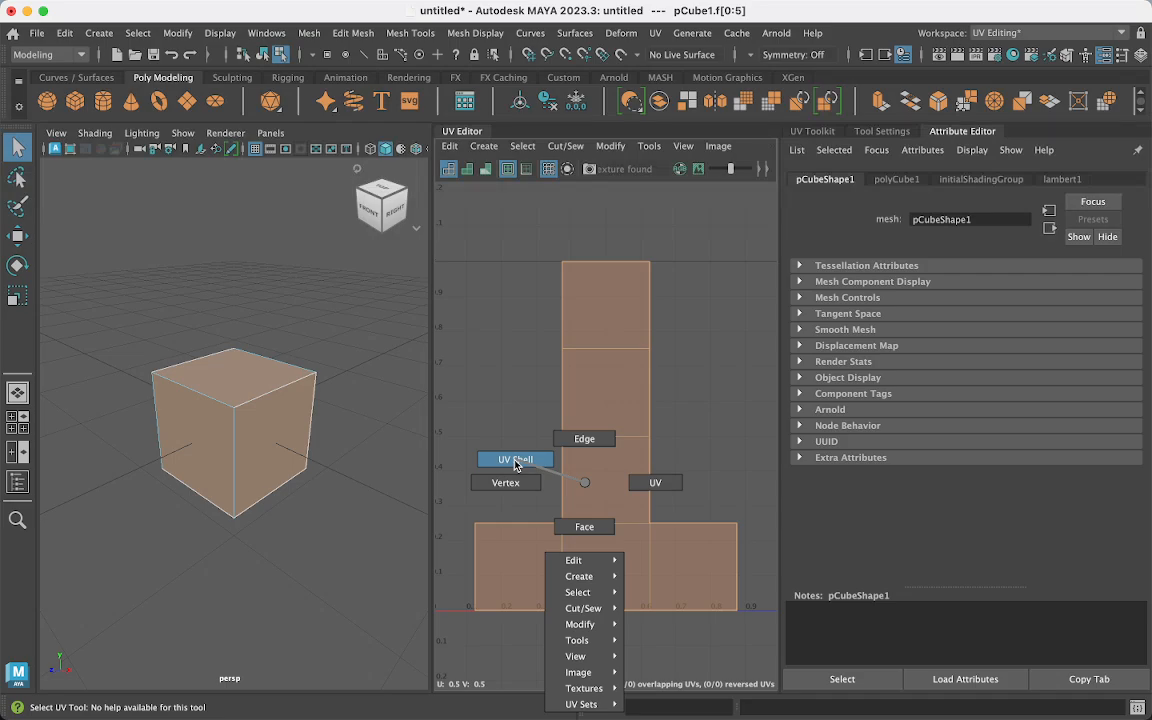
right_drag(516, 465, 516, 465)
click(620, 448)
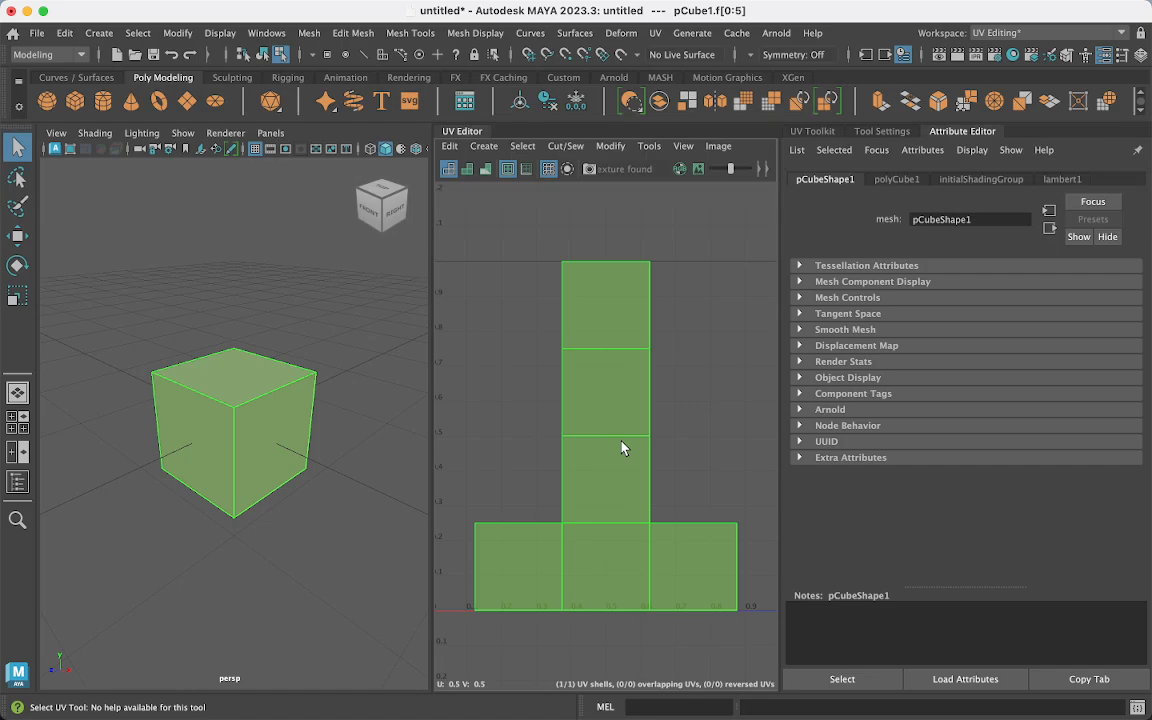
- Reselect the cube's UV shell, delete all its UVs, then reselect the cube
right_drag(621, 448, 605, 438)
right_click(612, 304)
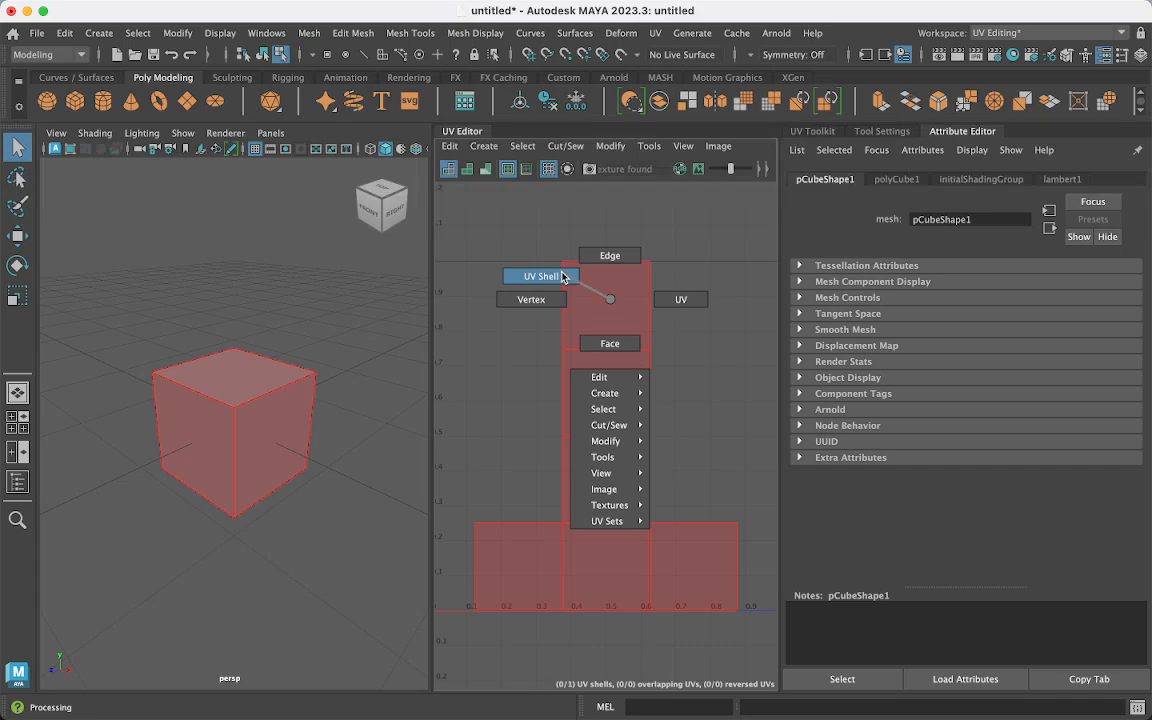
right_drag(562, 277, 562, 278)
click(620, 397)
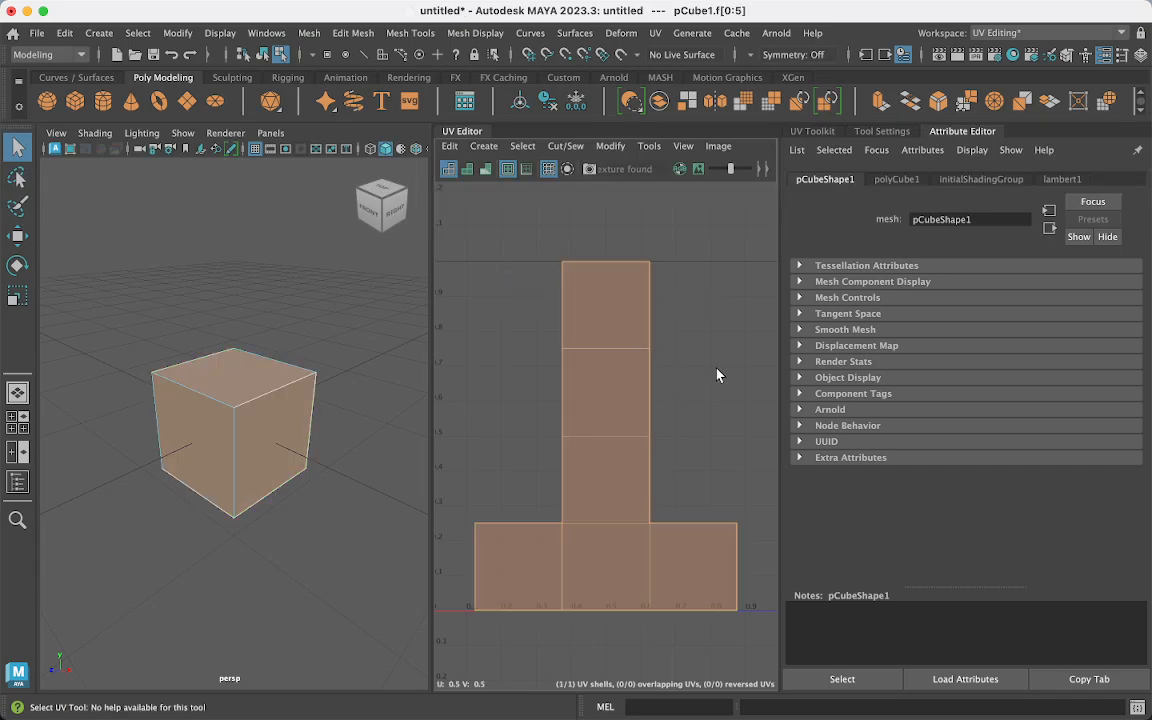
key(Delete)
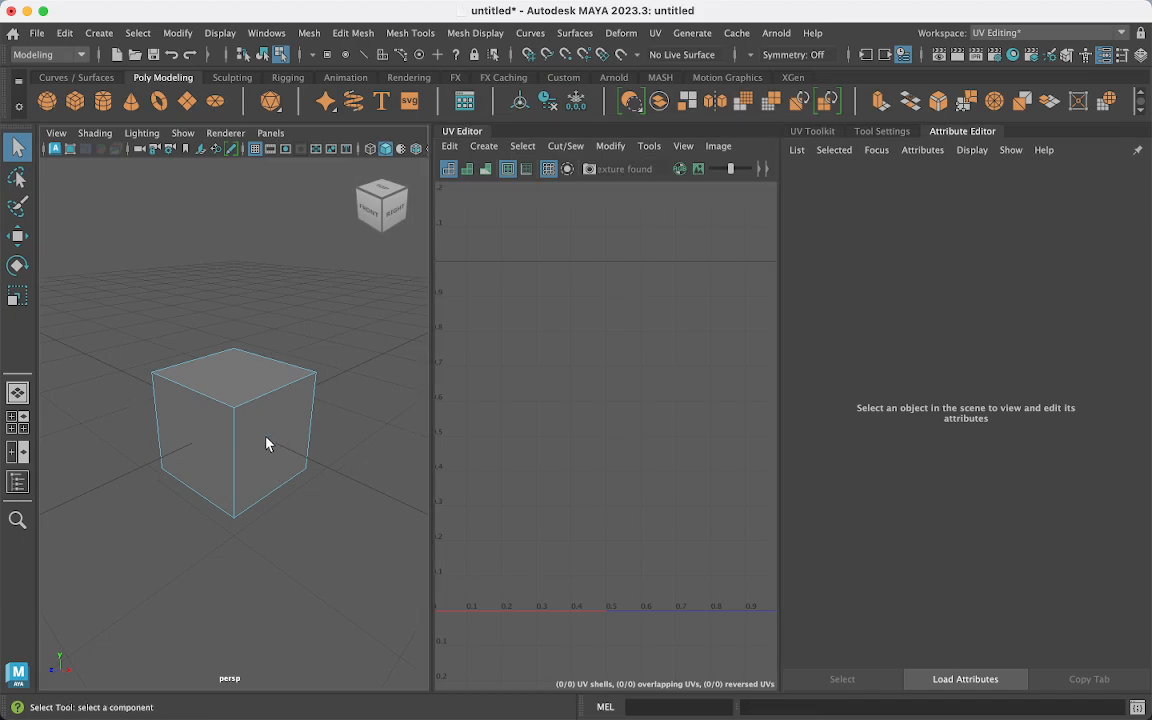
click(183, 452)
mouse_move(319, 473)
alt+mouse_down()
mouse_move(270, 485)
mouse_move(159, 468)
mouse_move(260, 437)
mouse_move(309, 491)
mouse_move(291, 509)
mouse_move(267, 483)
mouse_move(330, 490)
alt+mouse_up()
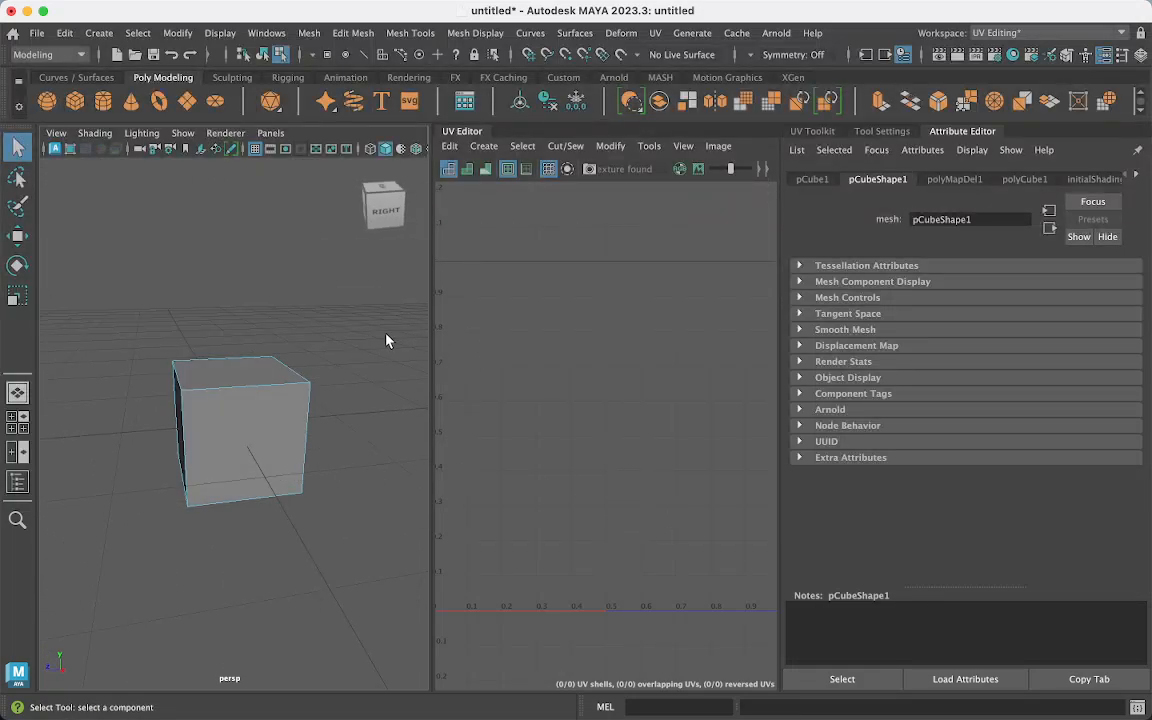
- Select one side face of the cube and open the UV > Planar mapping option box
right_drag(272, 426, 287, 308)
click(210, 410)
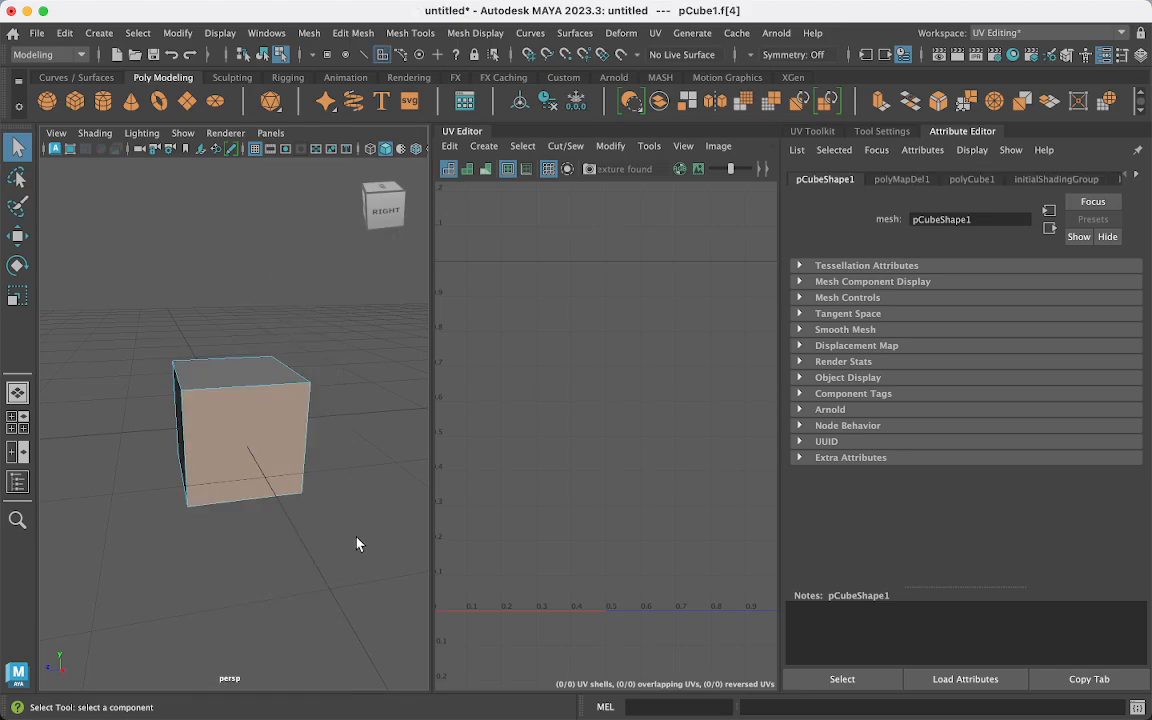
alt+drag(320, 482, 345, 534)
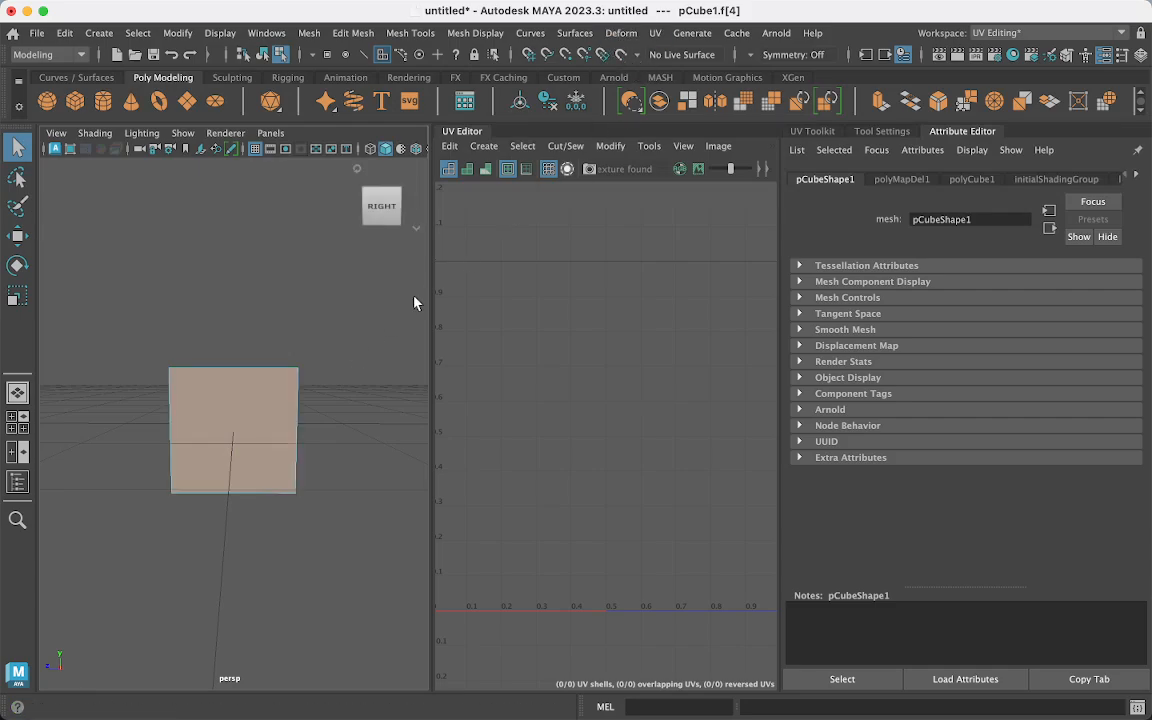
click(656, 34)
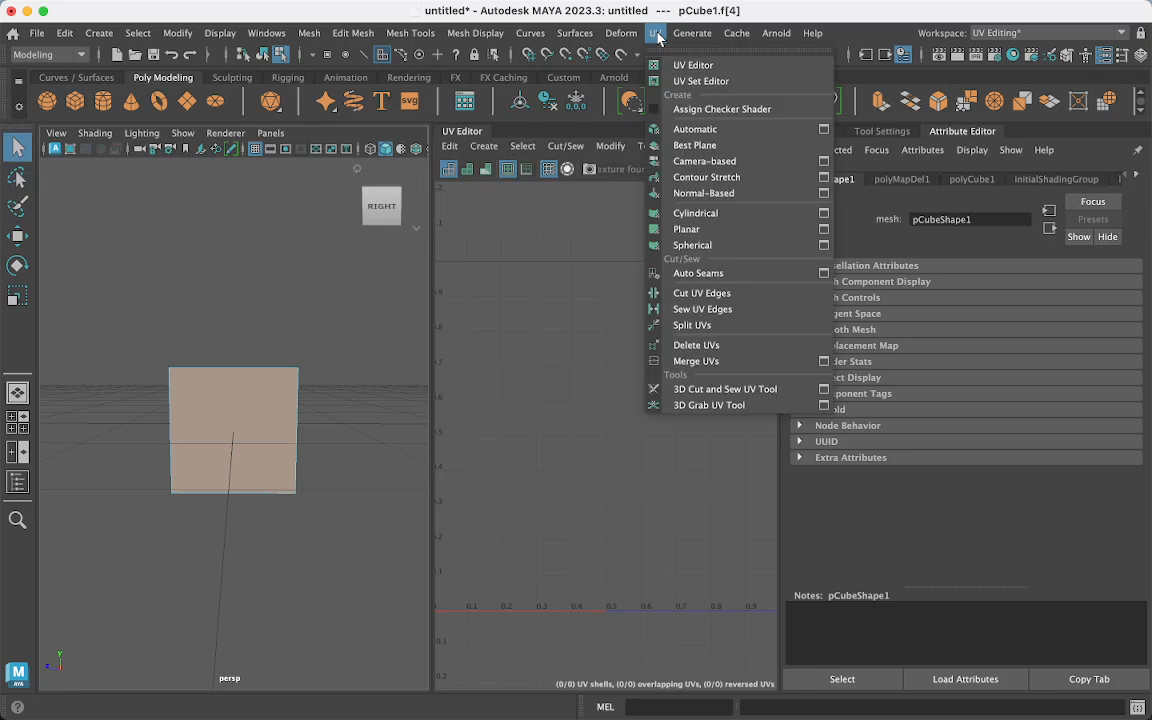
click(826, 236)
drag(585, 234, 320, 63)
click(181, 425)
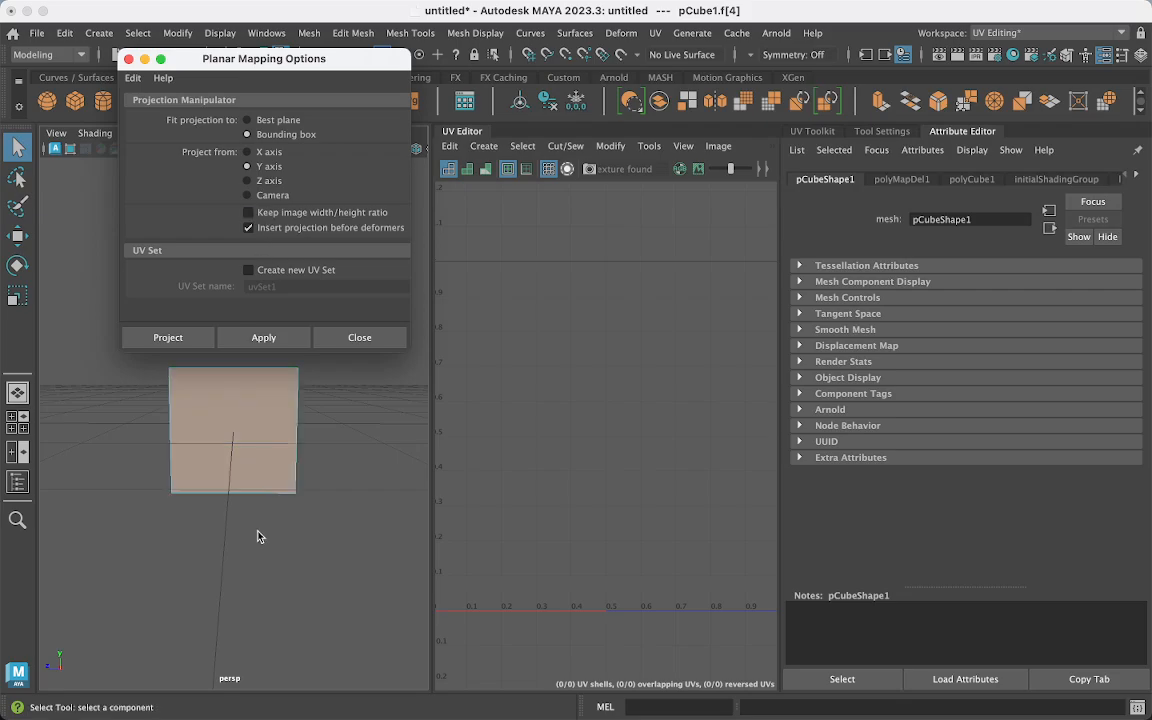
- Set Project from to X axis and apply the planar projection to the side face
alt+drag(287, 567, 284, 558)
click(247, 152)
click(268, 340)
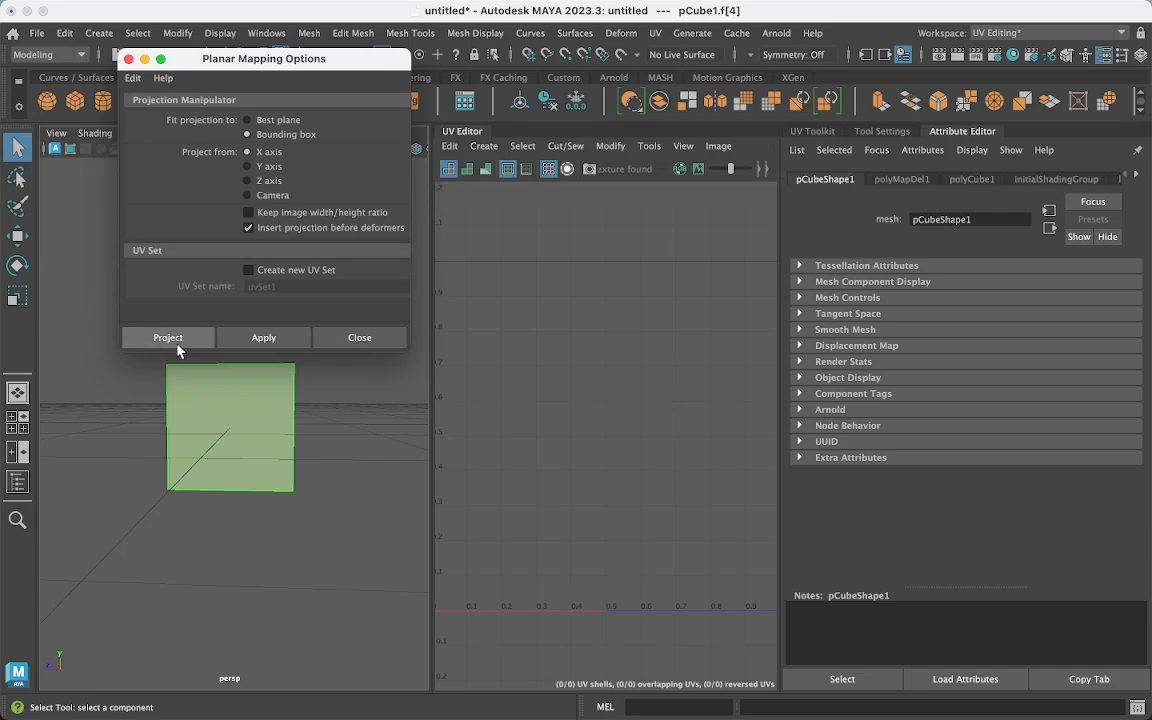
click(265, 344)
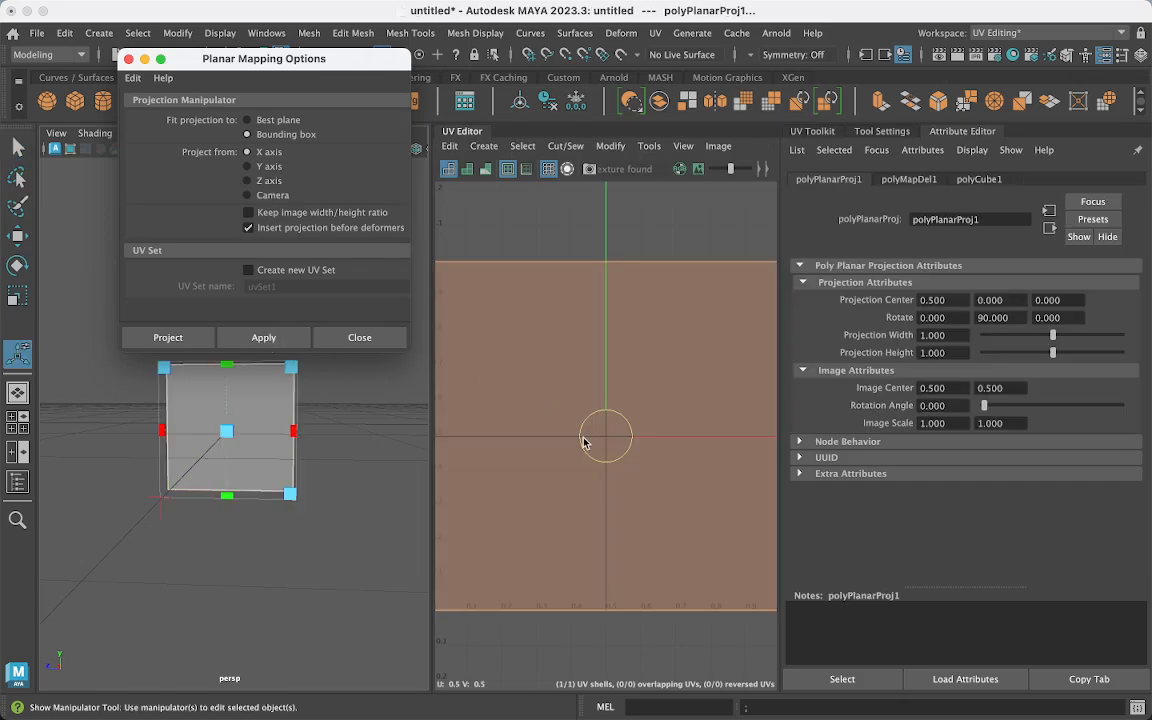
scroll(585, 443, down, 5)
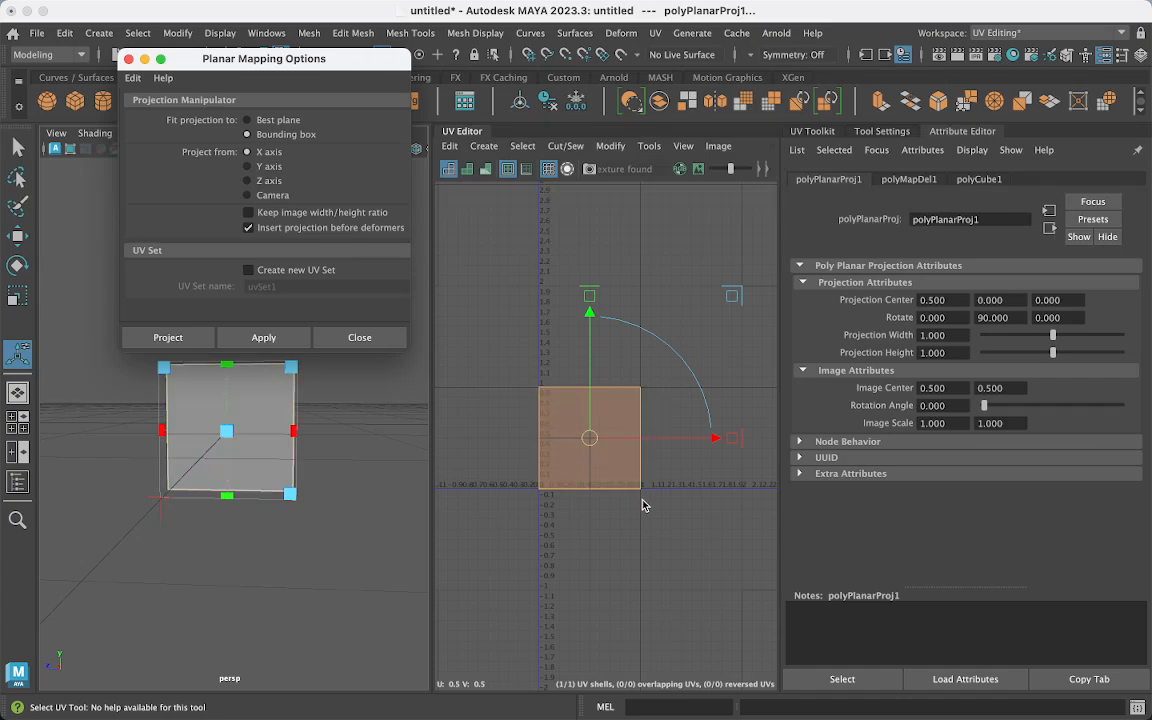
- Move the new UV square up and to the left, then select the cube's front face
click(590, 440)
key(w)
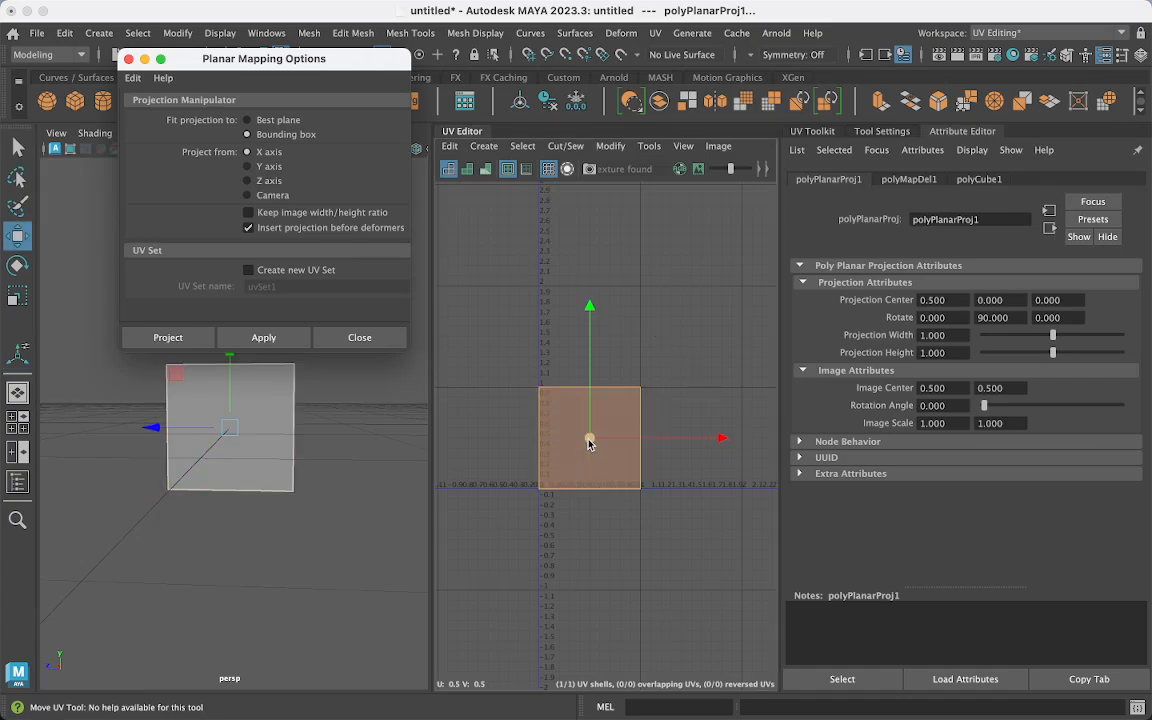
drag(587, 441, 456, 294)
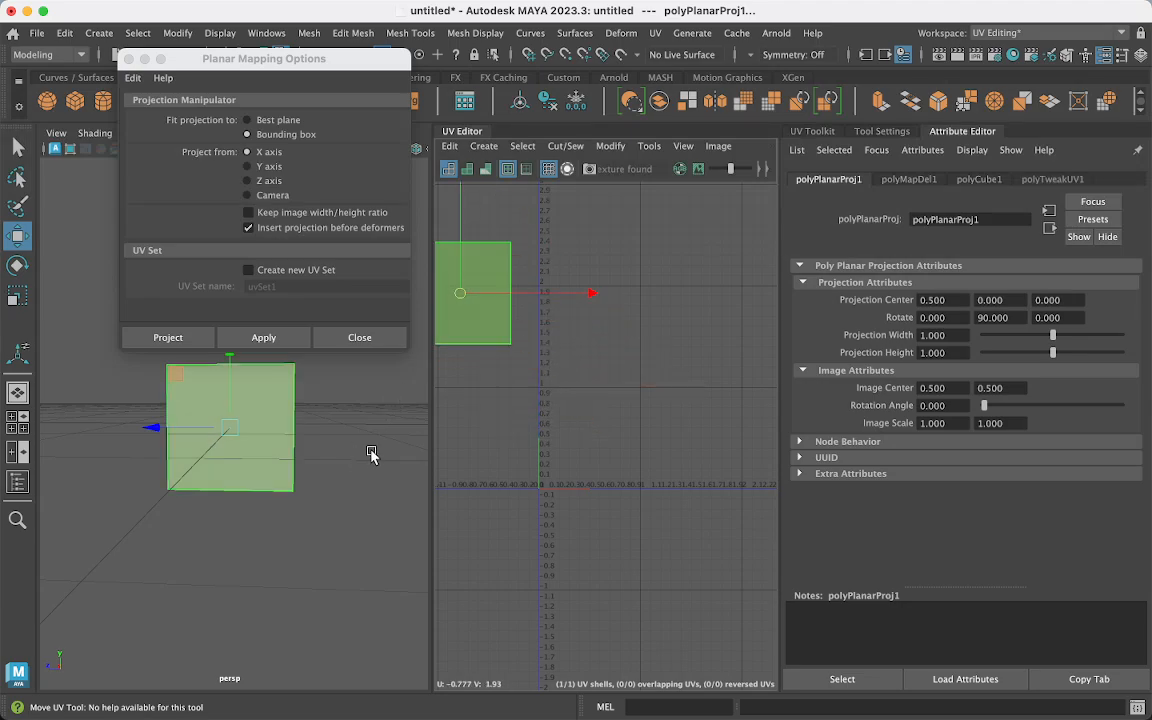
alt+drag(330, 410, 197, 456)
click(246, 459)
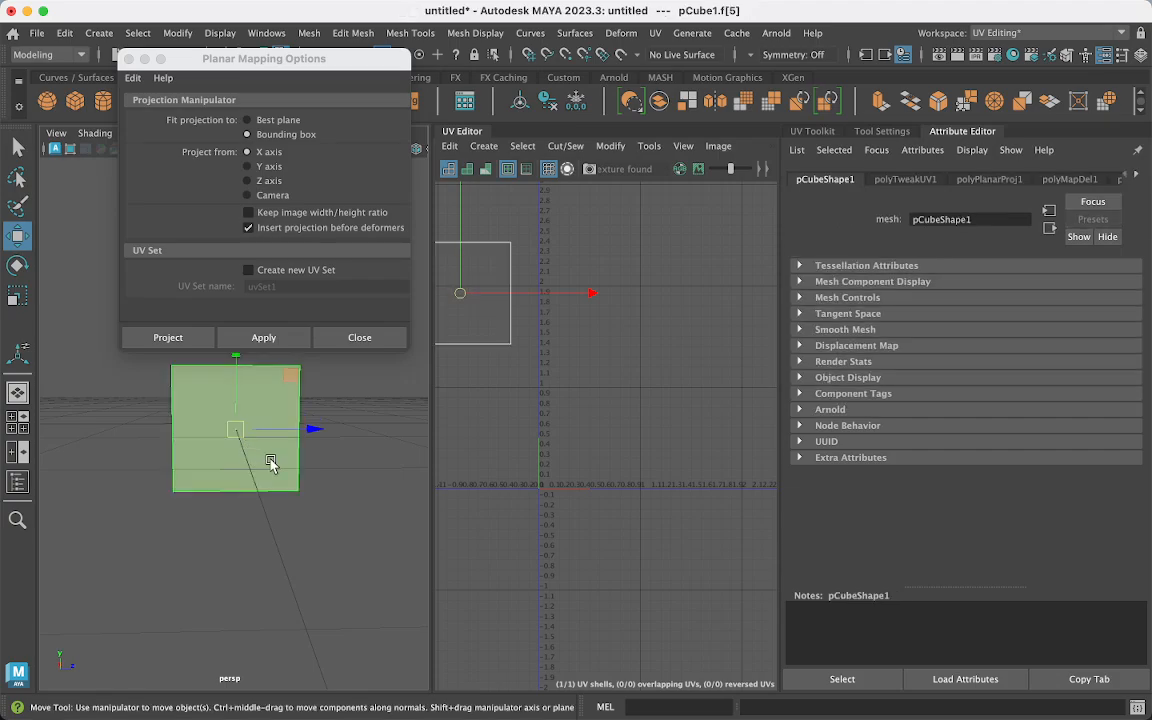
alt+middle_drag(299, 500, 285, 537)
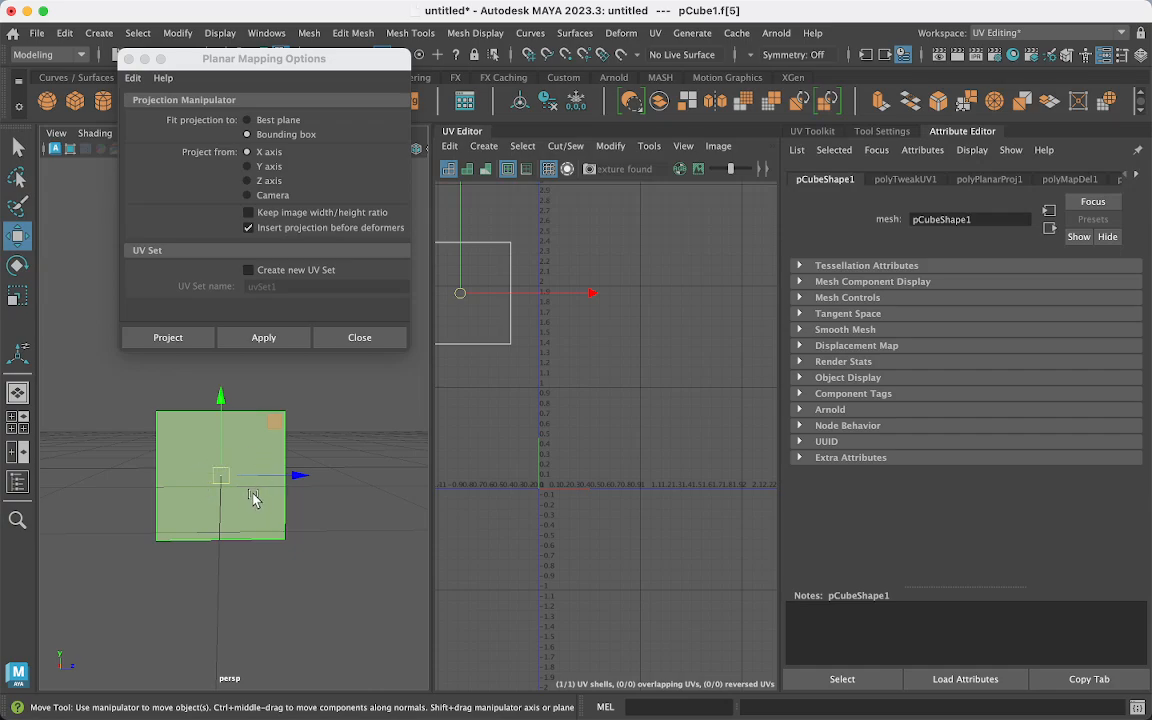
- Planar-map the selected face from the X axis and move its UV shell up-left
click(257, 338)
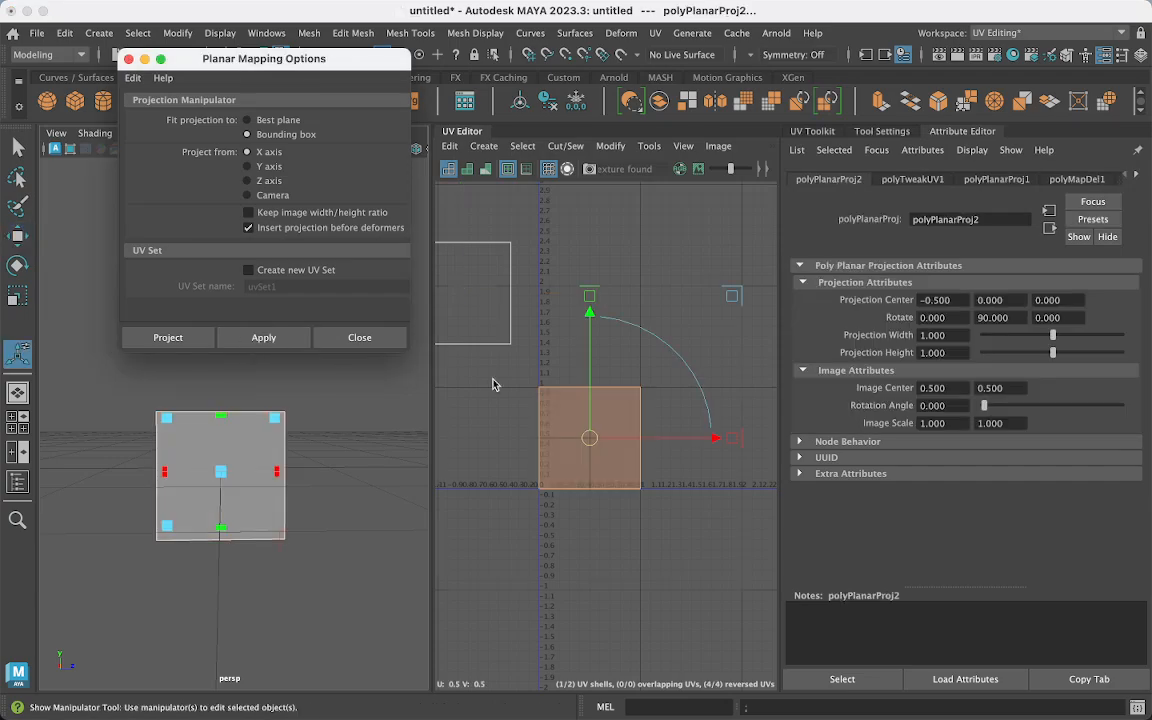
key(w)
drag(628, 364, 602, 274)
alt+drag(337, 455, 373, 481)
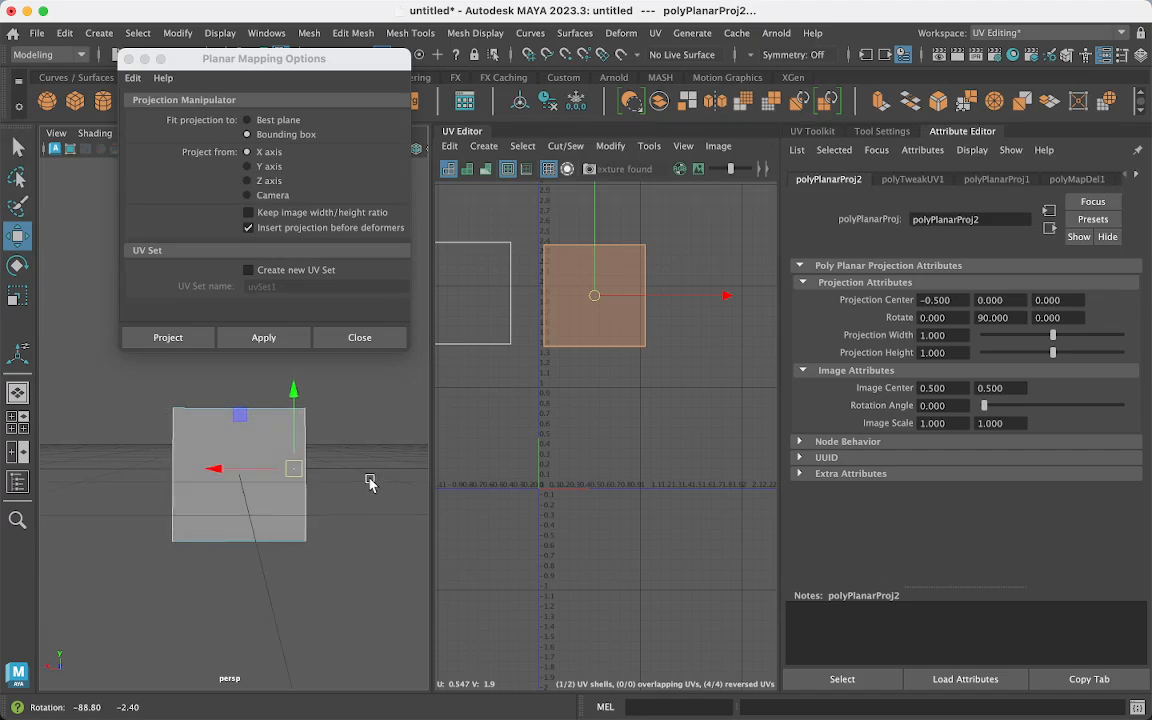
- Planar-map another face from the Z axis and move its UV shell to the left
click(262, 497)
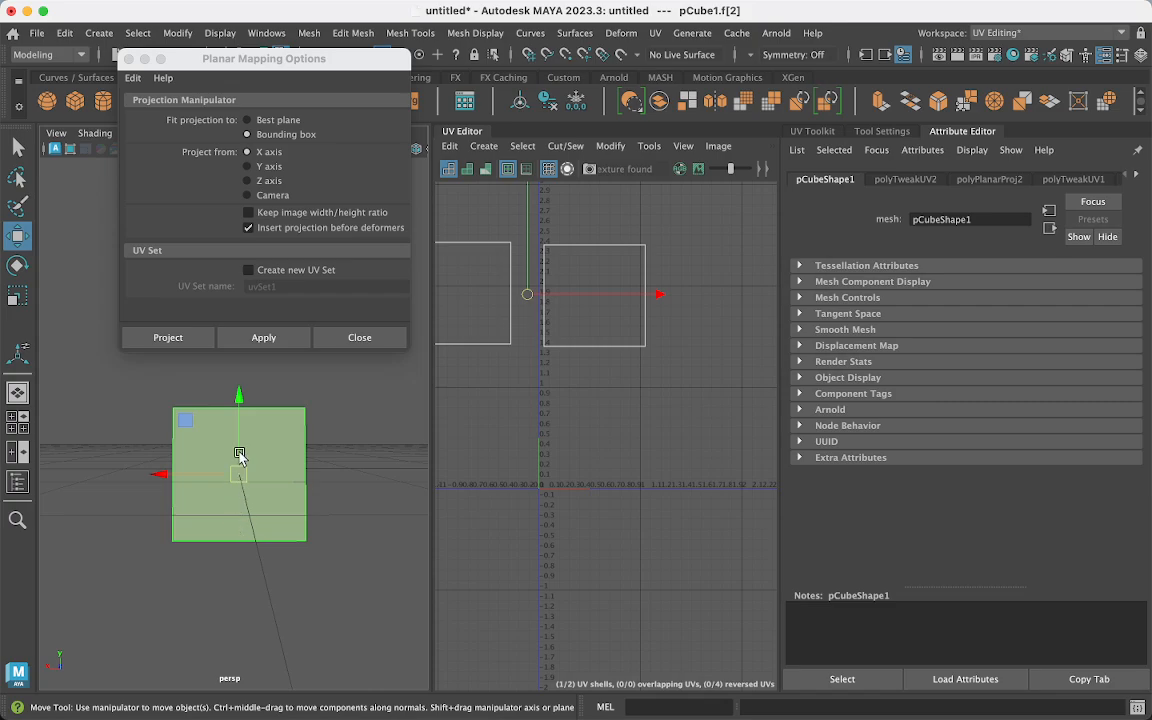
click(249, 182)
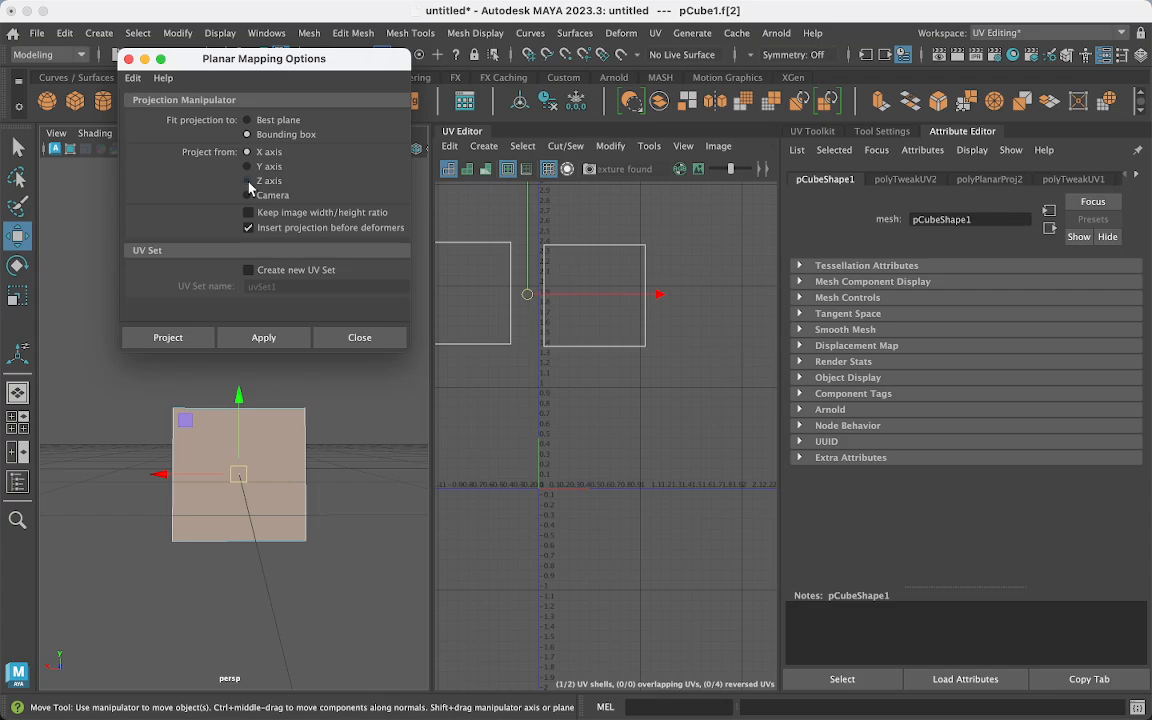
mouse_move(314, 556)
alt+mouse_down()
mouse_move(303, 584)
mouse_move(314, 551)
alt+mouse_up()
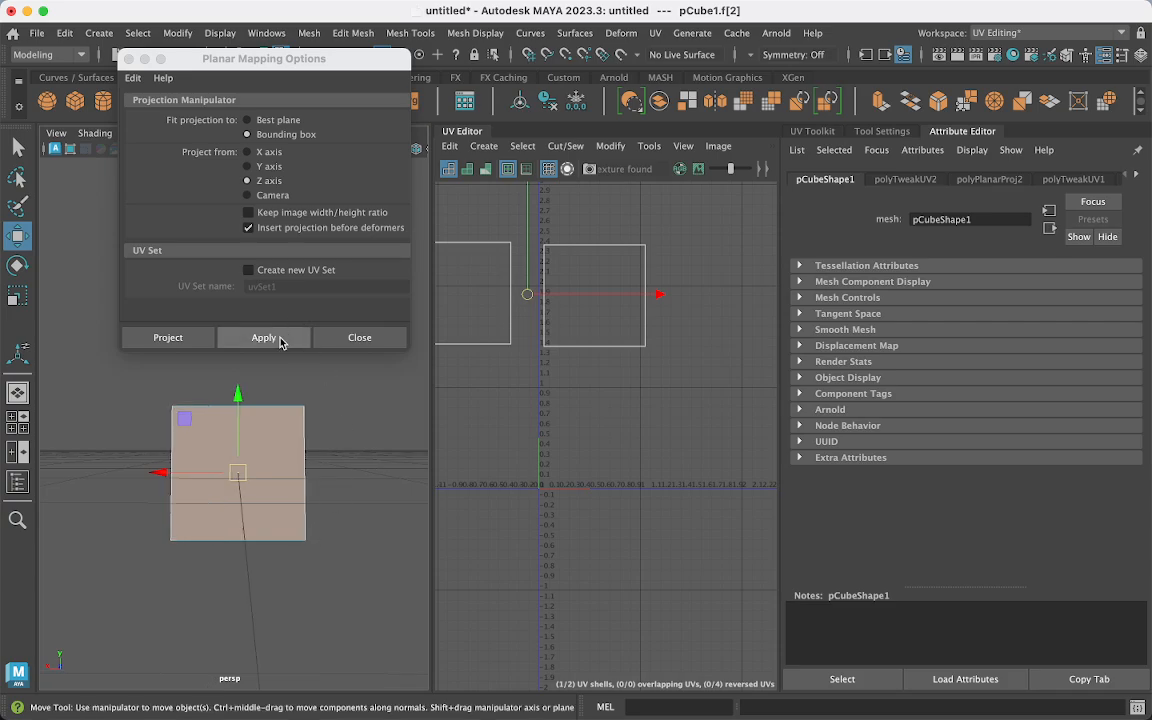
click(281, 340)
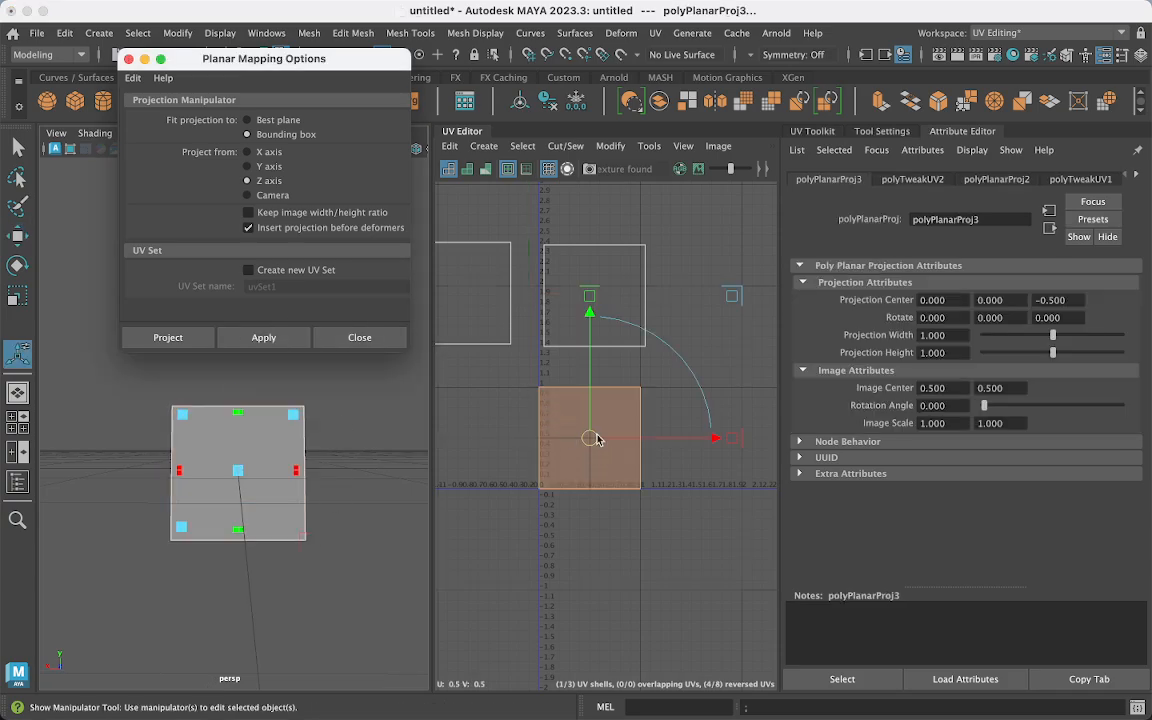
drag(541, 449, 458, 440)
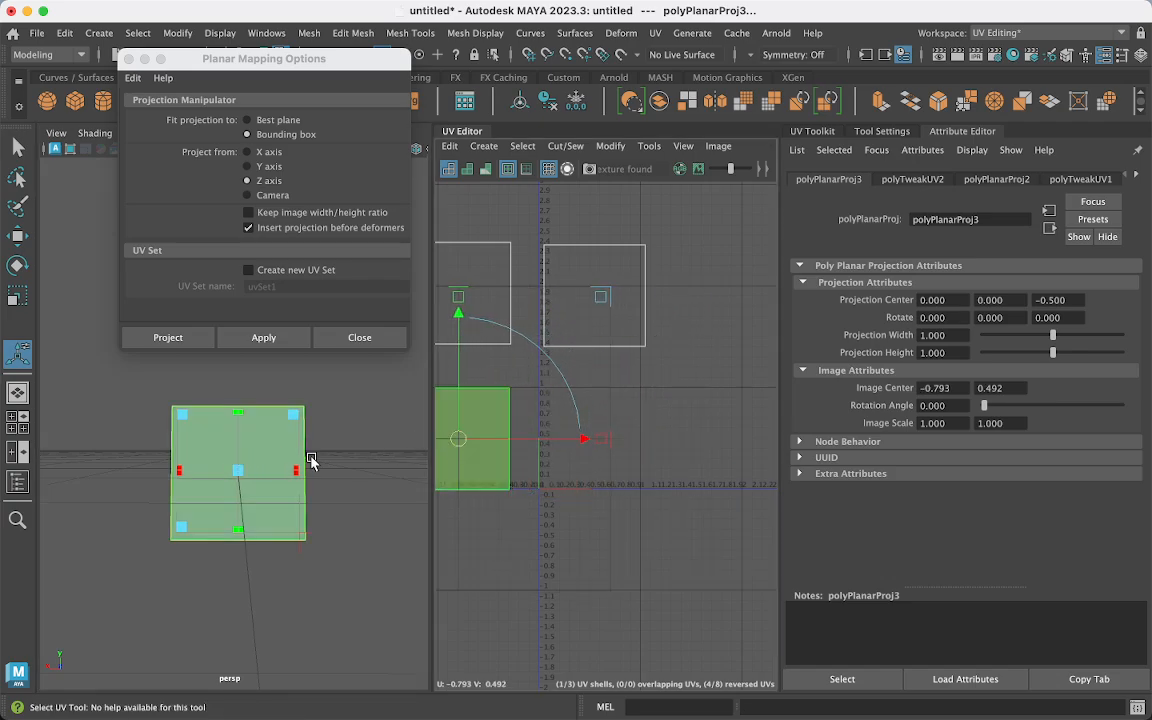
alt+drag(314, 463, 154, 457)
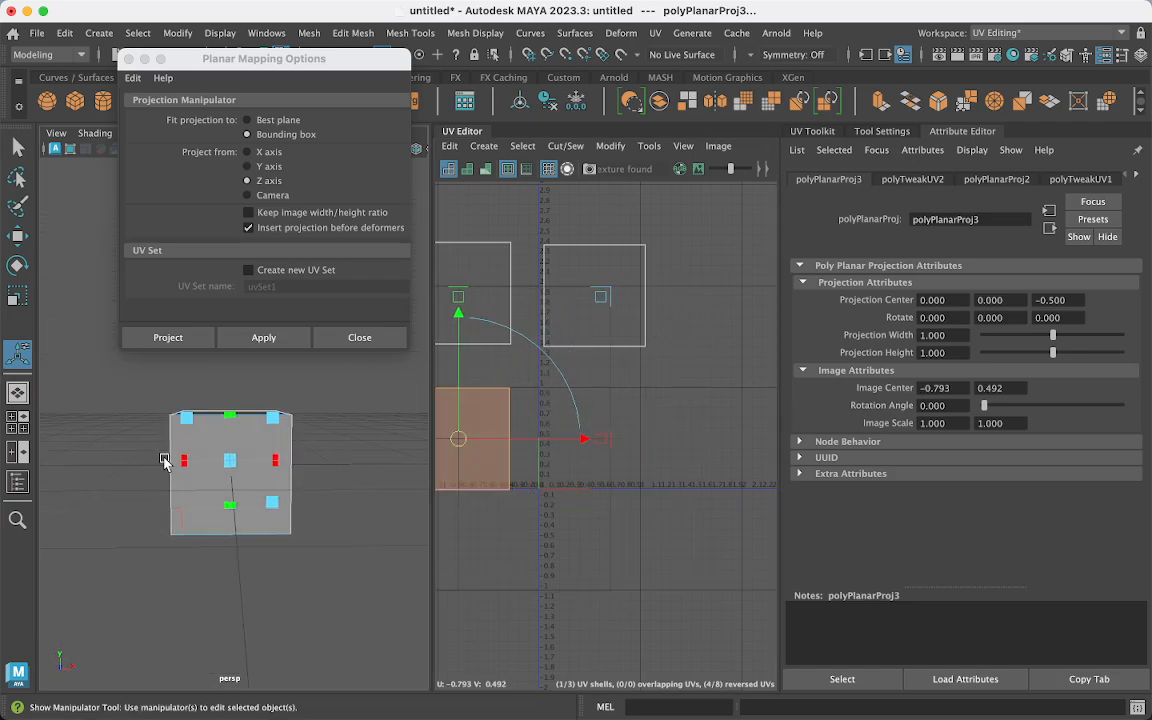
click(178, 455)
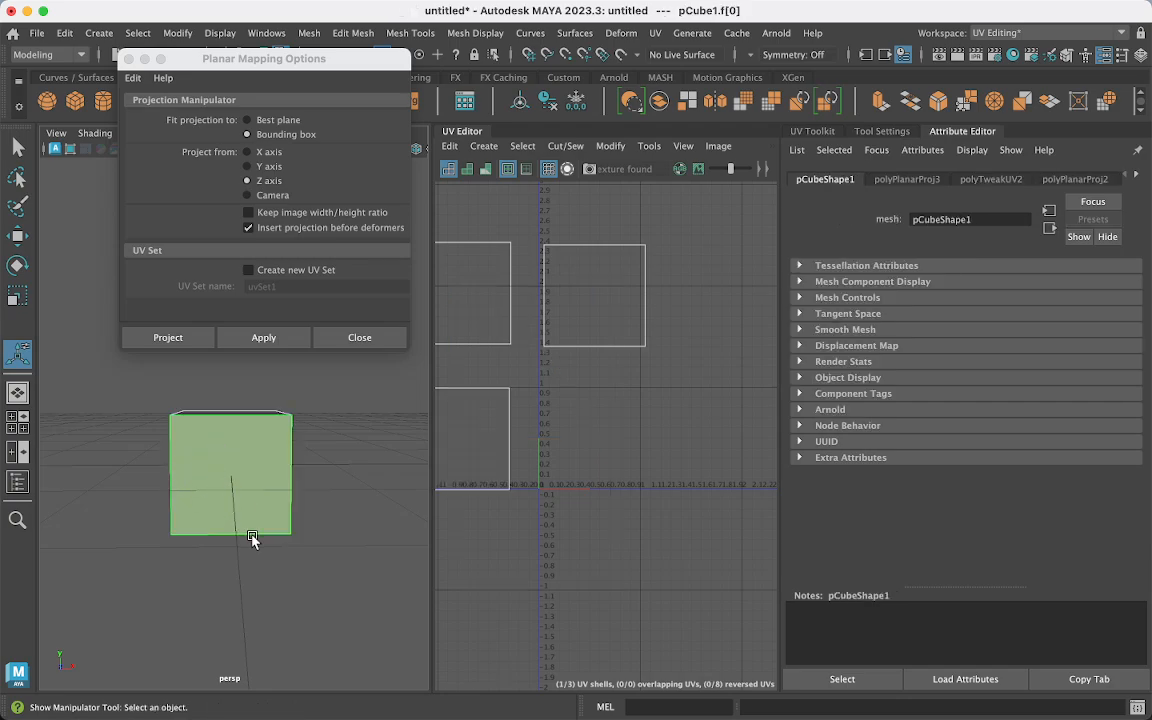
alt+drag(250, 535, 250, 532)
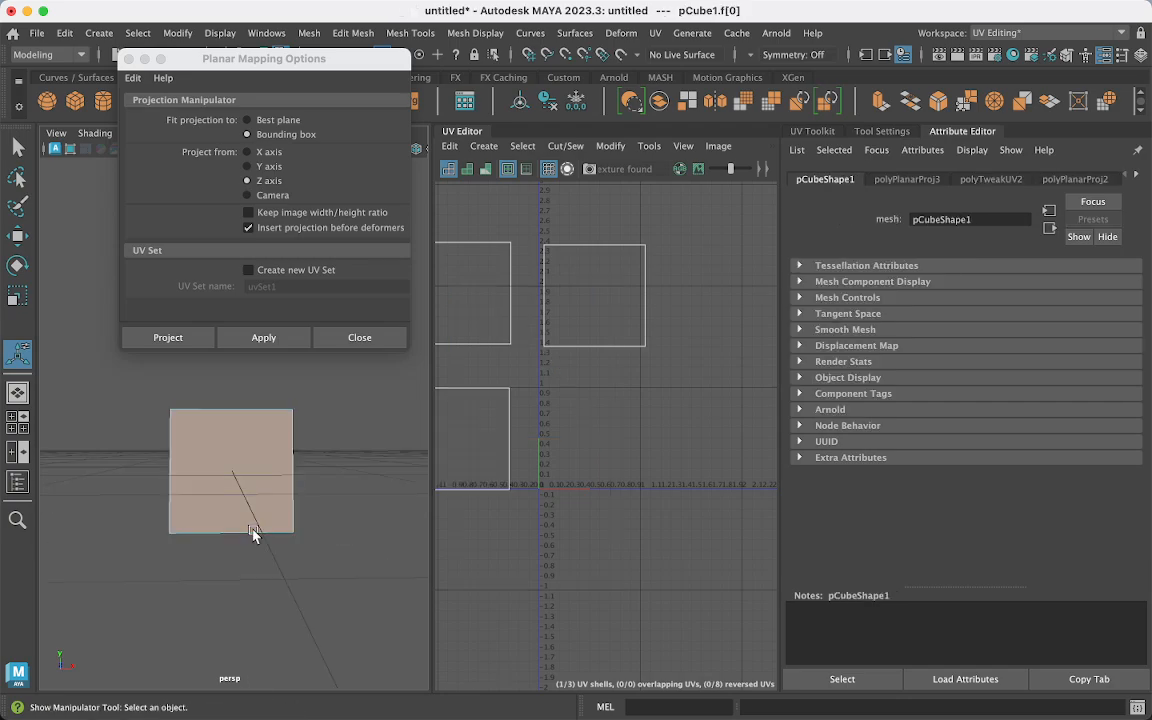
- Reproject the front face along the Z axis and move its UV shell down and left
click(247, 152)
click(262, 338)
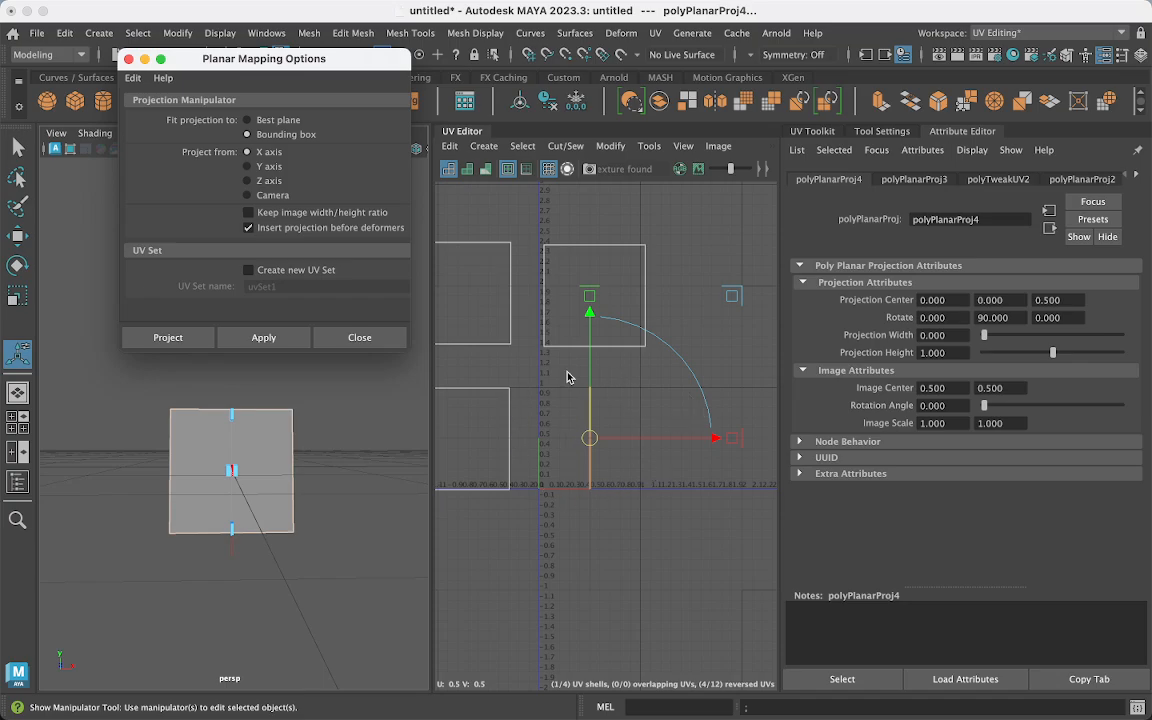
click(255, 427)
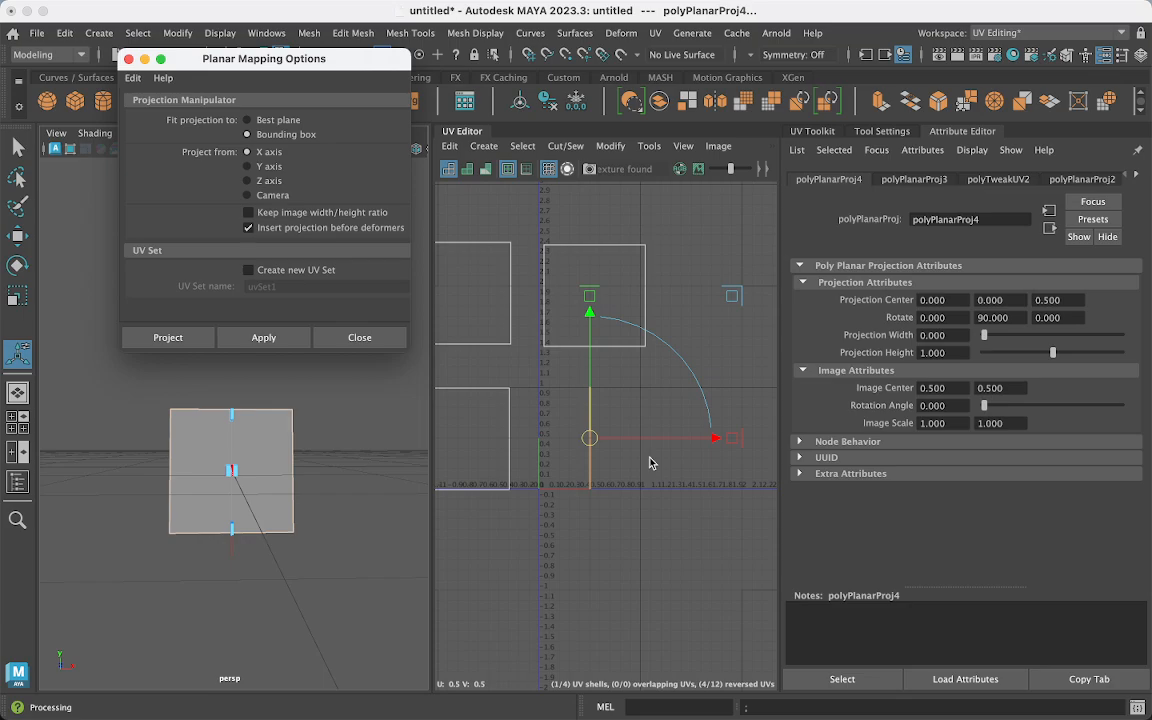
click(248, 181)
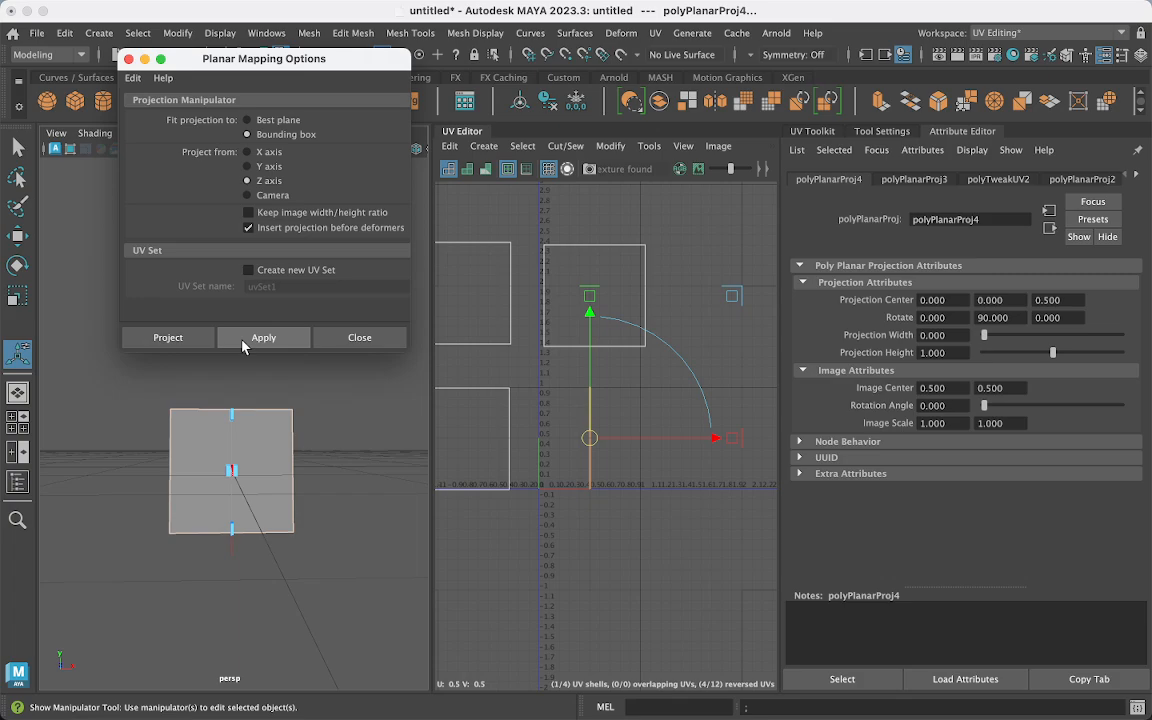
click(246, 341)
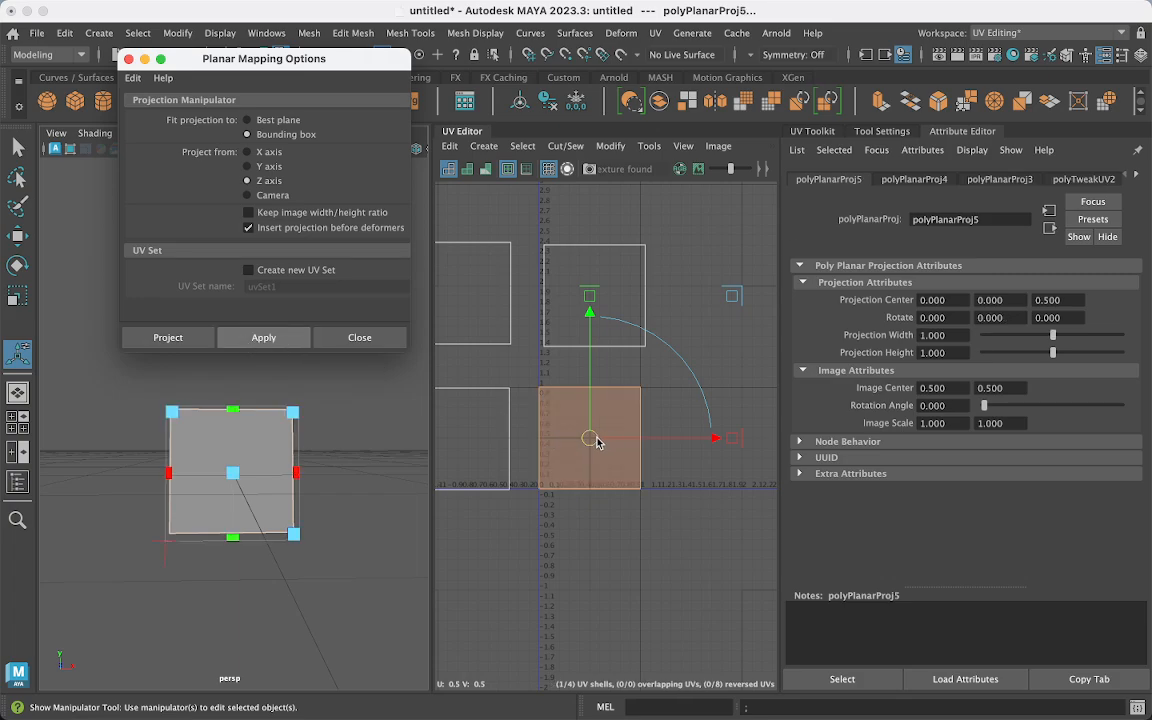
drag(591, 440, 468, 570)
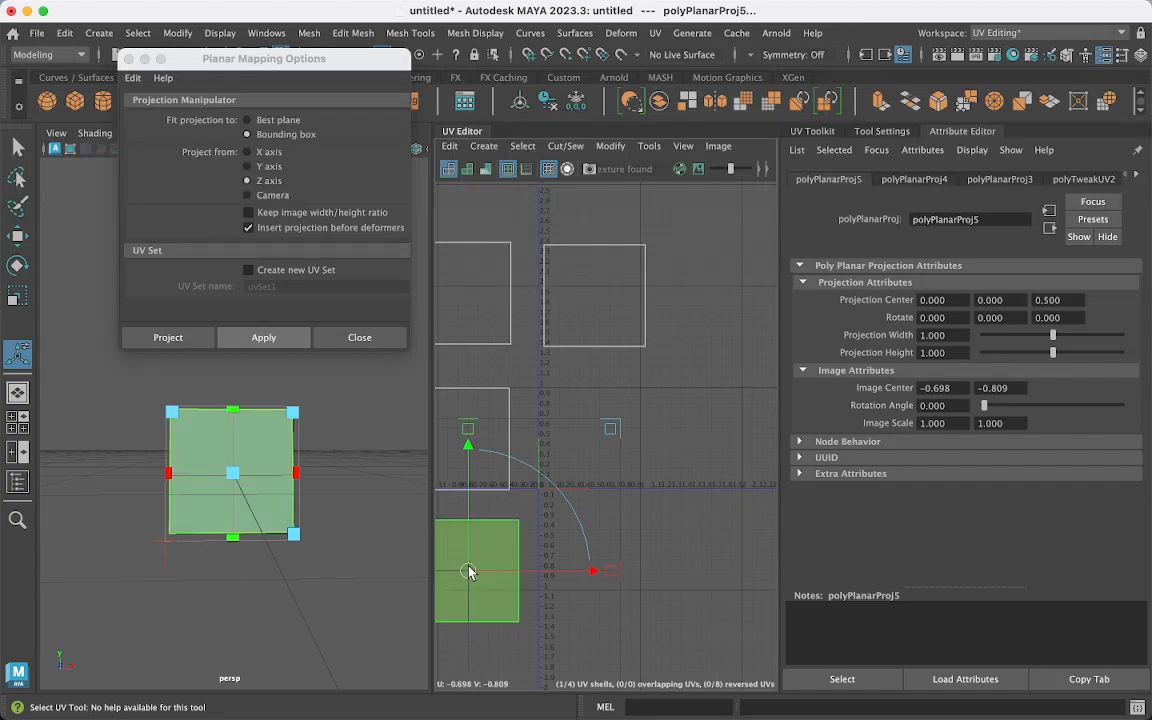
alt+drag(231, 460, 236, 516)
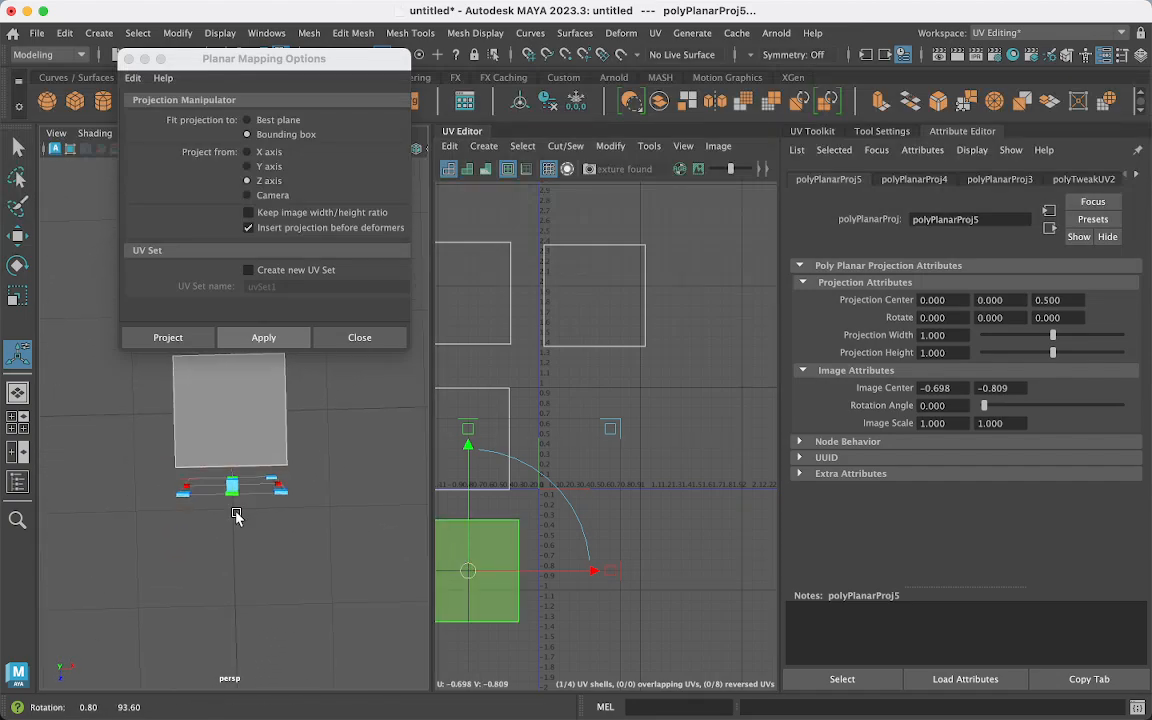
alt+middle_drag(243, 442, 242, 476)
- Switch to UV Shell mode and marquee-select all four UV shells
key(q)
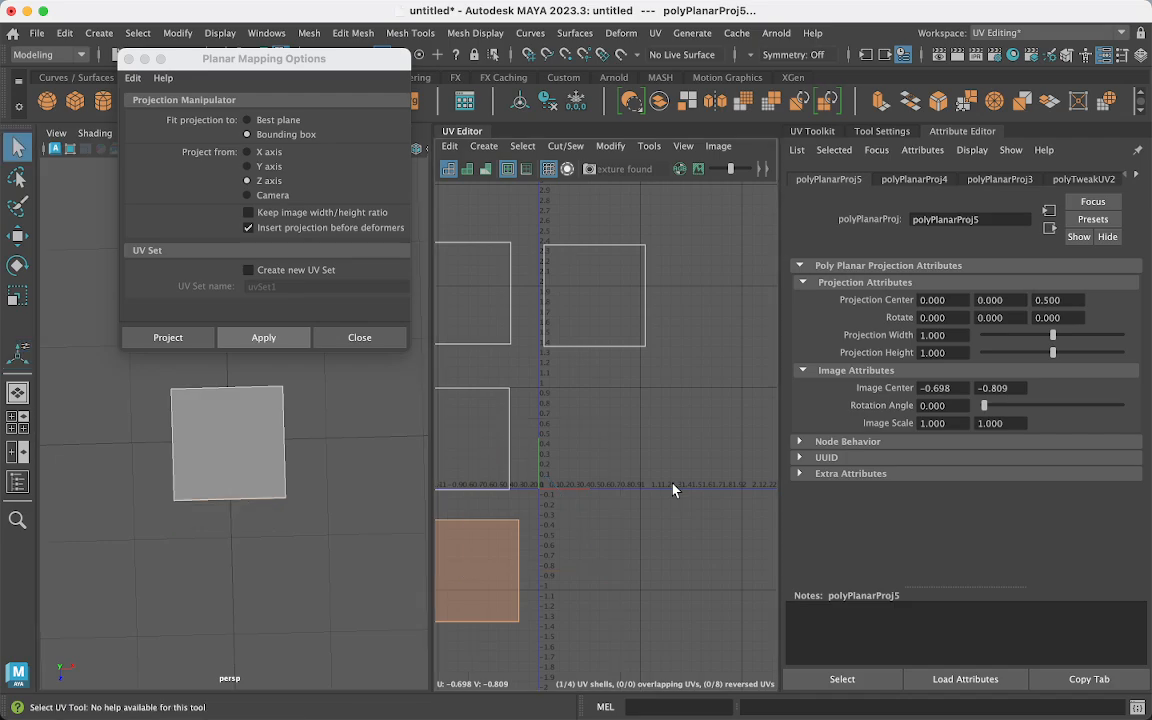
right_click(671, 487)
right_drag(671, 487, 622, 468)
scroll(651, 577, down, 3)
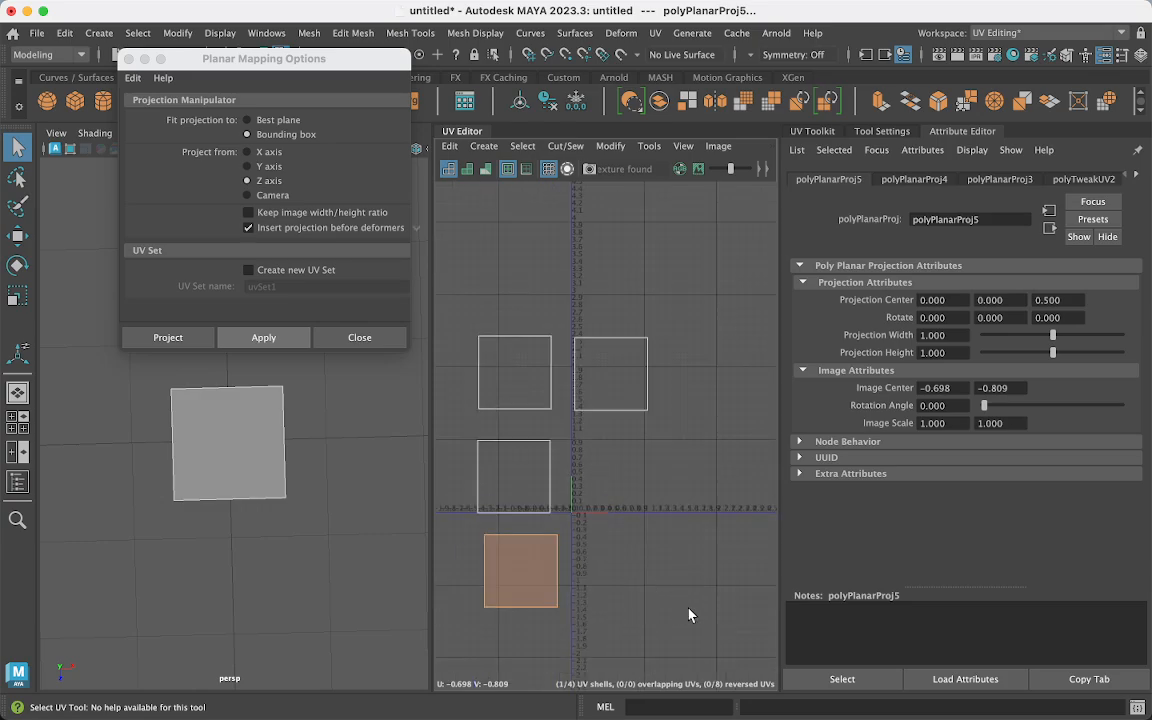
drag(689, 614, 457, 291)
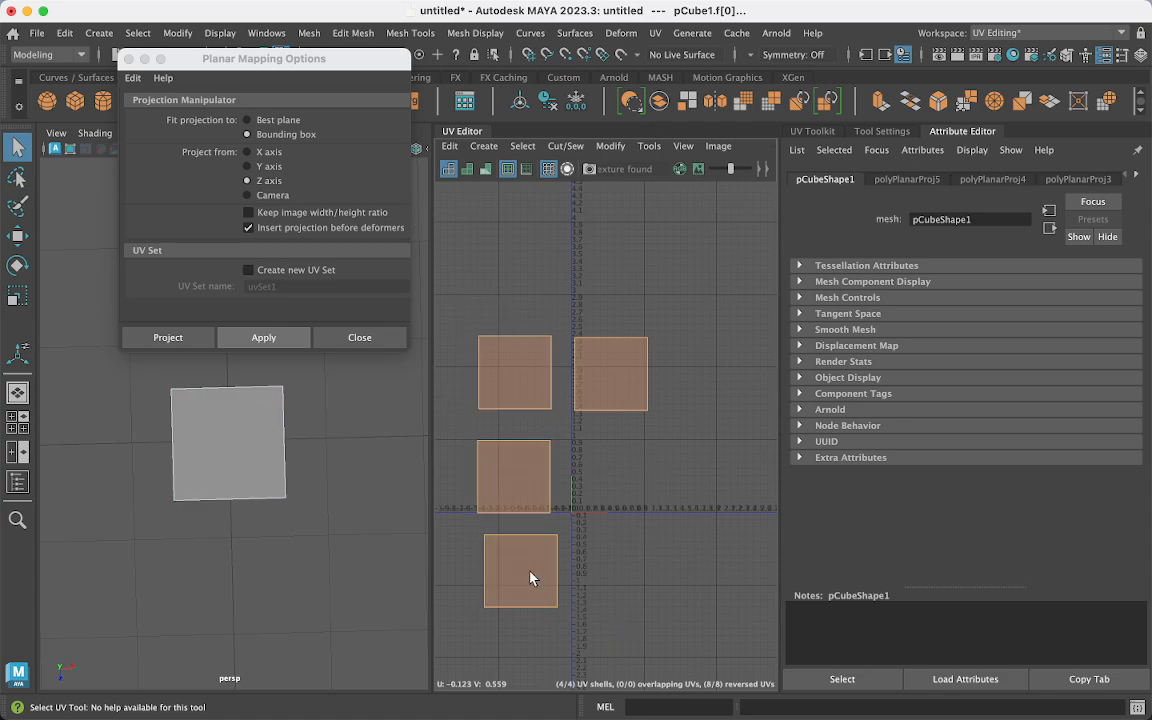
alt+drag(258, 535, 293, 540)
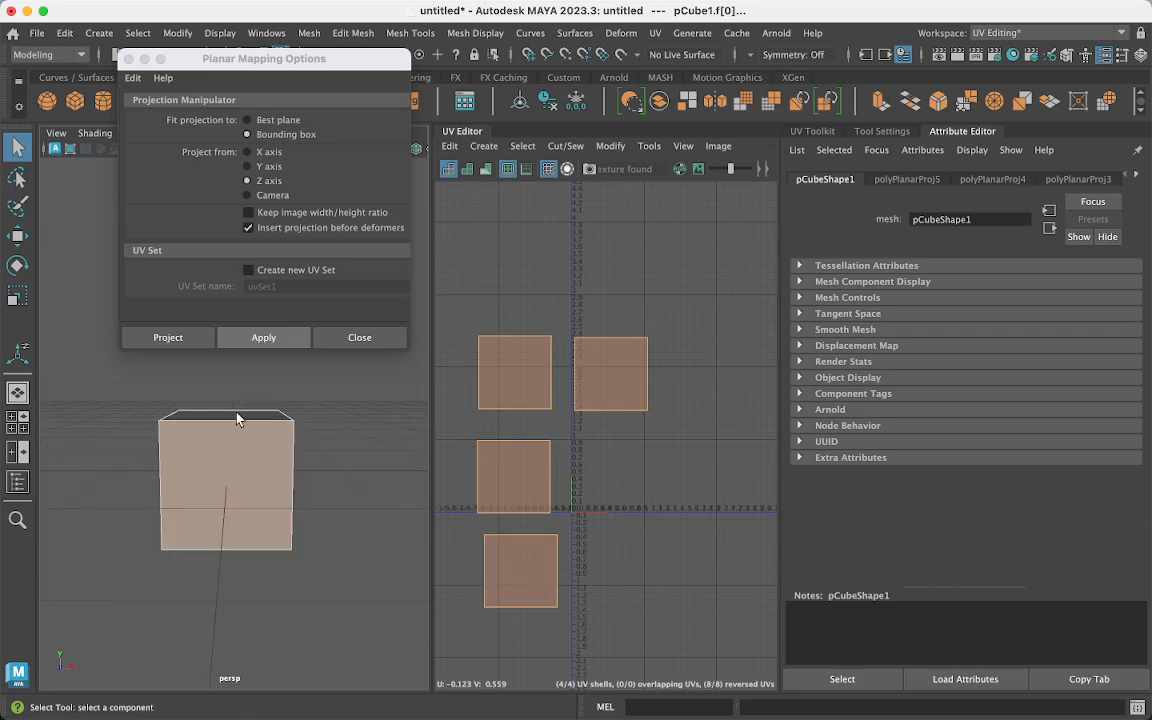
alt+drag(237, 414, 234, 437)
right_drag(234, 438, 248, 315)
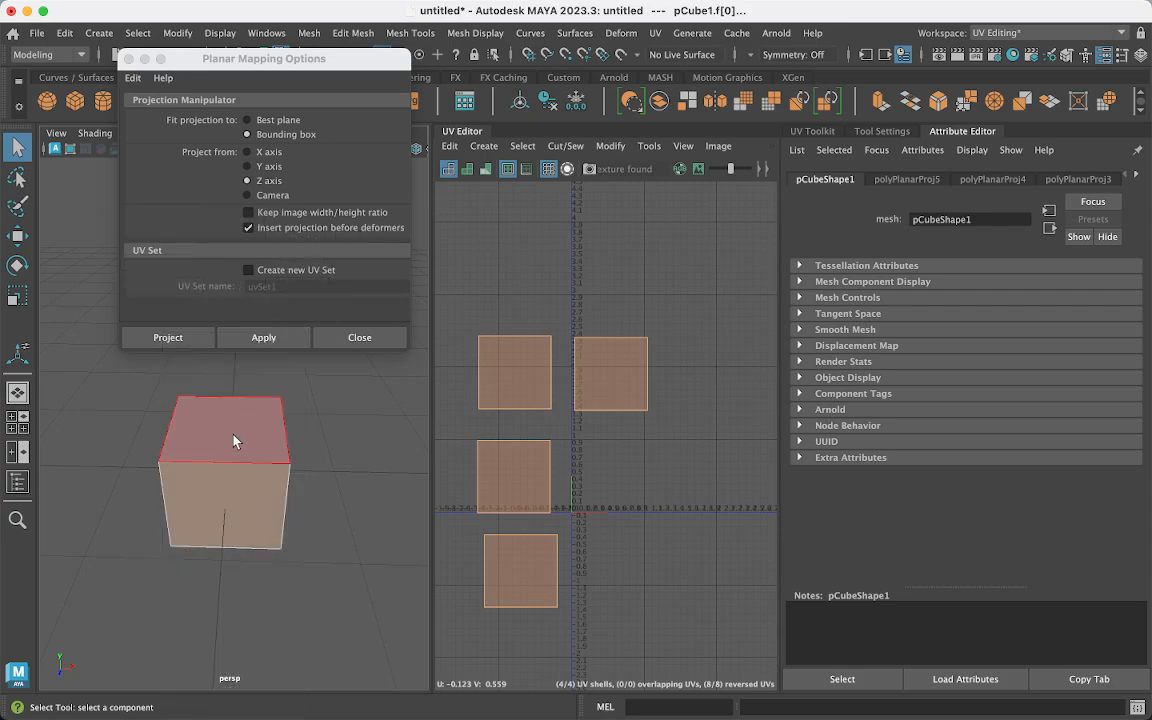
- Planar-map the top face along Y and move its UV shell above the others
click(250, 441)
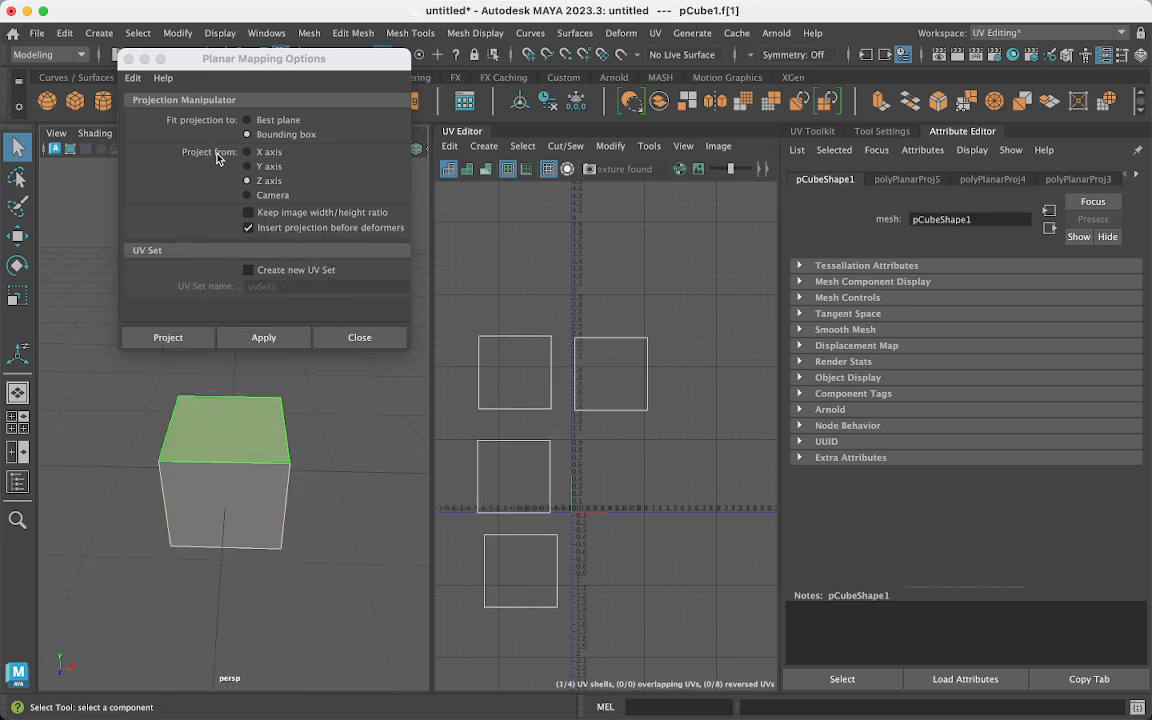
click(249, 166)
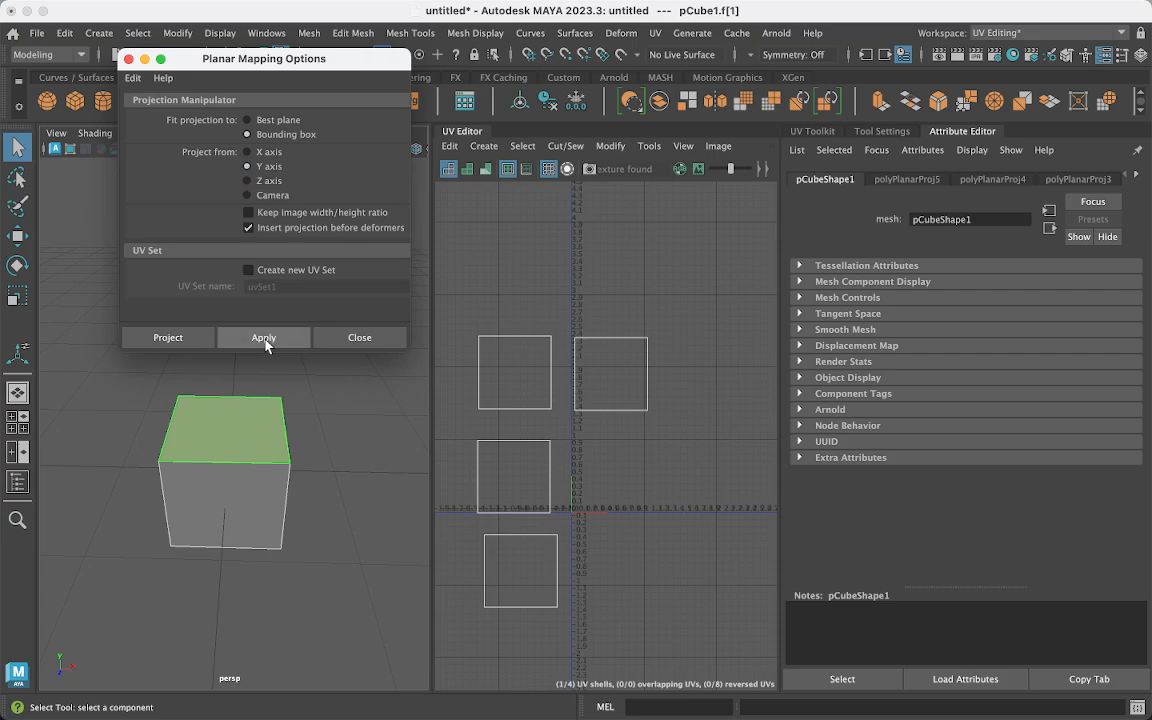
click(264, 339)
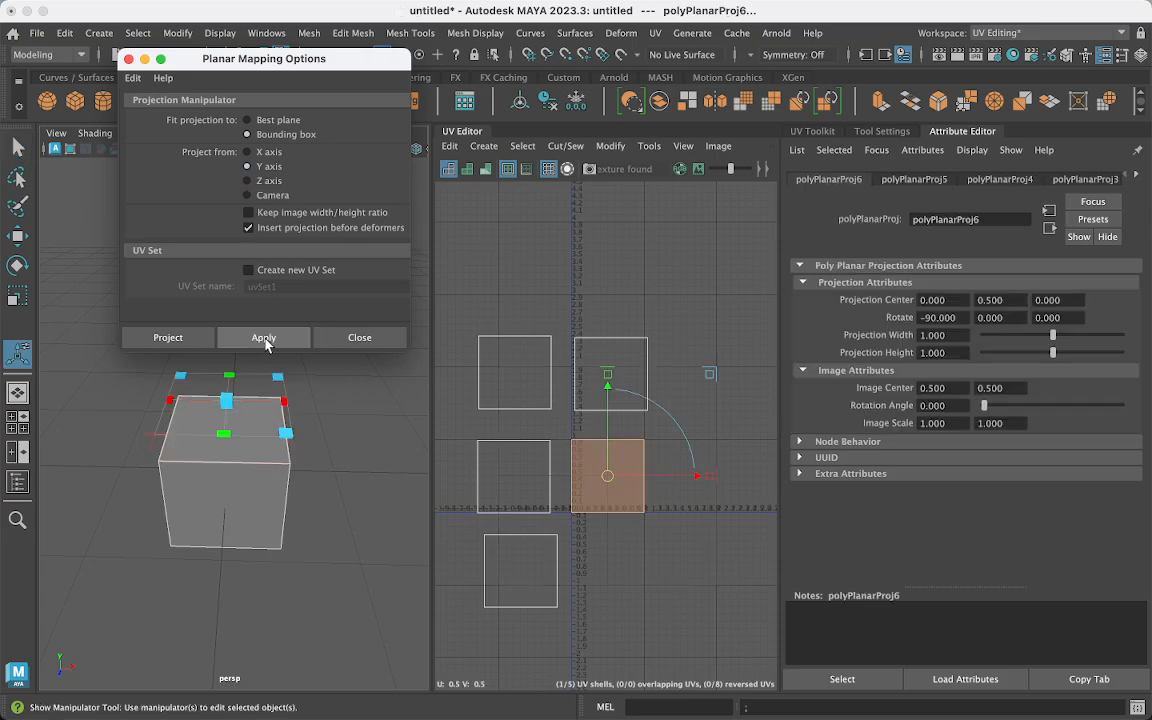
click(636, 374)
click(618, 477)
key(w)
drag(606, 477, 624, 266)
alt+drag(163, 499, 218, 484)
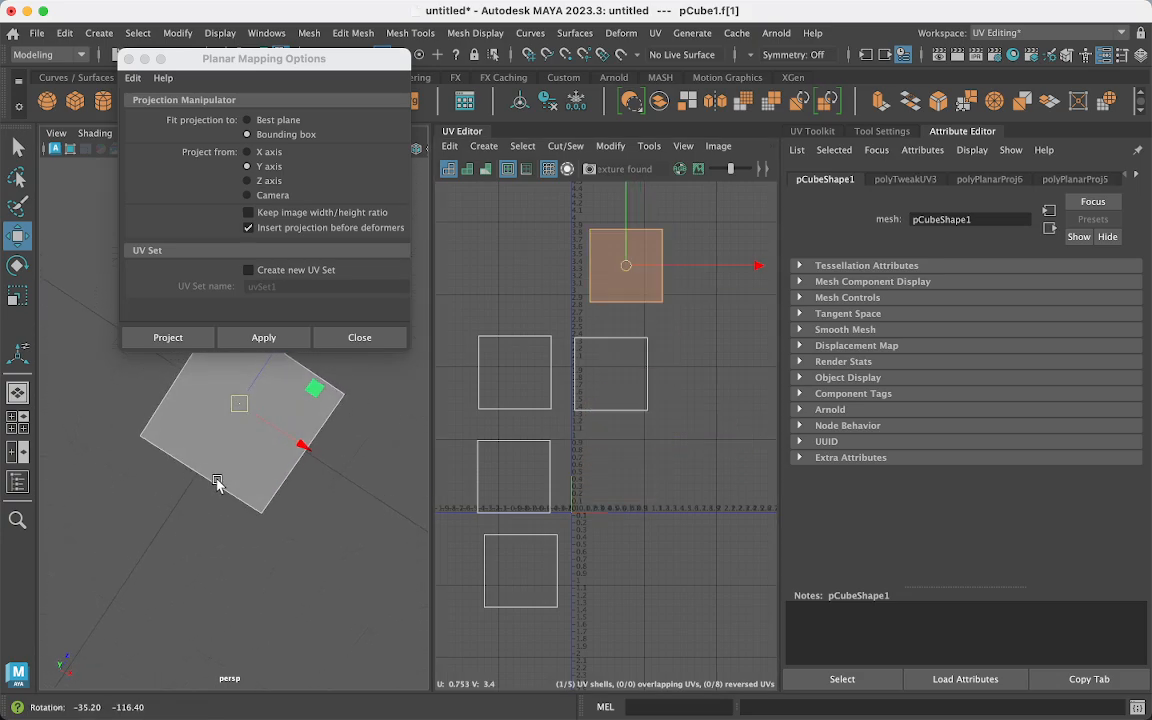
- Planar-map the bottom face along Y and move its shell up and left
click(207, 404)
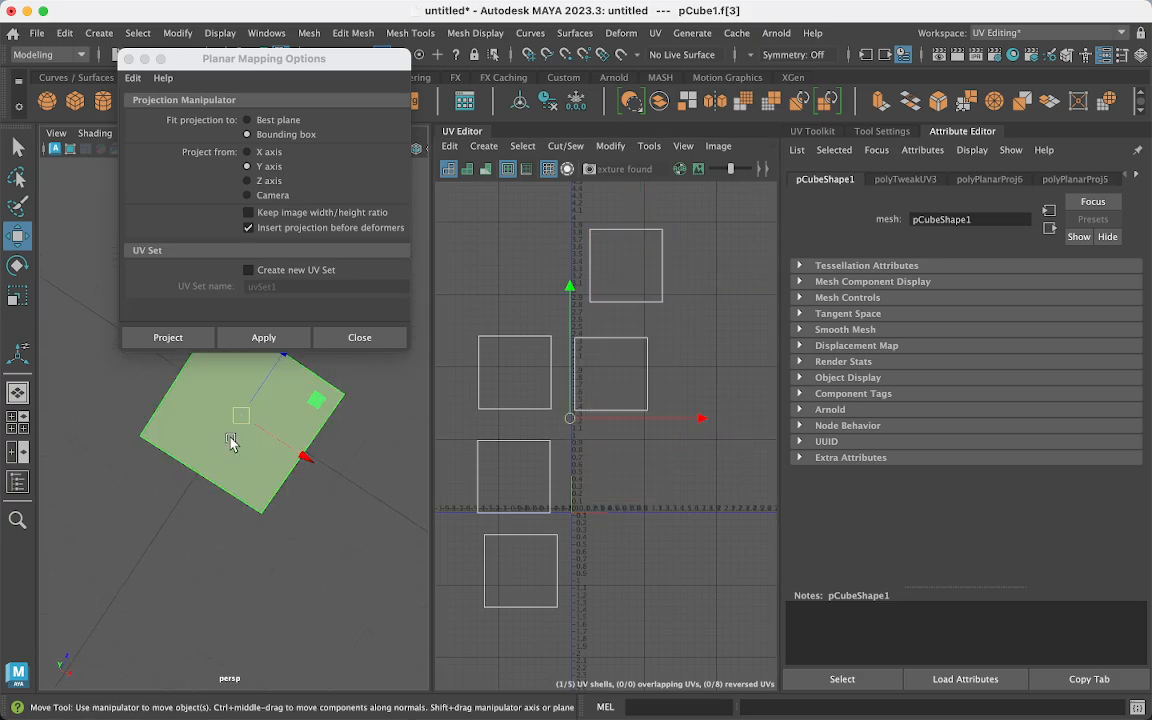
click(263, 343)
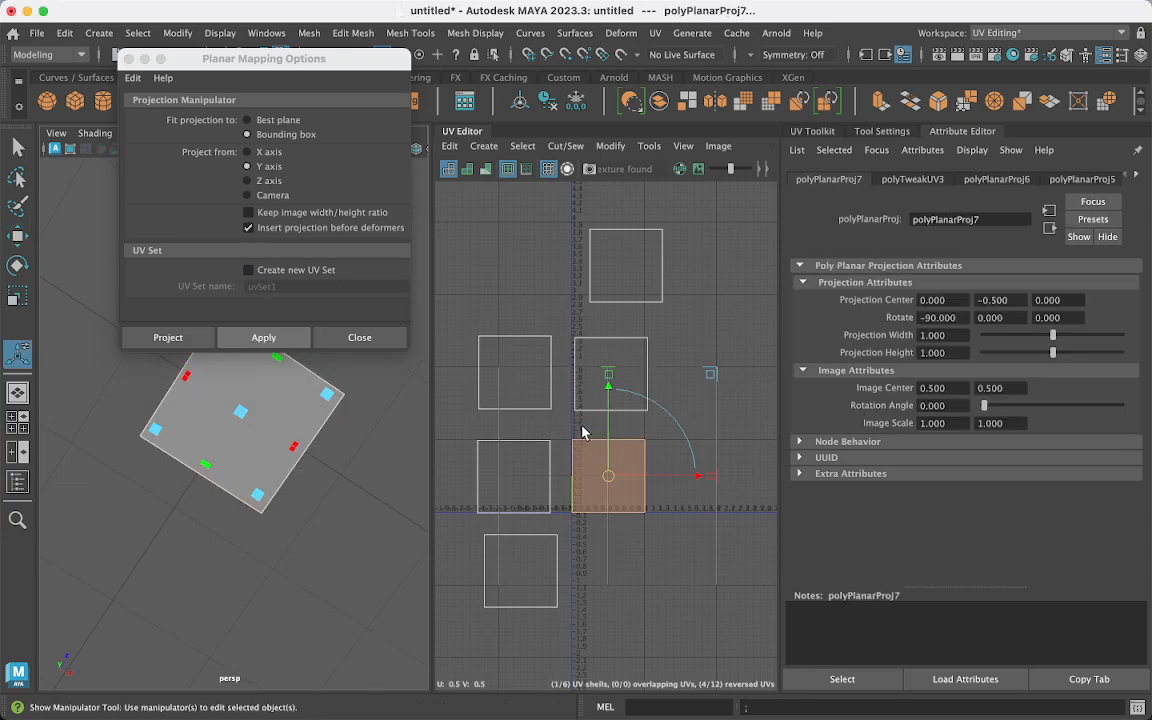
drag(583, 432, 484, 233)
alt+drag(257, 375, 250, 482)
- Marquee-select all six UV shells to check the layout, then deselect them
key(q)
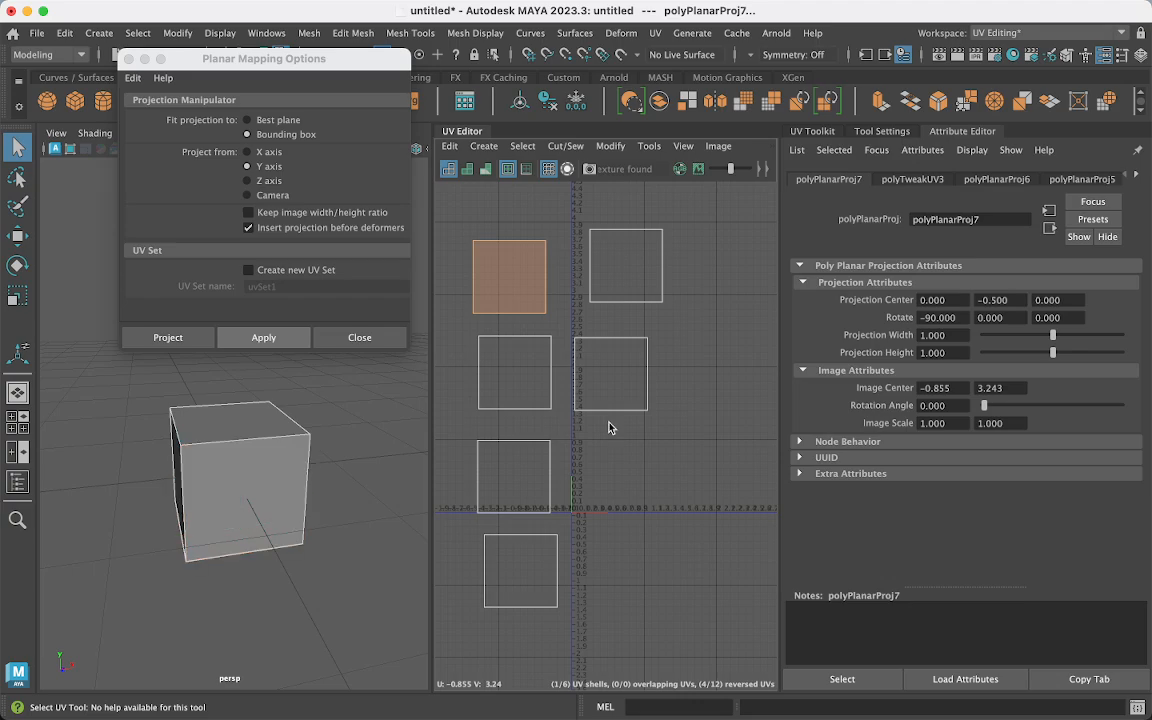
right_drag(608, 424, 607, 380)
alt+drag(205, 405, 222, 467)
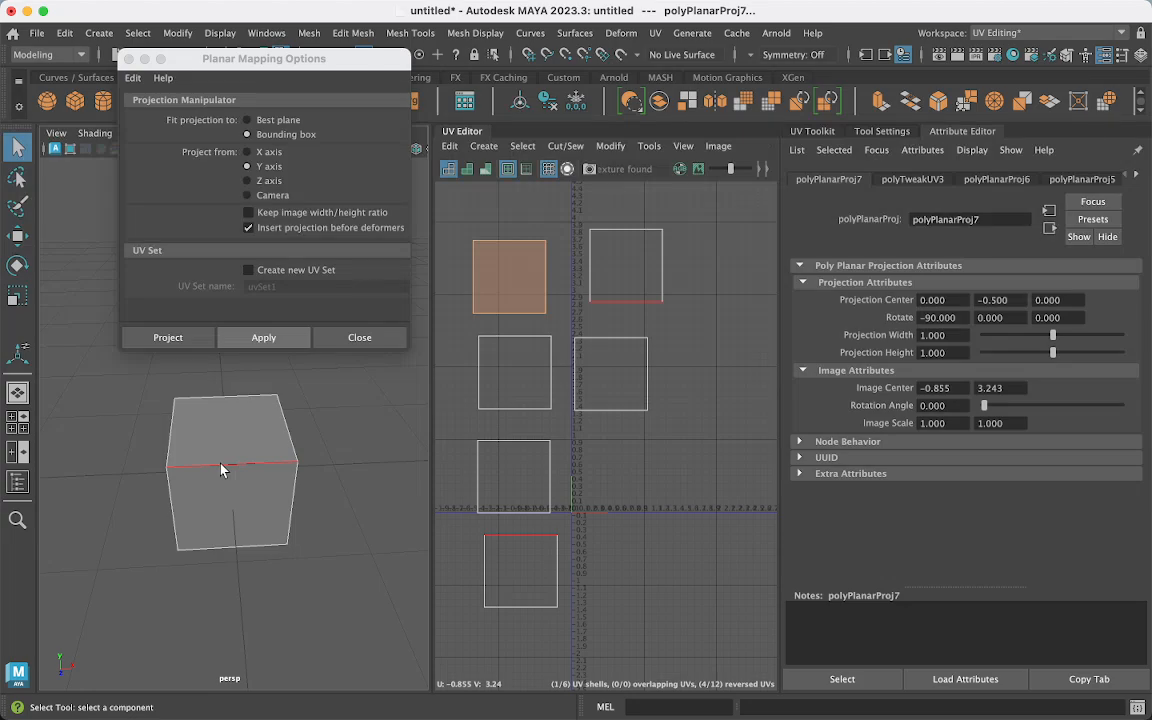
click(222, 470)
right_drag(590, 482, 538, 463)
drag(462, 216, 694, 637)
click(676, 442)
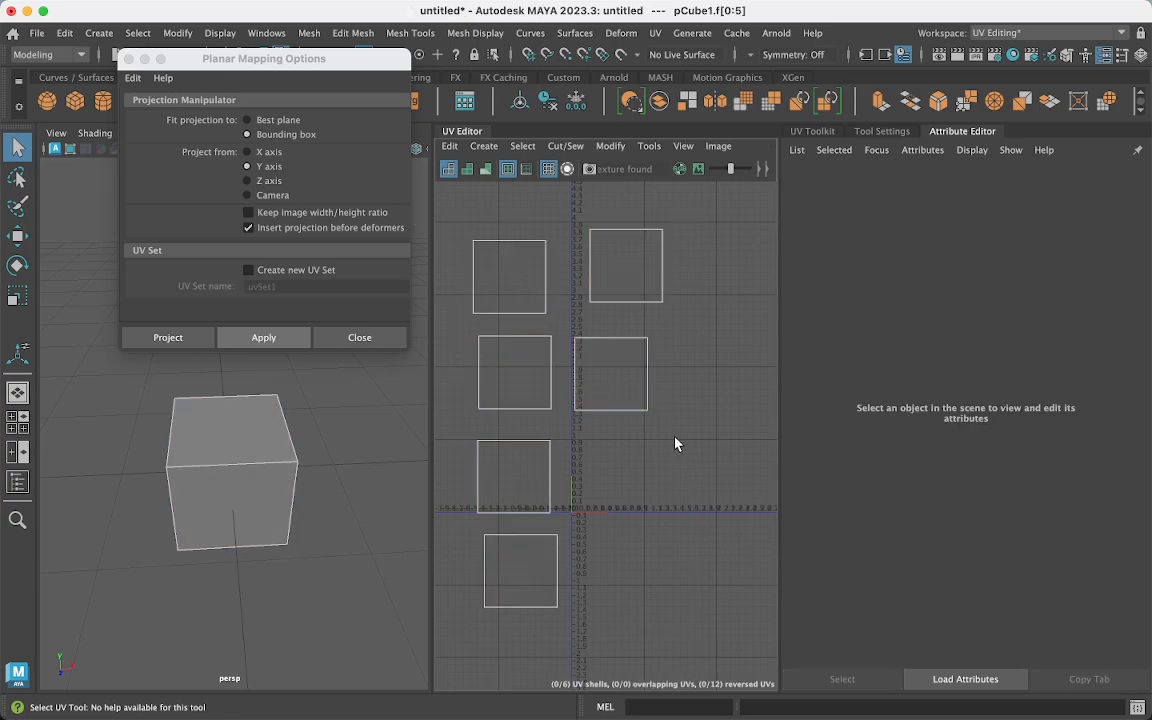
- Close Planar Mapping Options, collapse the Attribute Editor and widen the UV Editor
click(129, 61)
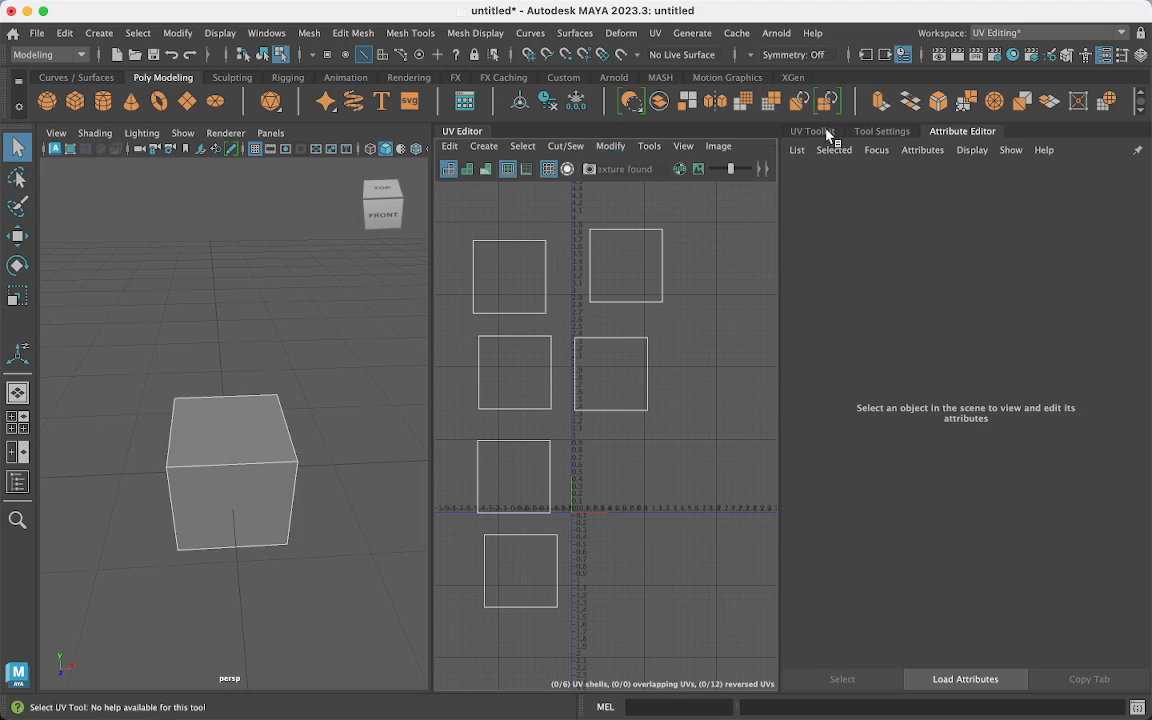
click(967, 132)
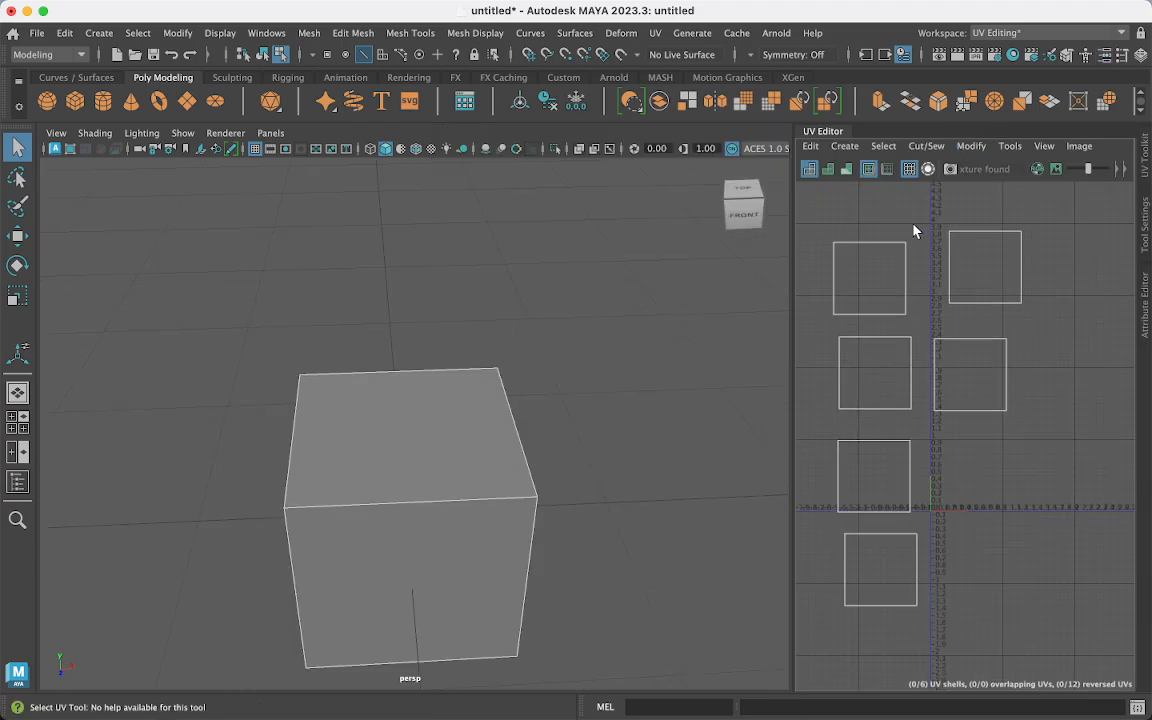
drag(794, 219, 539, 221)
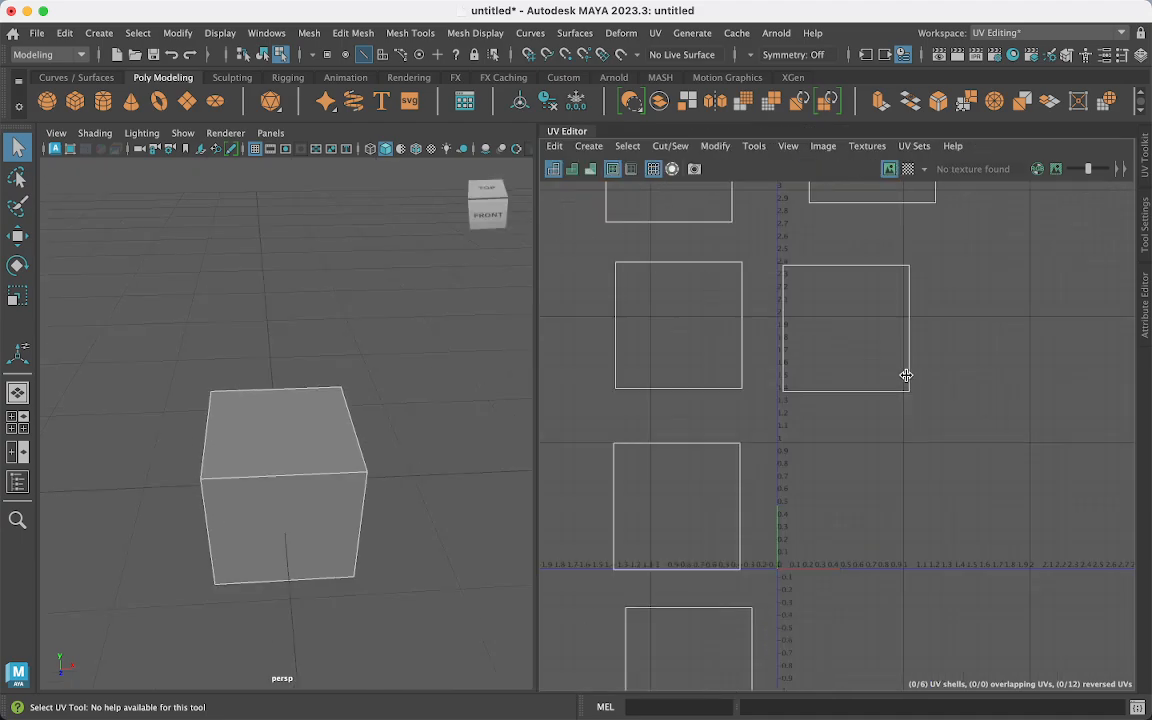
- Switch the UV Editor to Shaded display and frame all six shells
click(790, 148)
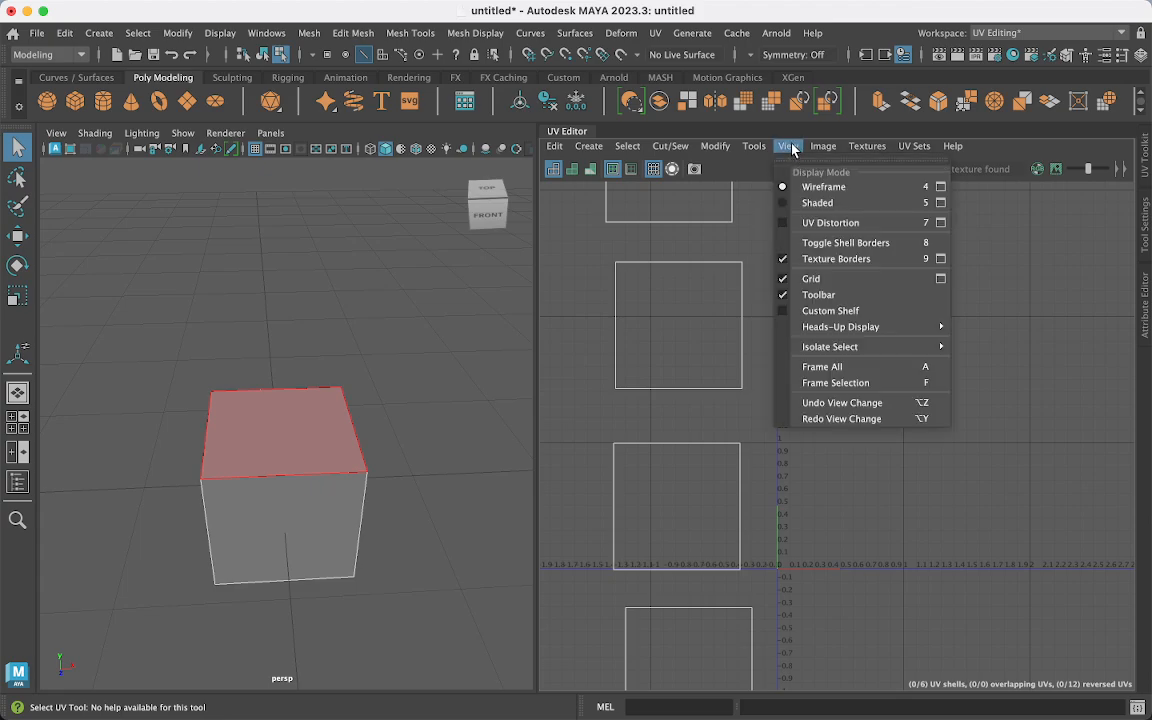
click(786, 206)
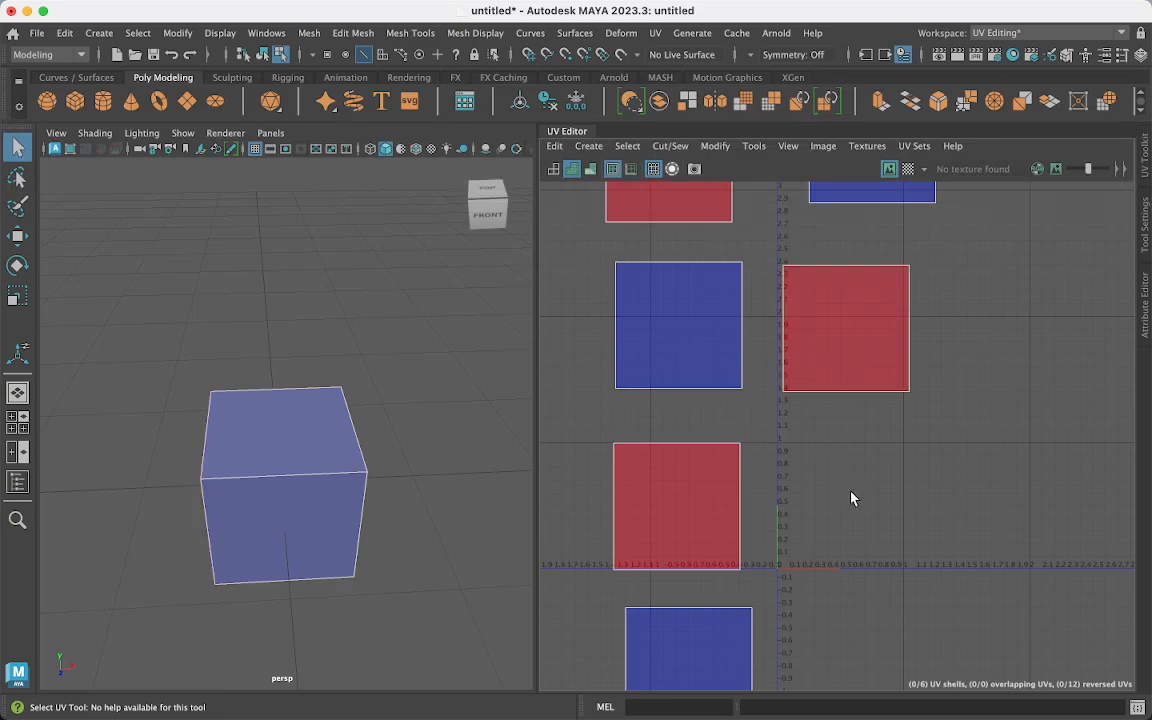
scroll(851, 497, up, 2)
scroll(851, 497, down, 3)
scroll(851, 497, down, 3)
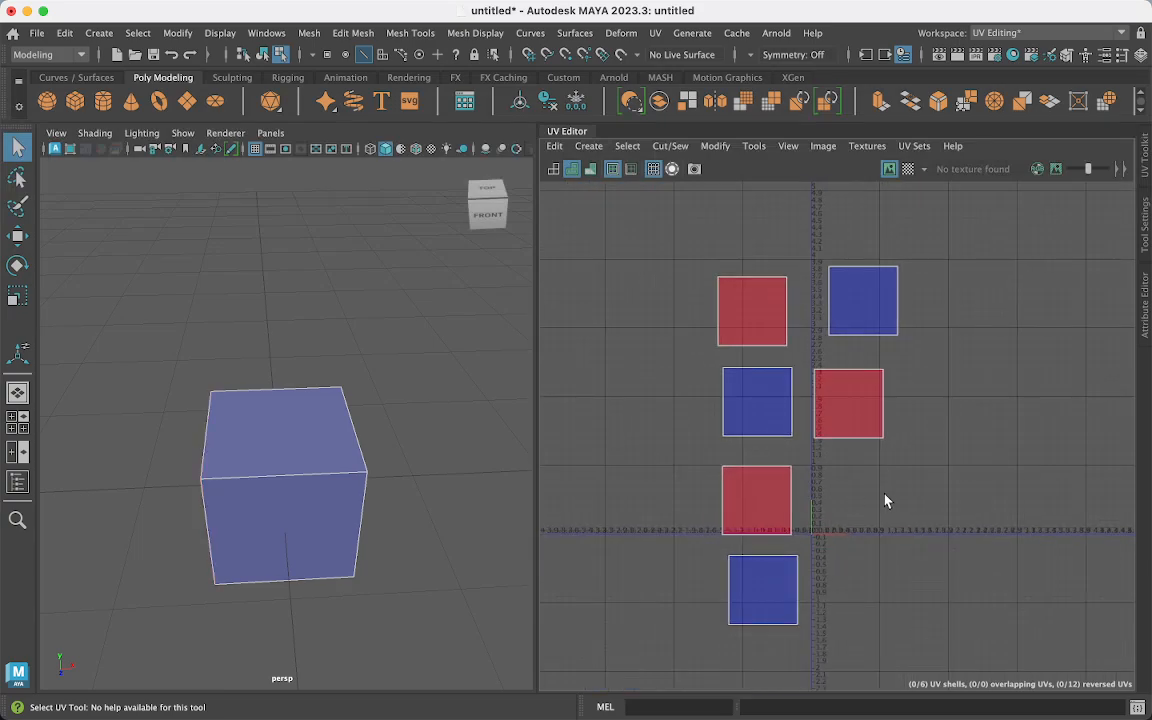
alt+middle_drag(884, 496, 843, 458)
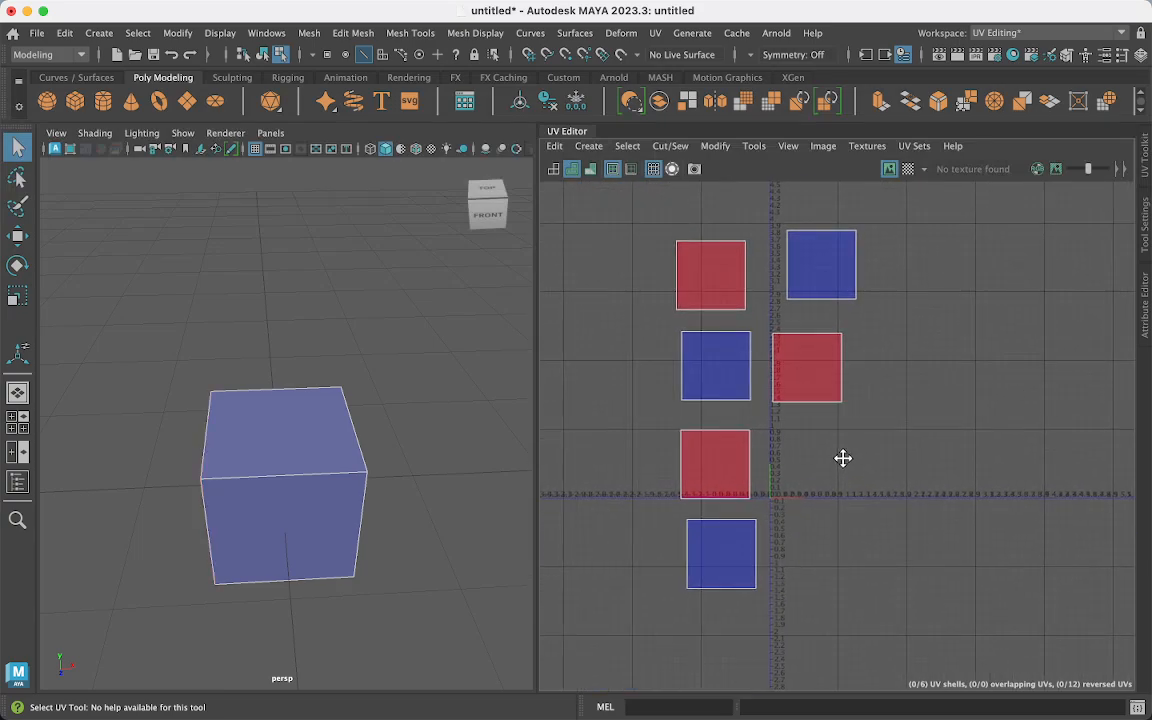
- Select the three red reversed UV shells and orbit the cube to inspect its faces
click(823, 394)
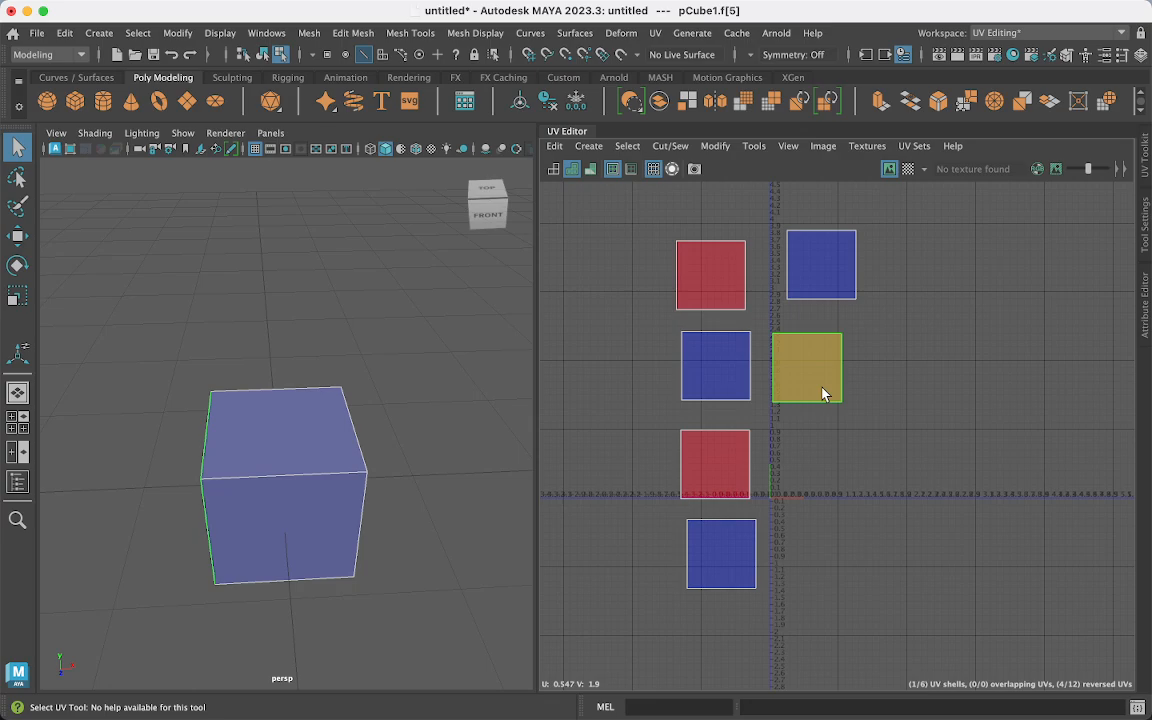
shift+click(713, 479)
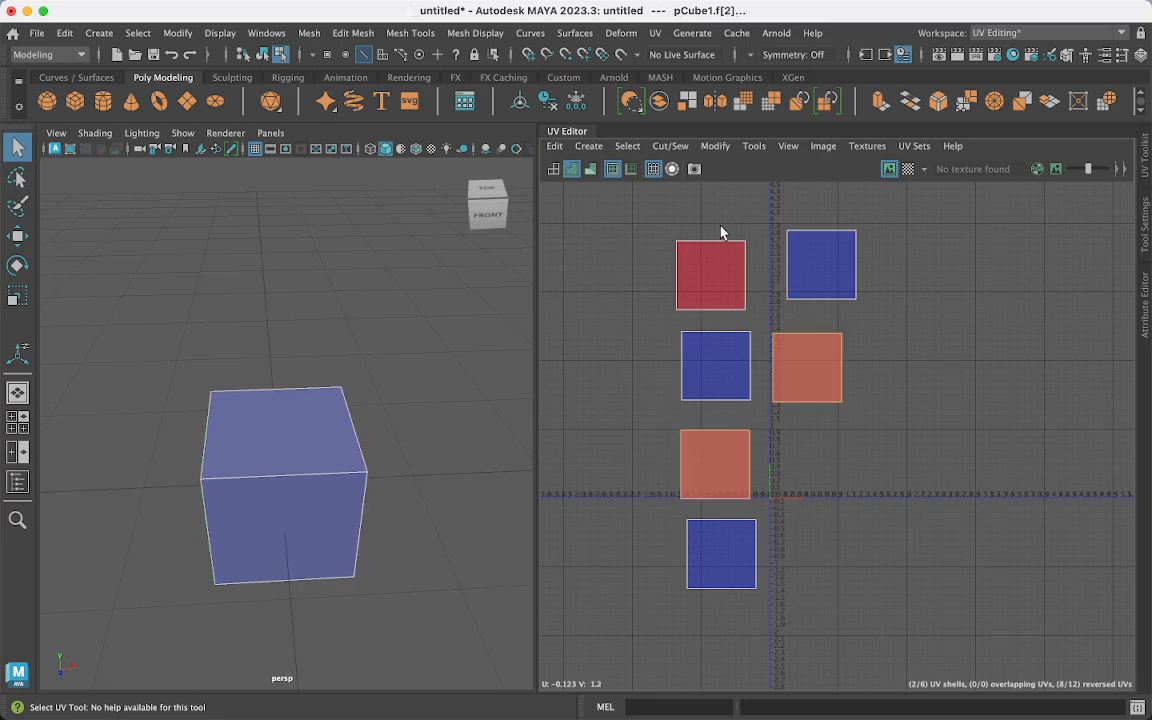
shift+click(713, 268)
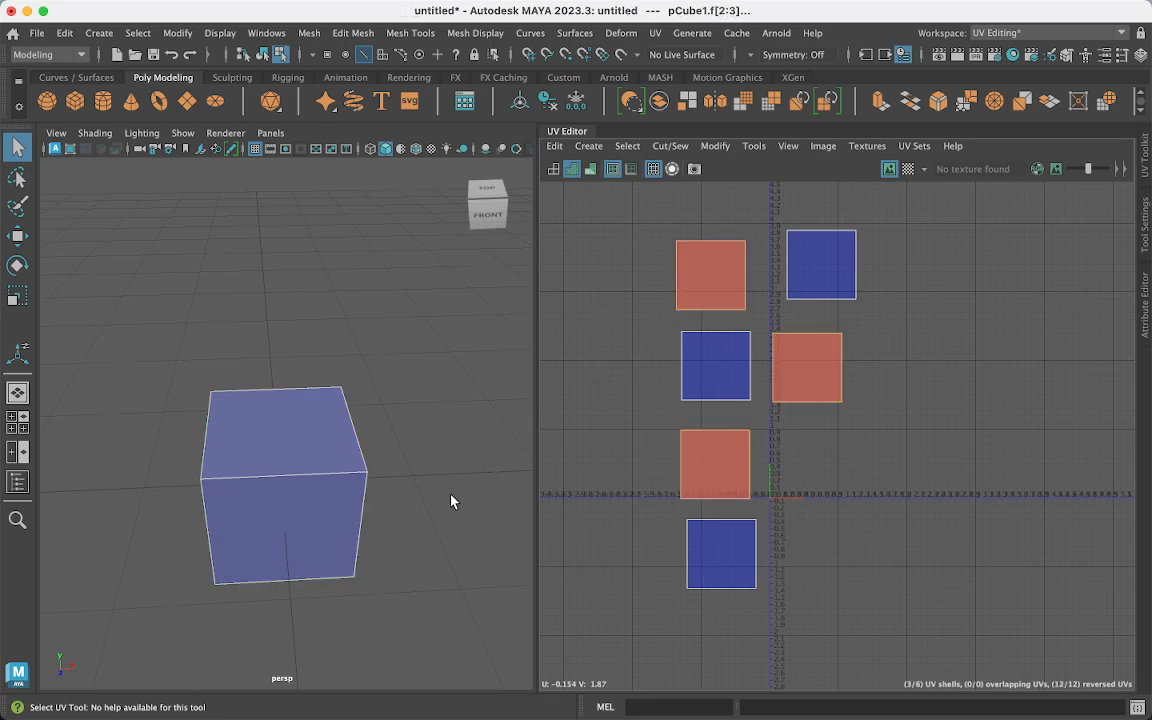
alt+drag(427, 496, 431, 410)
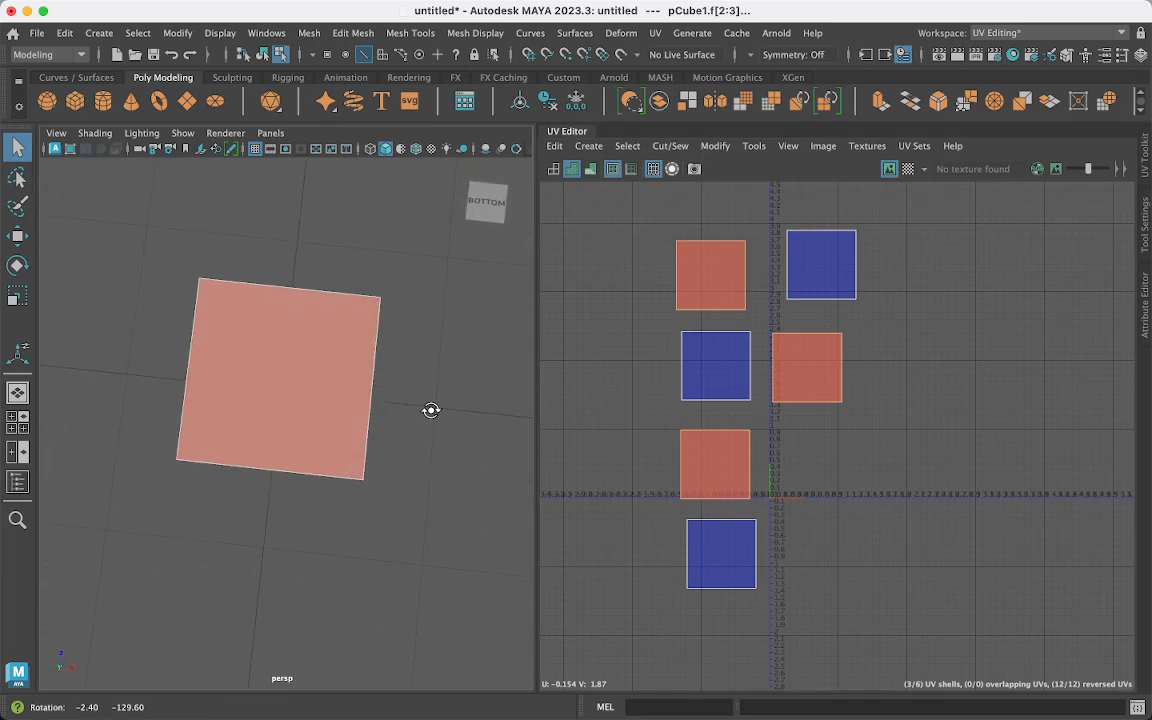
alt+drag(430, 410, 460, 469)
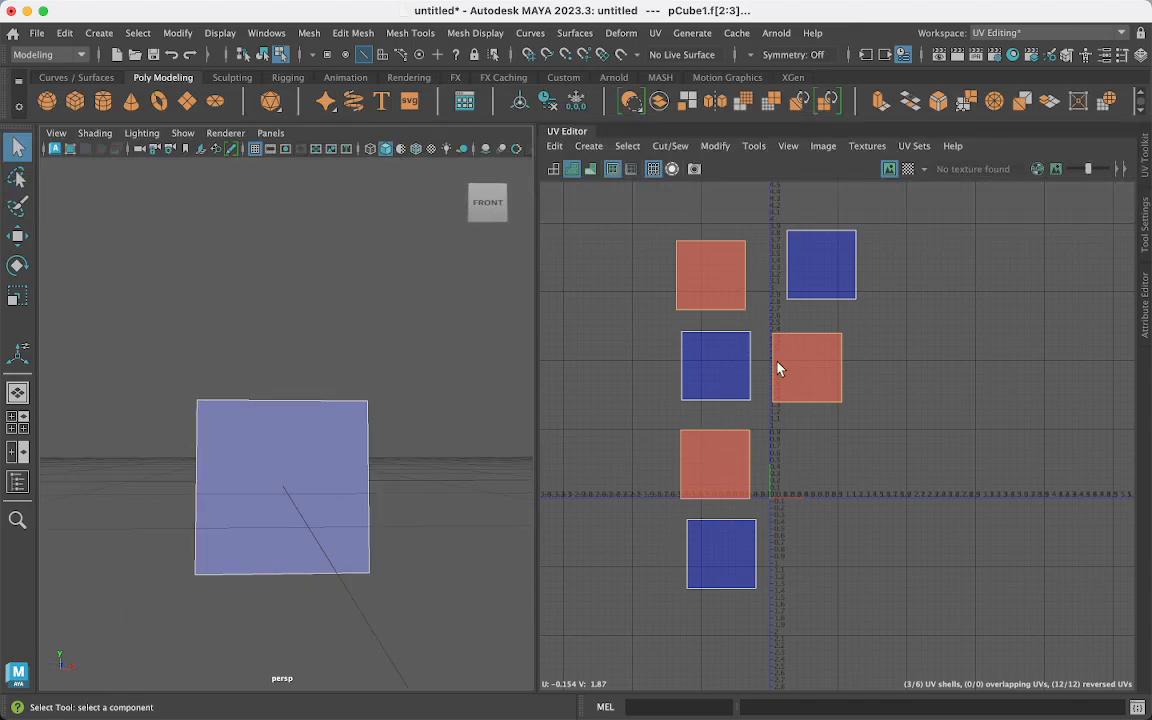
- Flip the reversed shells with the Modify menu and spread two shells apart
click(715, 146)
click(720, 238)
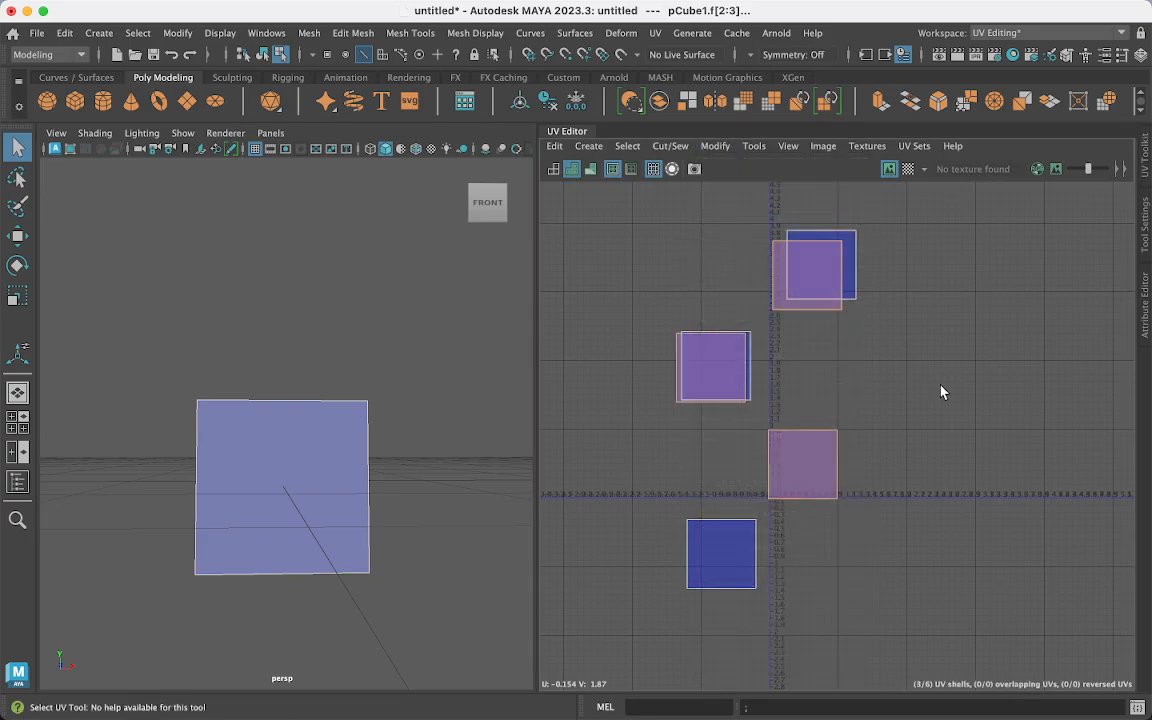
click(736, 368)
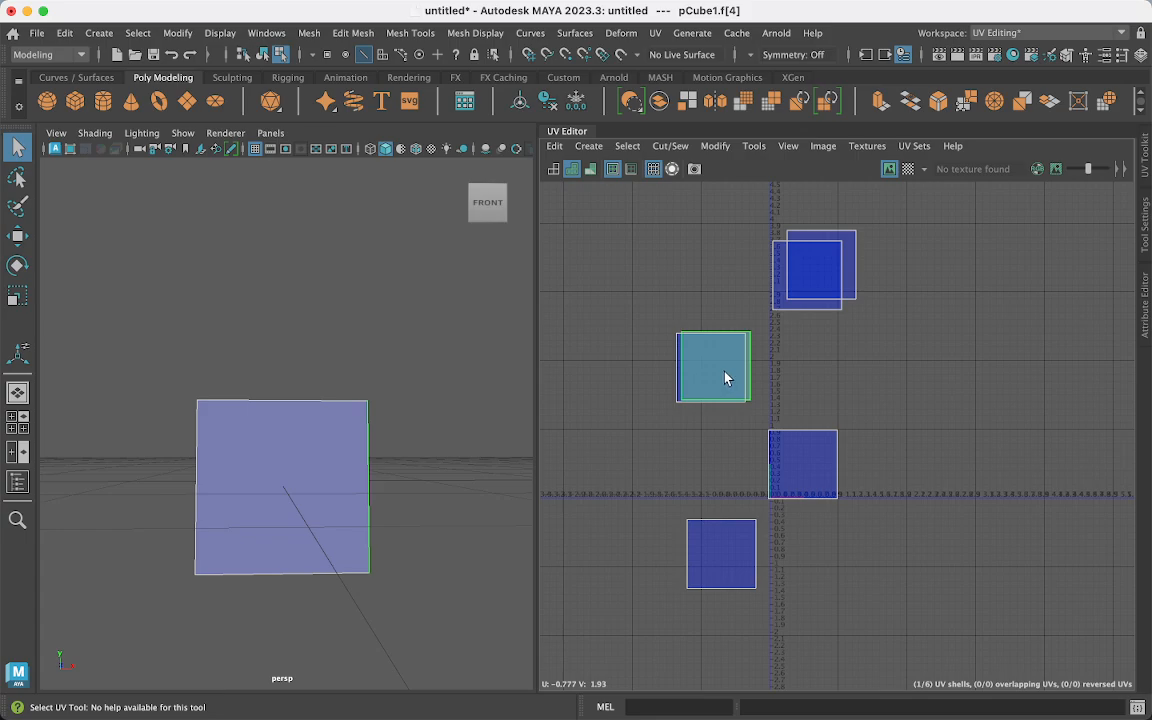
key(w)
drag(720, 368, 677, 440)
click(841, 274)
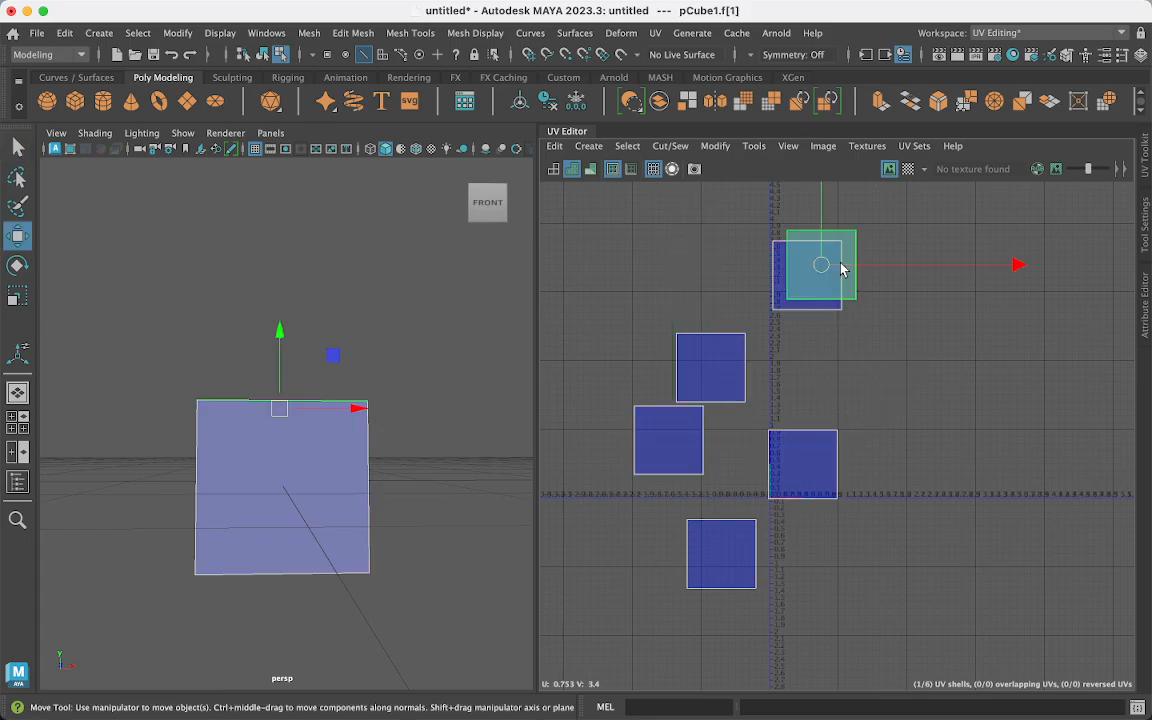
drag(828, 267, 910, 248)
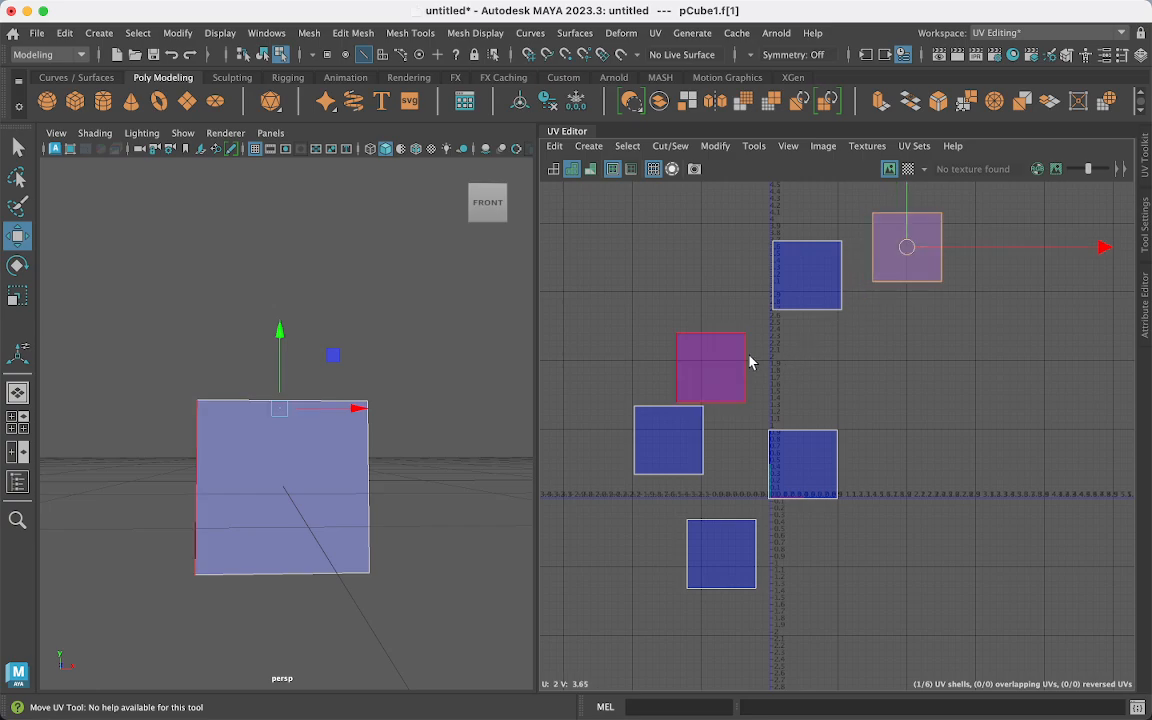
- Select a shell edge and Move and Sew it onto the upper shell
right_drag(751, 356, 760, 324)
click(812, 316)
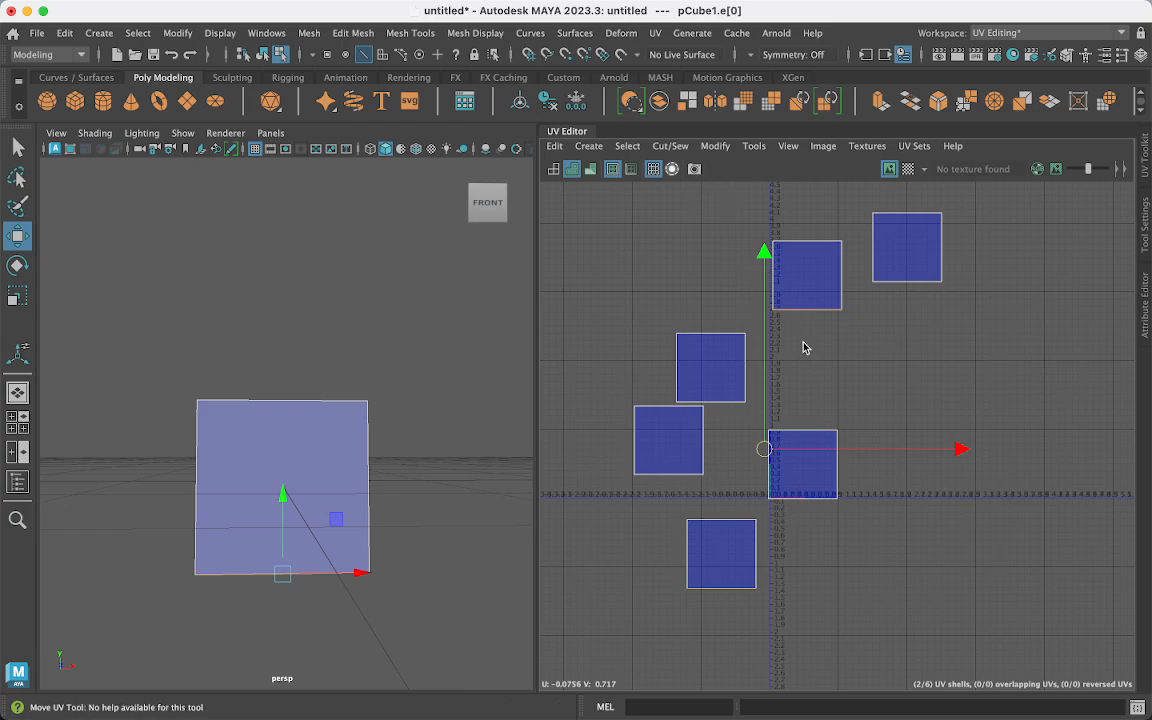
shift+right_drag(803, 347, 815, 305)
click(815, 299)
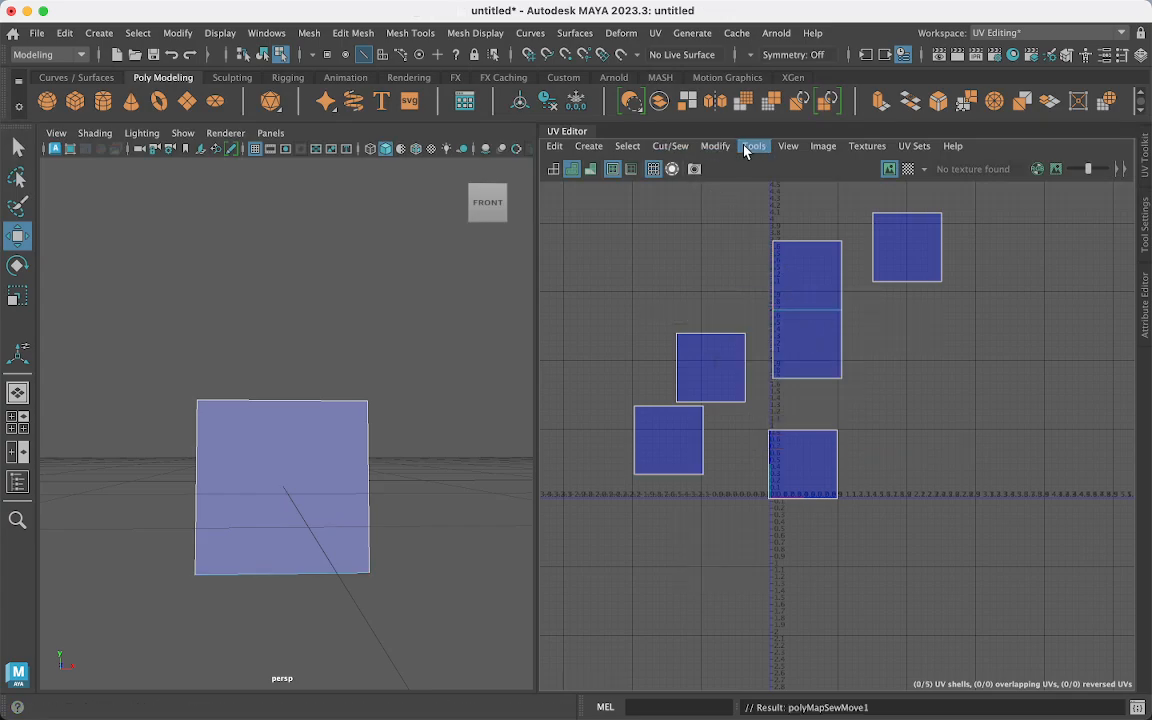
- Tear off the Cut/Sew menu into a floating window and move it aside
click(679, 147)
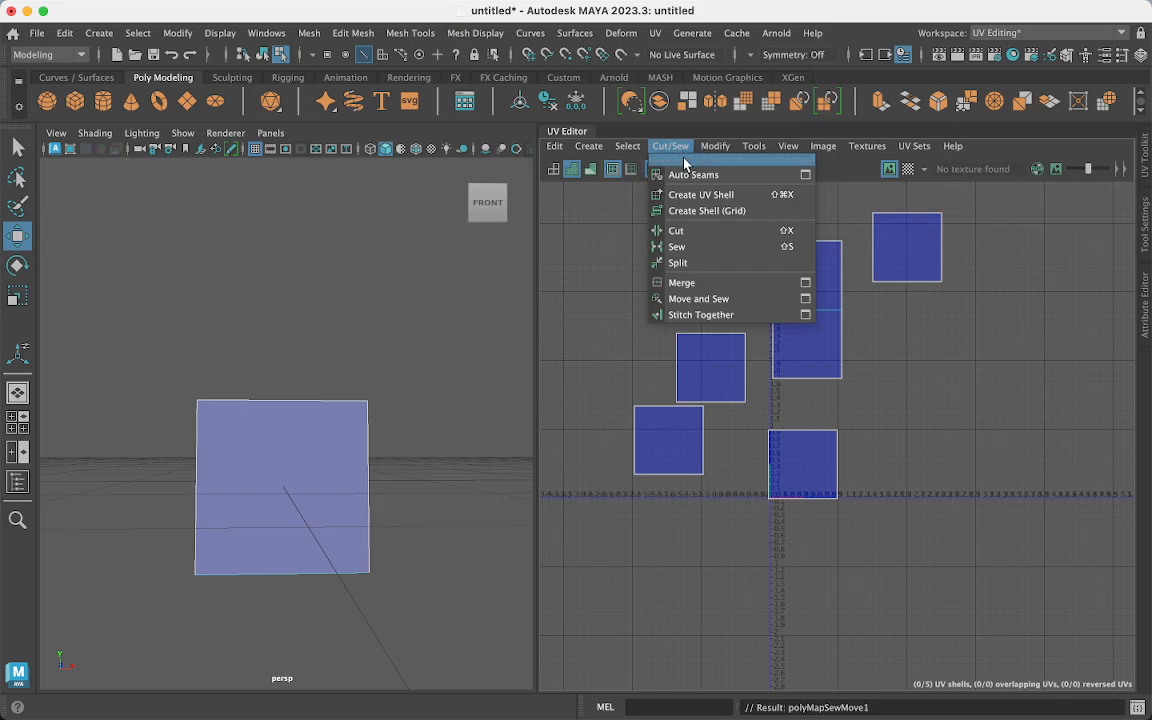
click(694, 159)
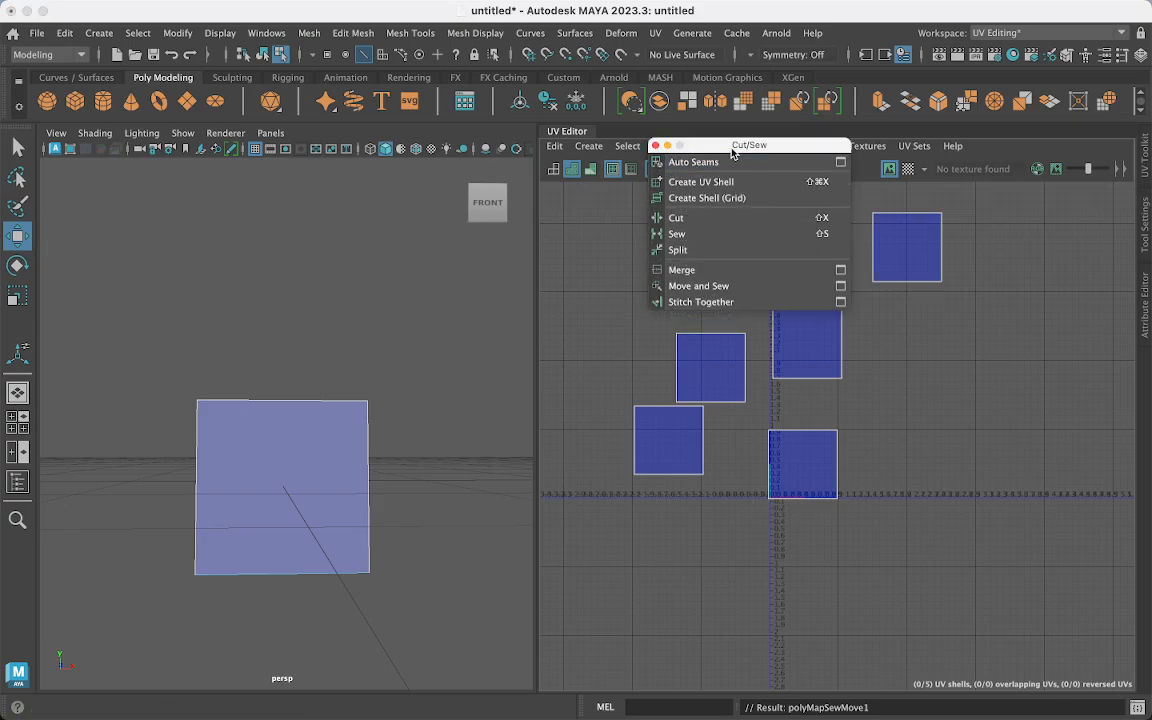
drag(741, 147, 444, 238)
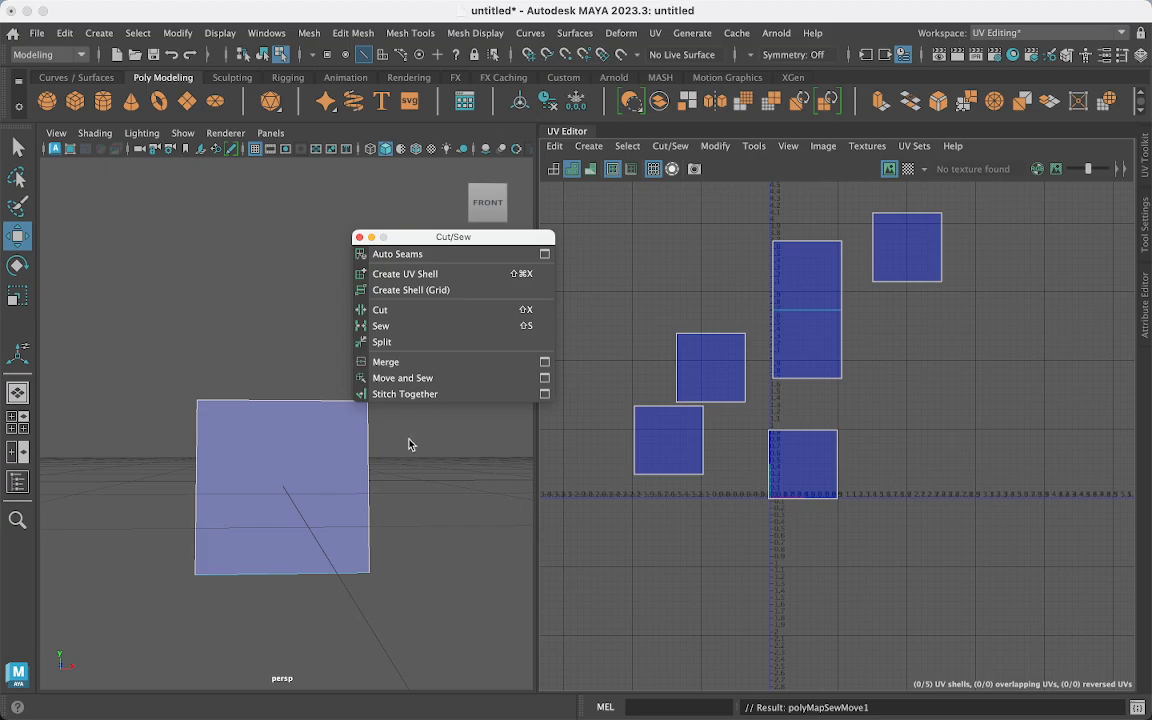
- Move and Sew the four remaining shells onto the tall strip, forming a cross
click(810, 378)
key(w)
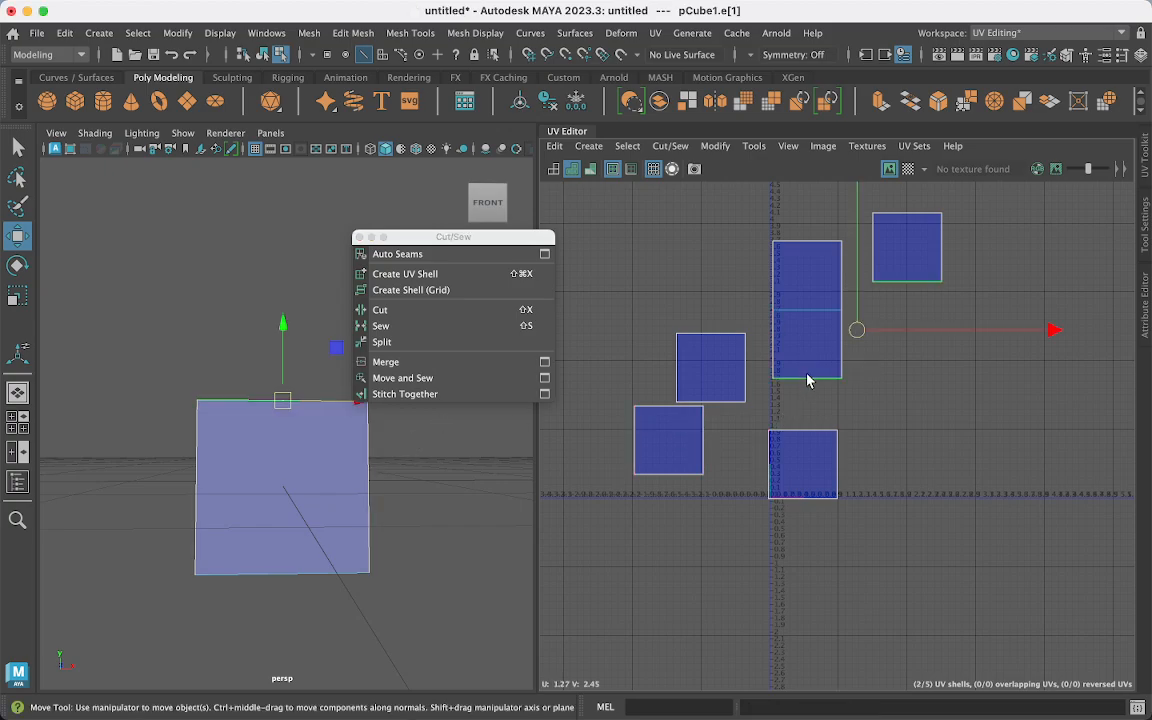
click(384, 377)
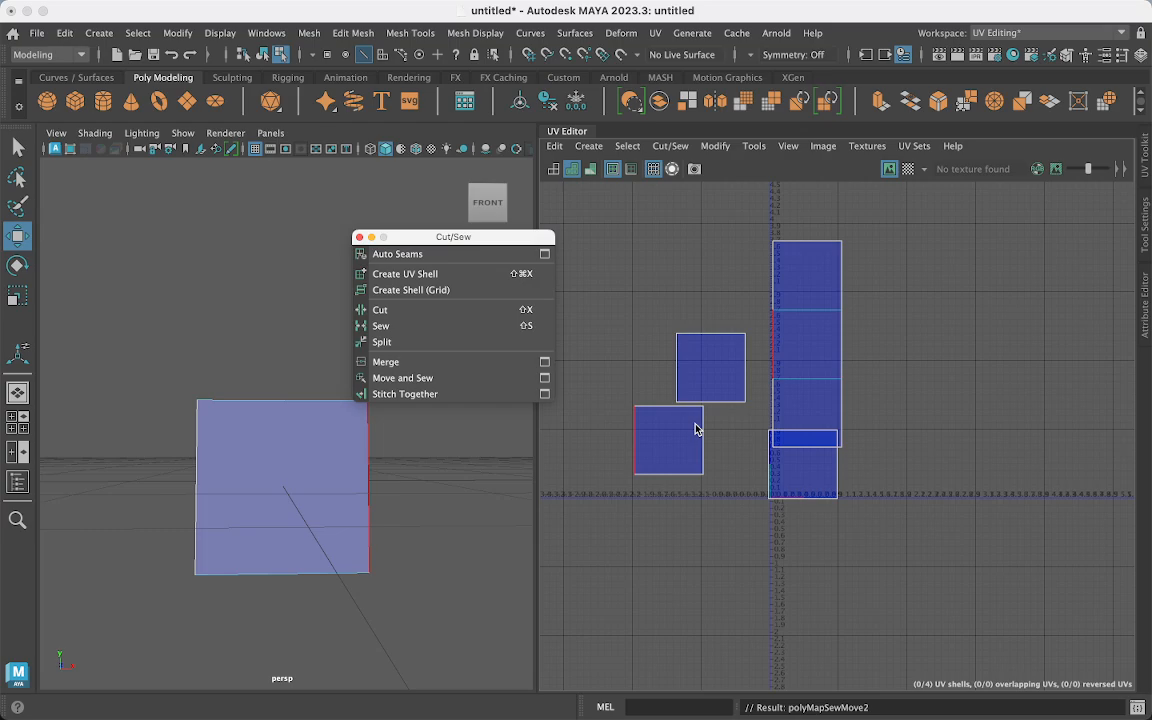
click(800, 444)
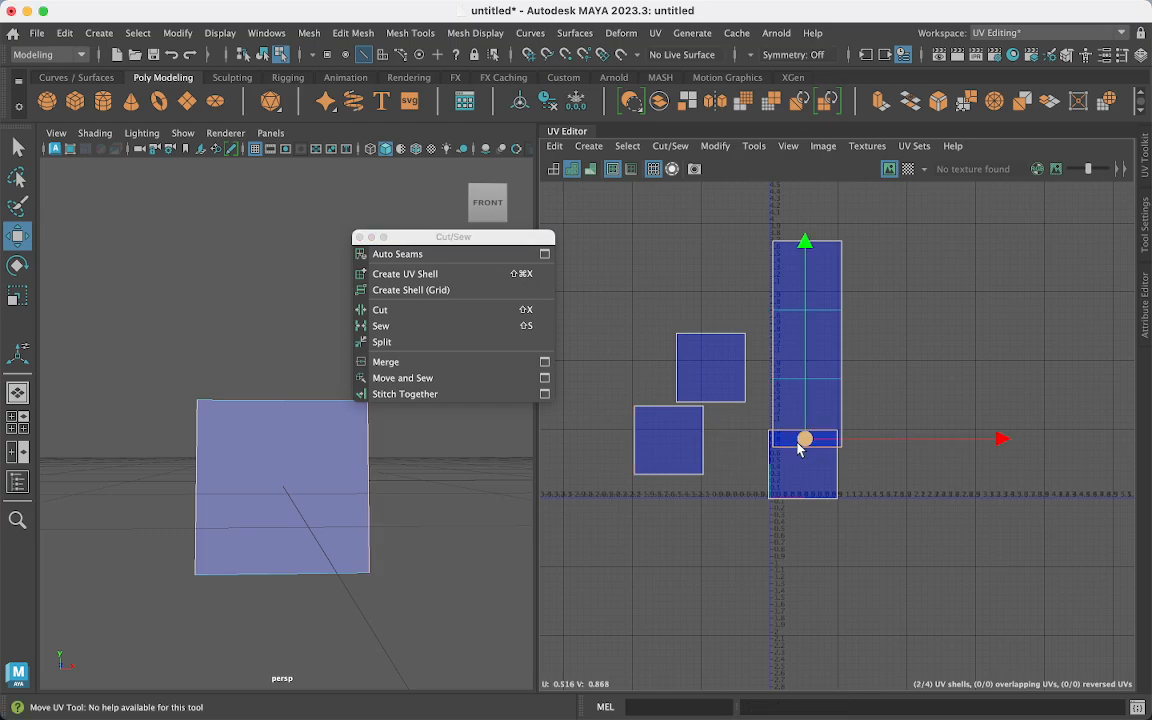
click(398, 378)
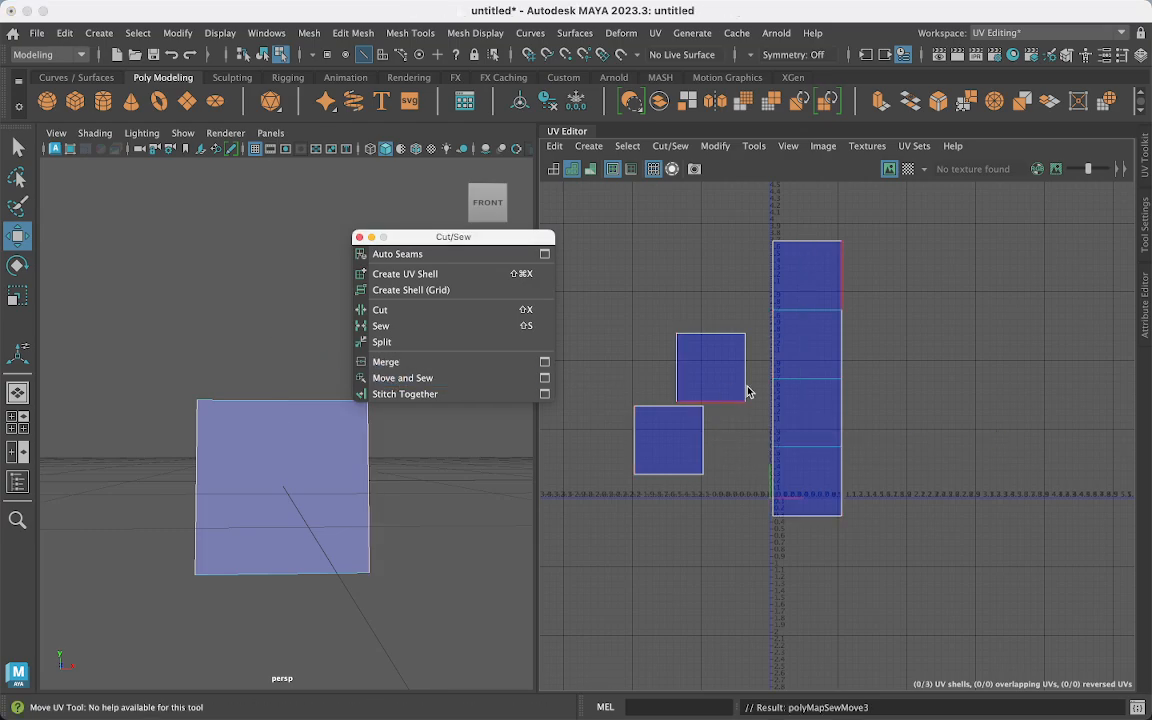
click(704, 425)
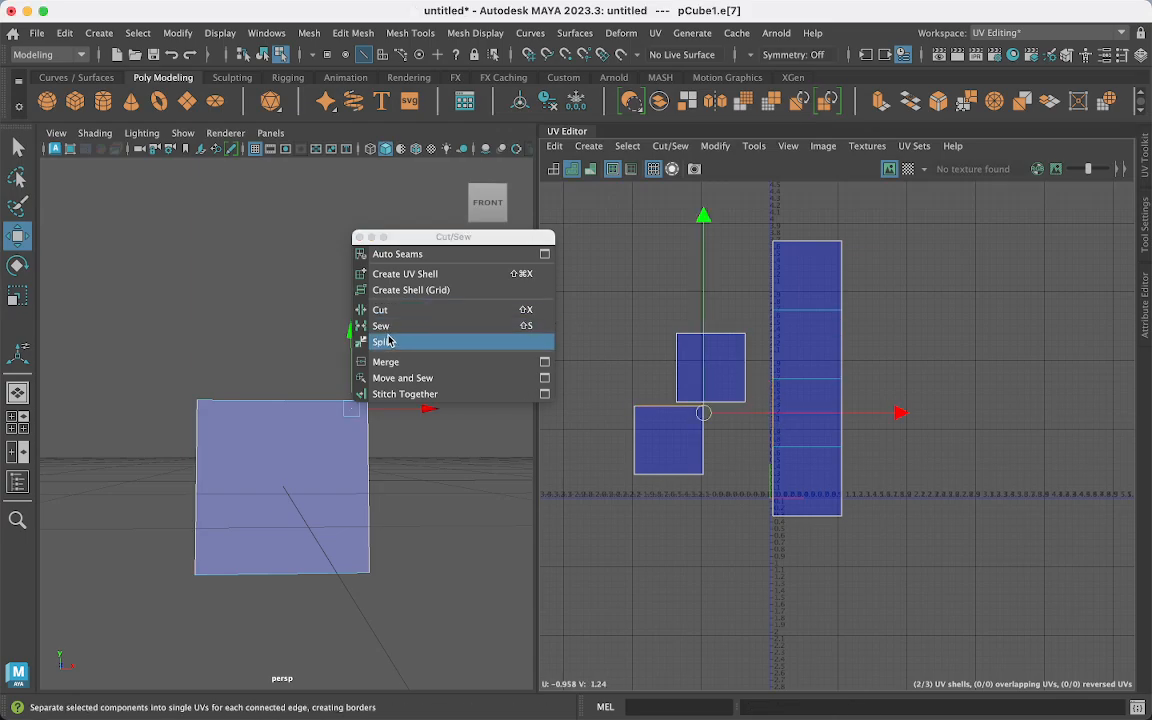
click(440, 378)
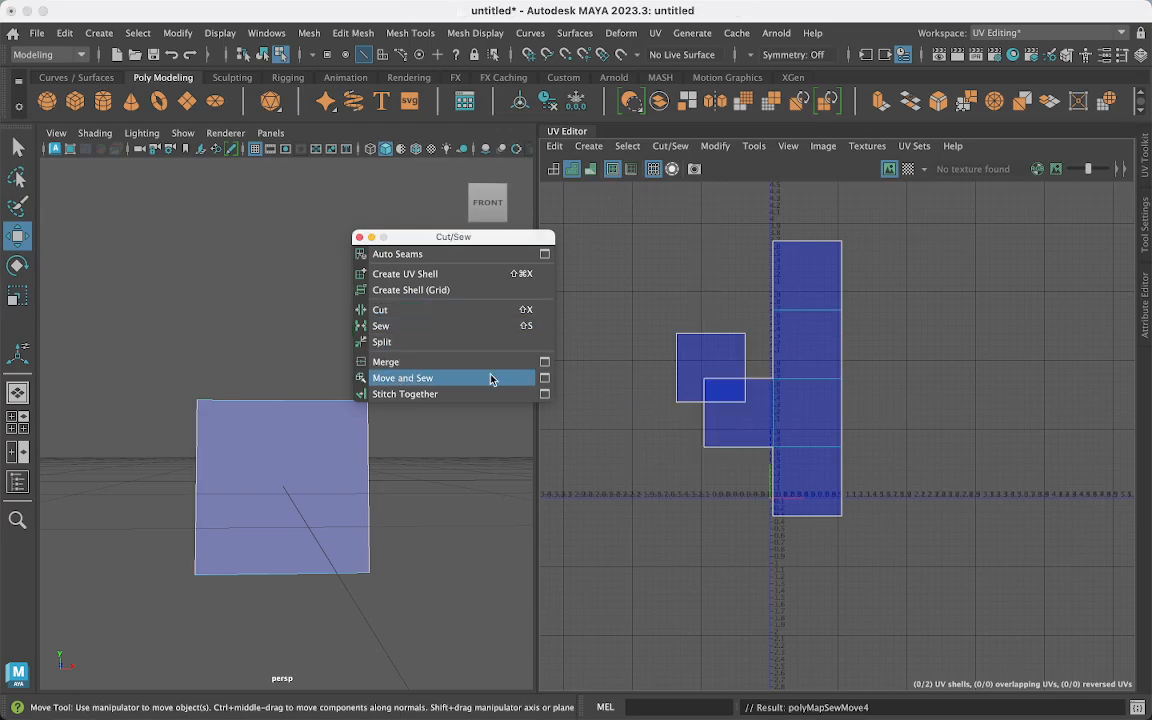
click(843, 413)
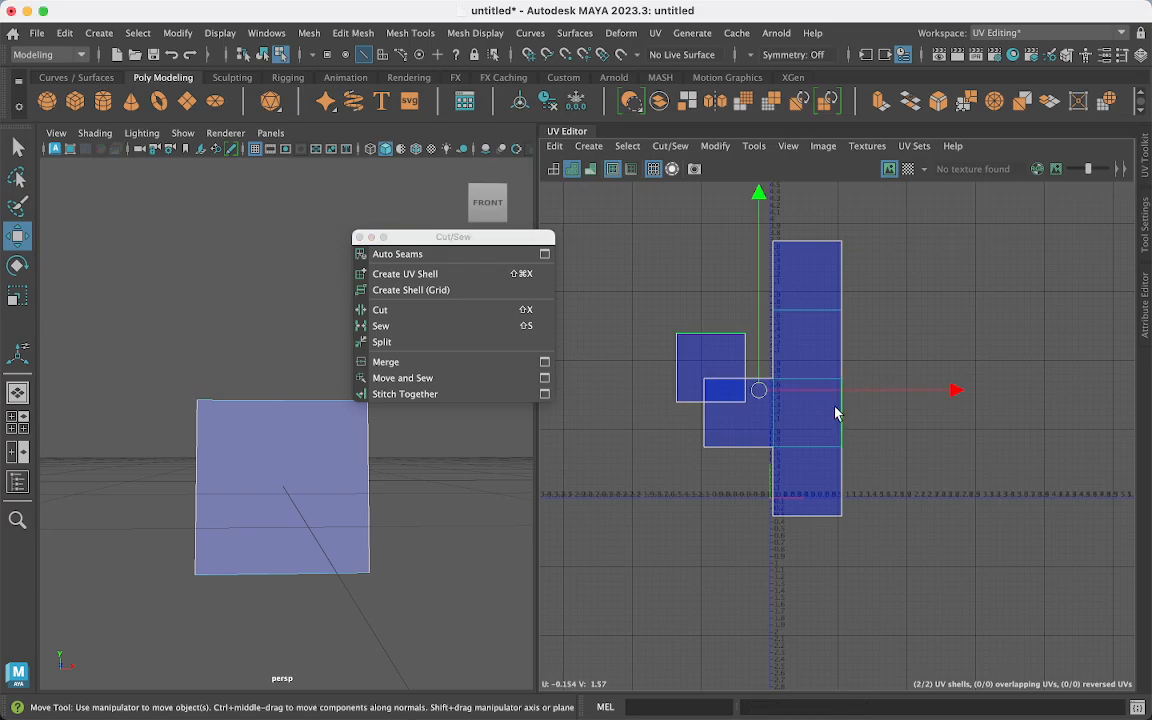
click(430, 378)
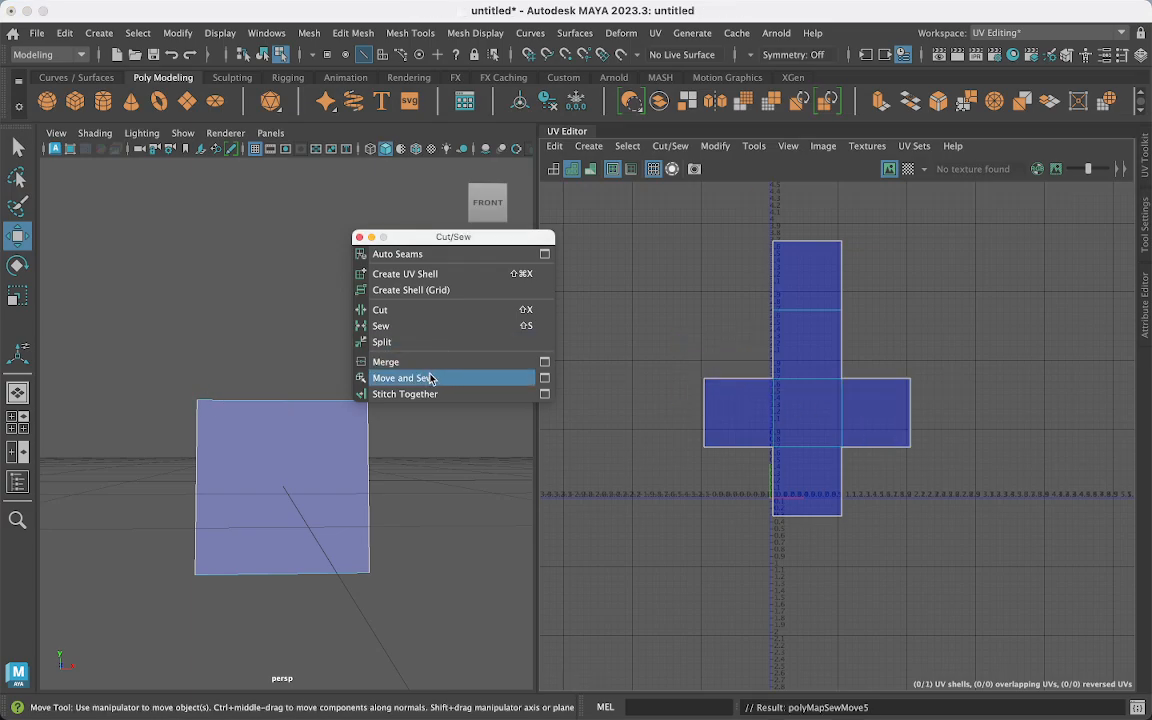
- Switch to UV Shell selection and select the cross-shaped shell
right_click(781, 389)
right_drag(781, 389, 721, 372)
click(795, 424)
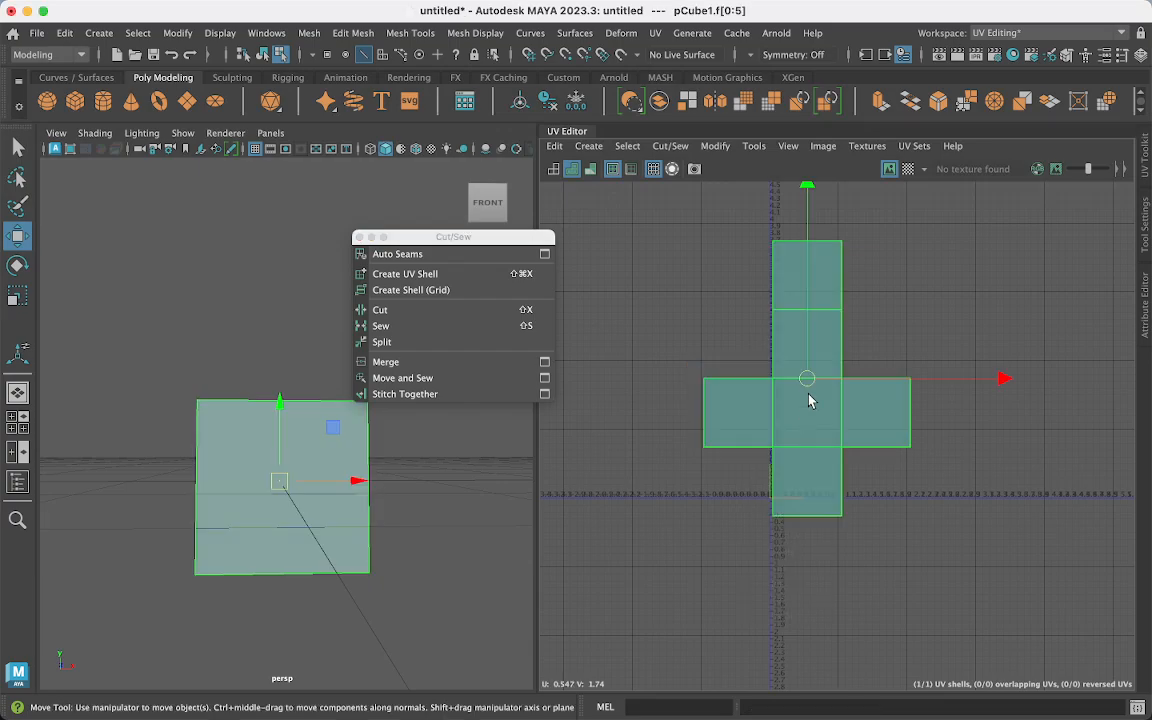
click(966, 322)
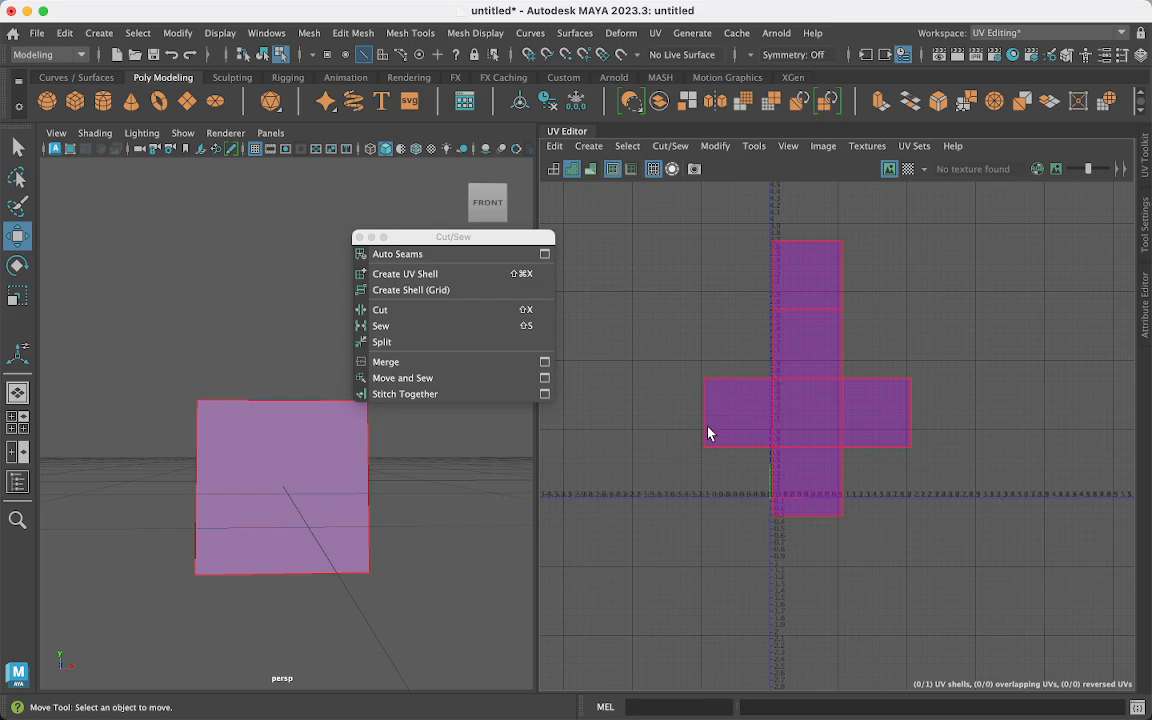
- Select the entire cross-shaped shell through the UV Shell marking menu, with the Scale tool (R) active
click(847, 494)
right_drag(872, 481, 855, 483)
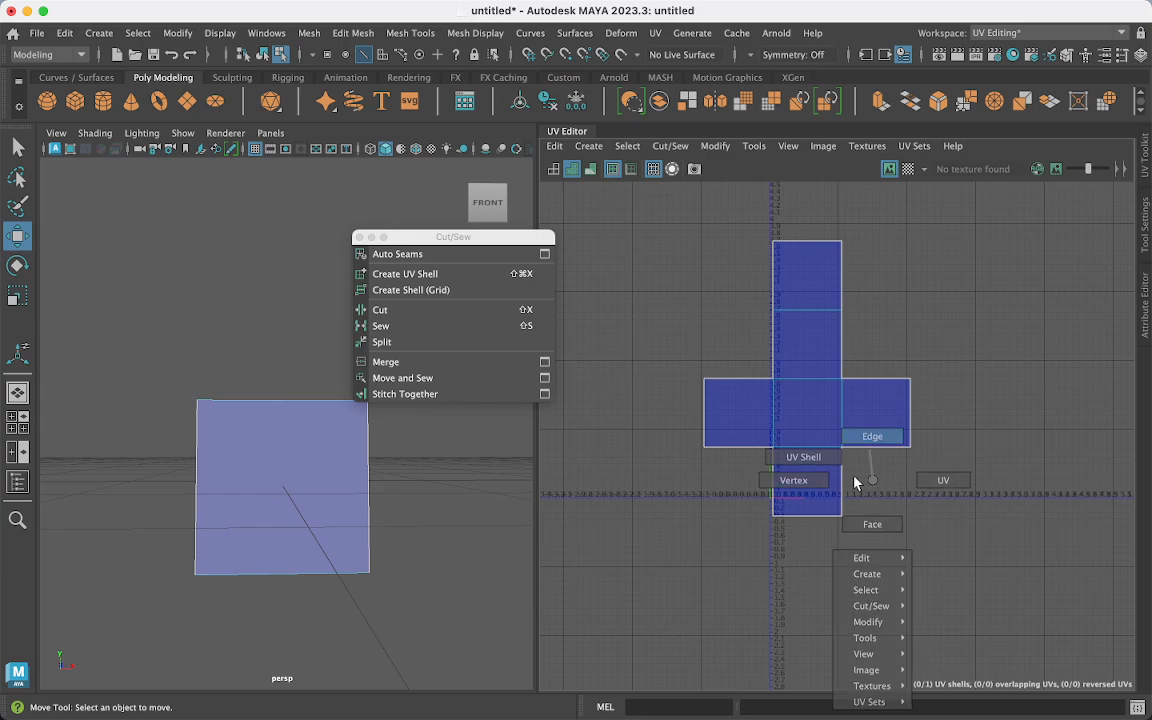
click(843, 484)
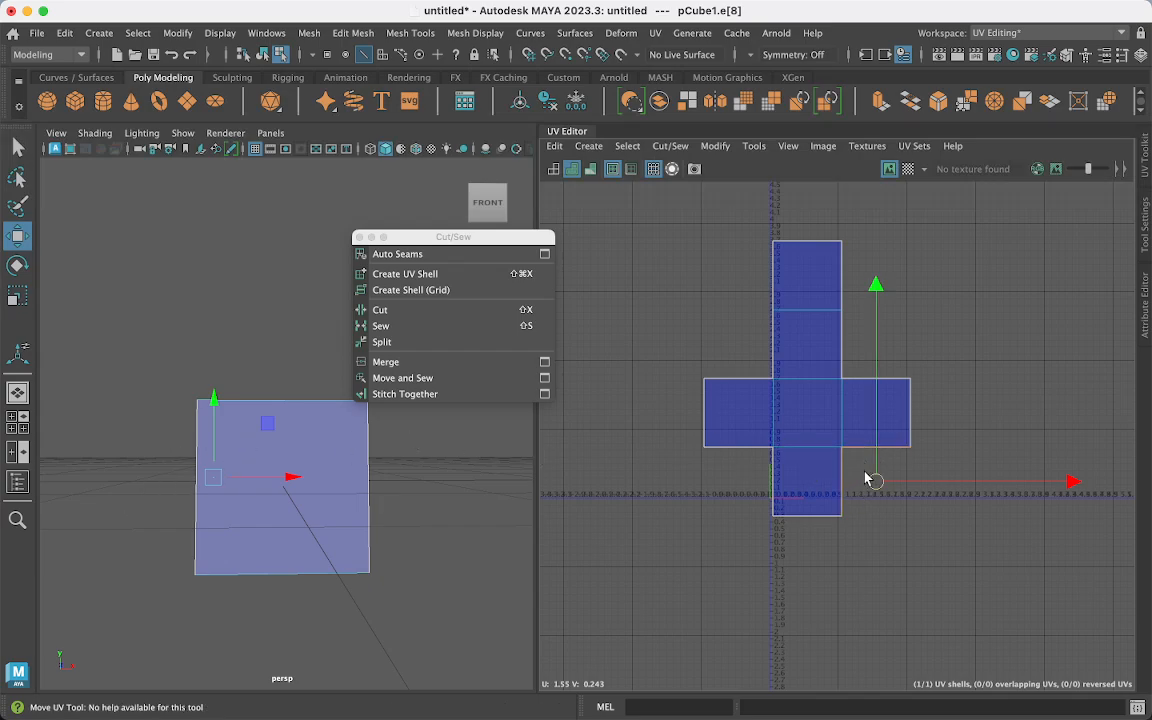
right_click(810, 332)
right_drag(810, 332, 745, 306)
scroll(822, 429, up, 2)
scroll(821, 429, down, 3)
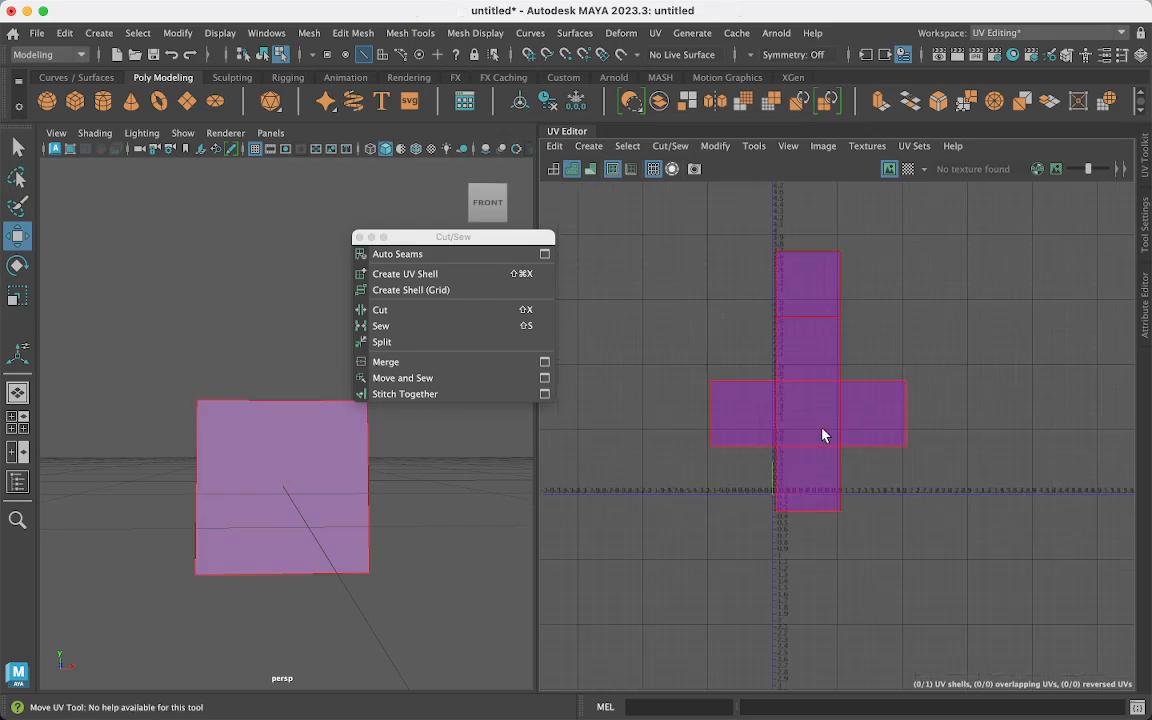
key(r)
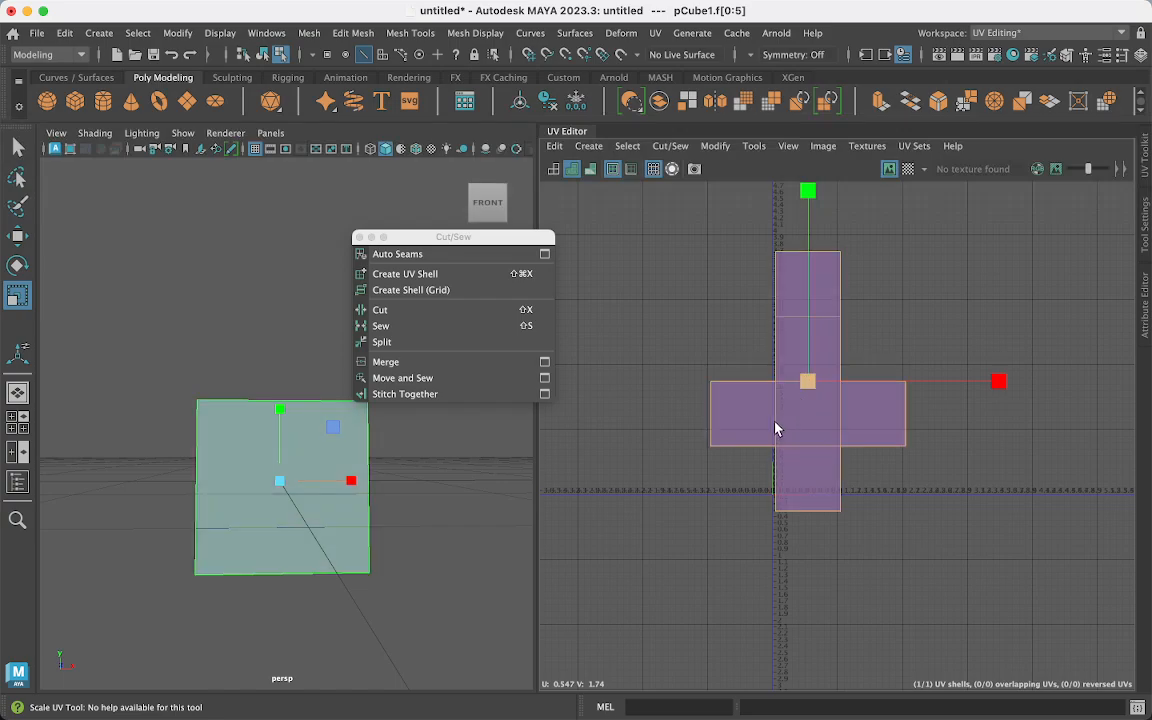
- Frame the cross-shaped shell and move it up and right toward the 0–1 tile
scroll(692, 343, up, 1)
scroll(692, 343, up, 4)
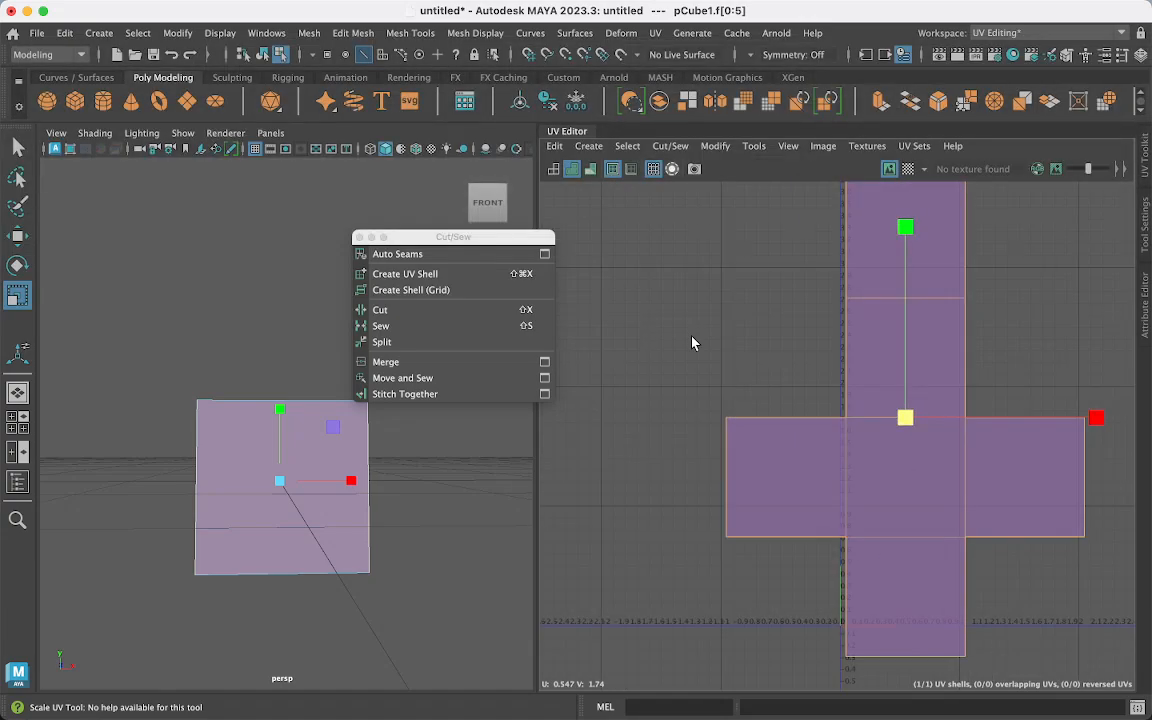
alt+middle_drag(728, 406, 620, 314)
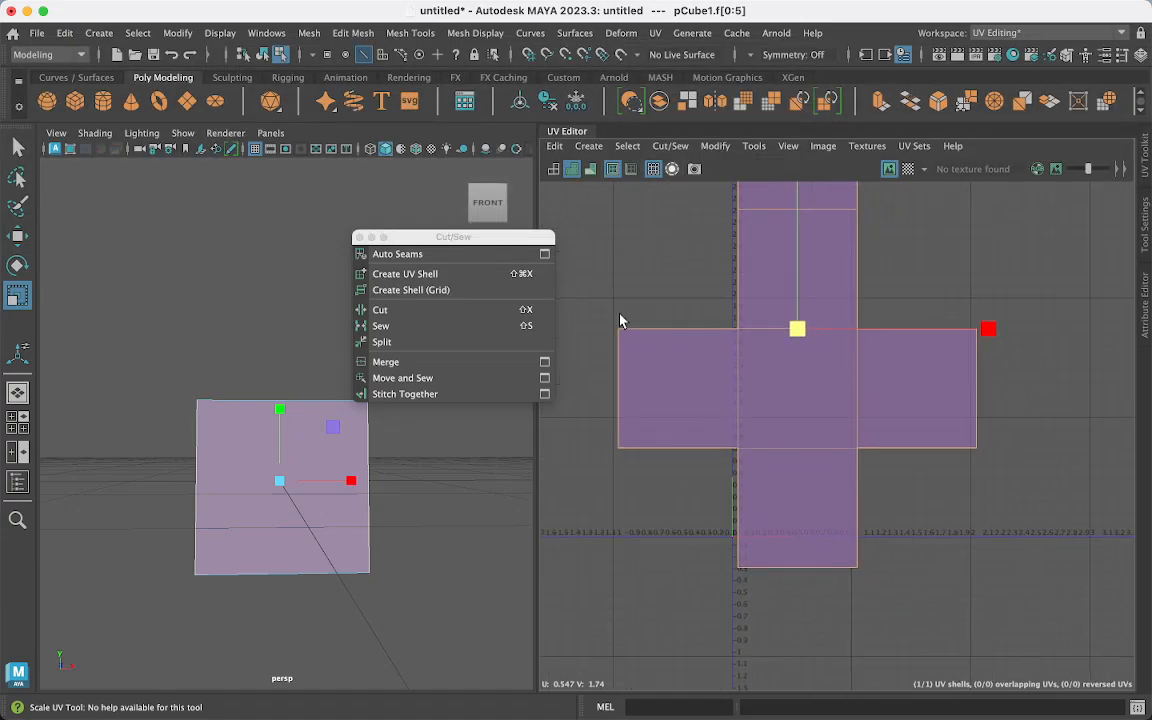
scroll(620, 320, up, 3)
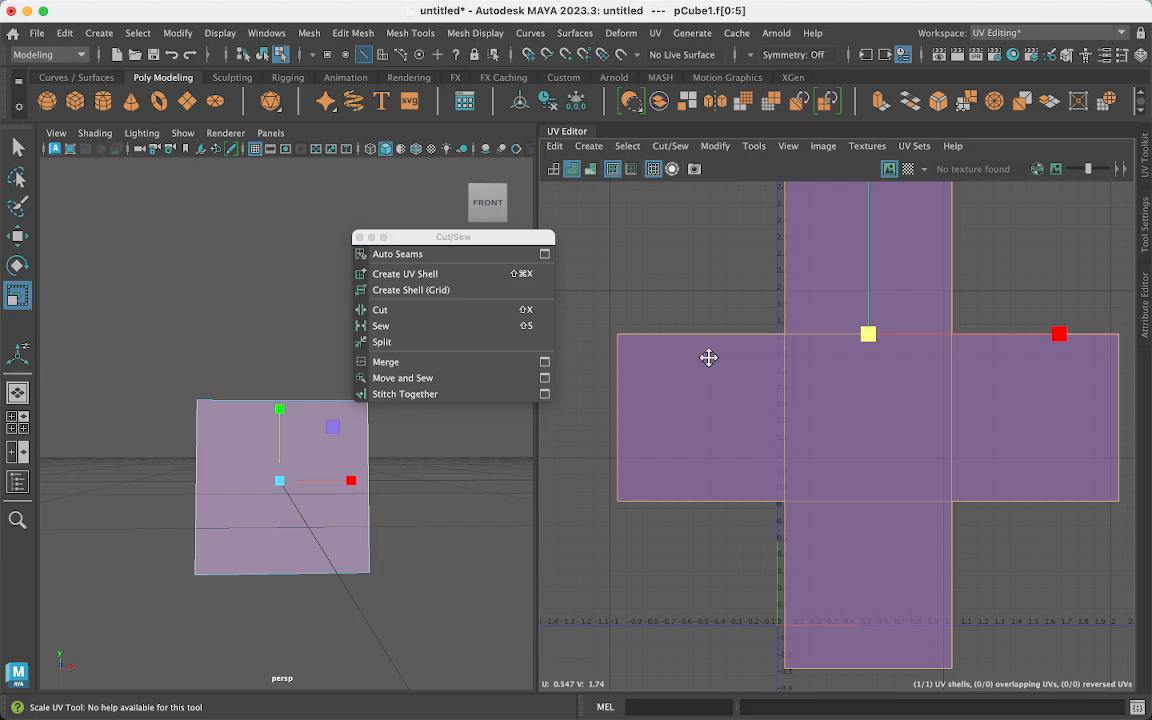
alt+middle_drag(707, 357, 604, 290)
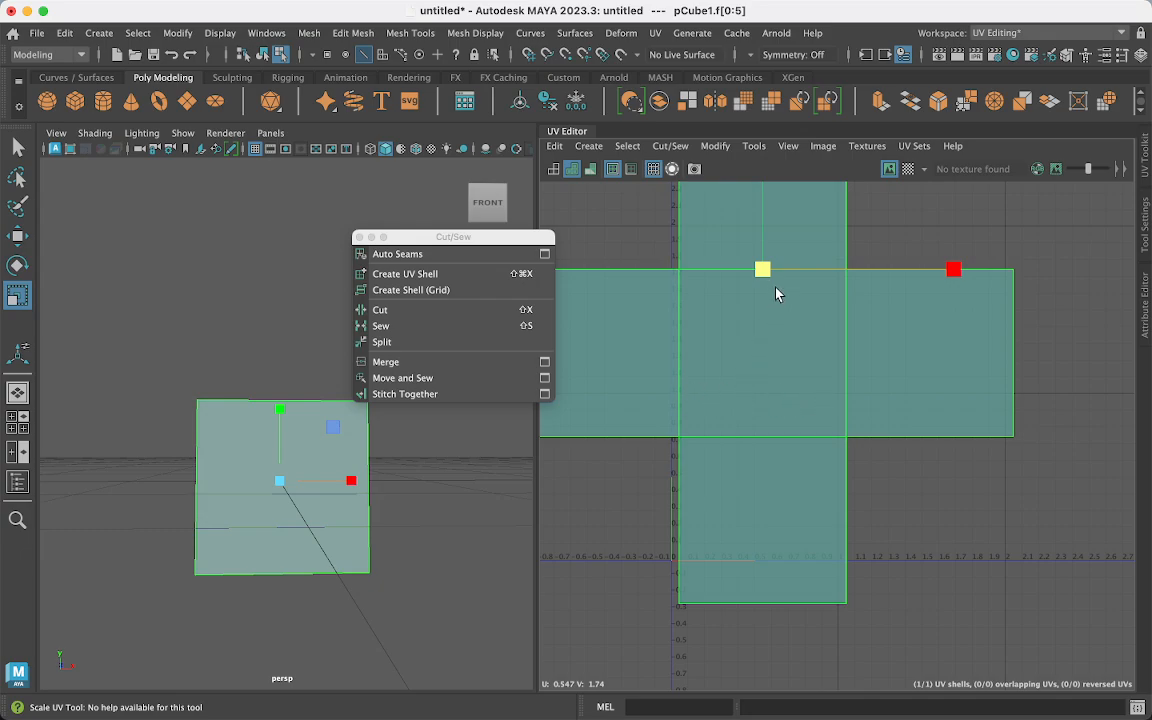
key(w)
drag(761, 267, 939, 179)
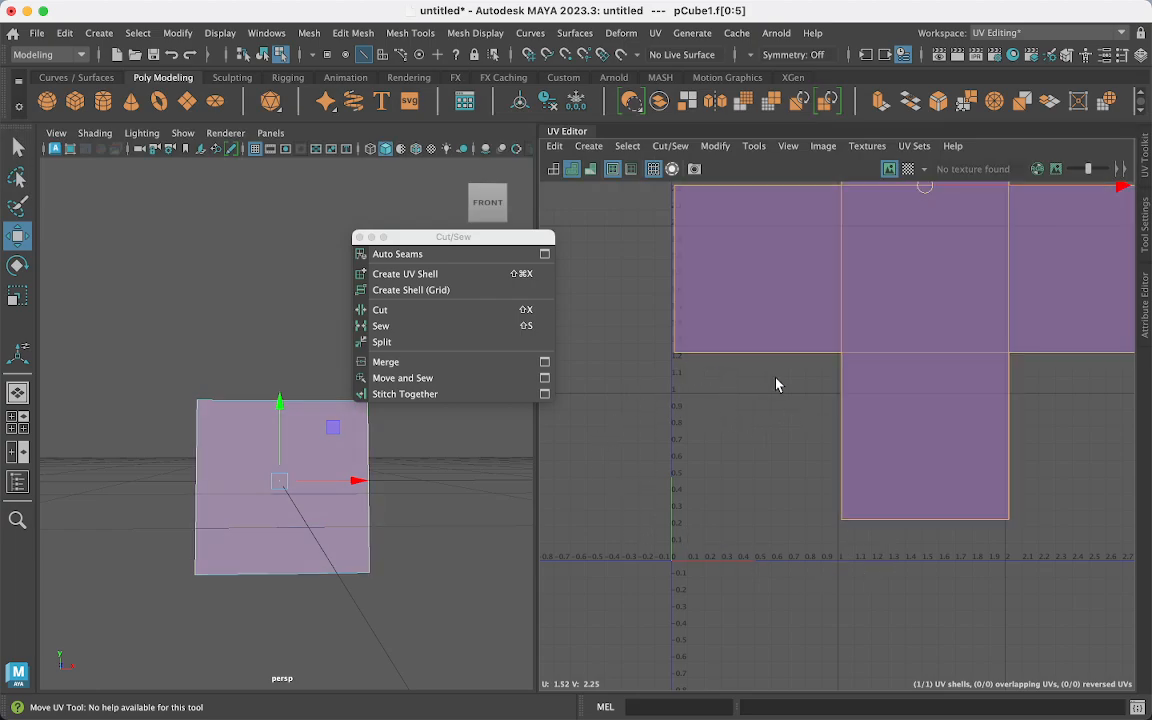
- Scale the shell down to about 40%, then smaller around its centre
click(920, 327)
scroll(918, 330, down, 4)
key(r)
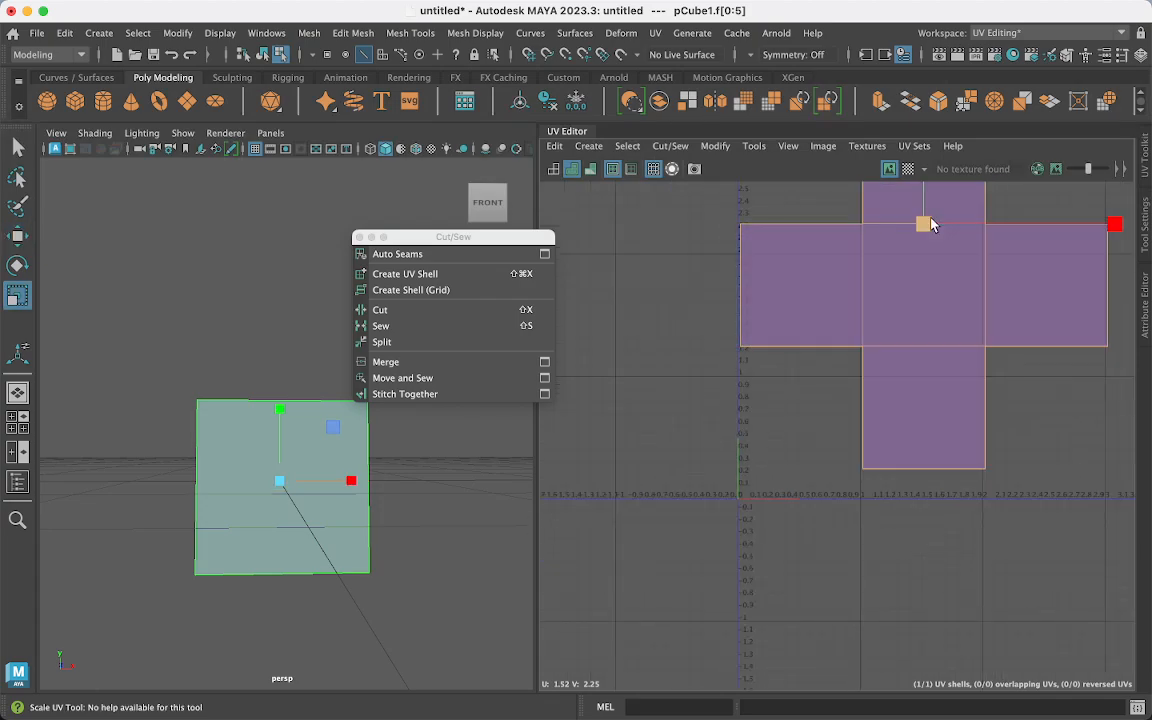
drag(930, 225, 886, 261)
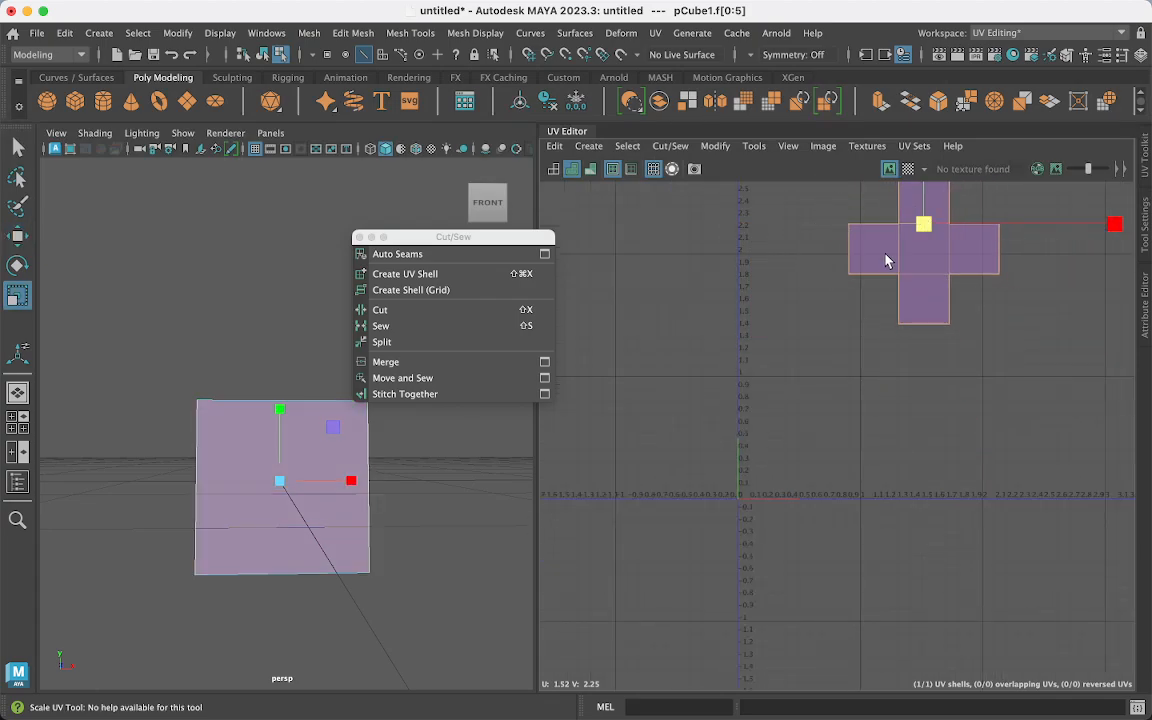
alt+middle_drag(932, 297, 905, 389)
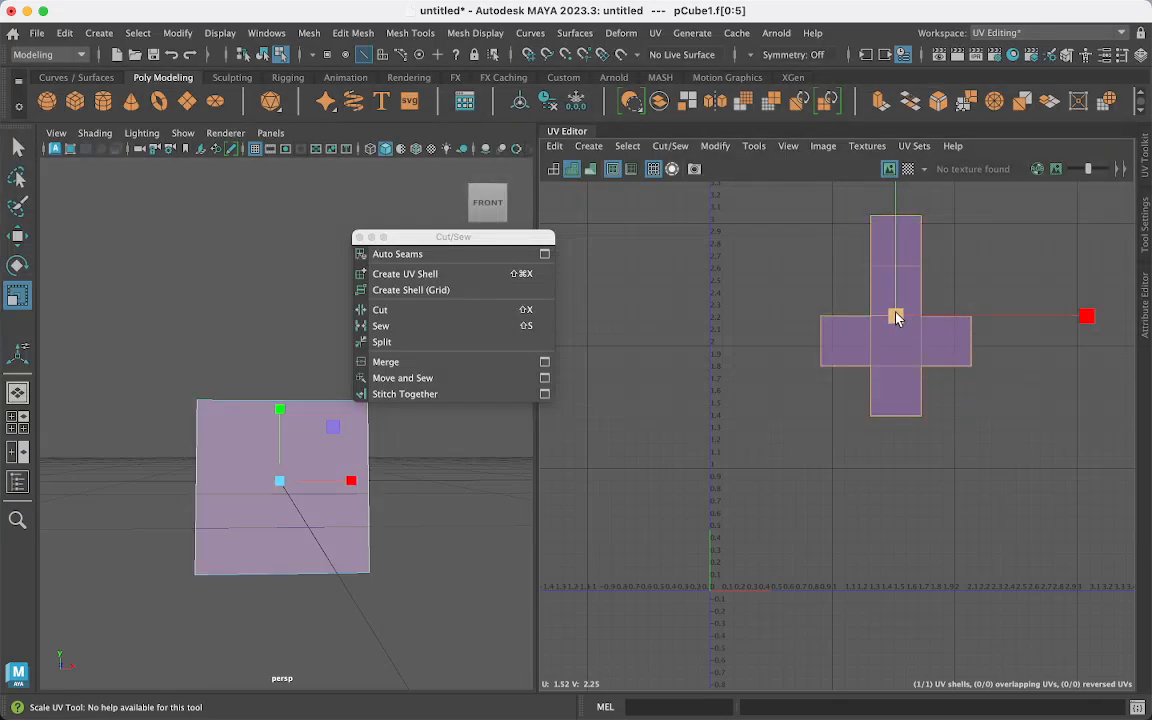
drag(897, 318, 800, 254)
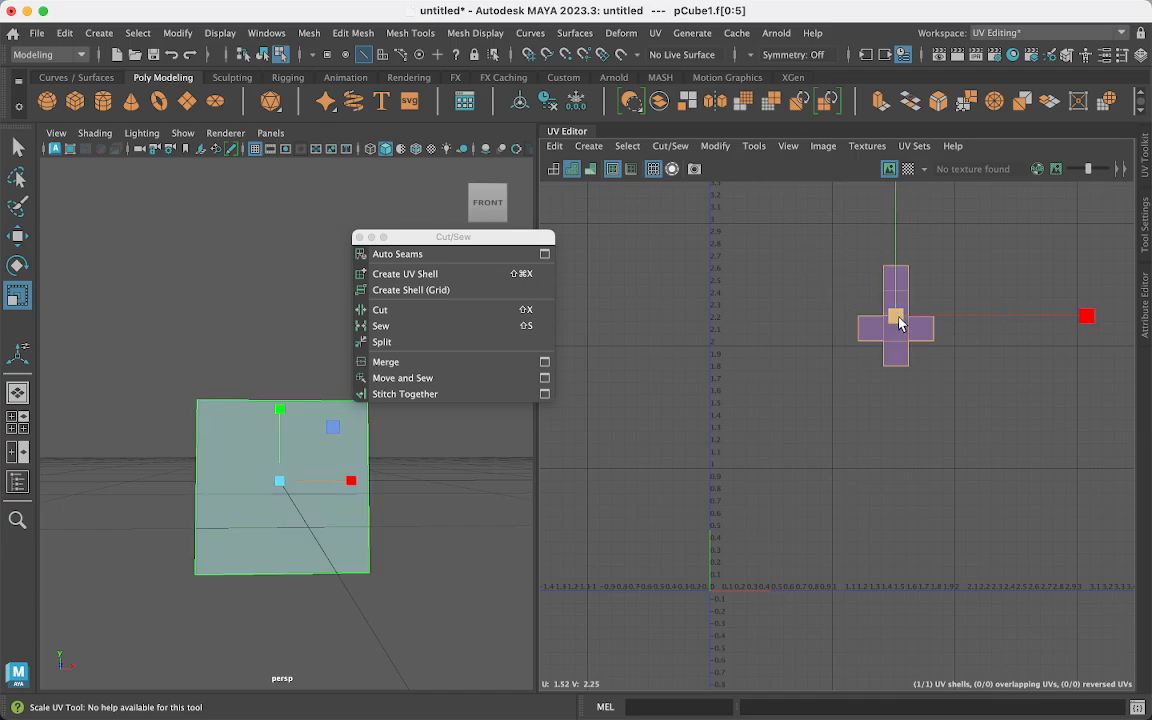
mouse_move(900, 322)
mouse_down()
mouse_move(751, 507)
mouse_move(766, 545)
mouse_move(772, 533)
mouse_move(811, 558)
mouse_up()
key(w)
key(r)
- Frame the 0–1 UV square and fine-tune the shell's size and position inside it
scroll(811, 560, up, 3)
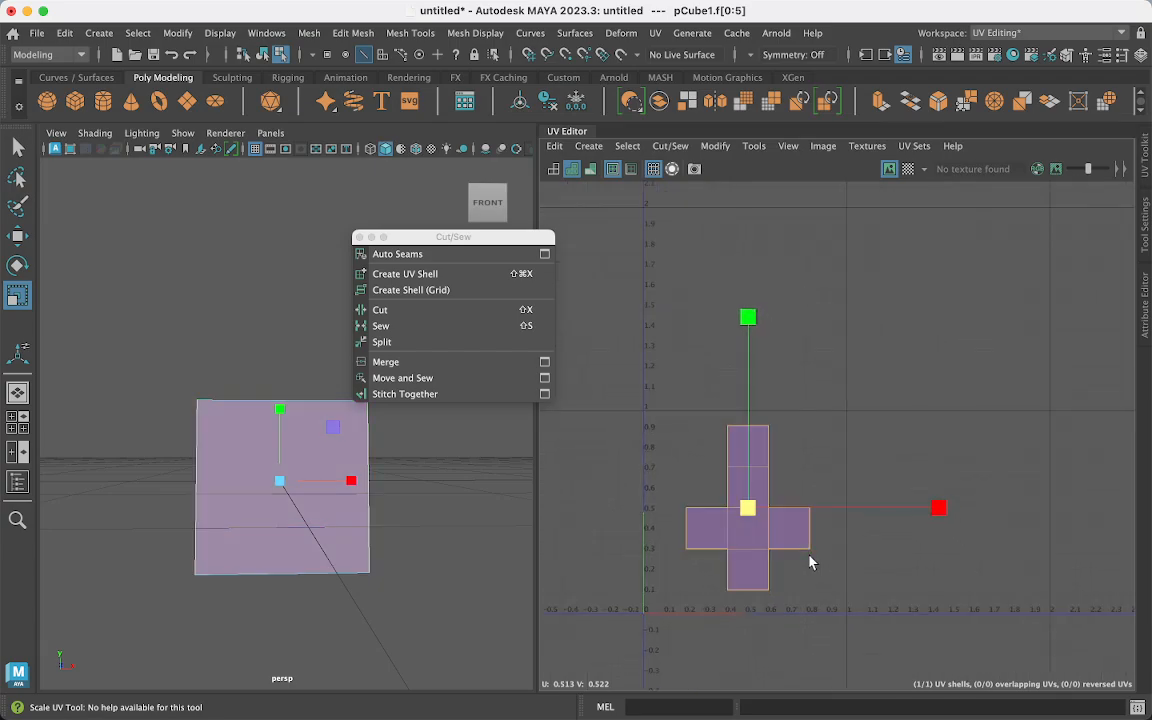
scroll(811, 562, up, 4)
alt+middle_drag(758, 550, 891, 490)
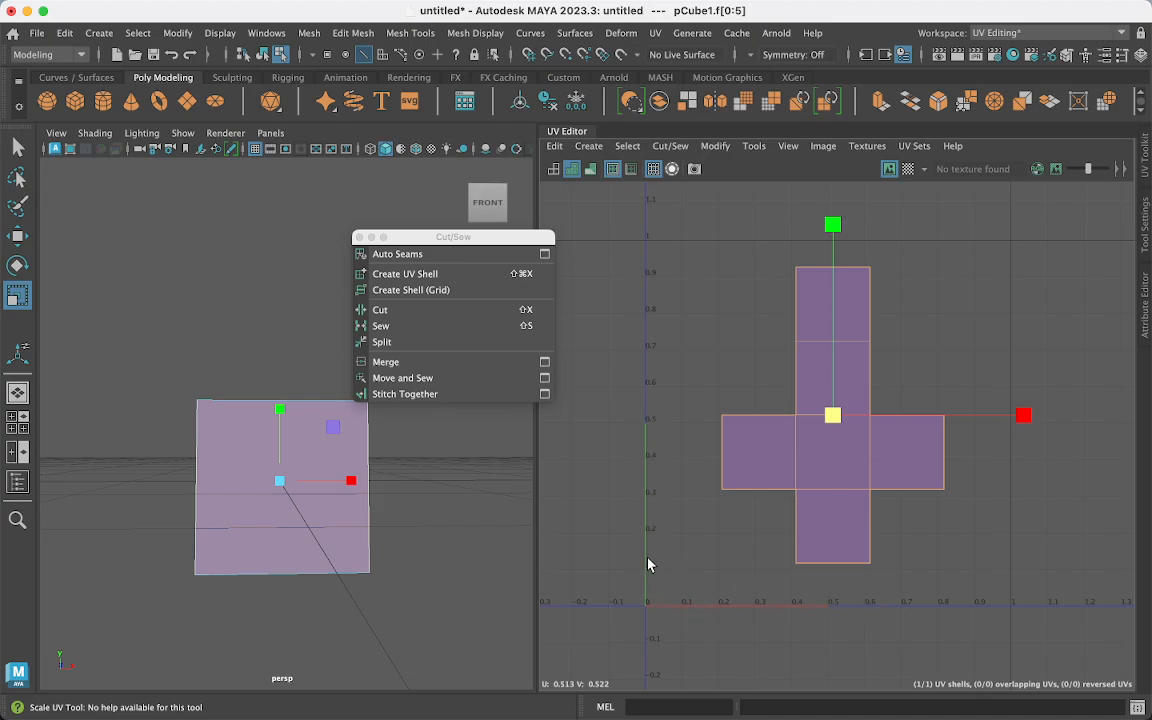
drag(833, 415, 862, 443)
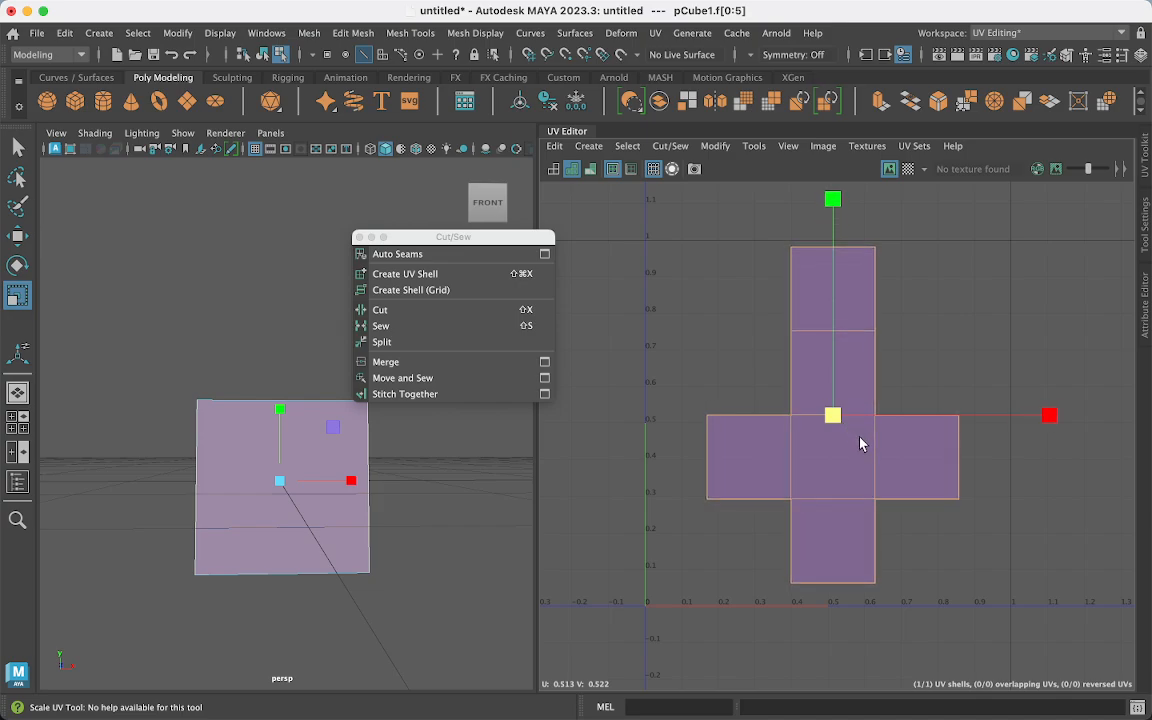
key(w)
drag(833, 416, 838, 422)
key(r)
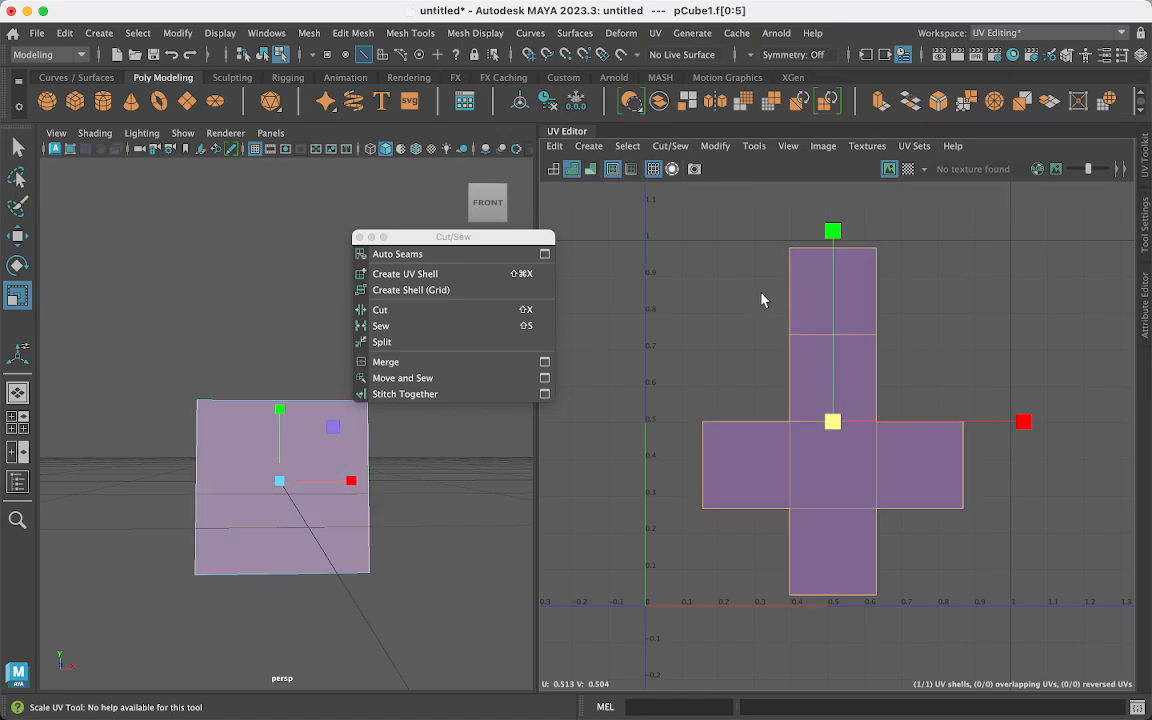
- Open the UV Snapshot settings and inspect the output file path
click(758, 150)
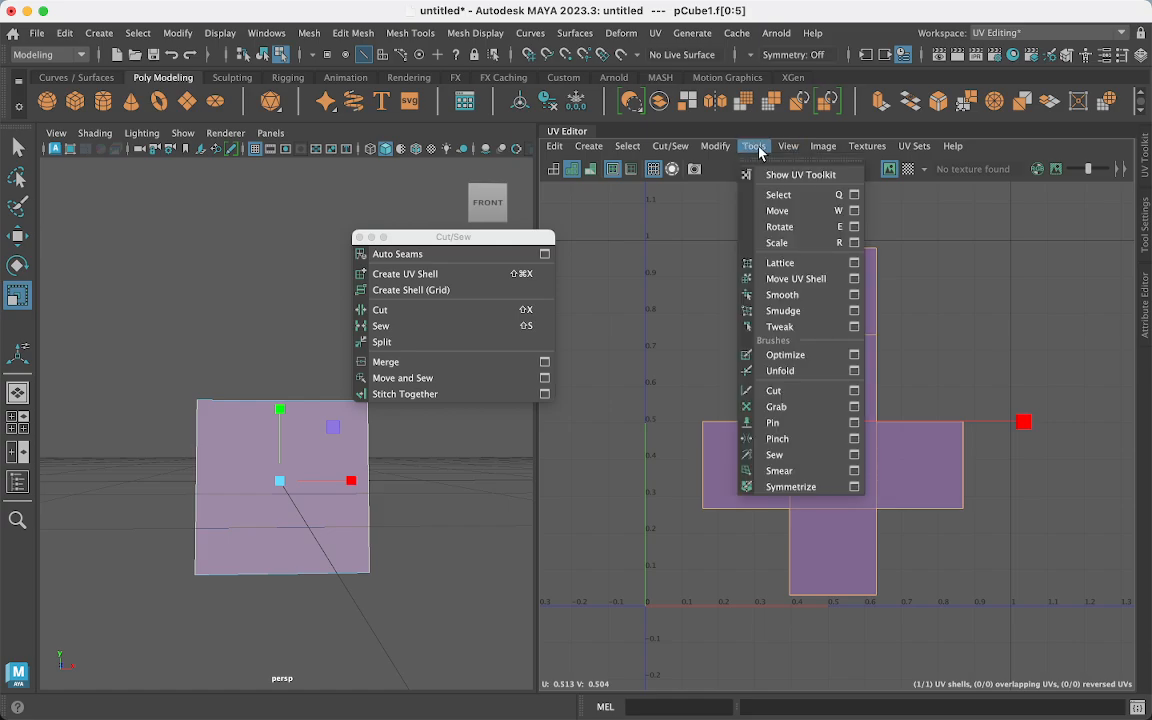
mouse_move(788, 146)
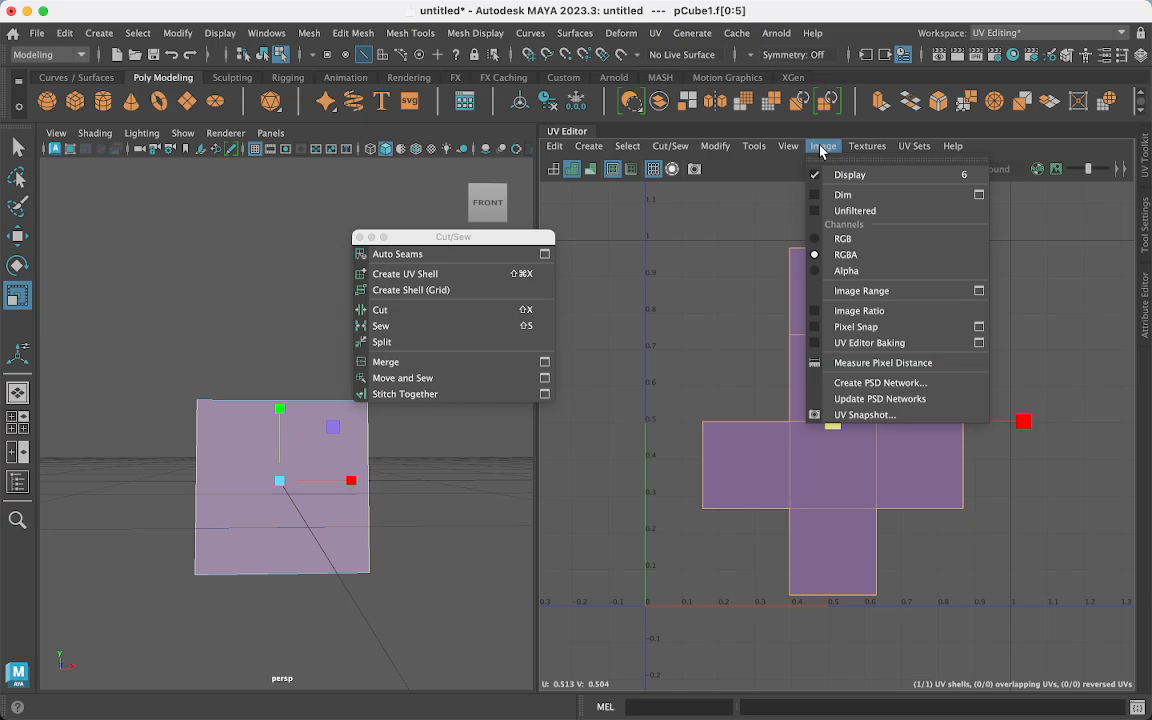
click(848, 418)
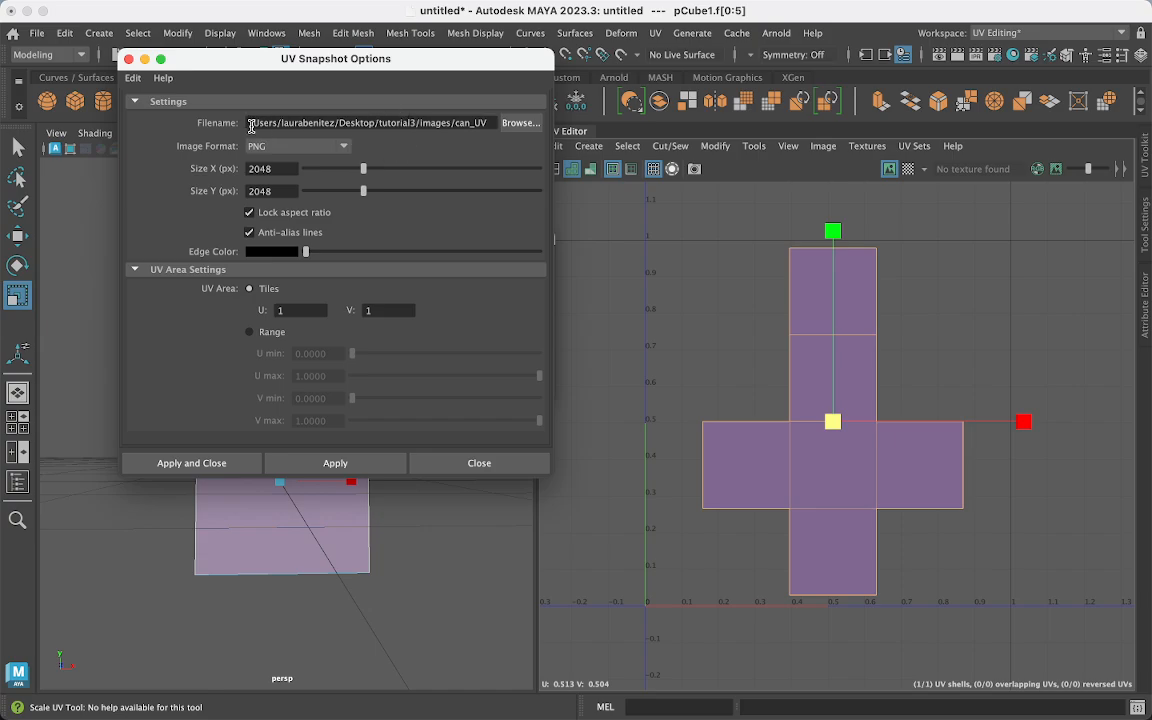
drag(320, 122, 394, 122)
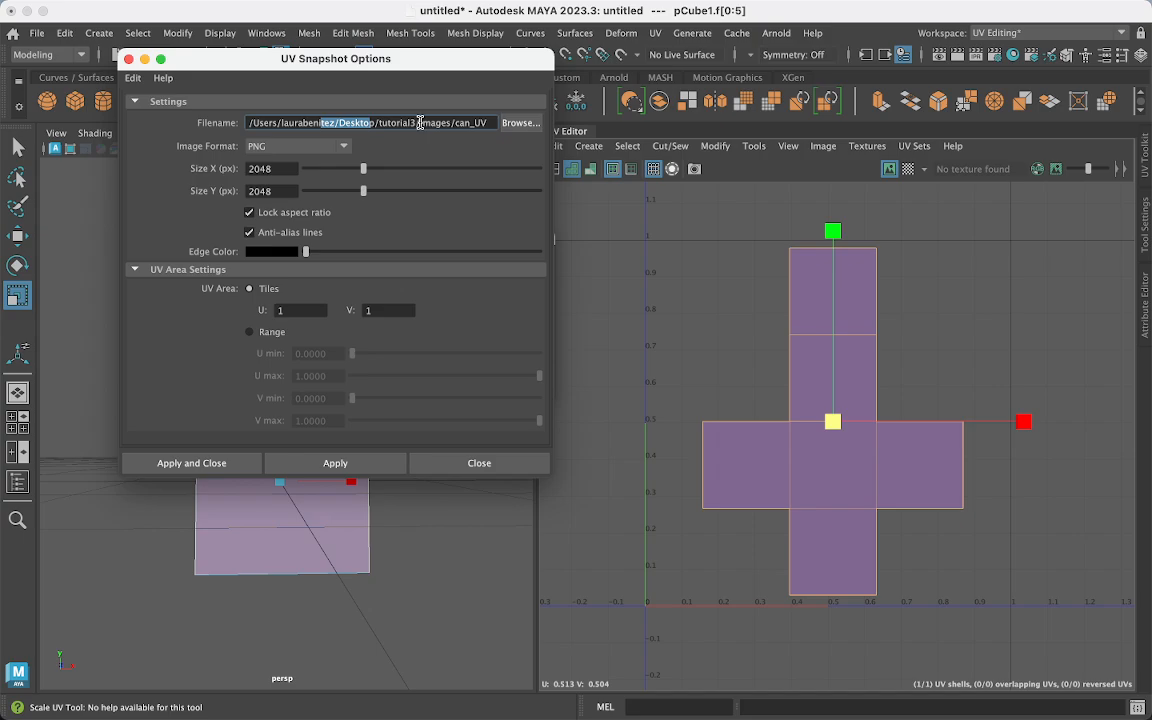
drag(420, 122, 447, 124)
click(457, 123)
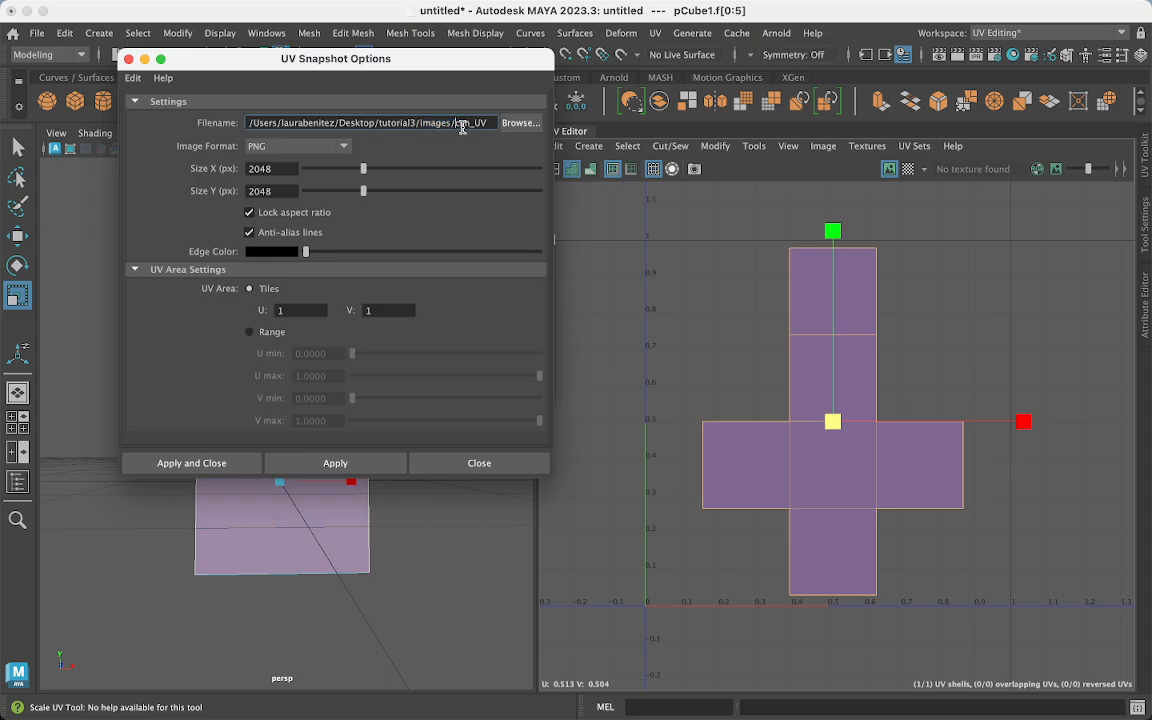
- Browse to the images folder and name the snapshot box_uv_snapshot
click(516, 123)
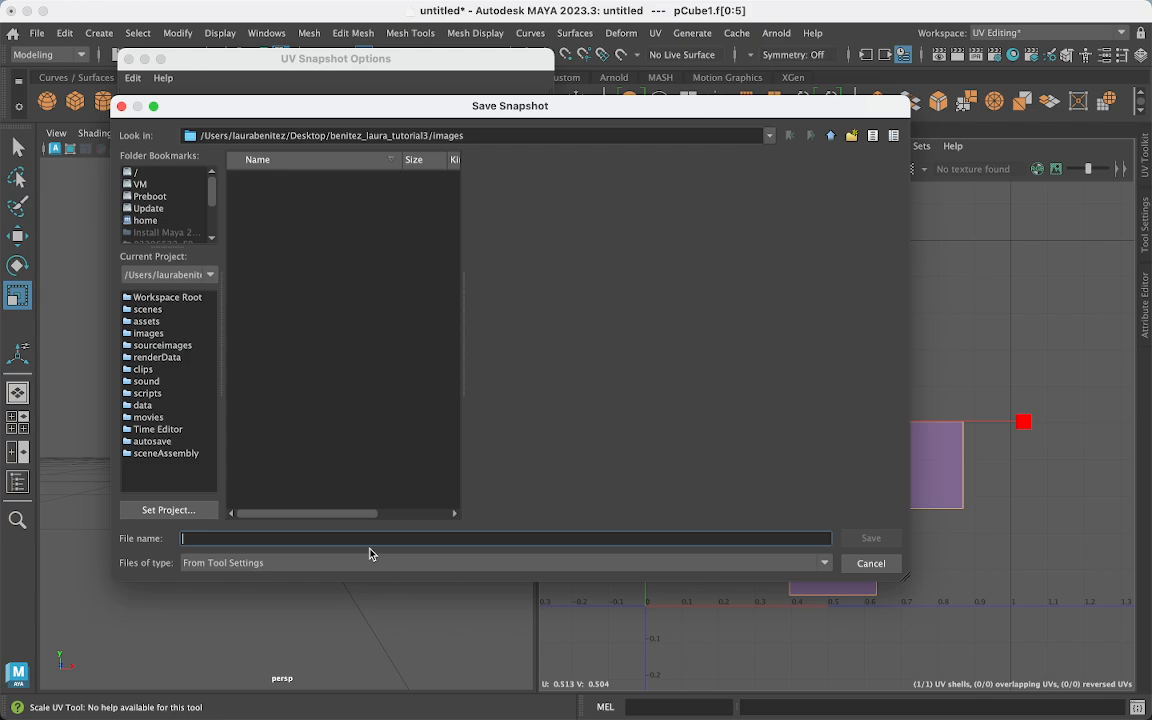
text(be)
key(BackSpace)
text(o)
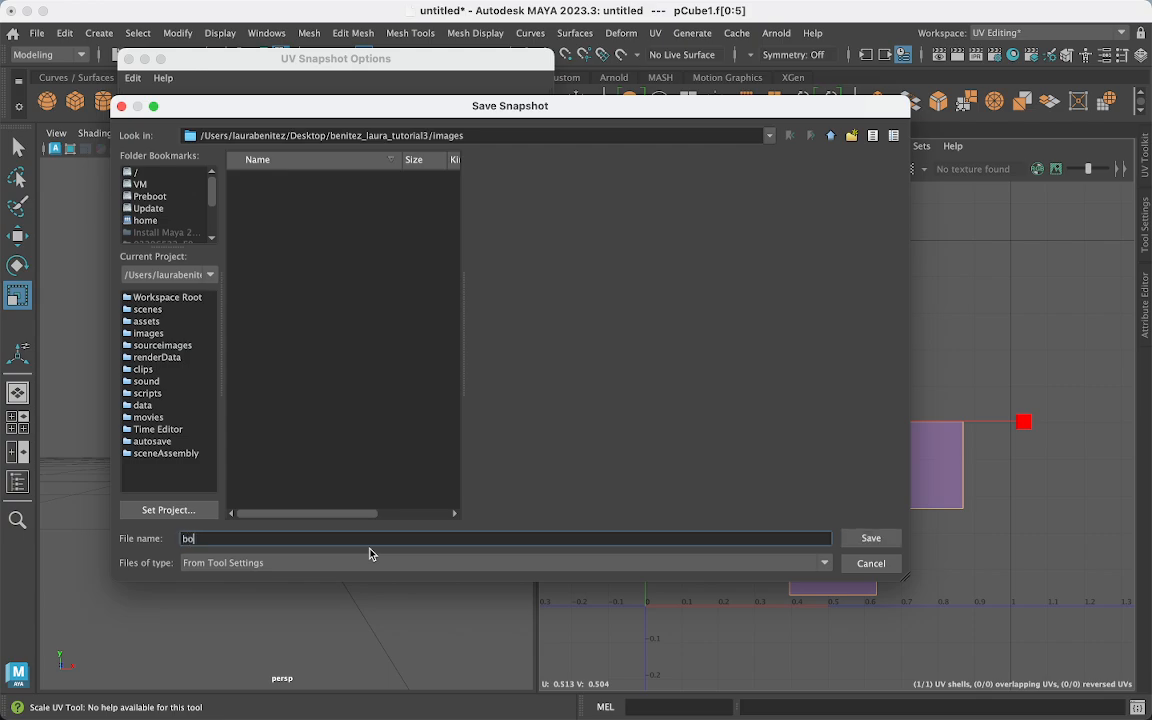
text(x_uv_snapshot)
click(869, 538)
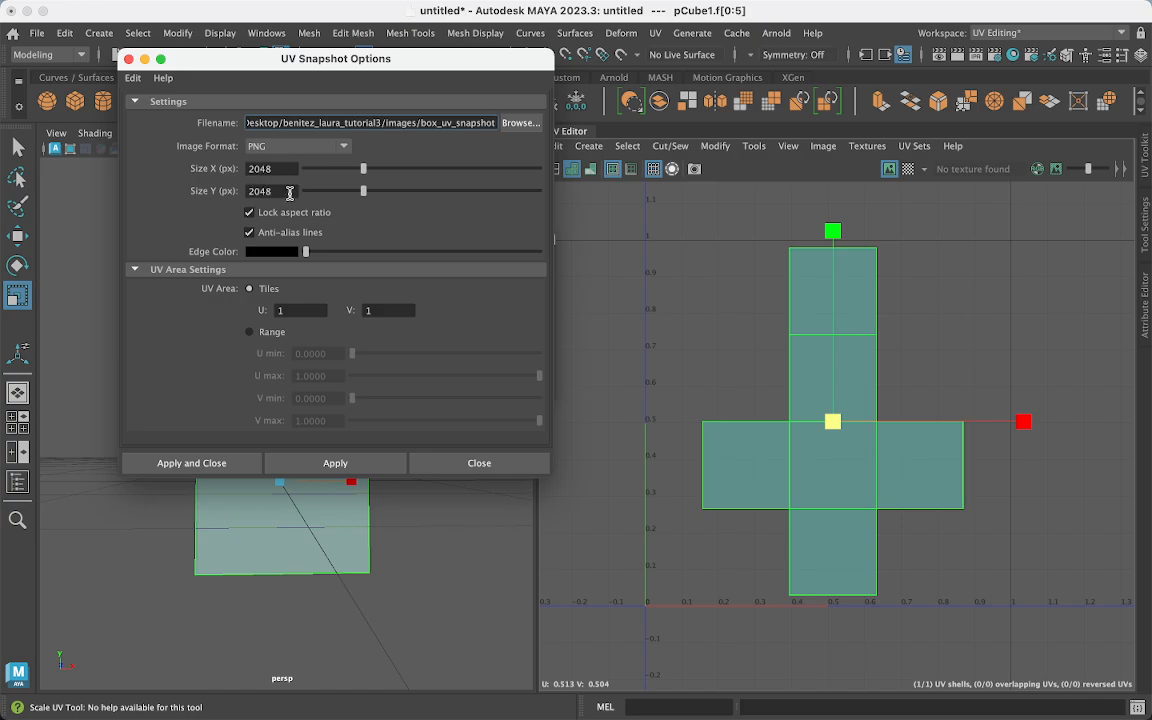
- Reselect the whole shell and export the 2048×2048 PNG snapshot, closing the settings
click(648, 231)
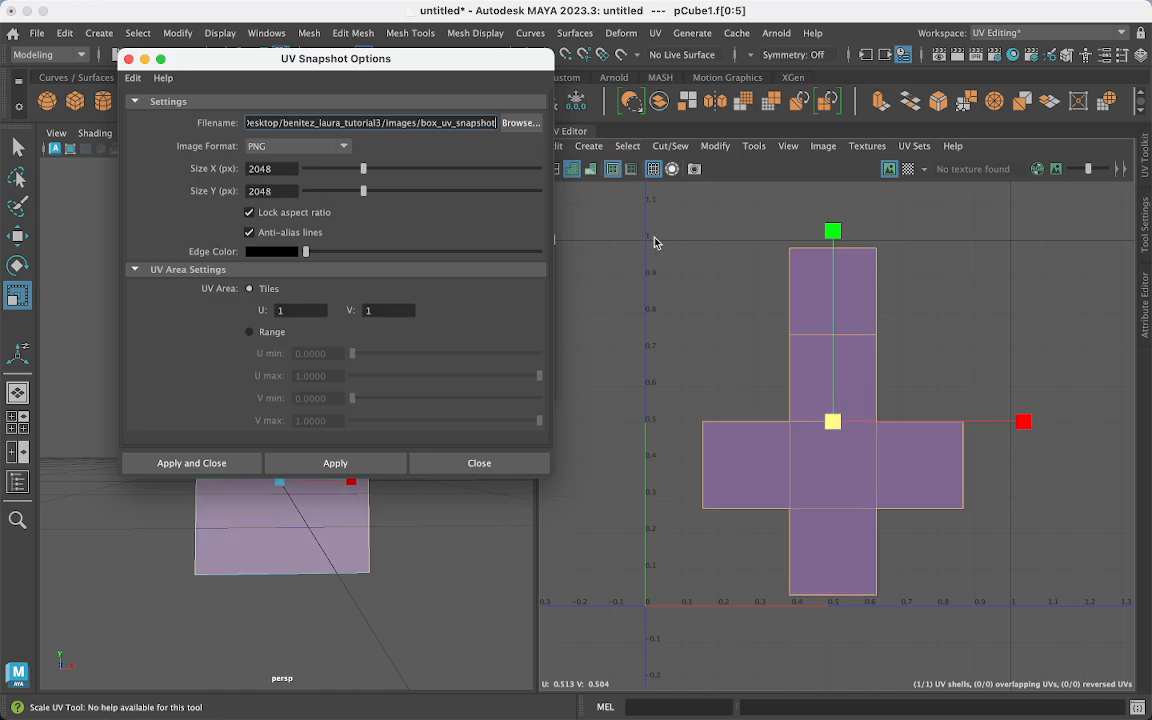
click(730, 495)
click(192, 463)
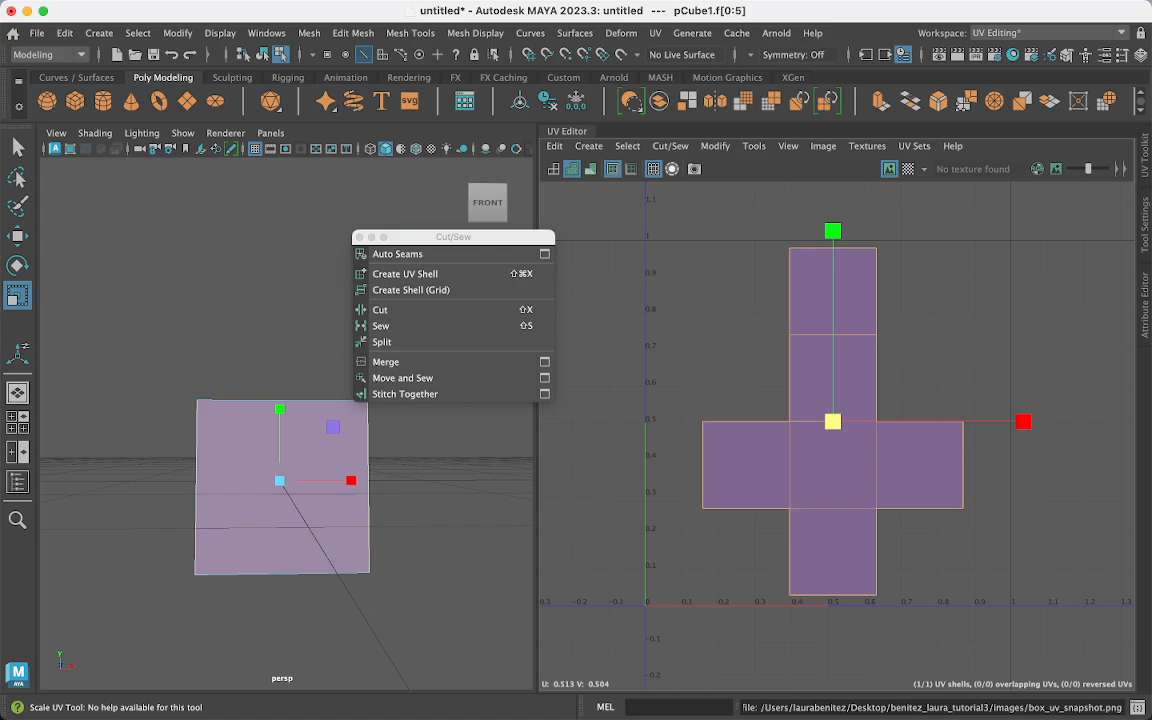
key(super+Tab)
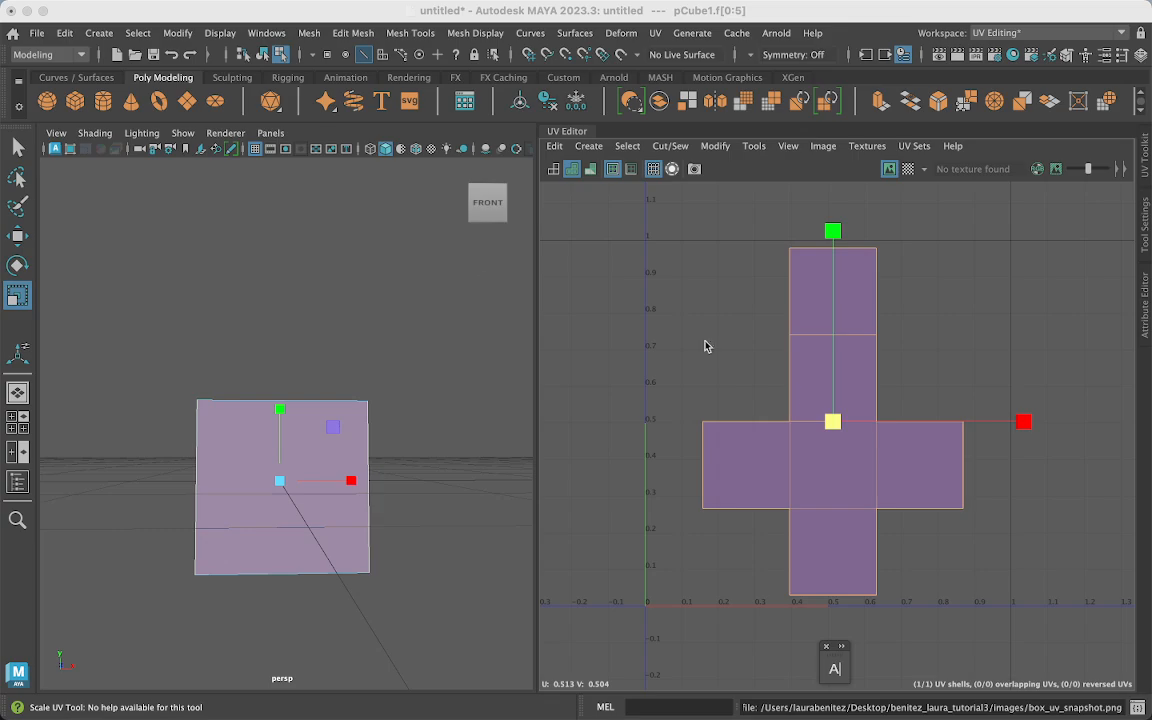
click(28, 11)
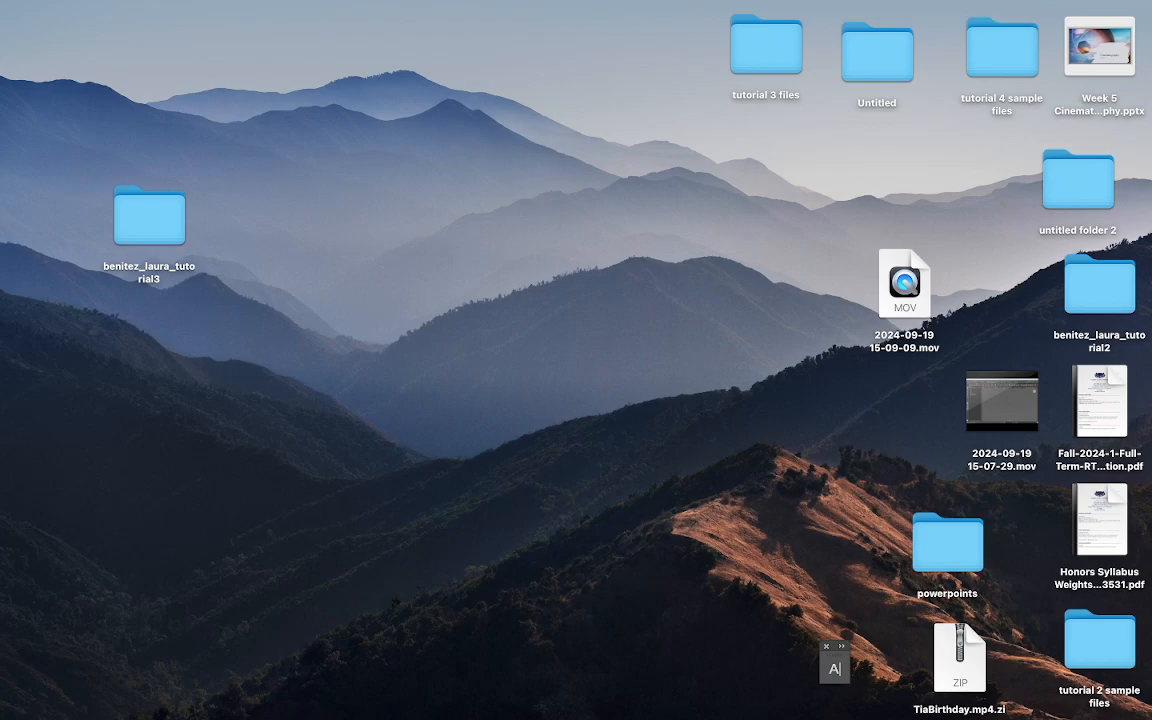
click(995, 717)
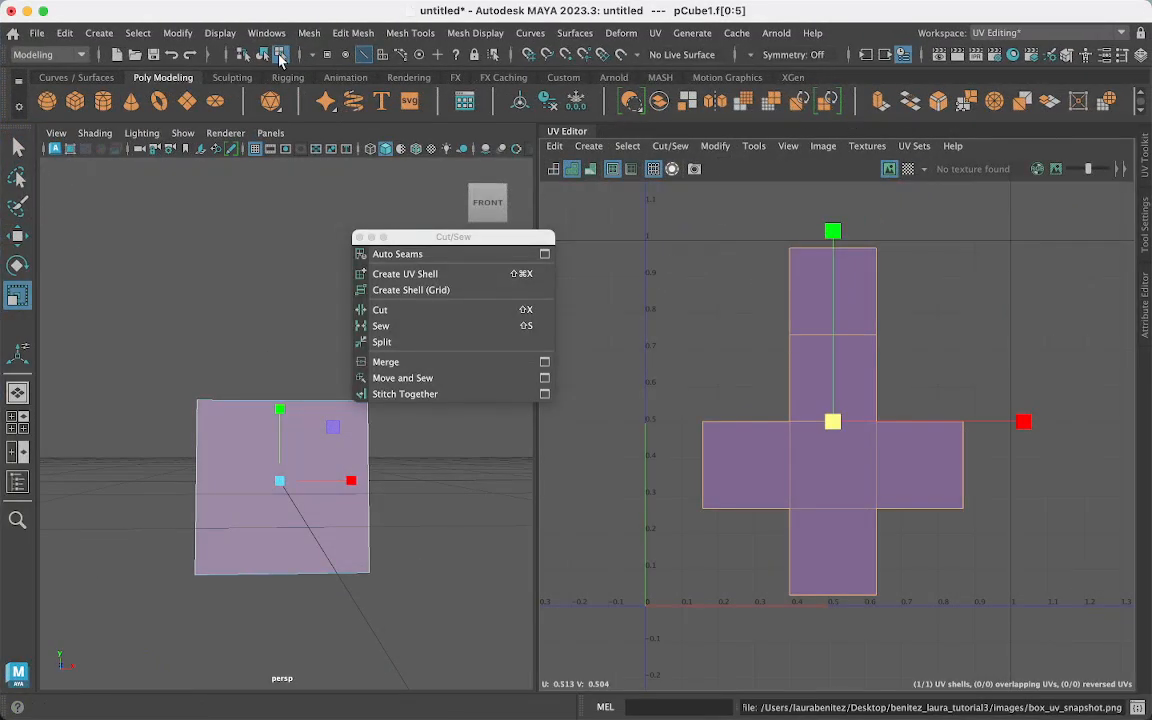
- Save the scene as the student-named tutorial3 .ma file, then minimise Maya
click(36, 33)
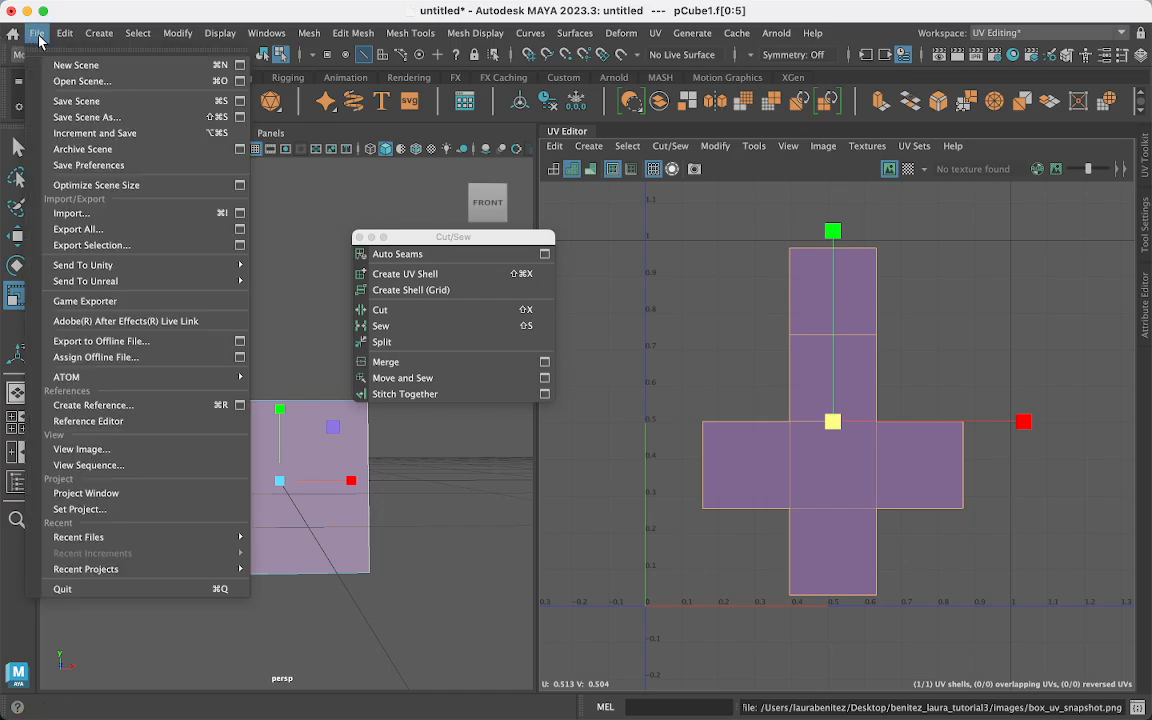
click(106, 104)
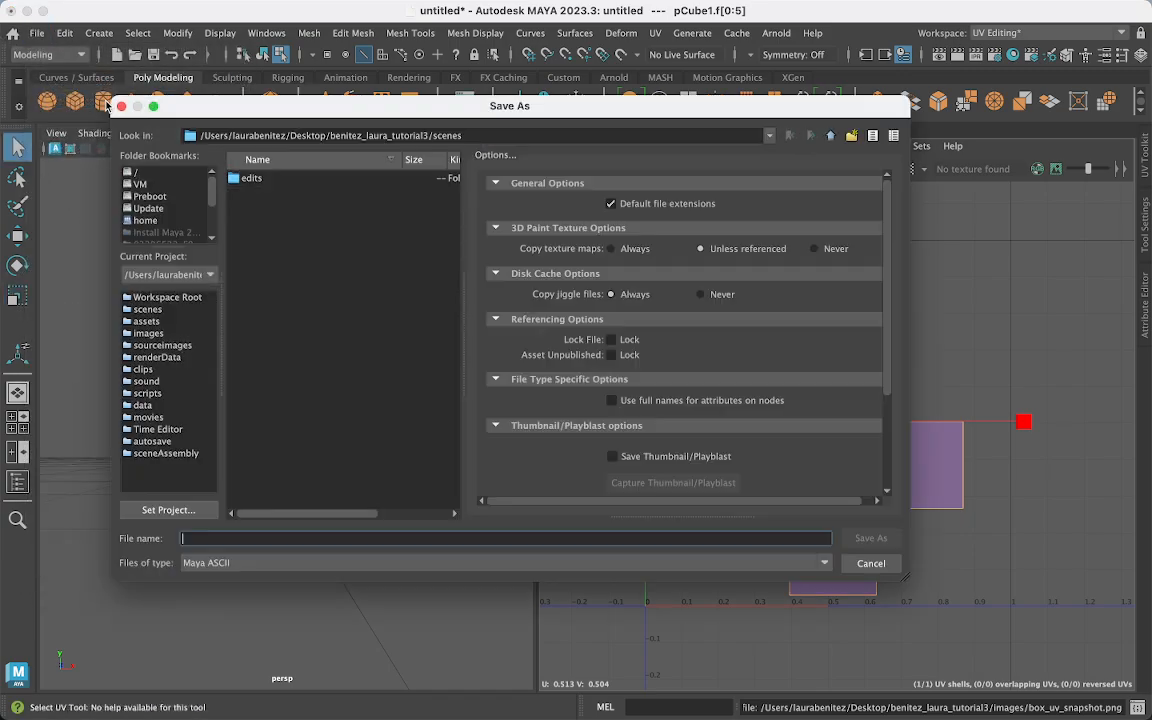
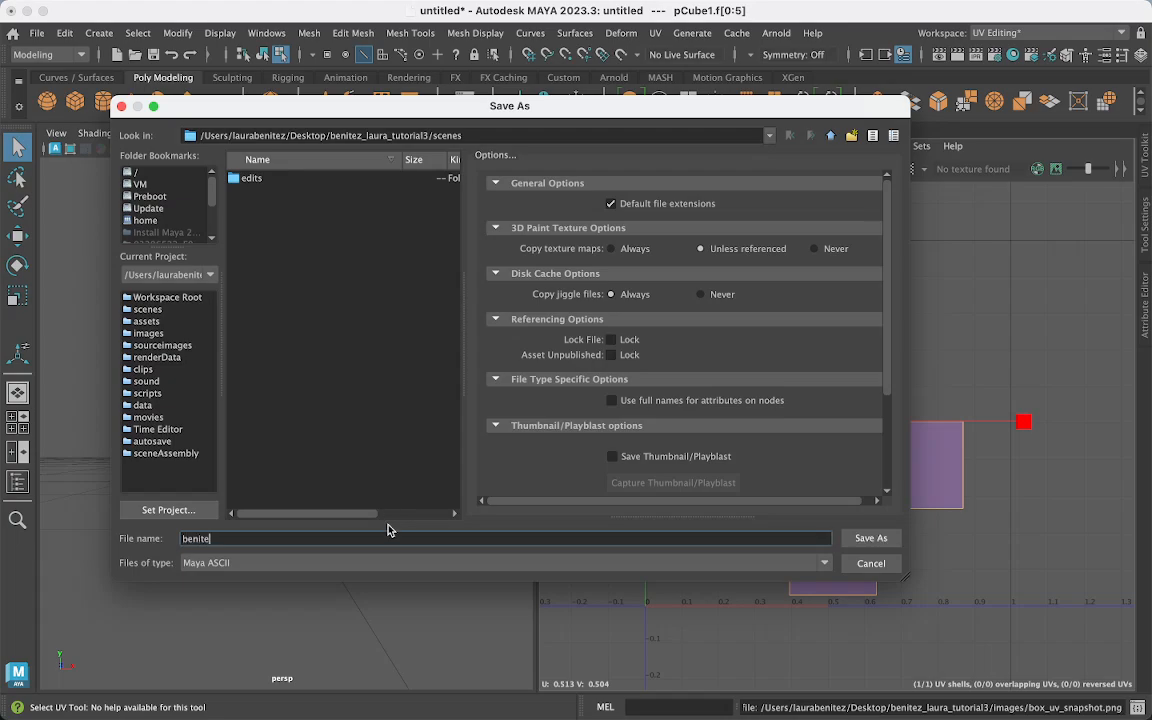
key(Return)
key(r)
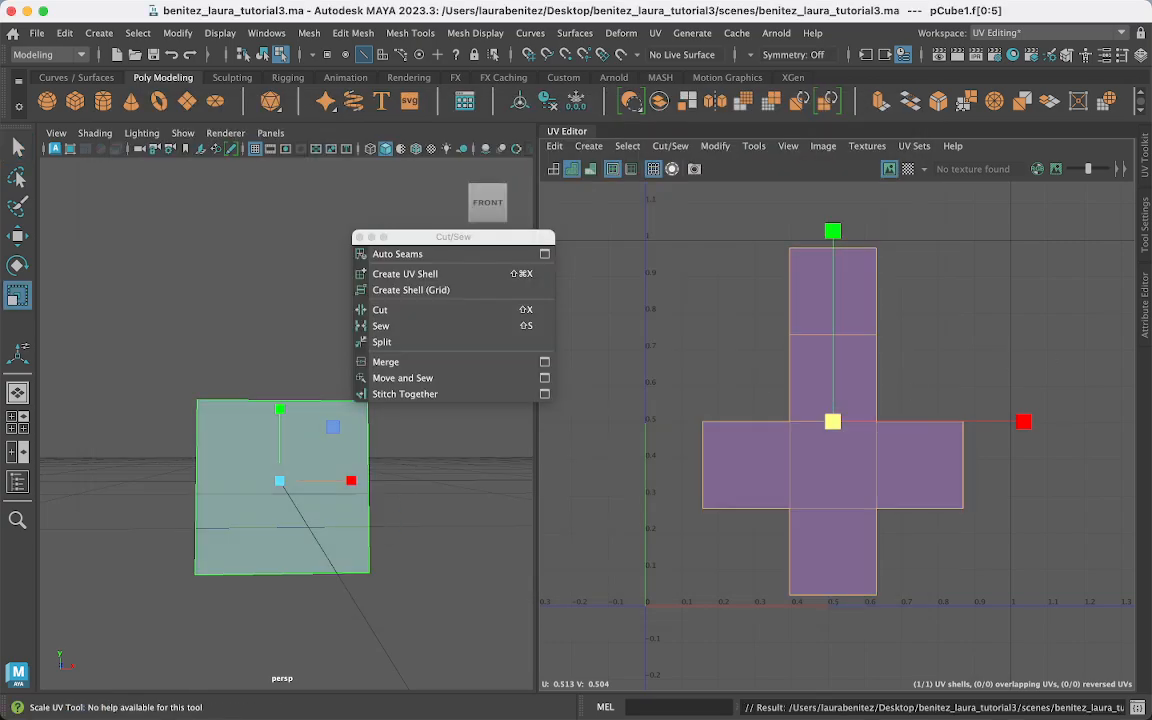
key(super+Tab)
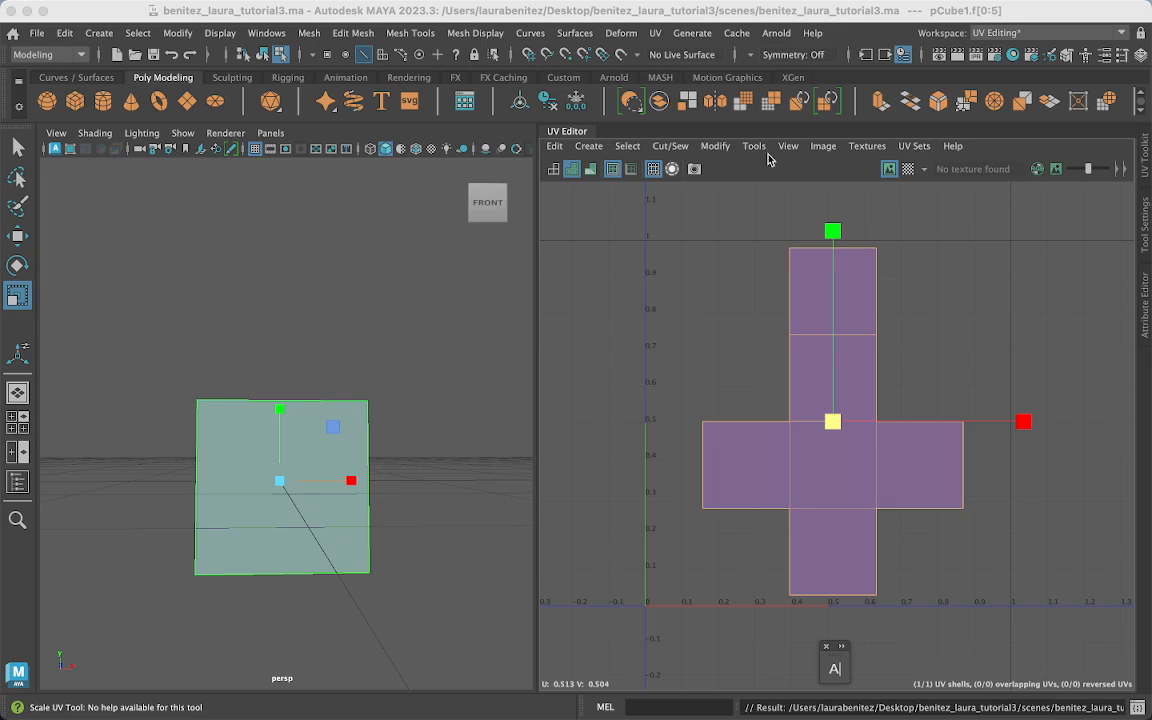
click(28, 11)
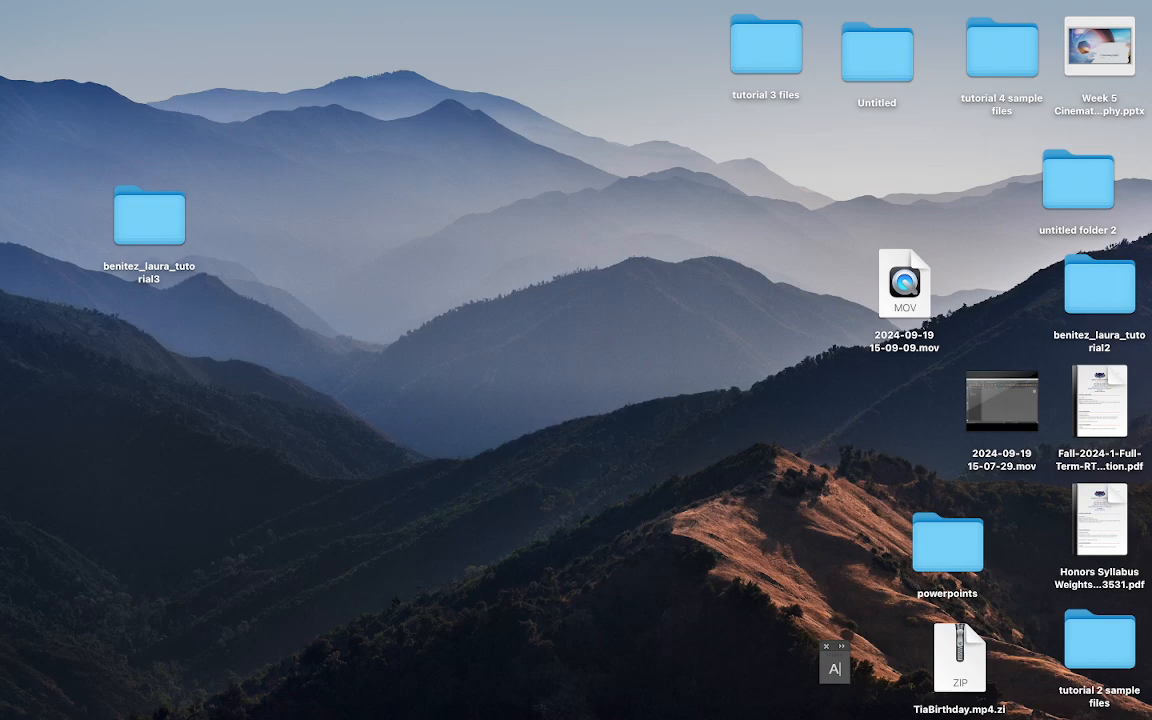
- Rename Layer 1 to UVLayer and lock it completely
drag(1151, 120, 589, 13)
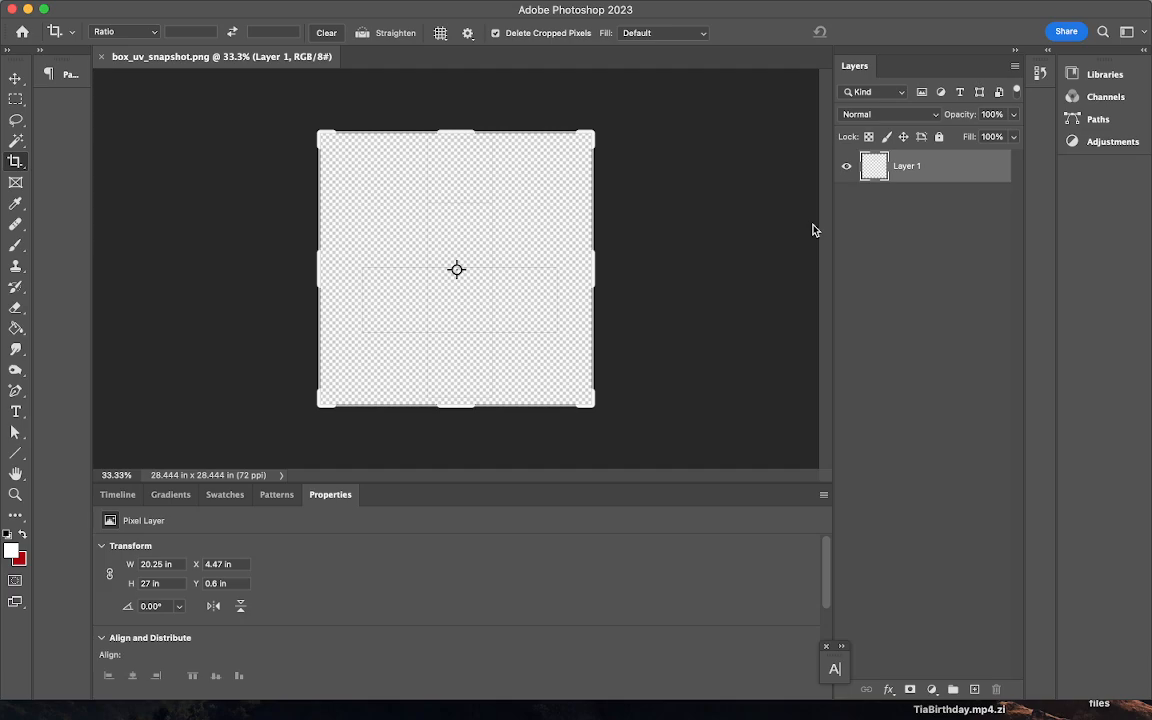
click(936, 283)
double_click(907, 167)
text(UVLayer)
key(Return)
click(939, 136)
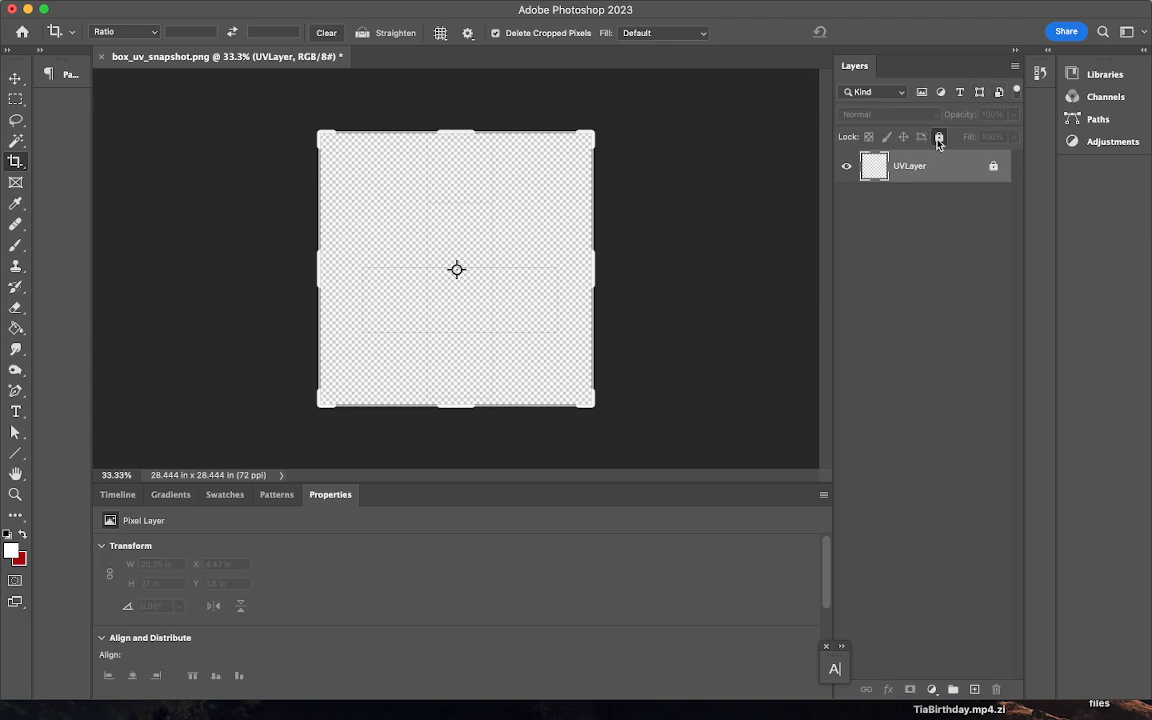
click(941, 288)
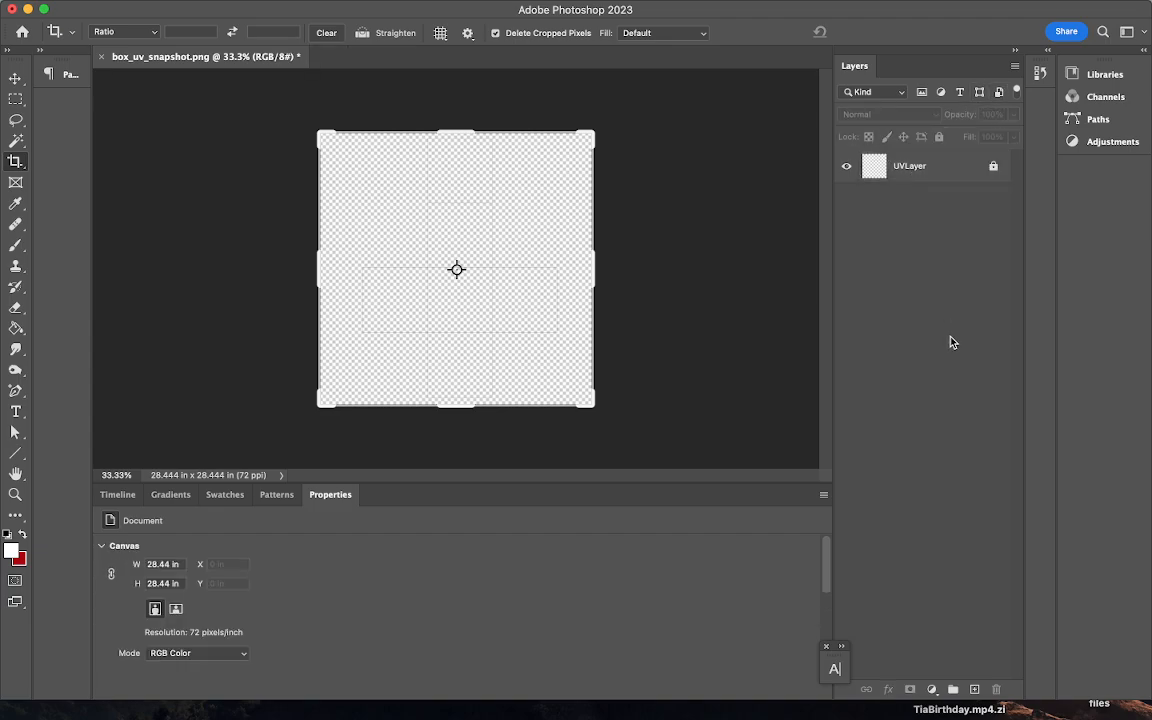
- Add a new layer below UVLayer and name it backgroundLayer
click(975, 690)
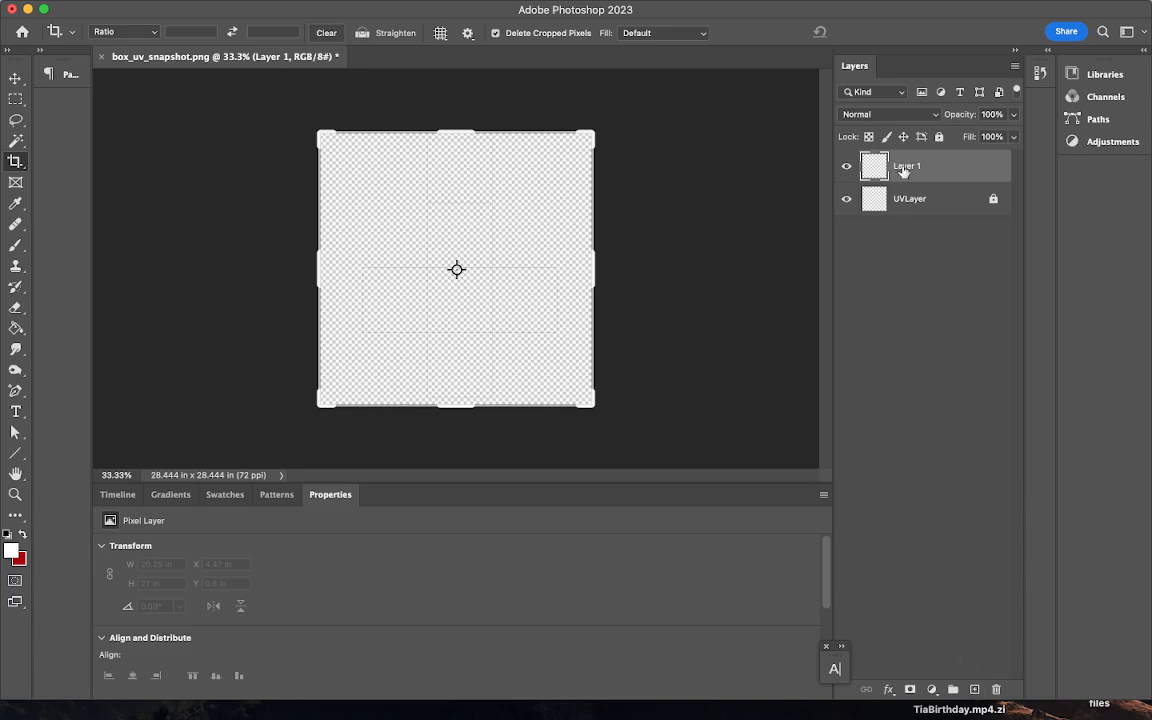
drag(906, 168, 900, 236)
double_click(908, 200)
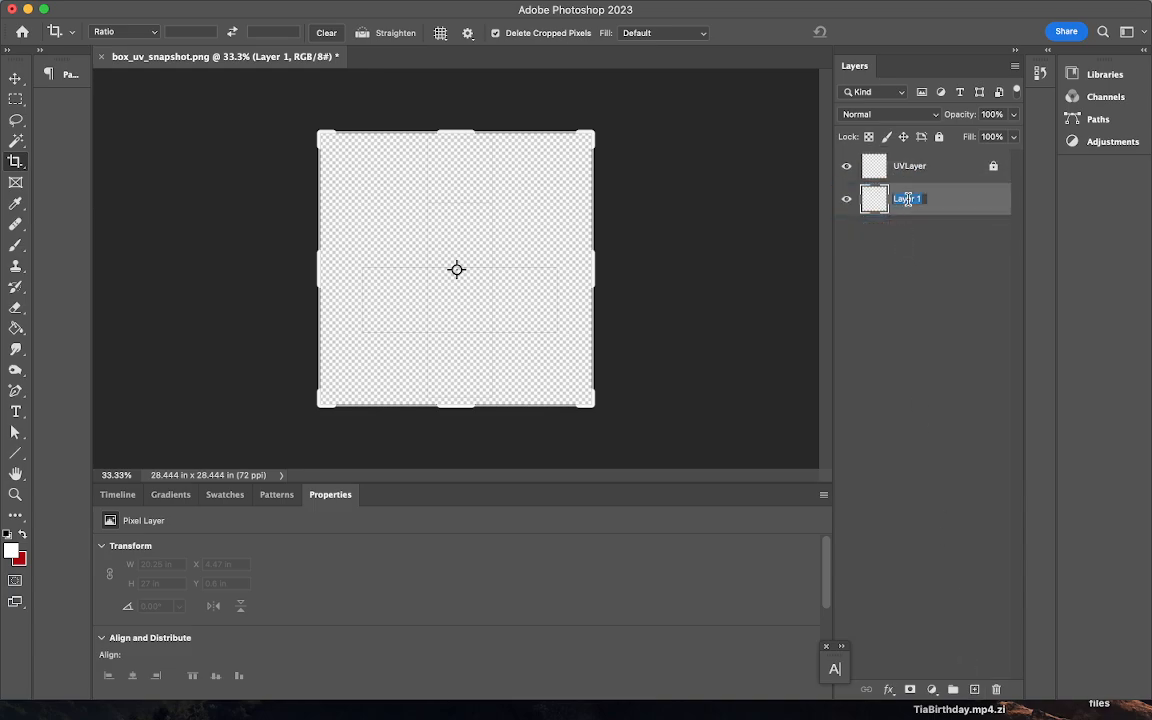
text(backgroundLayer)
key(Return)
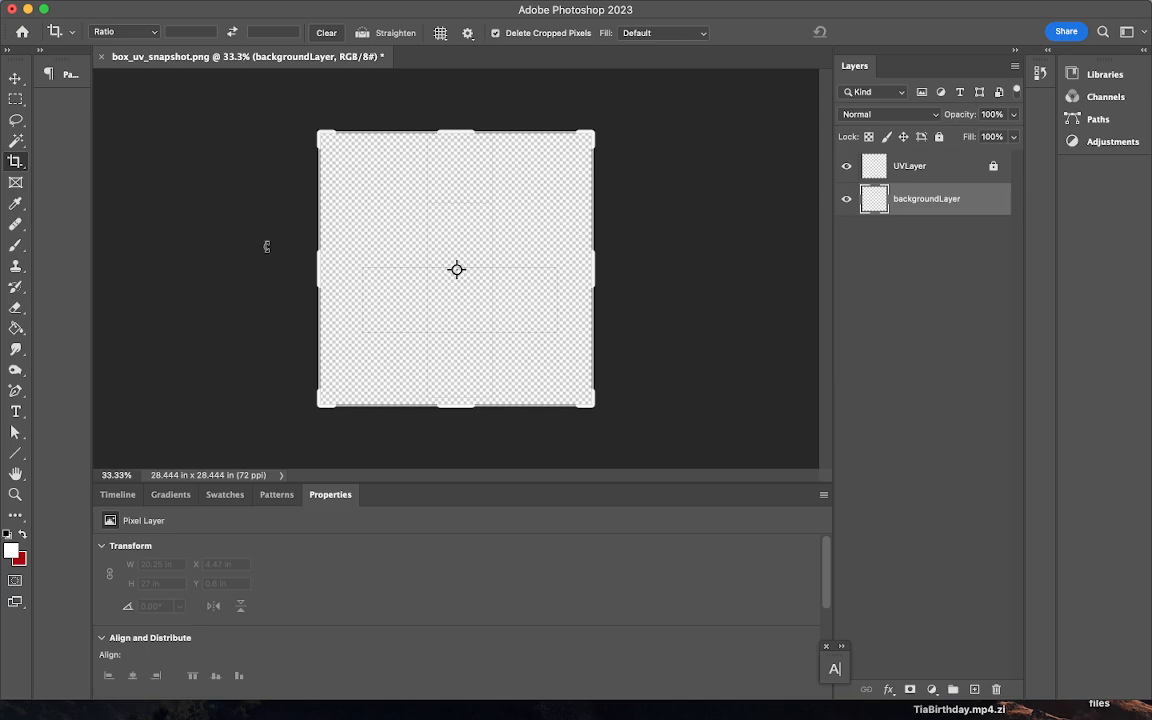
click(15, 75)
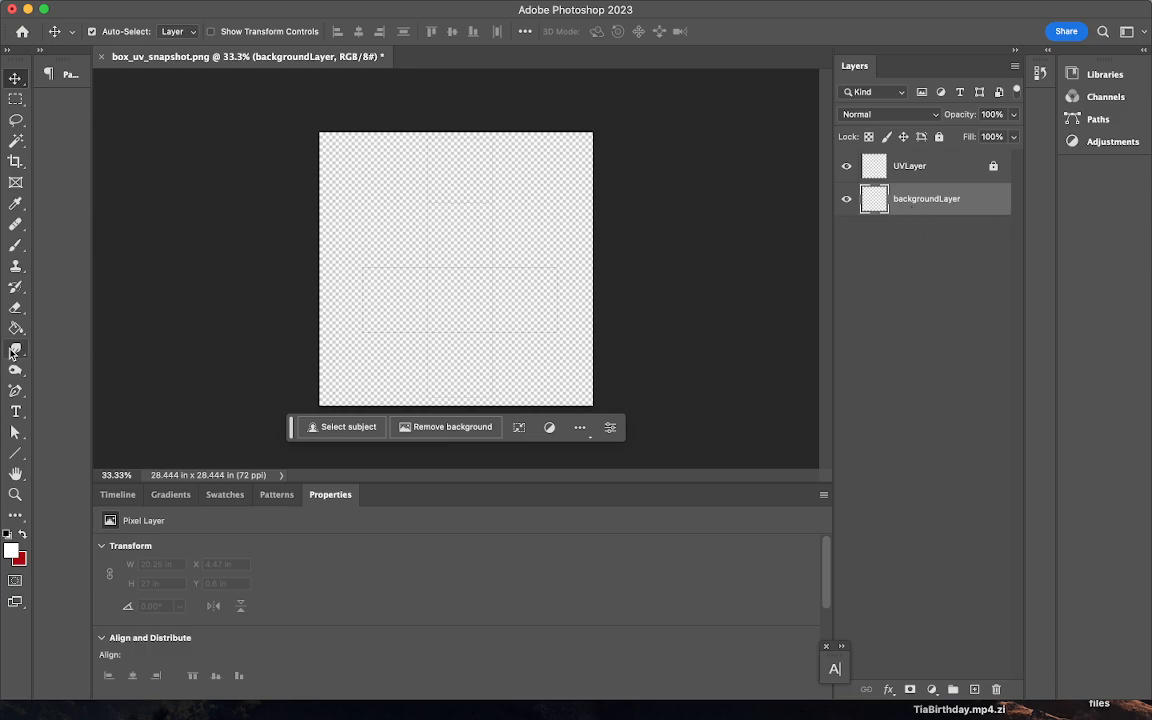
- Paint-bucket fill backgroundLayer with white #ffffff, lock it, and slide Photoshop off screen
mouse_move(15, 330)
mouse_down()
mouse_move(66, 328)
mouse_move(30, 330)
mouse_move(60, 352)
mouse_up()
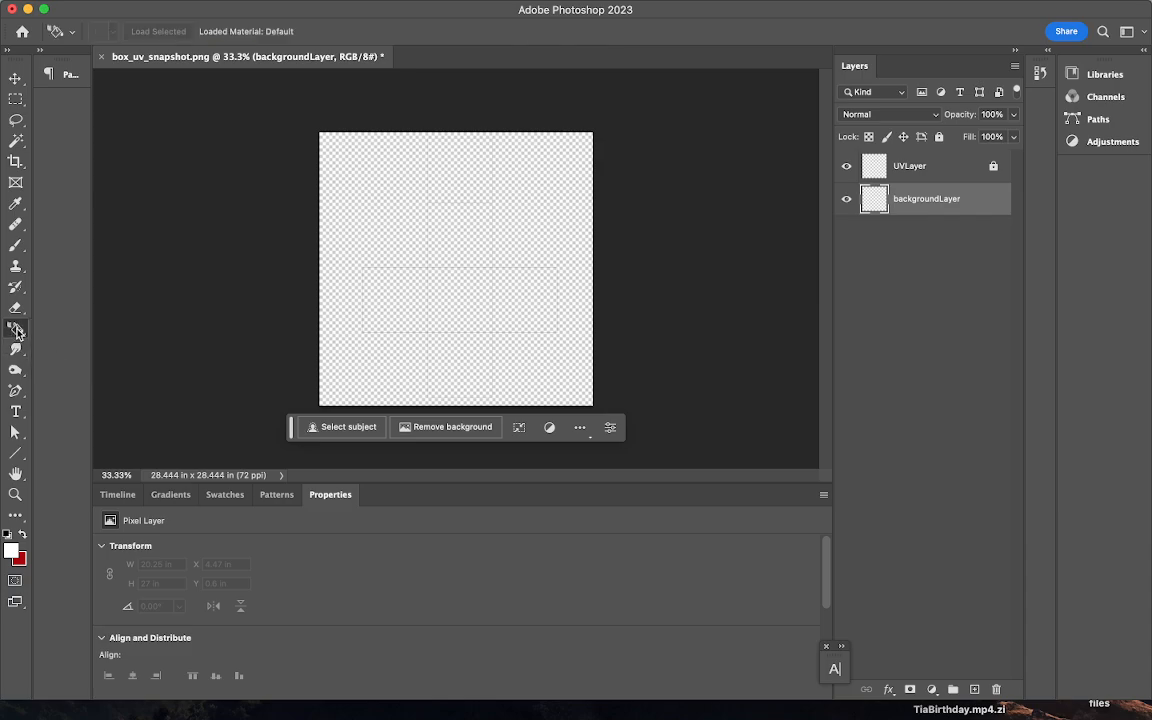
click(18, 333)
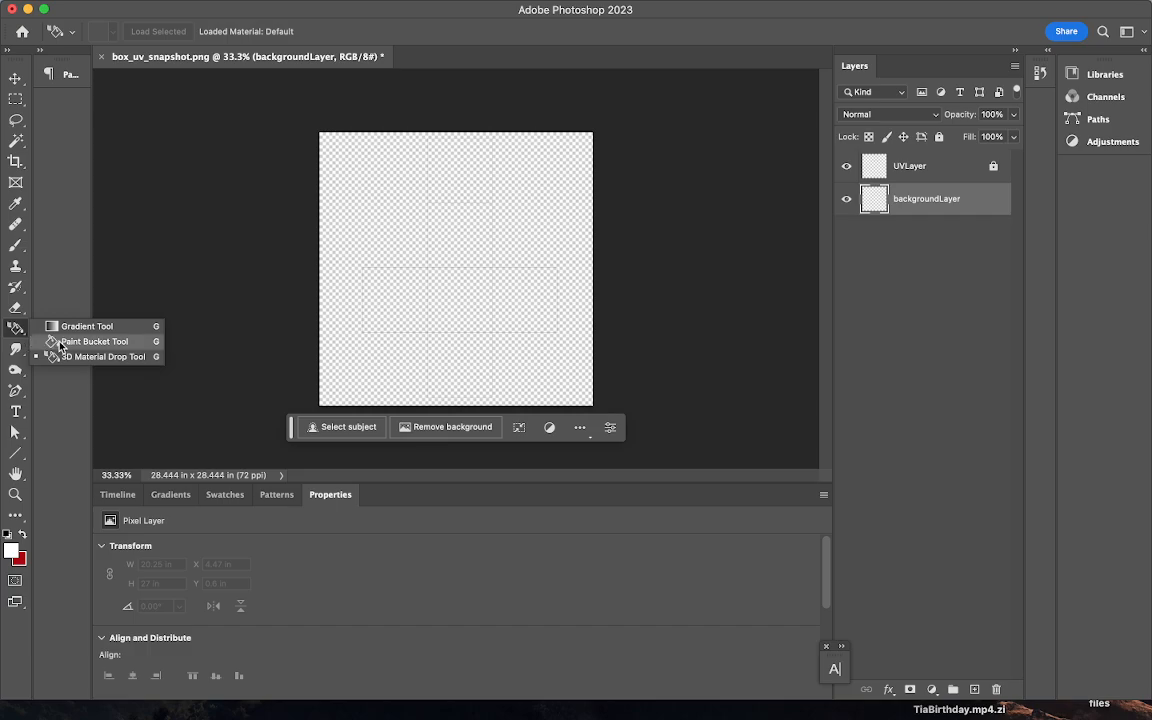
click(58, 342)
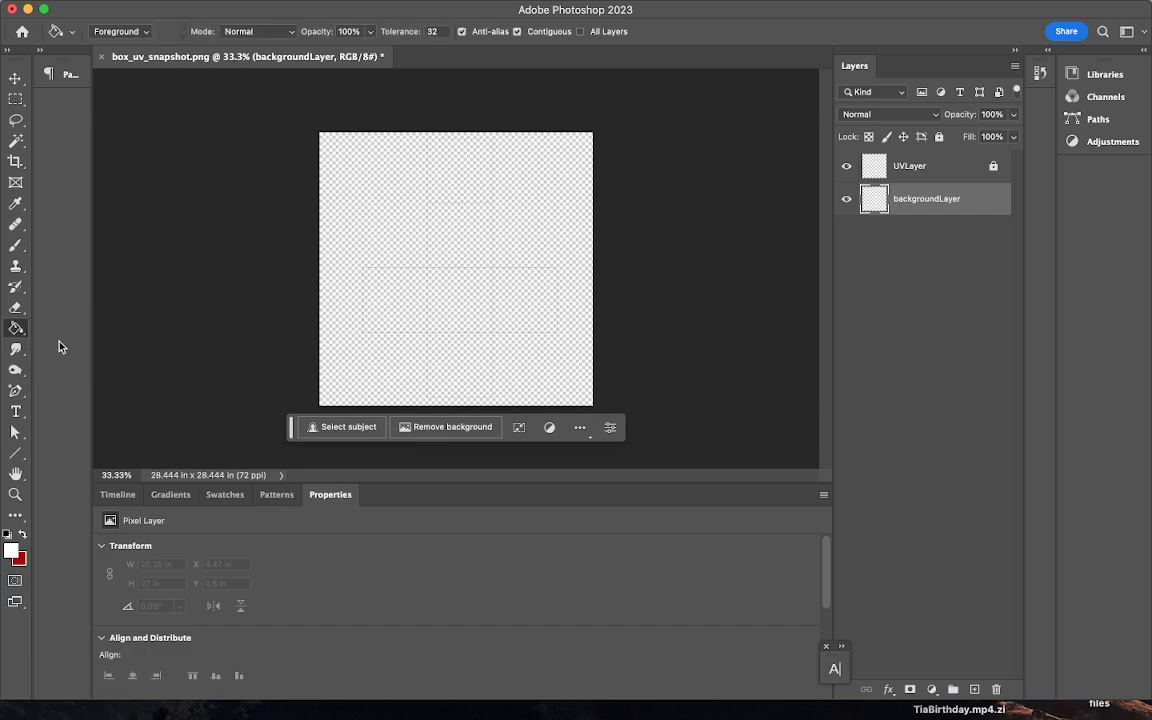
click(13, 550)
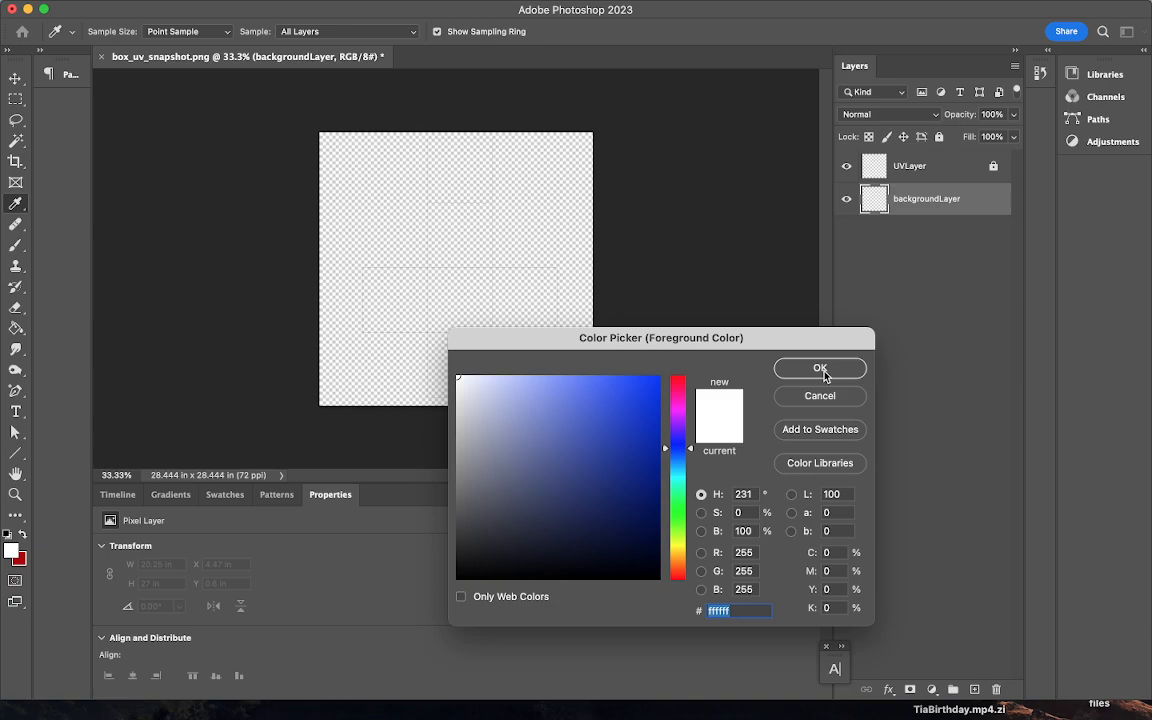
click(820, 369)
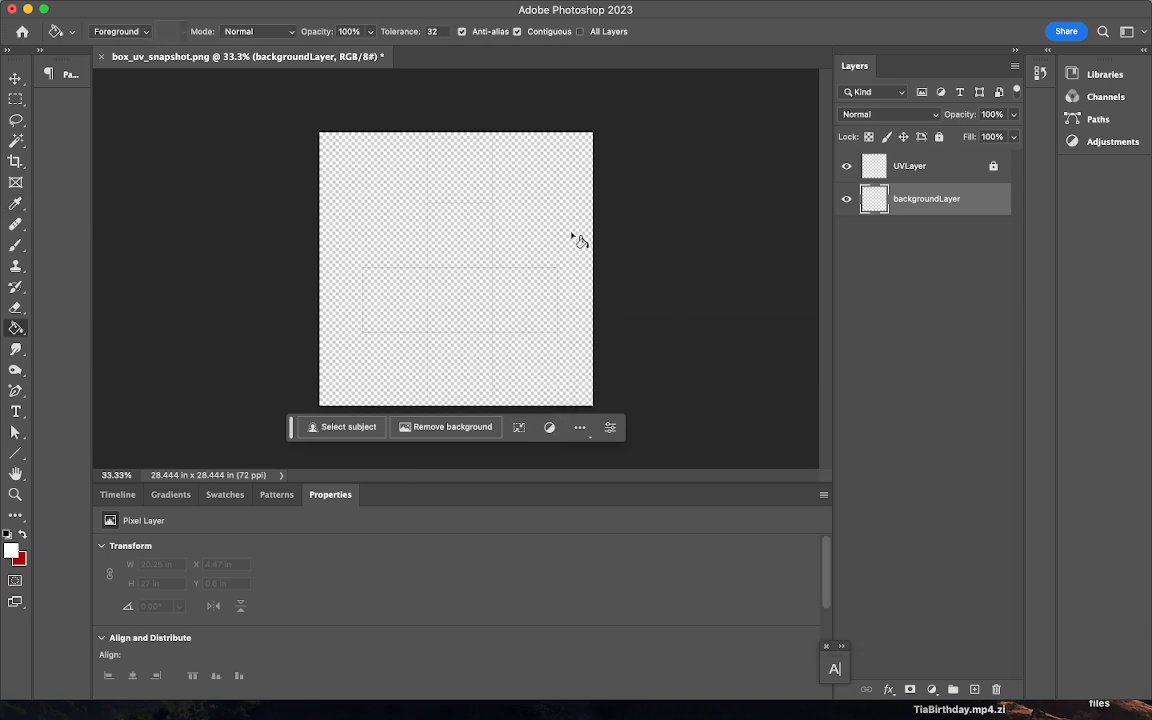
click(377, 197)
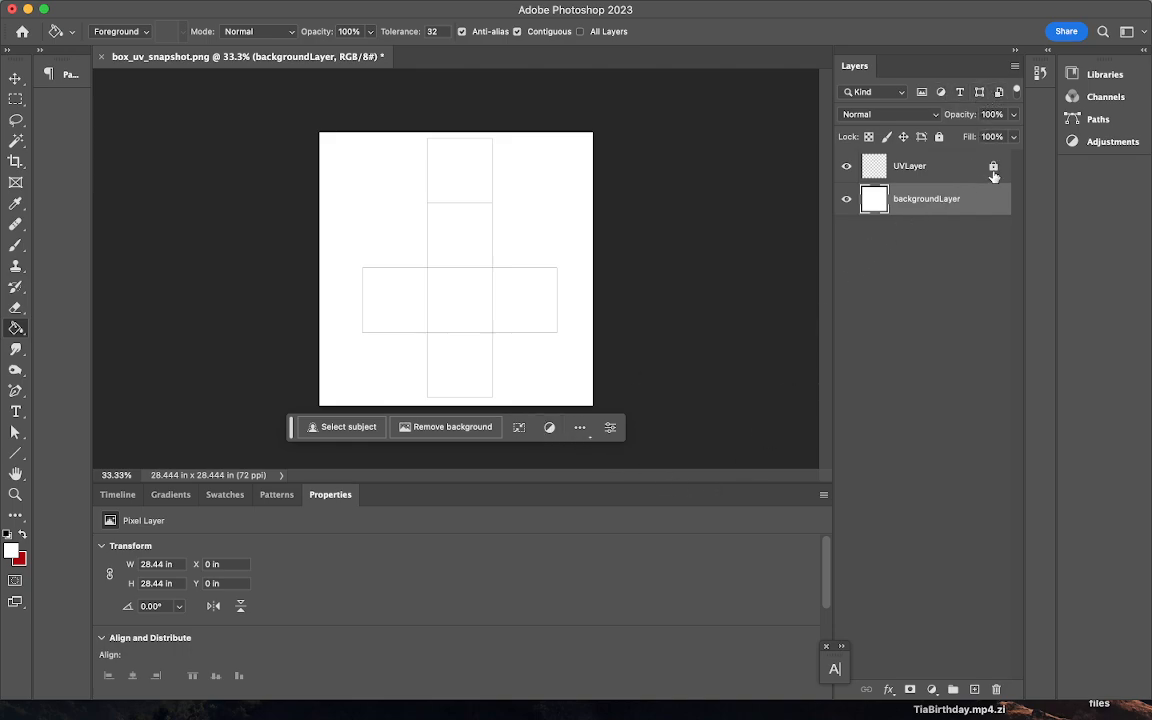
click(939, 137)
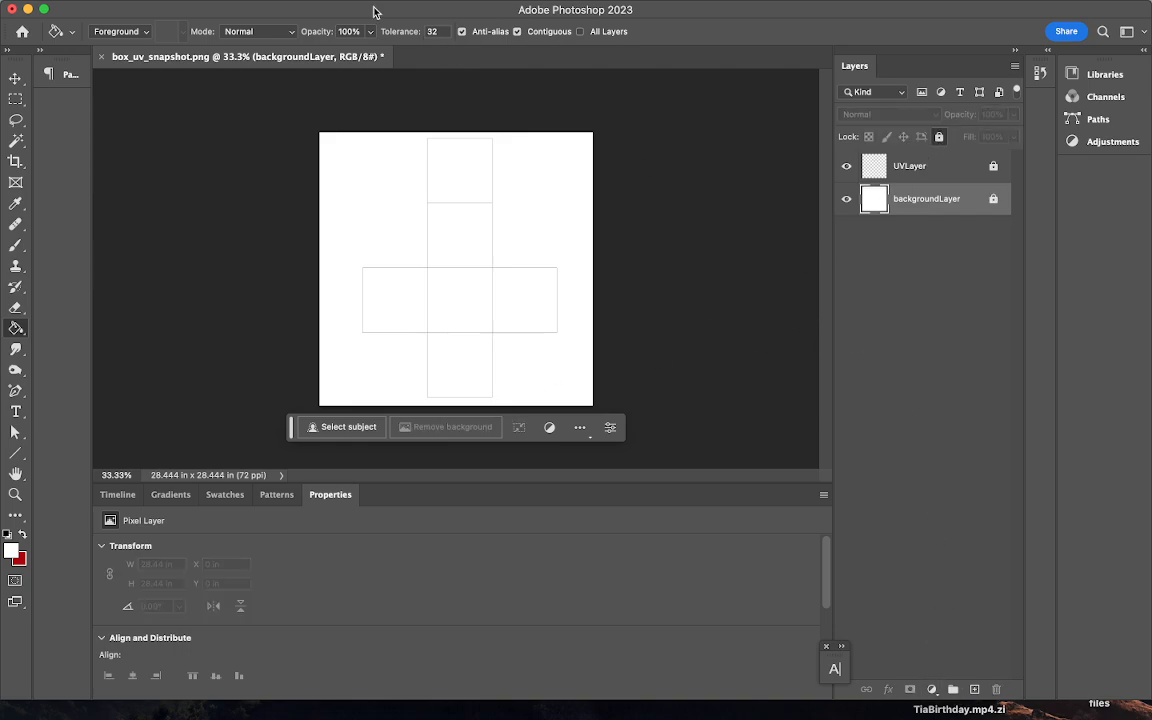
drag(375, 11, 1151, 140)
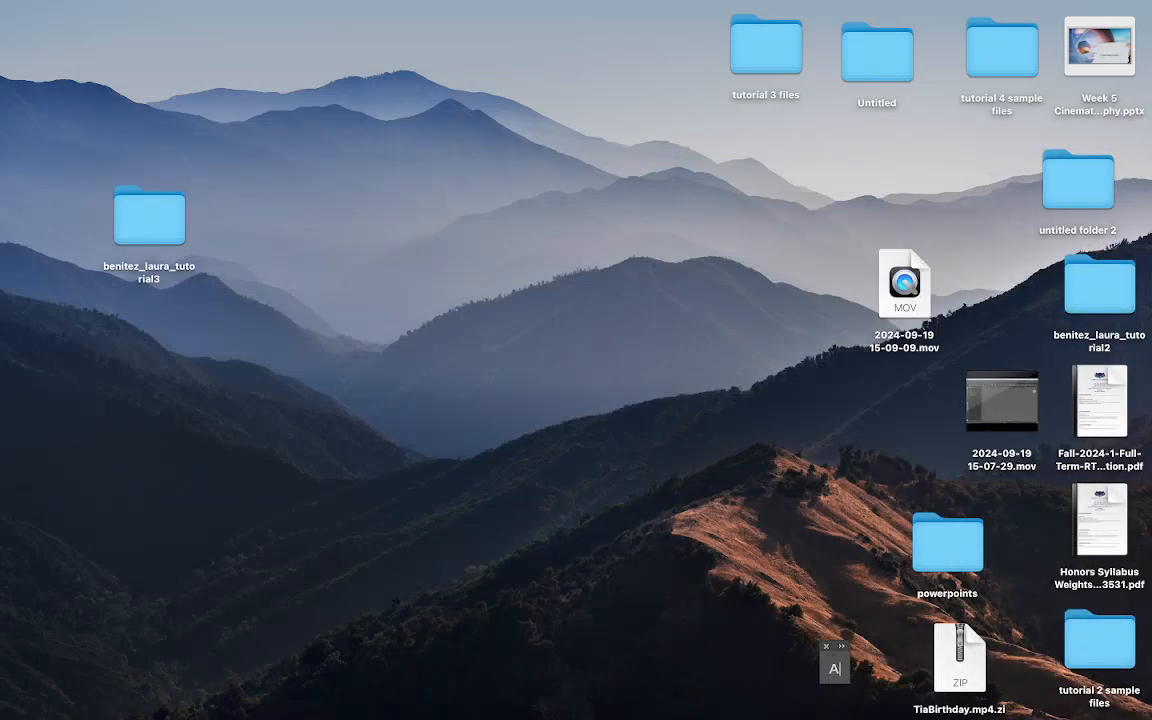
- Open the Maya project's sourceimages folder and drag wooden_crate.jpg onto the Photoshop canvas
click(157, 226)
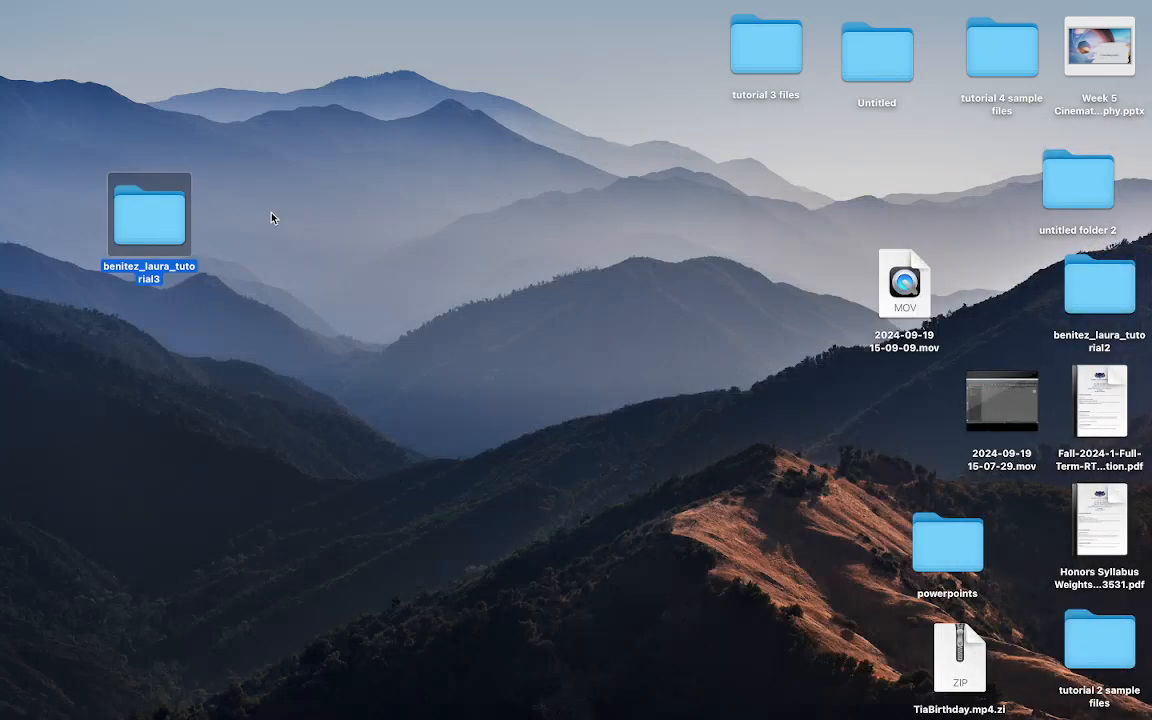
click(768, 62)
click(150, 222)
double_click(150, 222)
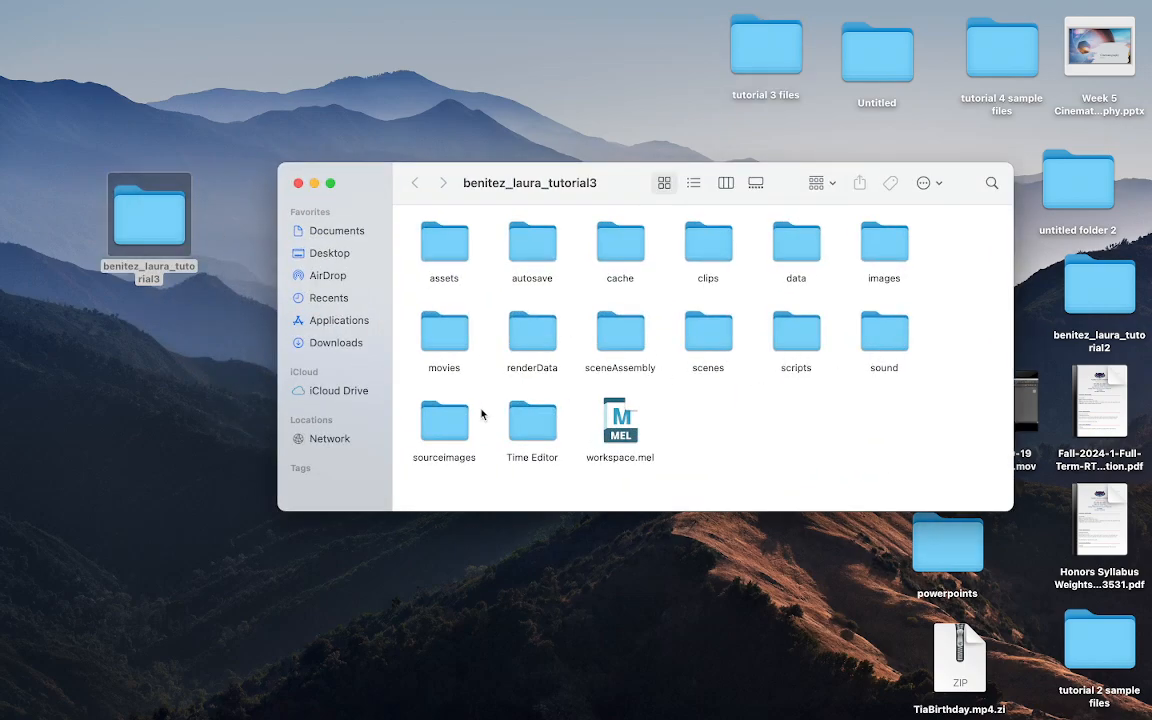
double_click(446, 425)
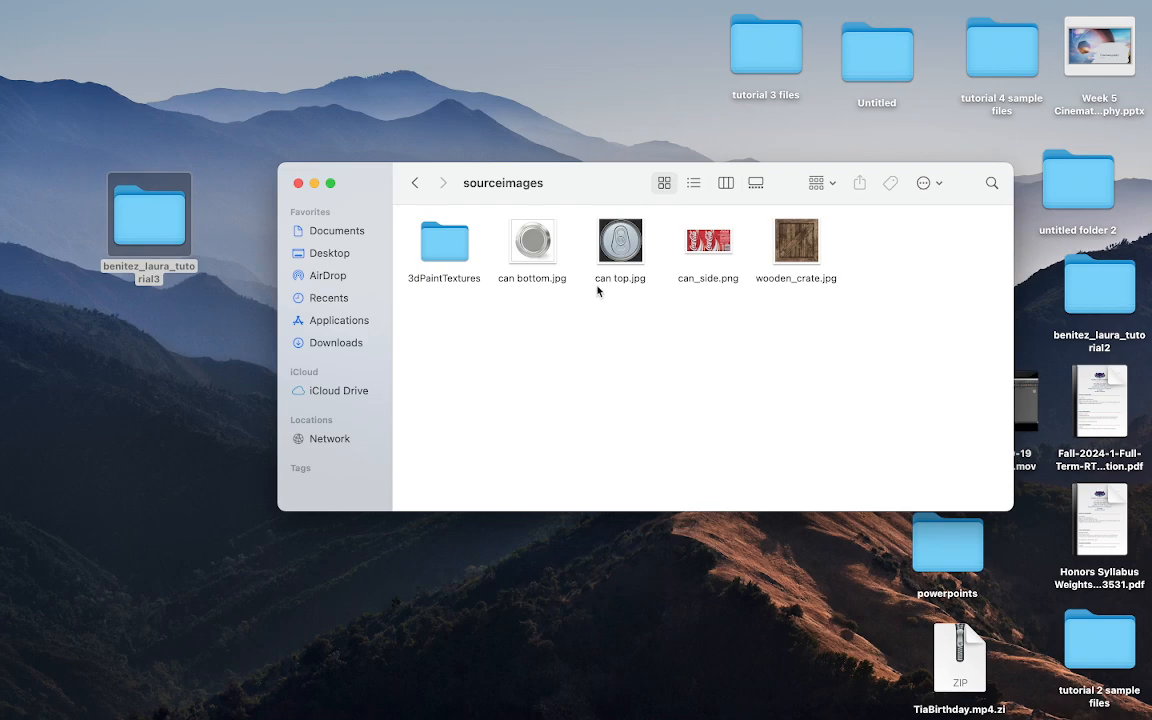
drag(796, 245, 1151, 320)
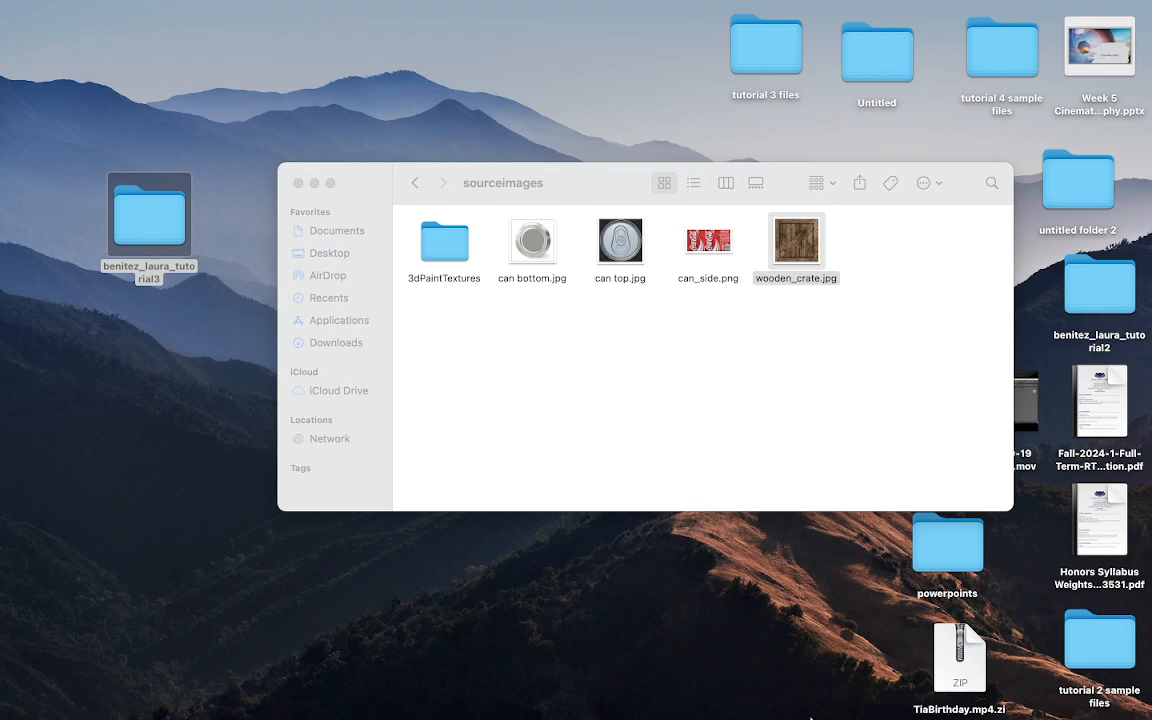
- Force quit the unresponsive Photoshop from the Dock and bring its window back on screen
mouse_move(787, 717)
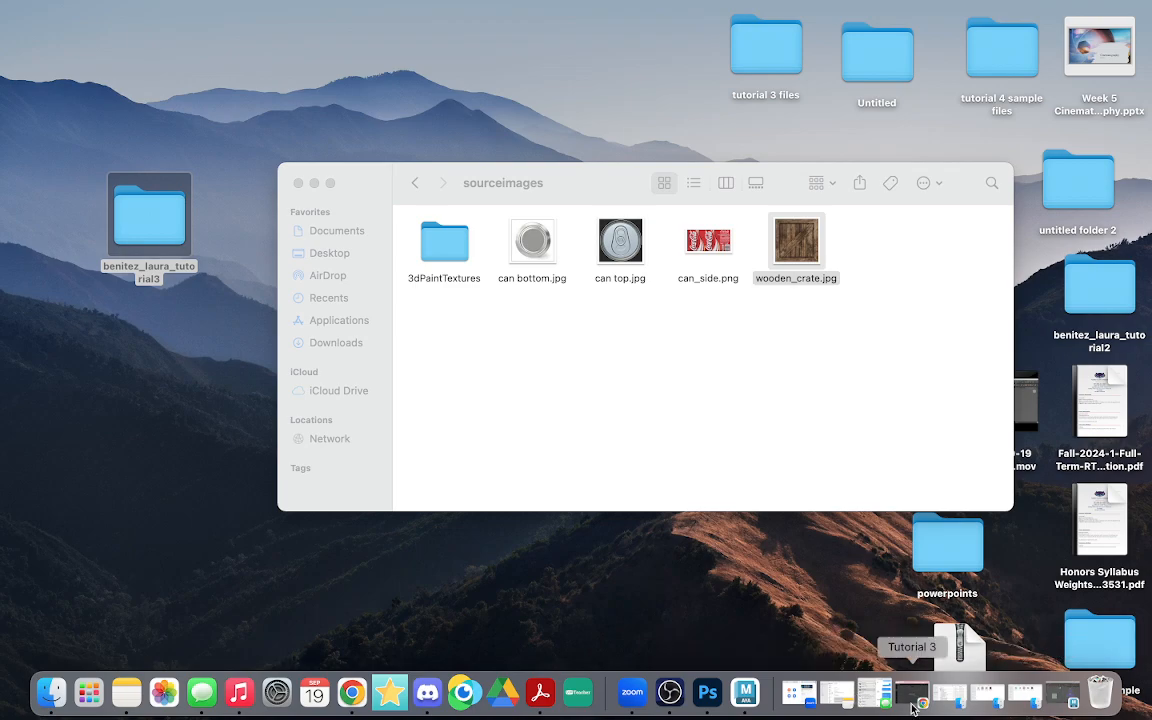
right_click(706, 695)
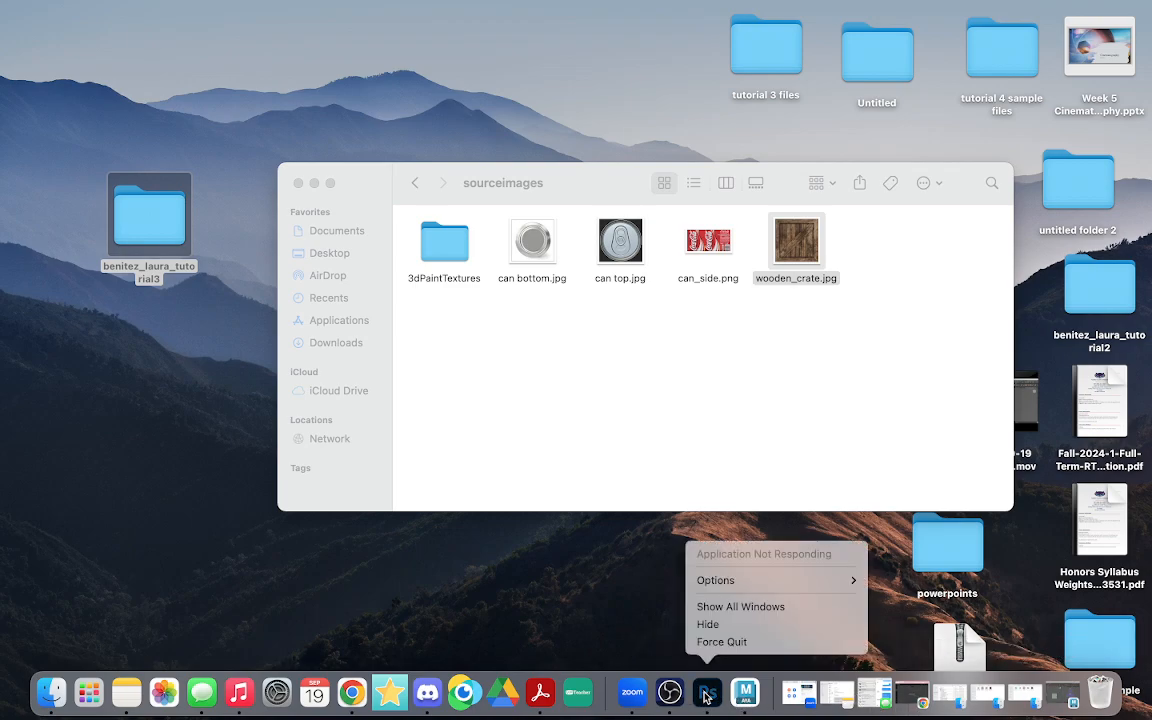
click(720, 642)
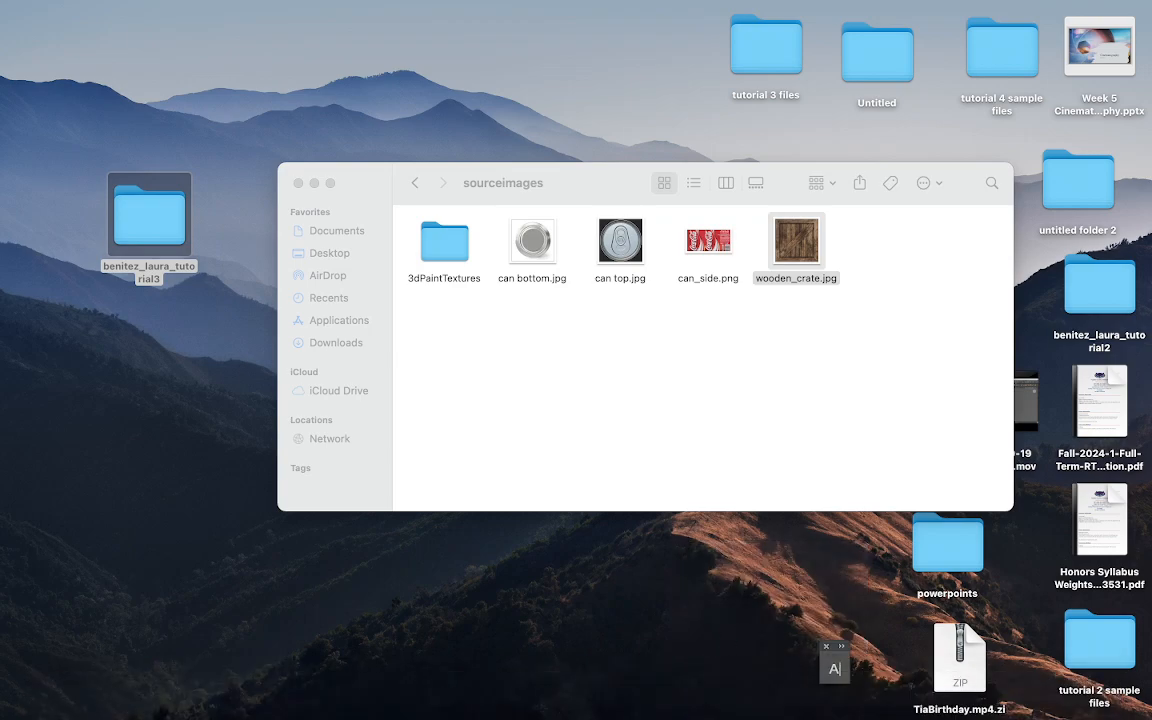
drag(1151, 146, 568, 8)
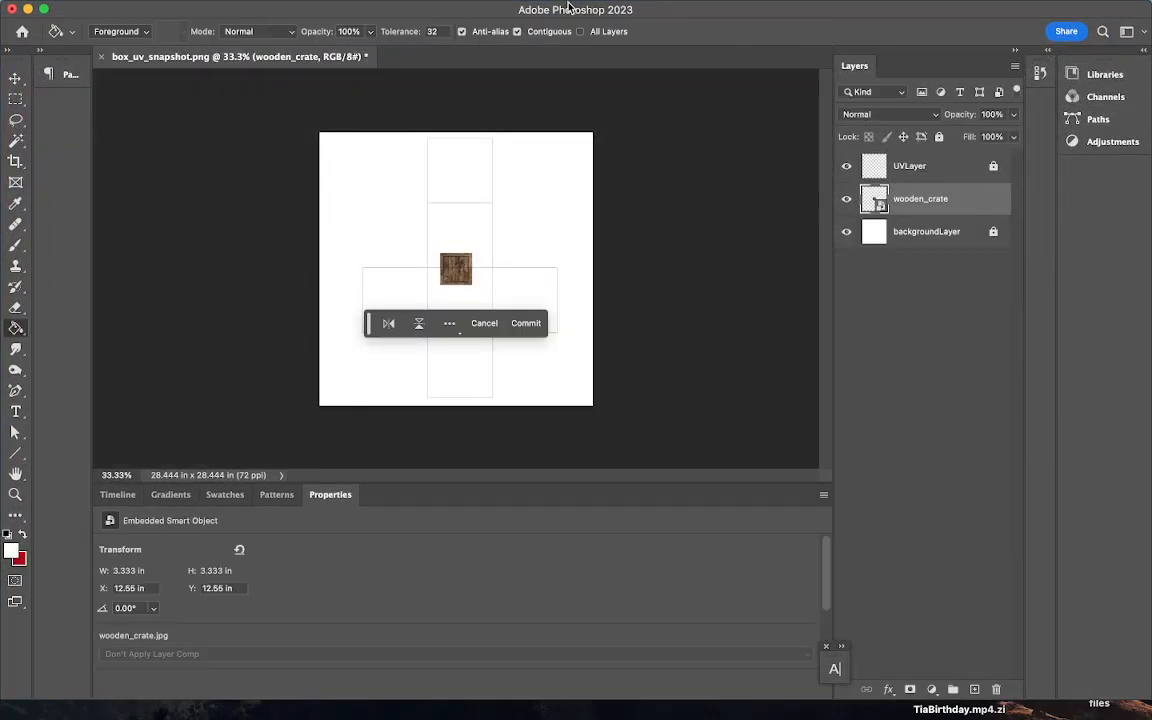
- Commit the crate placement and Free Transform it larger onto a UV square
key(Return)
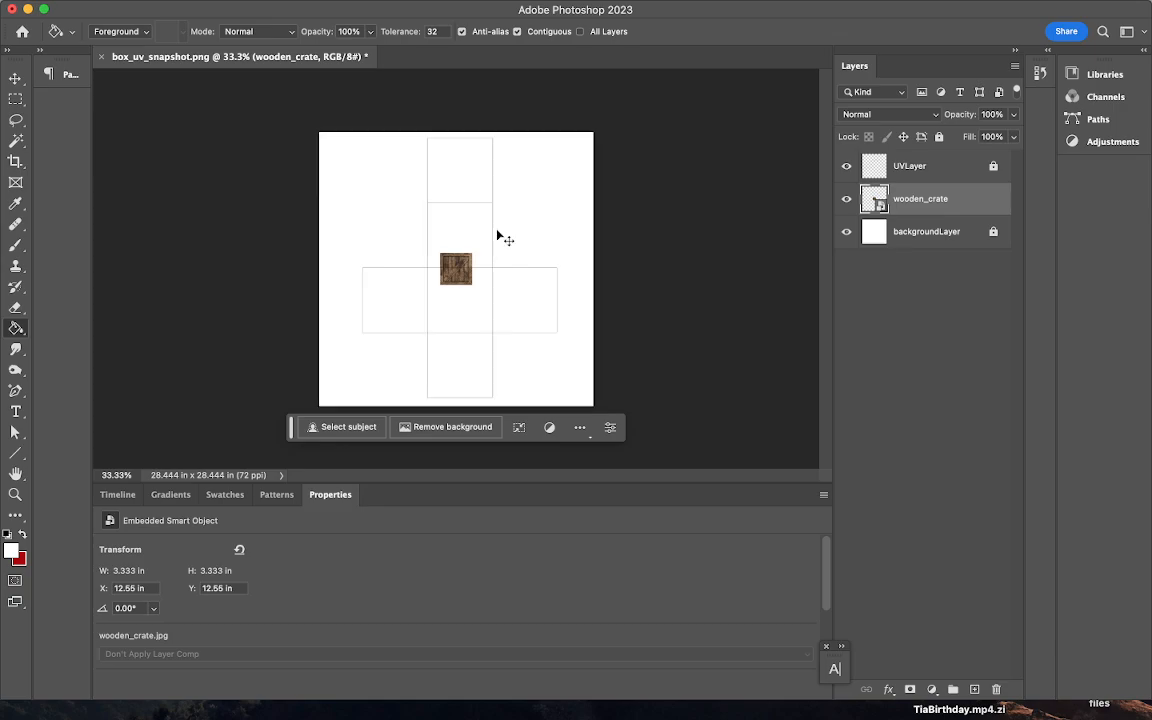
key(super+equal)
key(super+equal)
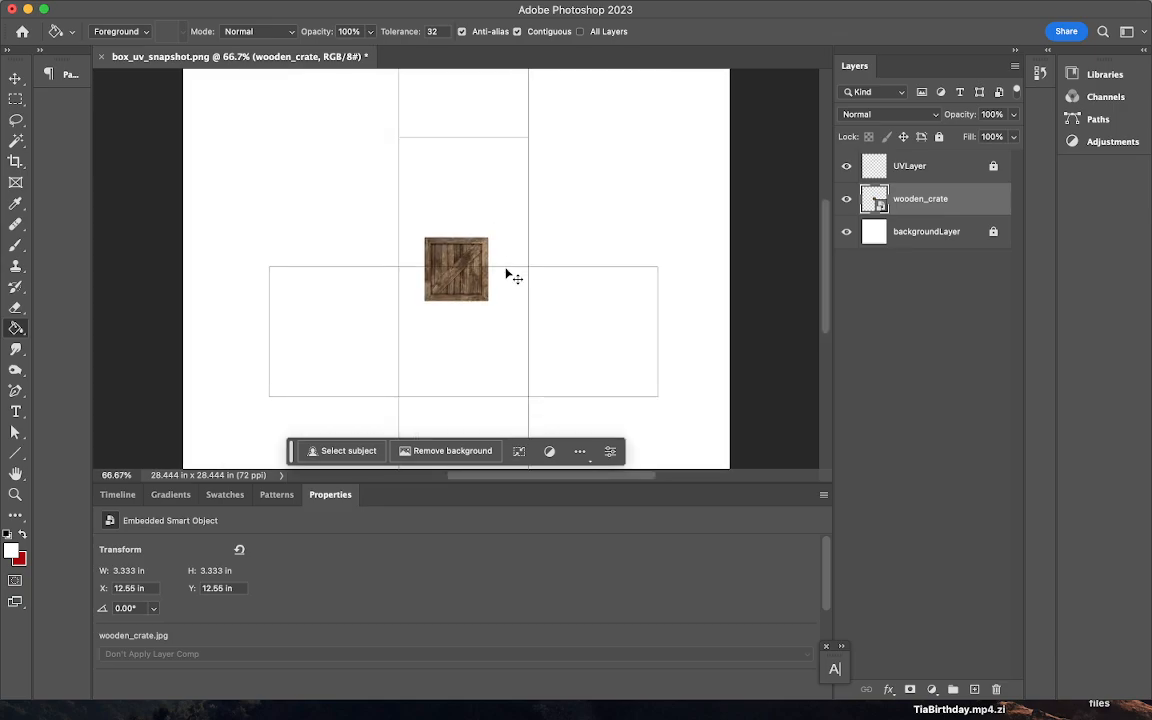
key(super+t)
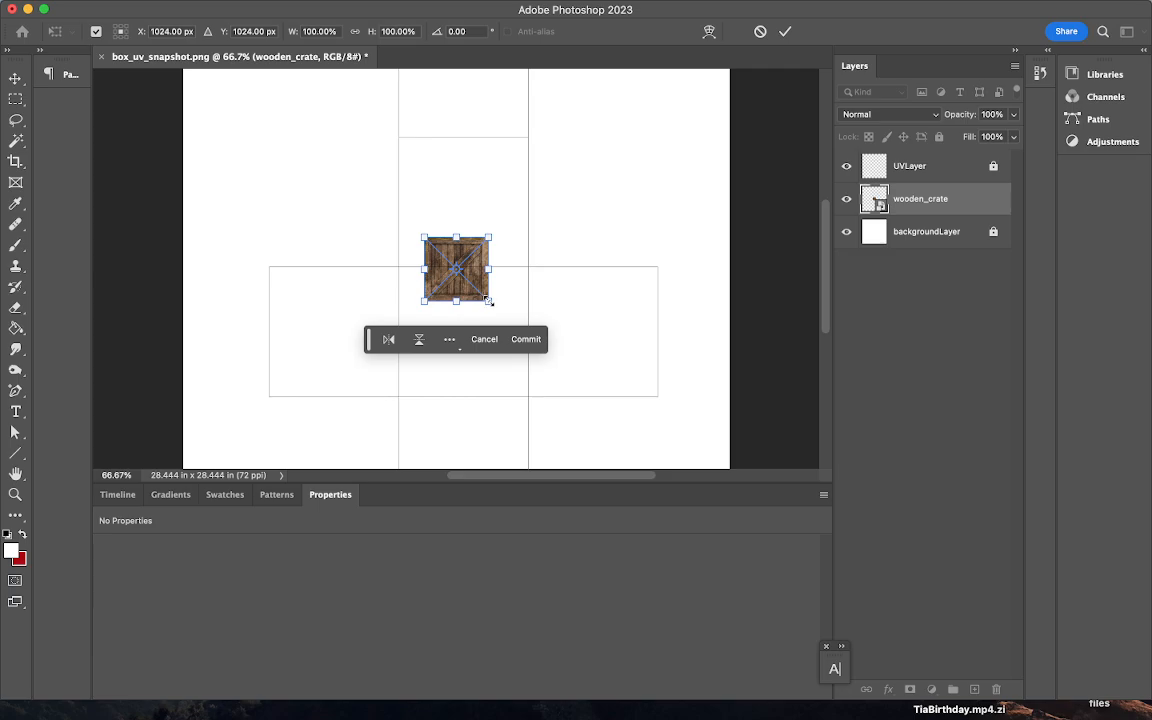
drag(488, 300, 497, 316)
drag(509, 338, 511, 342)
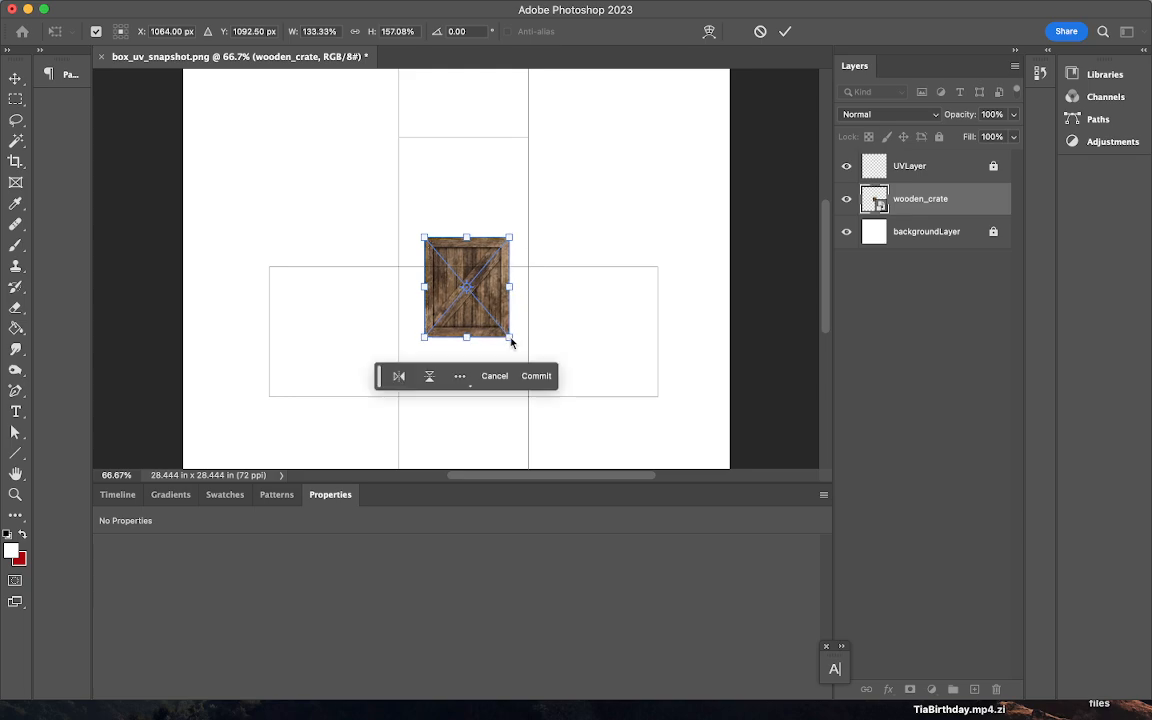
key(super+z)
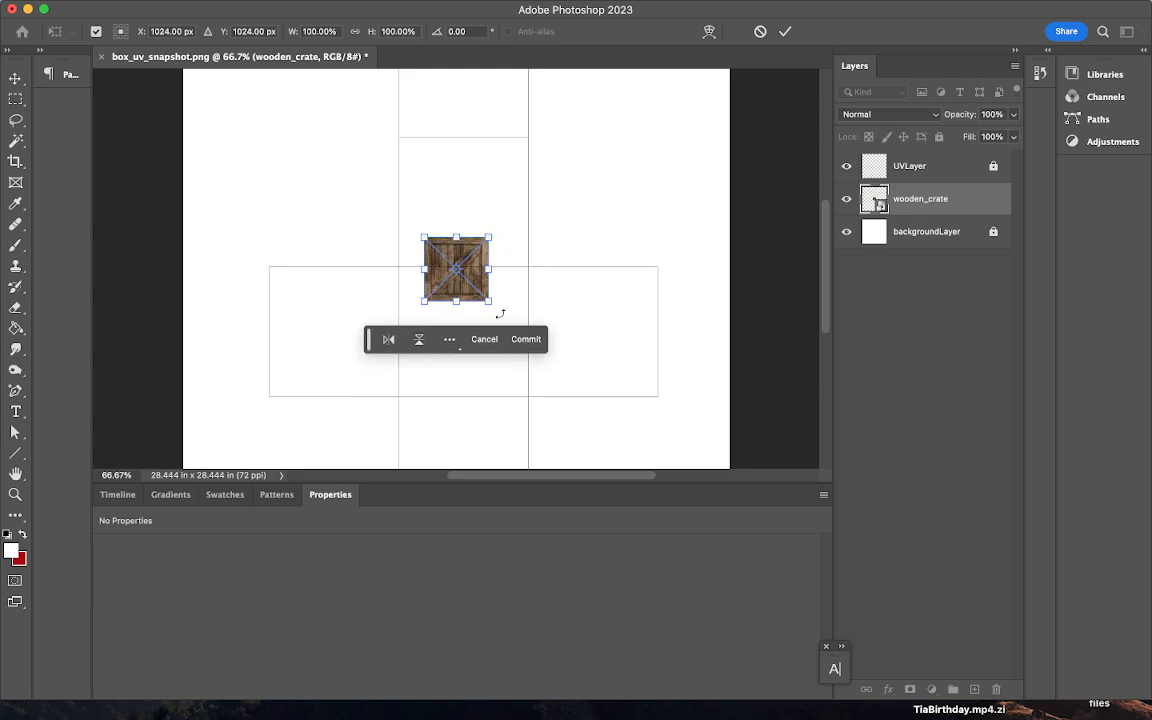
drag(488, 299, 569, 392)
drag(555, 319, 398, 352)
- Nudge and resize the crate to match the UV square's width and height, then apply
key(super+equal)
key(super+equal)
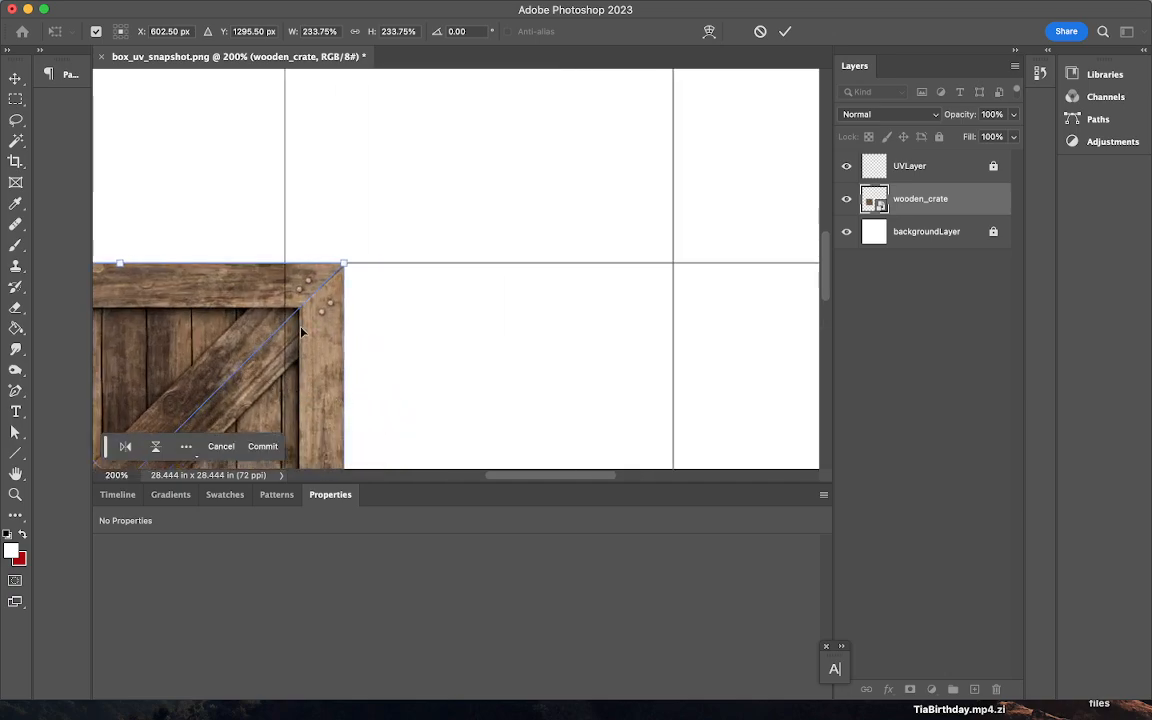
drag(489, 476, 432, 478)
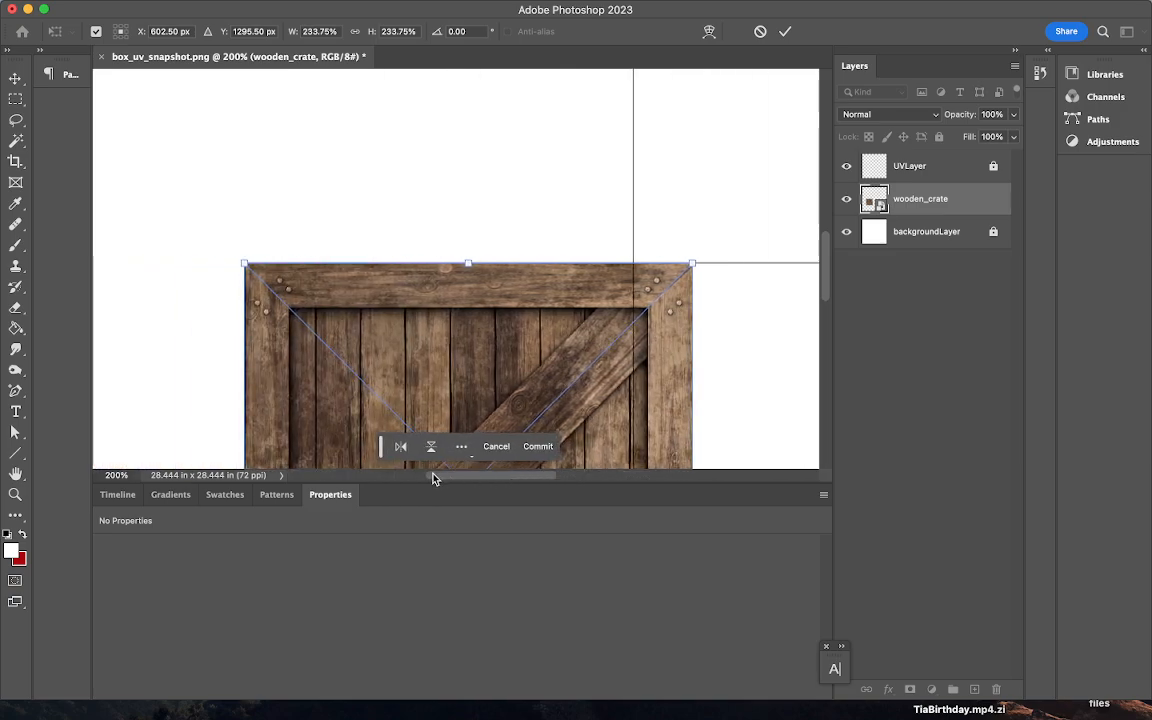
drag(825, 249, 826, 284)
drag(467, 242, 466, 238)
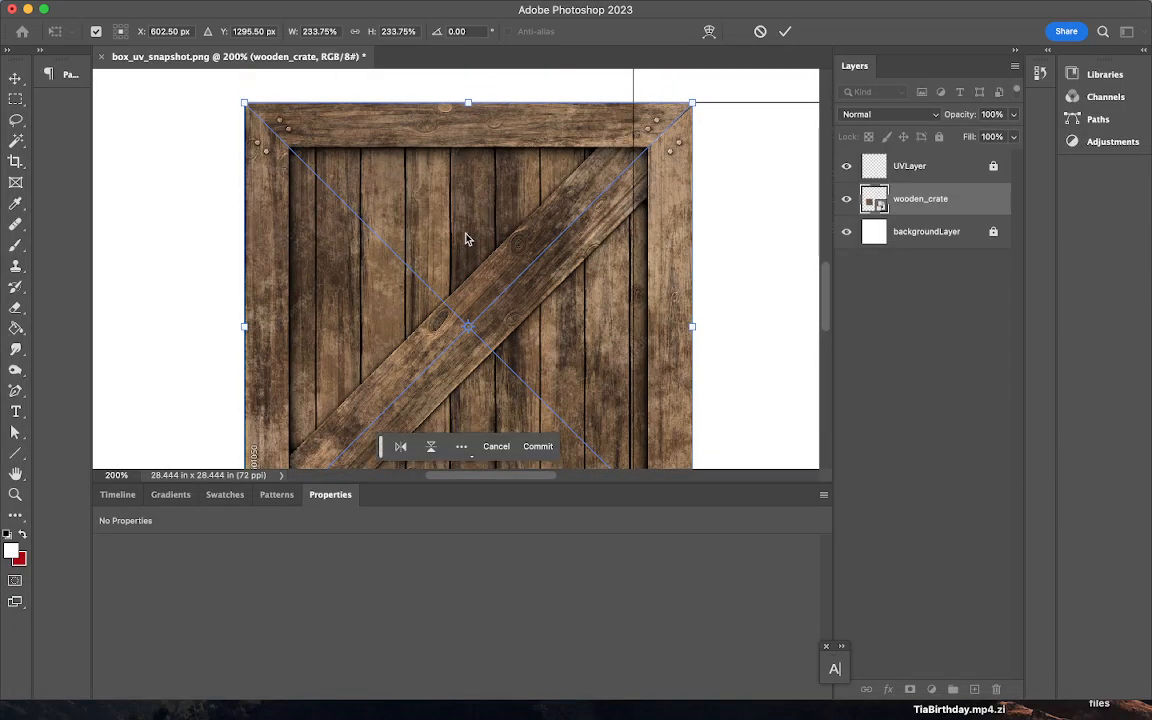
key(Up)
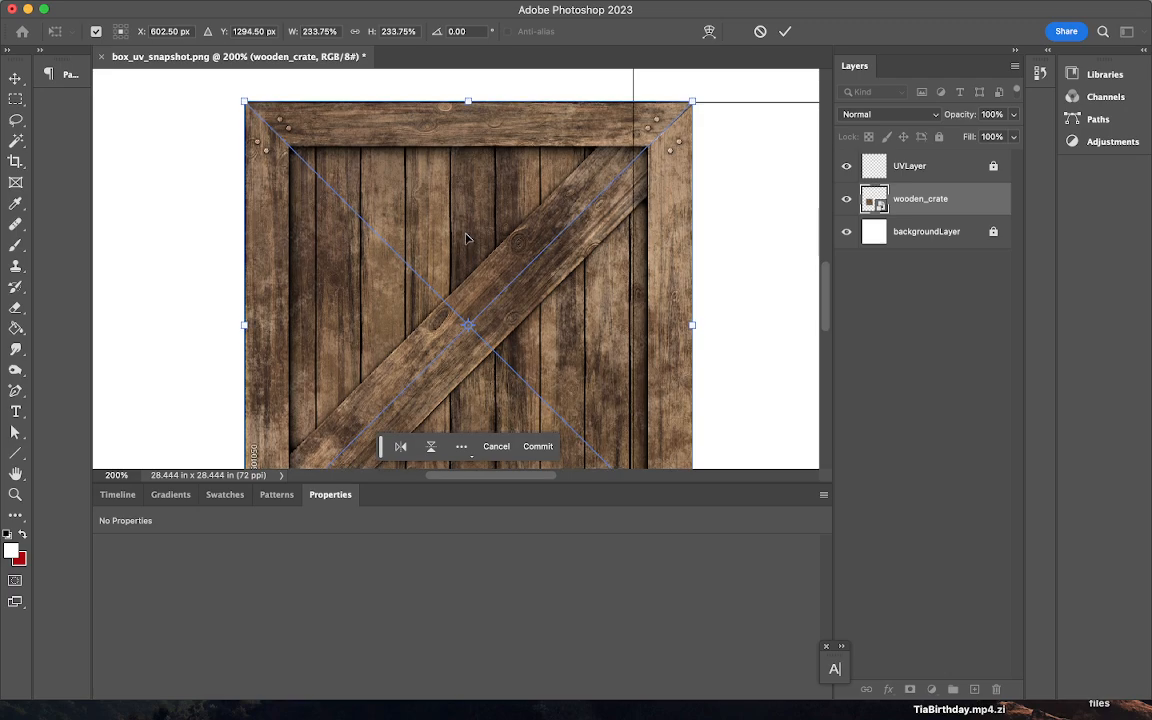
key(Up)
key(Up)
key(Left)
key(Left)
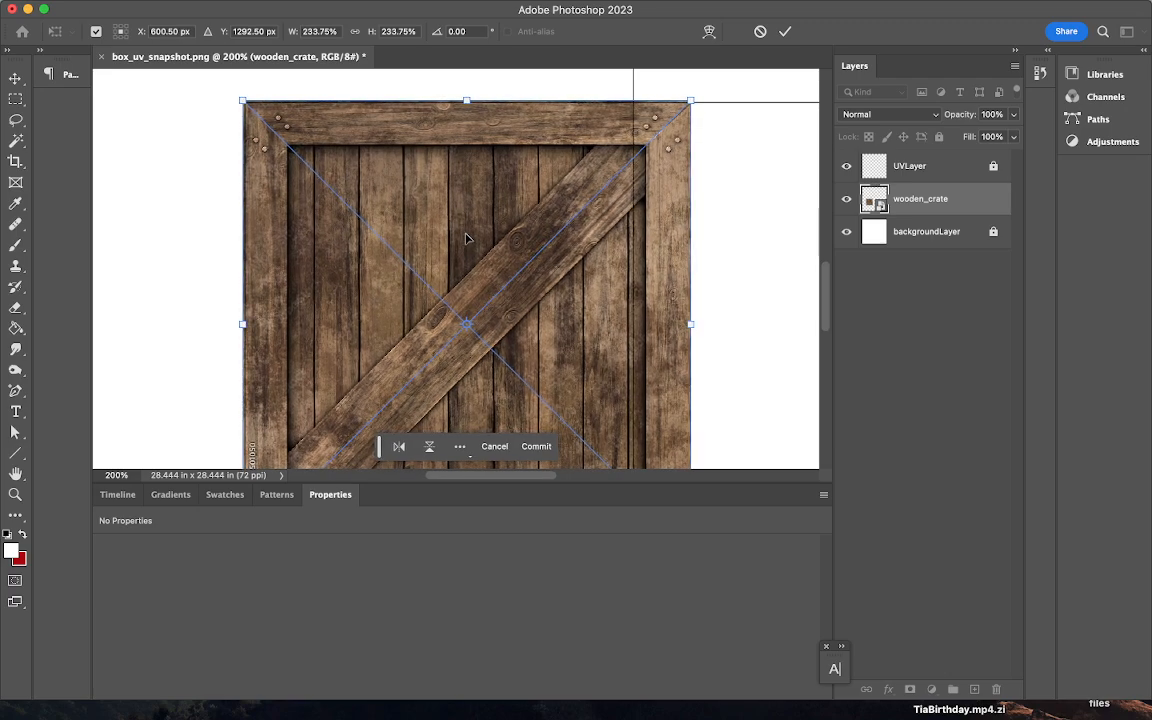
drag(695, 331, 638, 324)
scroll(826, 282, down, 5)
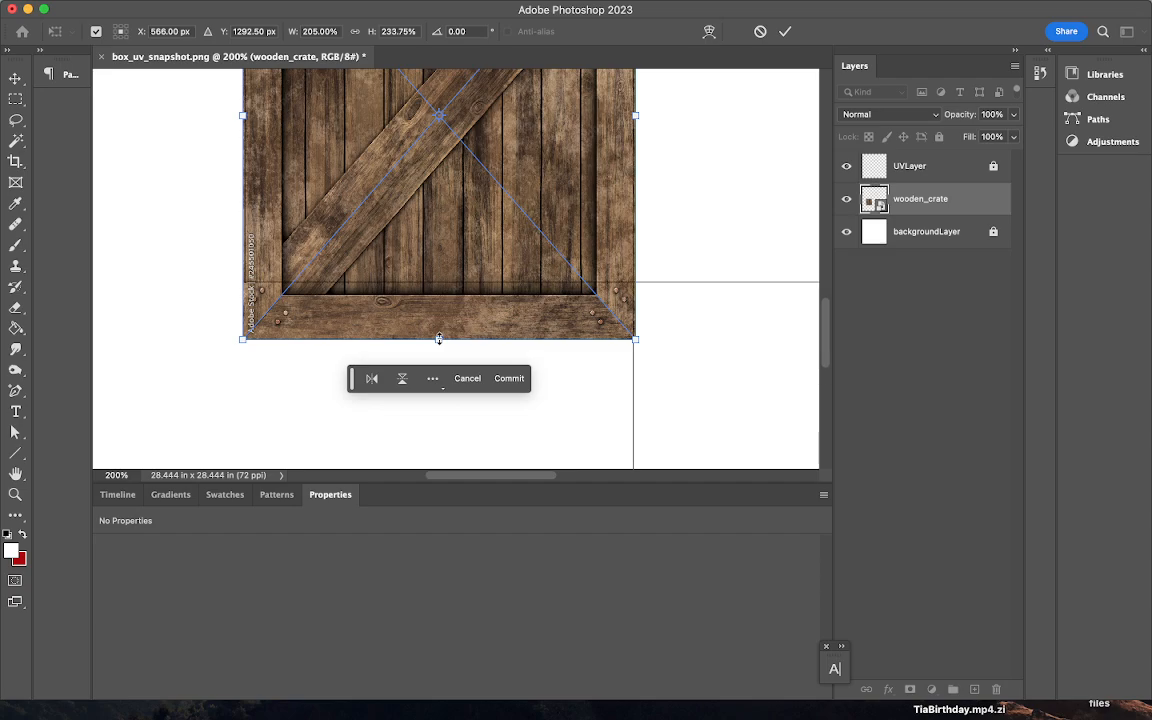
drag(439, 339, 452, 287)
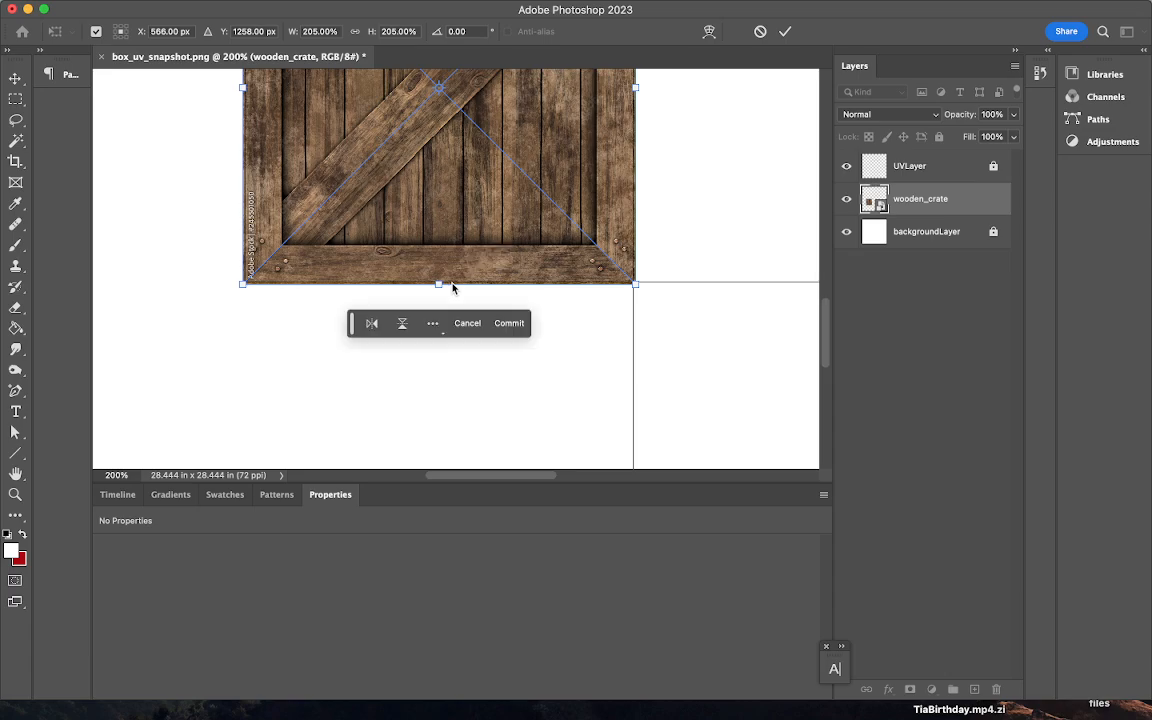
key(Return)
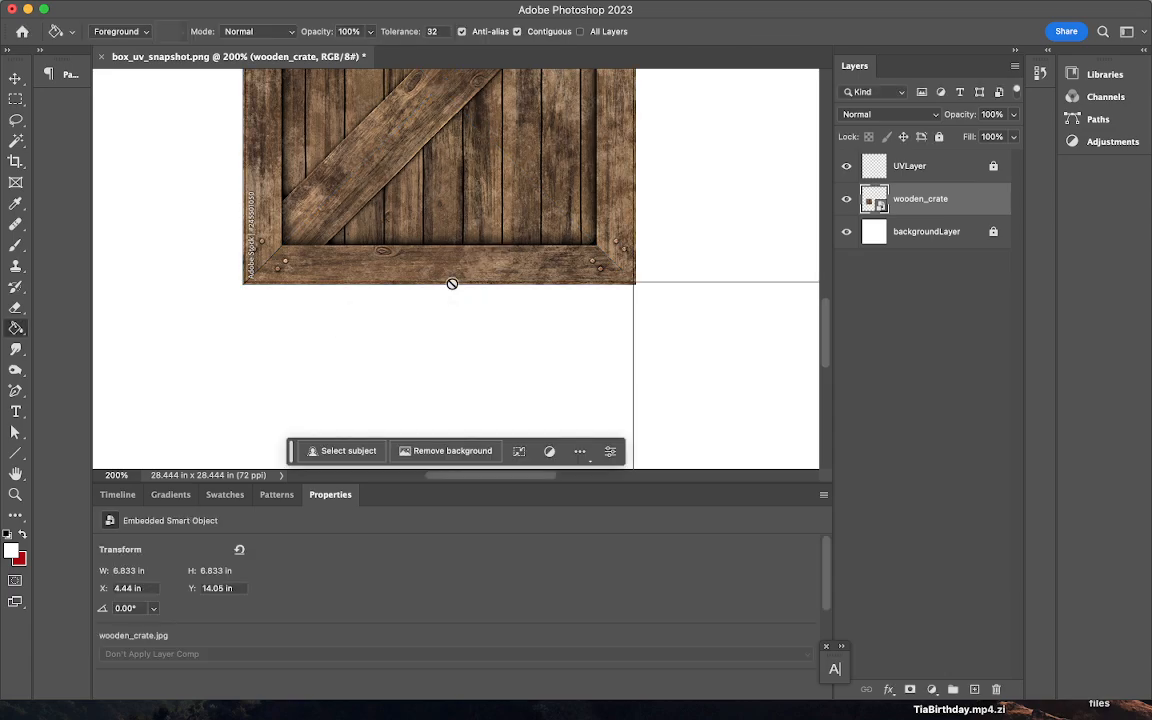
- Alt-drag a duplicate of the crate into the square to its right
scroll(448, 302, up, 1)
scroll(449, 303, down, 2)
scroll(449, 303, up, 10)
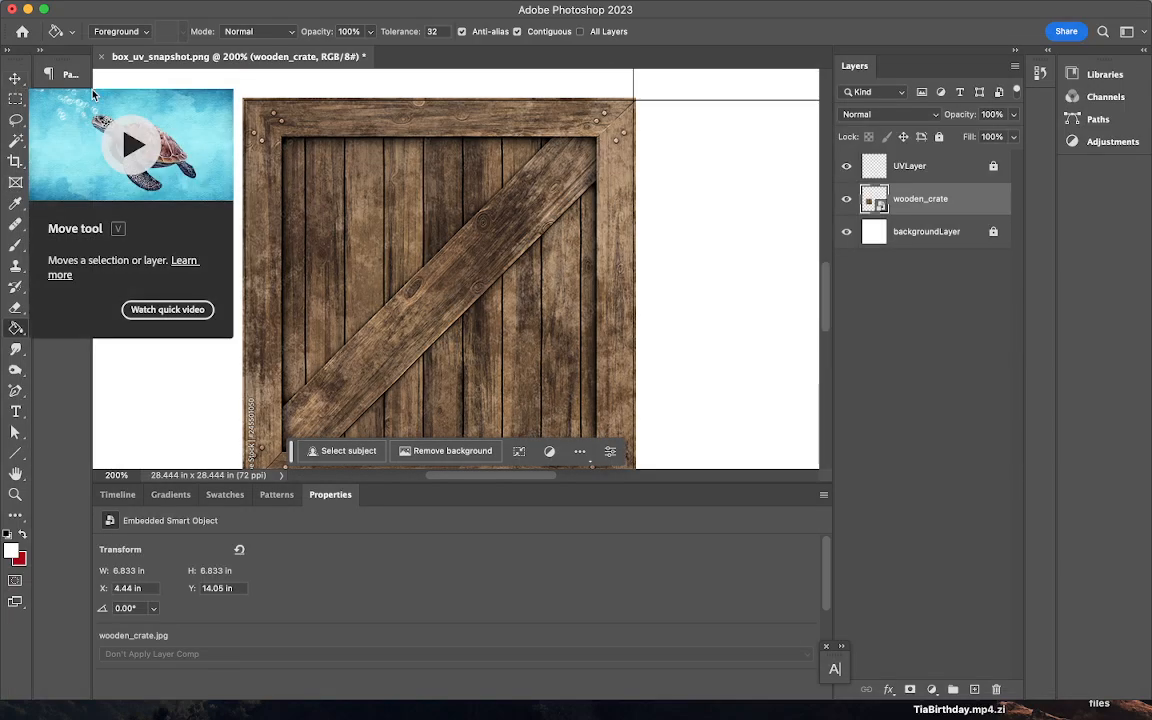
click(15, 81)
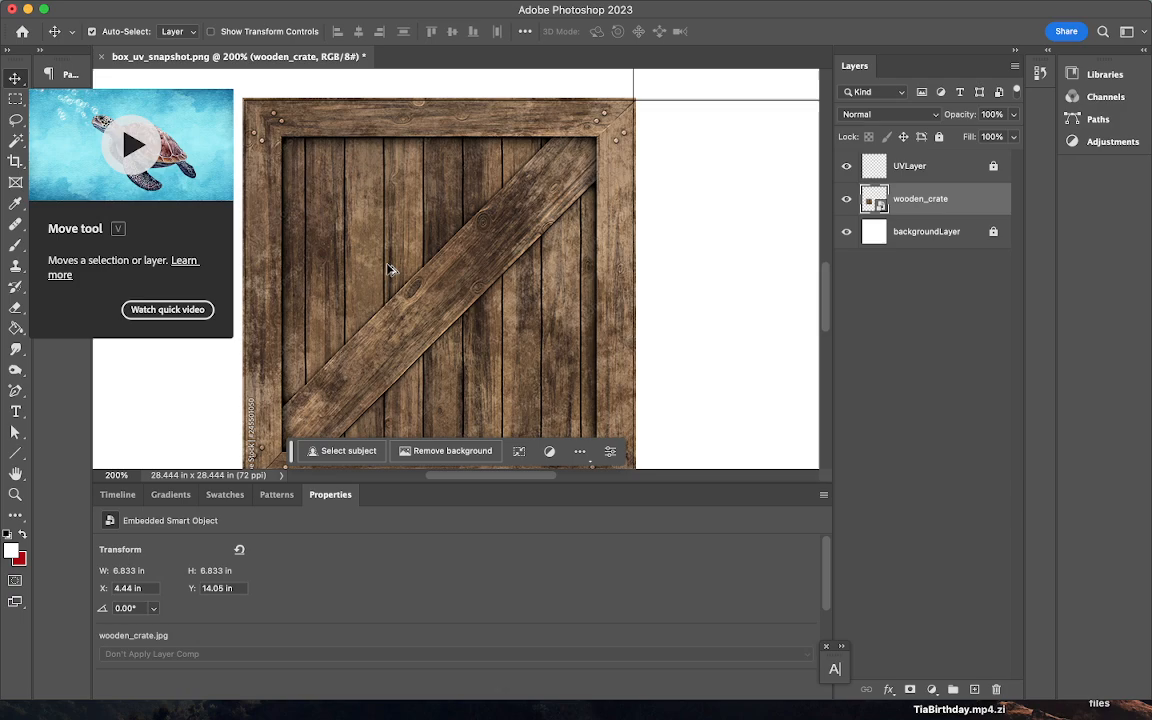
alt+drag(391, 270, 770, 270)
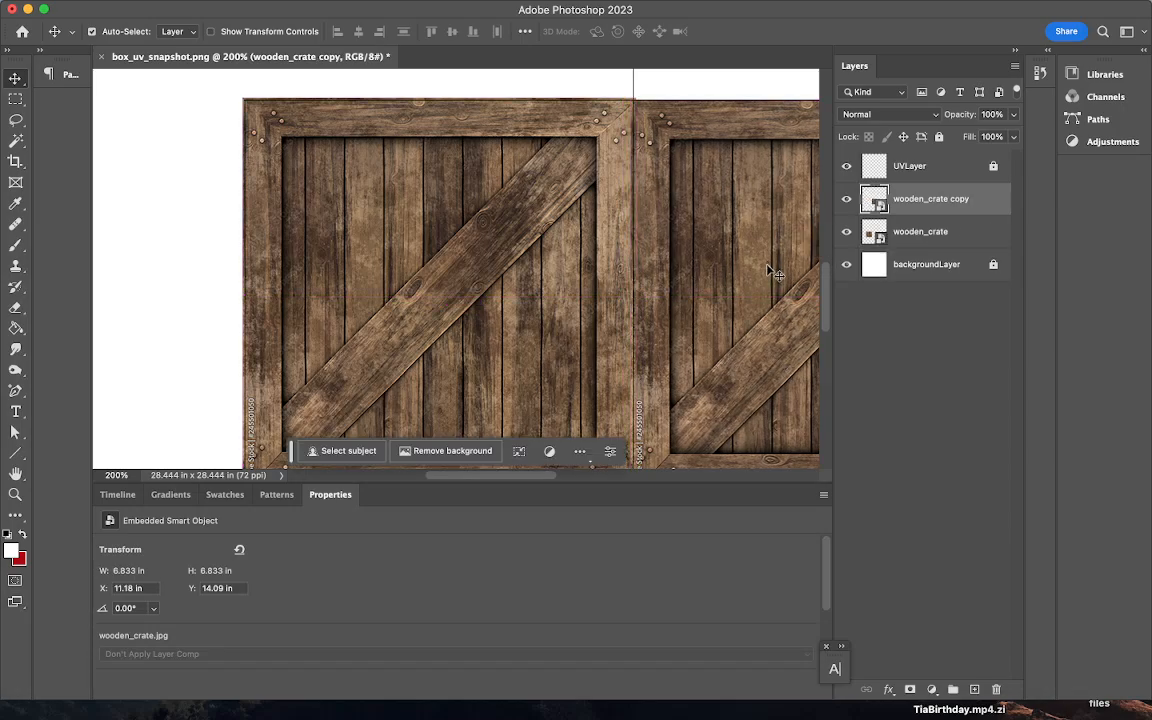
- Nudge the crate copy up and Alt-drag a duplicate into the square above it
key(Up)
key(Up)
key(Up)
key(Up)
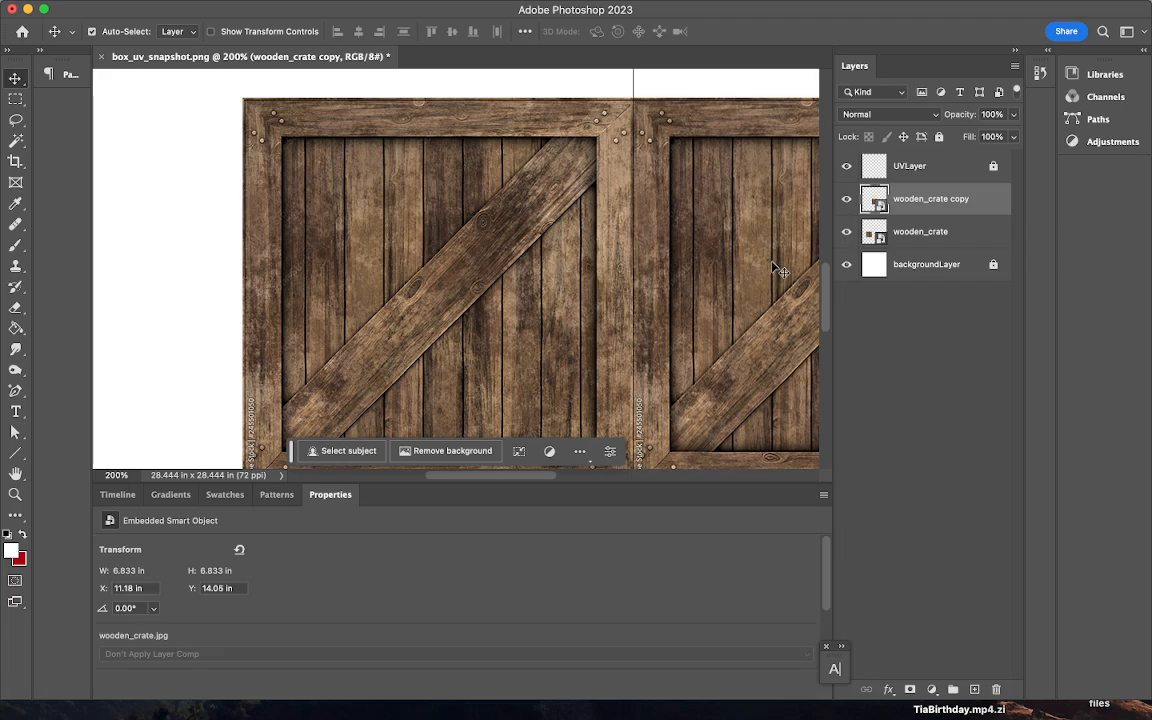
scroll(775, 268, up, 5)
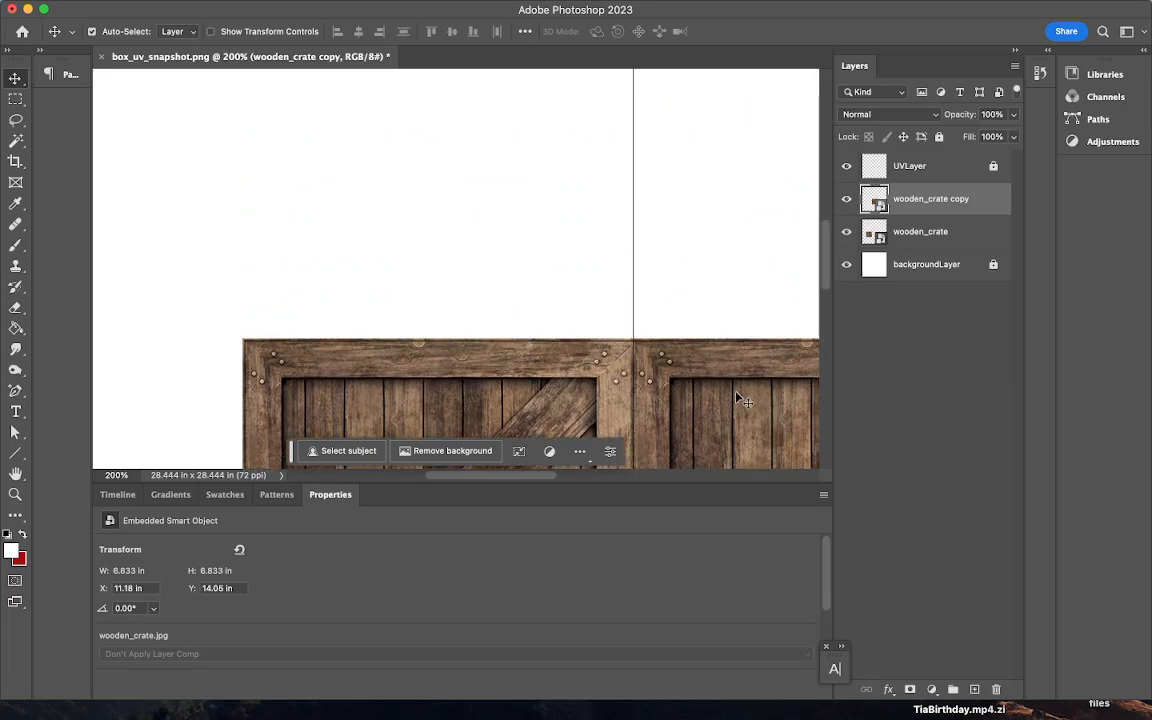
drag(735, 400, 728, 75)
drag(670, 264, 676, 208)
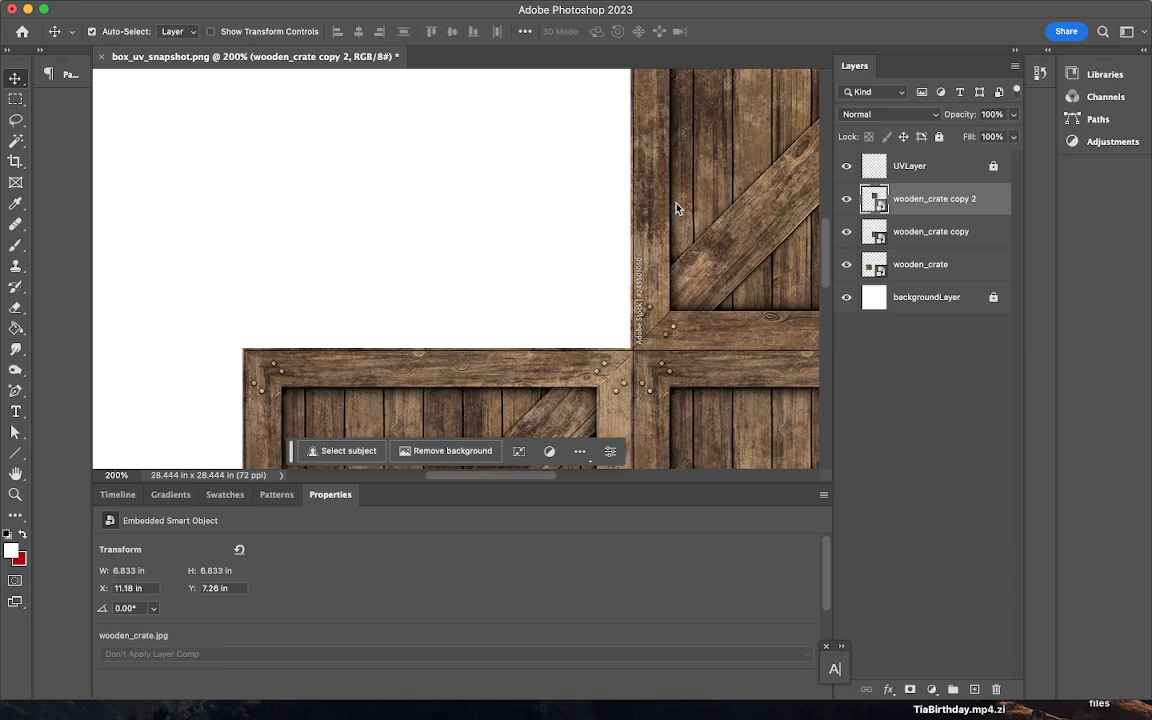
- Duplicate the crate into the top square at X 11.18 in, Y 0.5 in, then select the middle copy
scroll(631, 383, up, 5)
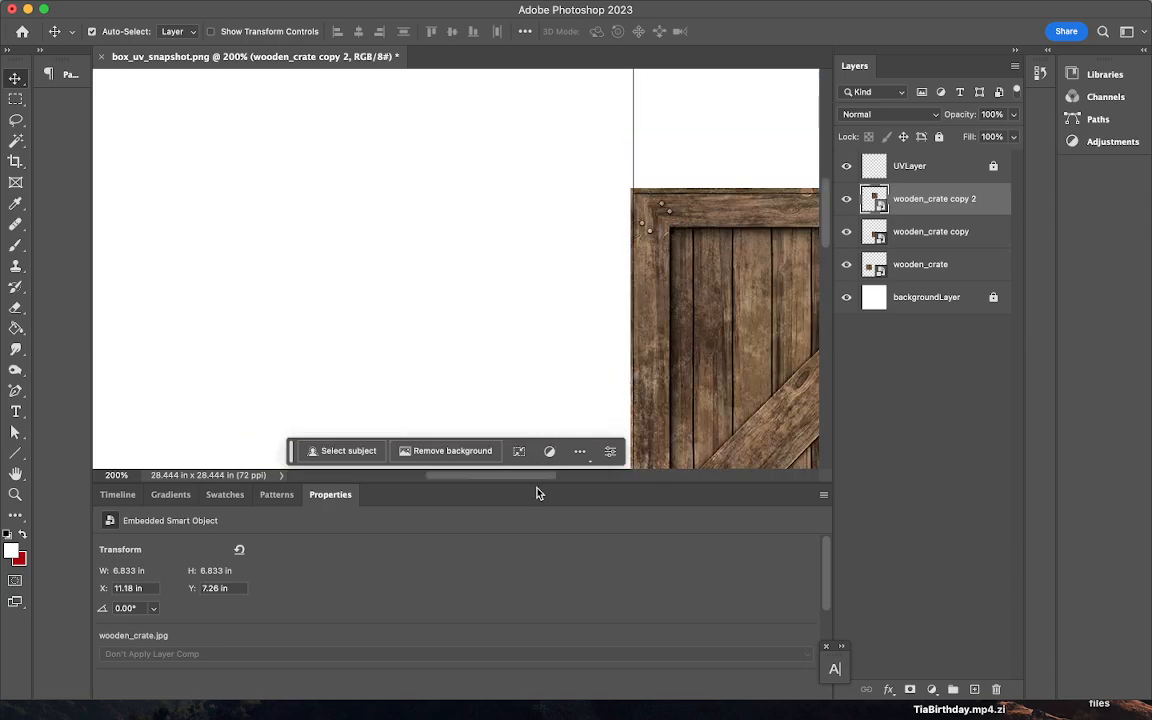
drag(522, 478, 567, 480)
scroll(656, 314, up, 5)
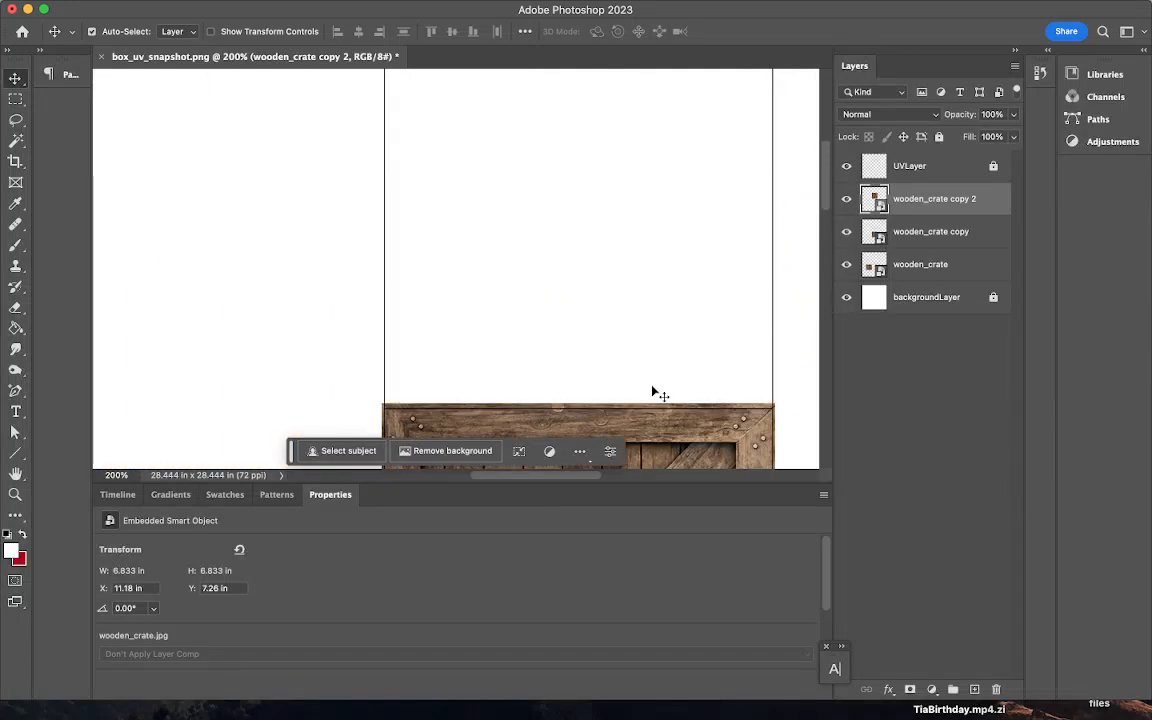
drag(648, 395, 614, 62)
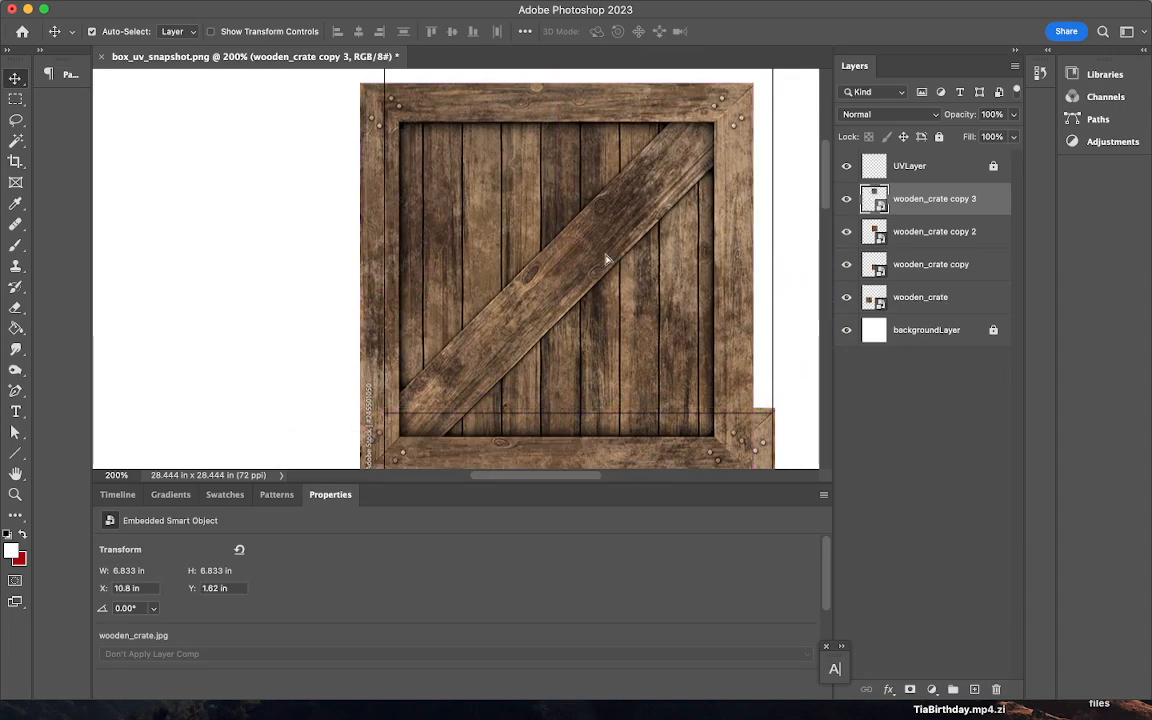
drag(606, 260, 628, 200)
key(Down)
key(Down)
key(Down)
key(Down)
key(Down)
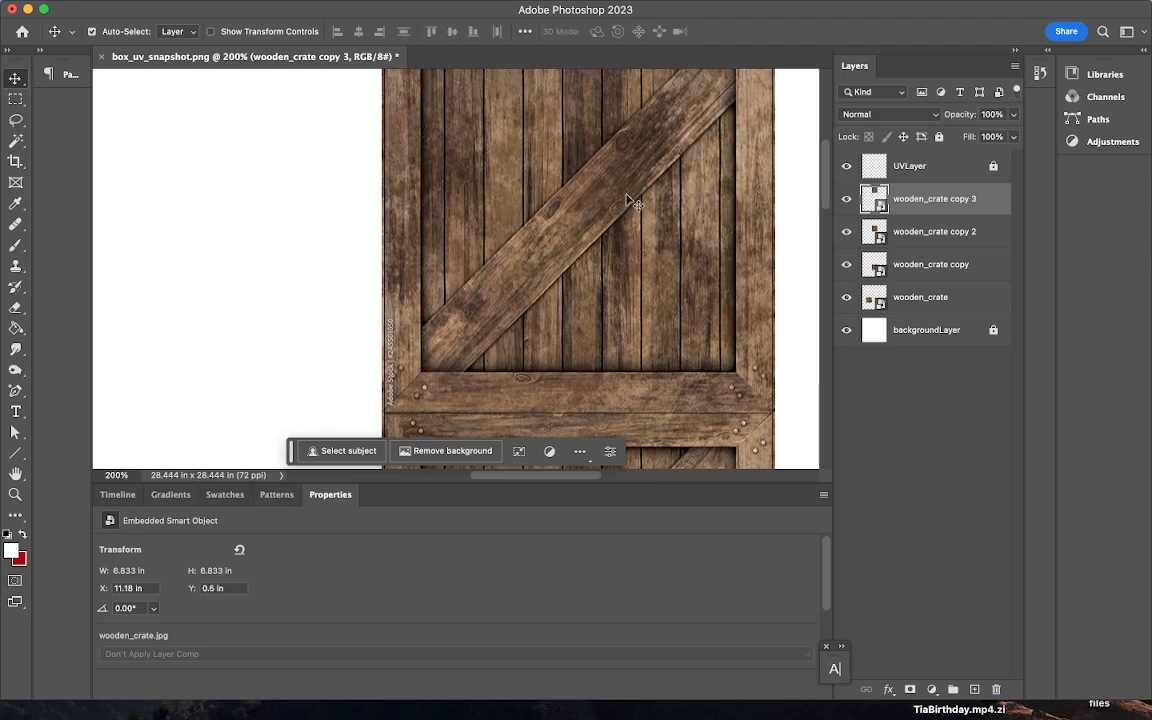
scroll(609, 272, up, 5)
scroll(609, 272, down, 10)
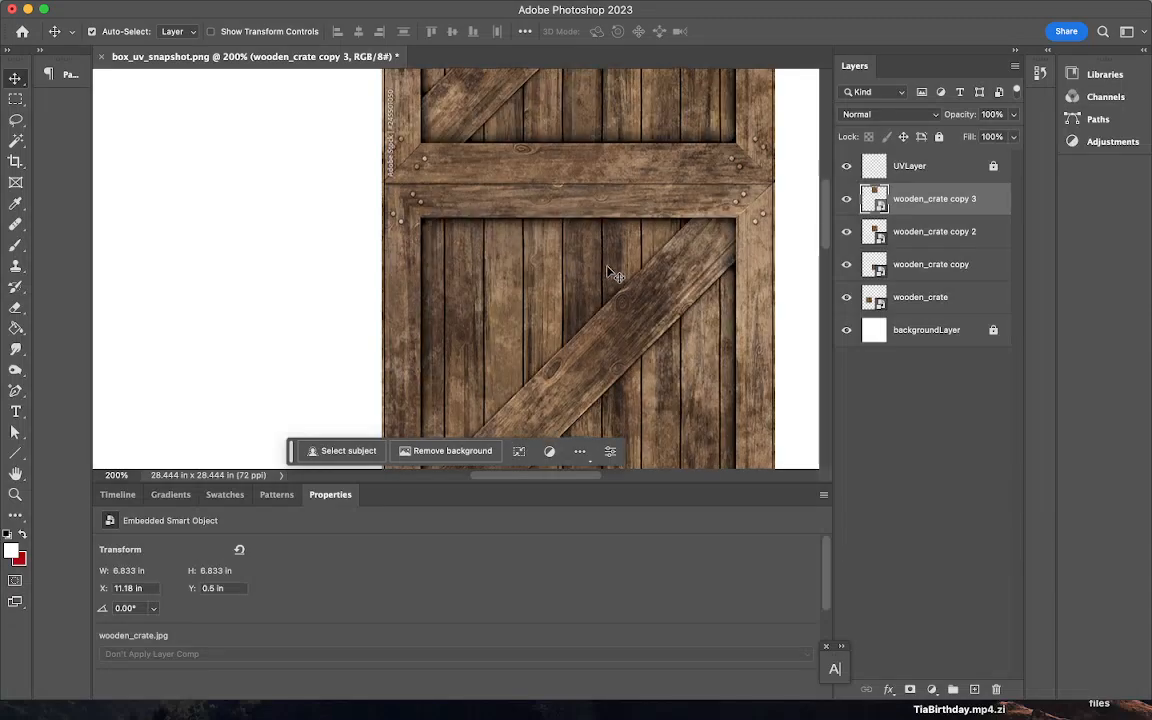
scroll(609, 274, down, 5)
scroll(611, 265, down, 2)
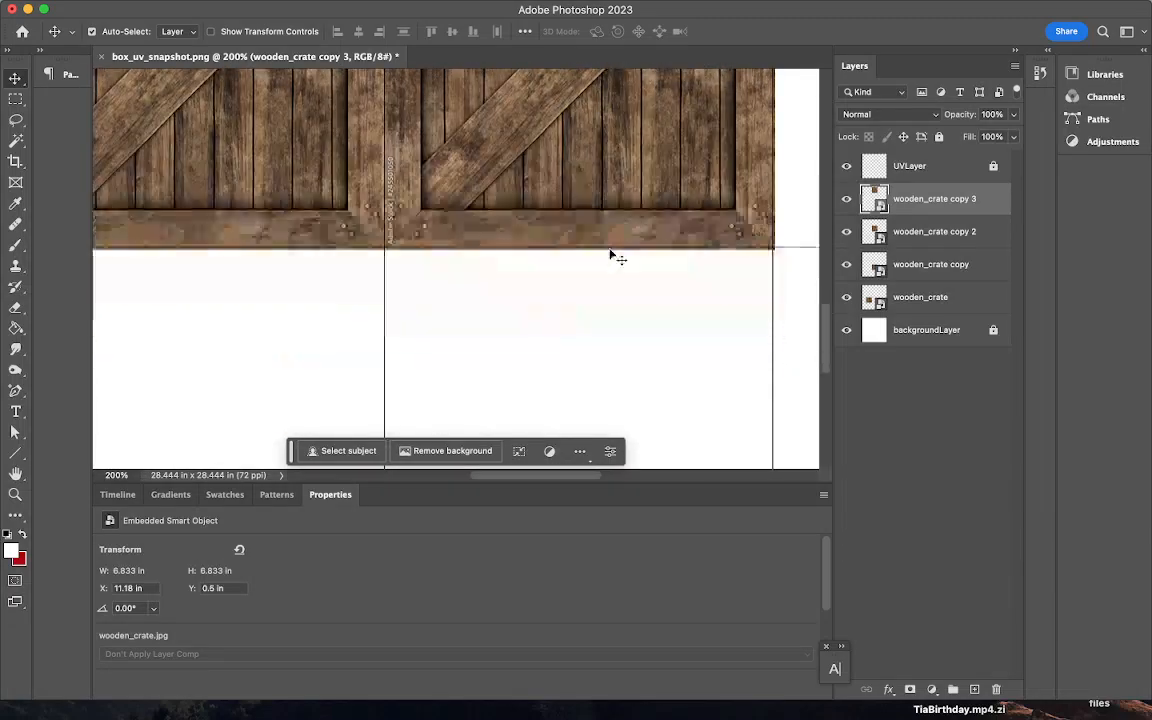
click(610, 162)
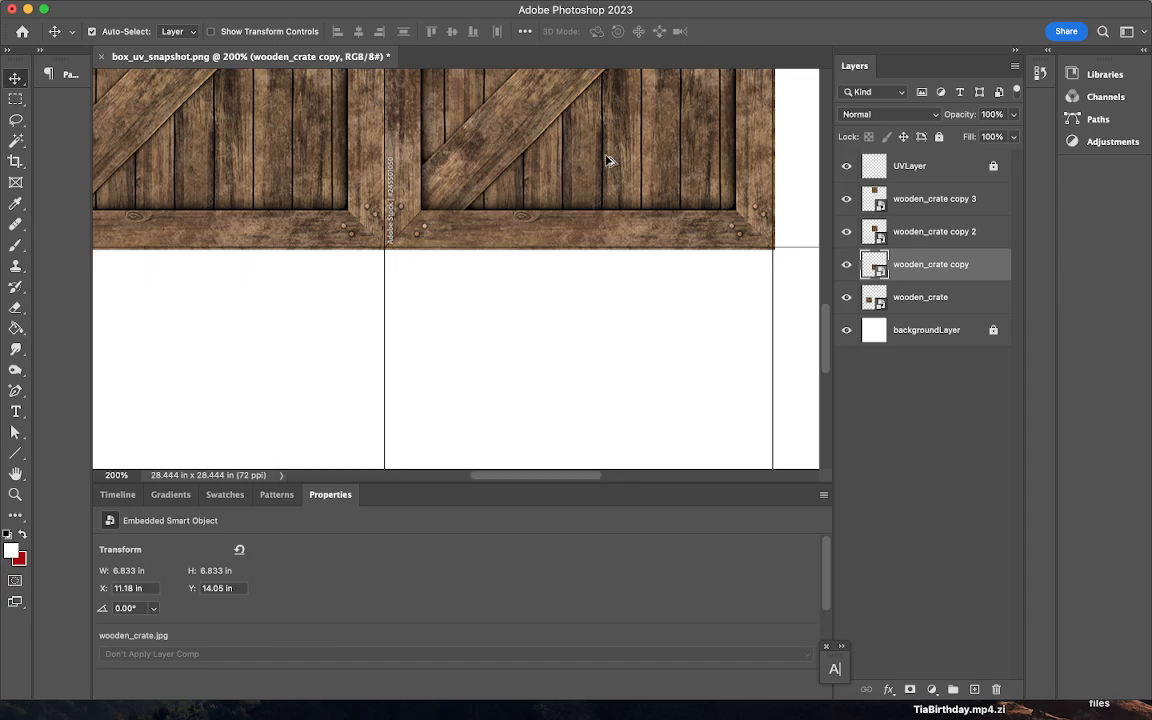
- Alt-drag a crate copy into the square below and nudge it into alignment
drag(610, 162, 588, 448)
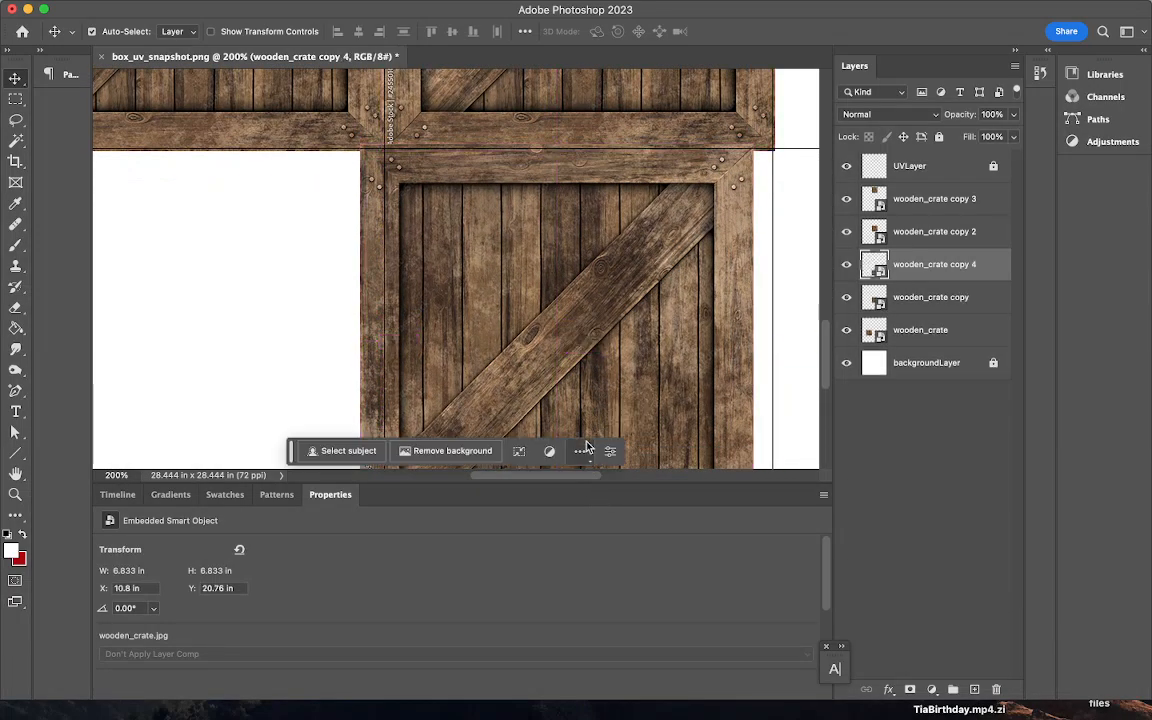
key(Right)
key(Right)
key(Right)
key(Right)
key(Right)
key(Right)
key(Right)
key(Right)
key(Right)
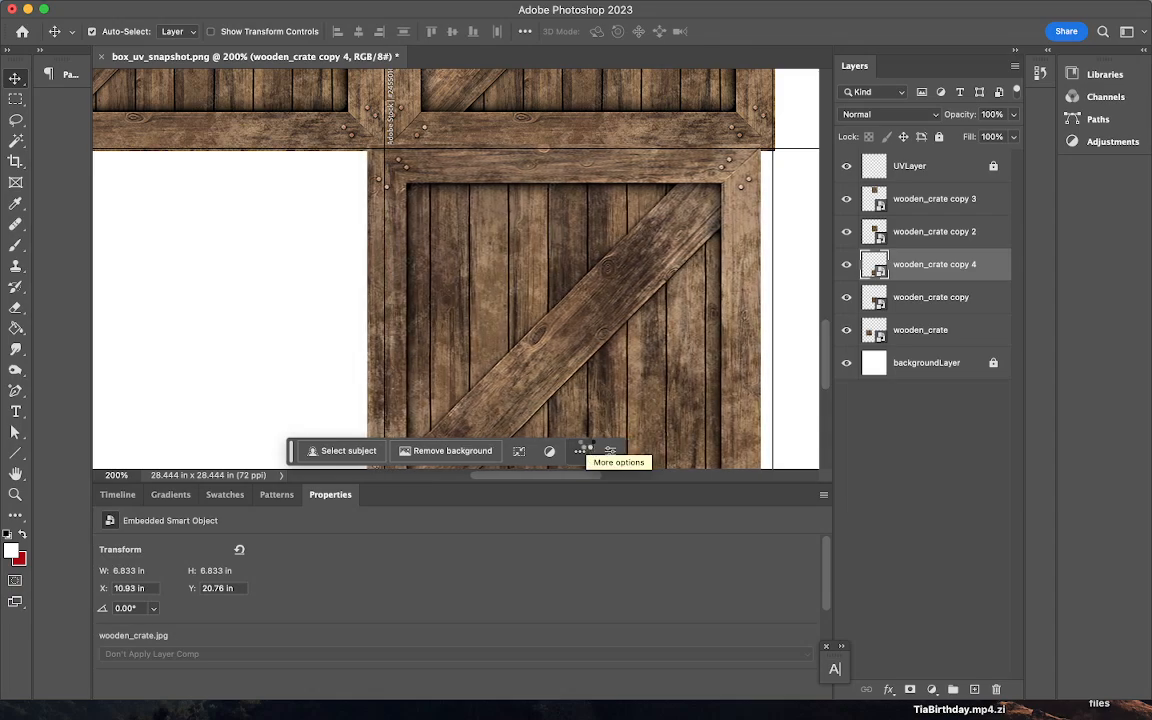
key(Right)
key(Right)
key(Right)
key(Right)
key(Right)
key(Right)
key(Right)
key(Right)
key(Right)
key(Right)
key(Right)
key(Right)
key(Right)
key(Right)
key(Right)
key(Right)
key(Right)
key(Right)
key(Right)
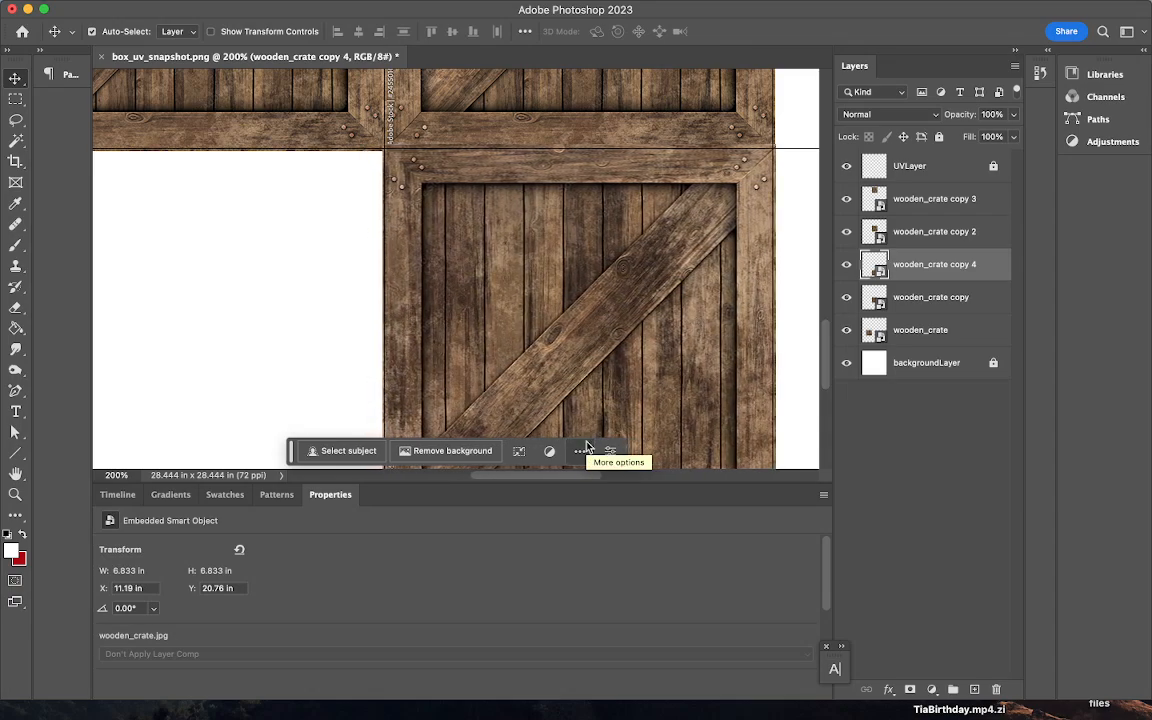
key(Down)
key(Down)
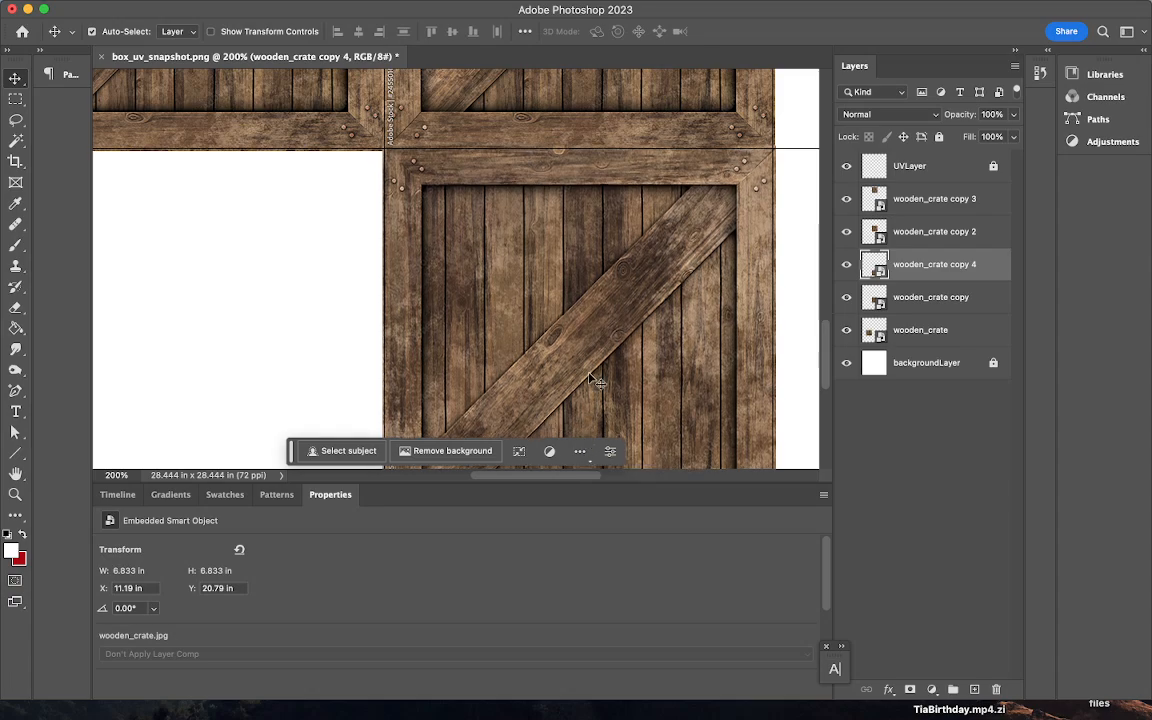
scroll(592, 368, down, 5)
scroll(592, 368, up, 12)
- Place another crate copy beside the middle crate and nudge it right to close the seam
click(595, 318)
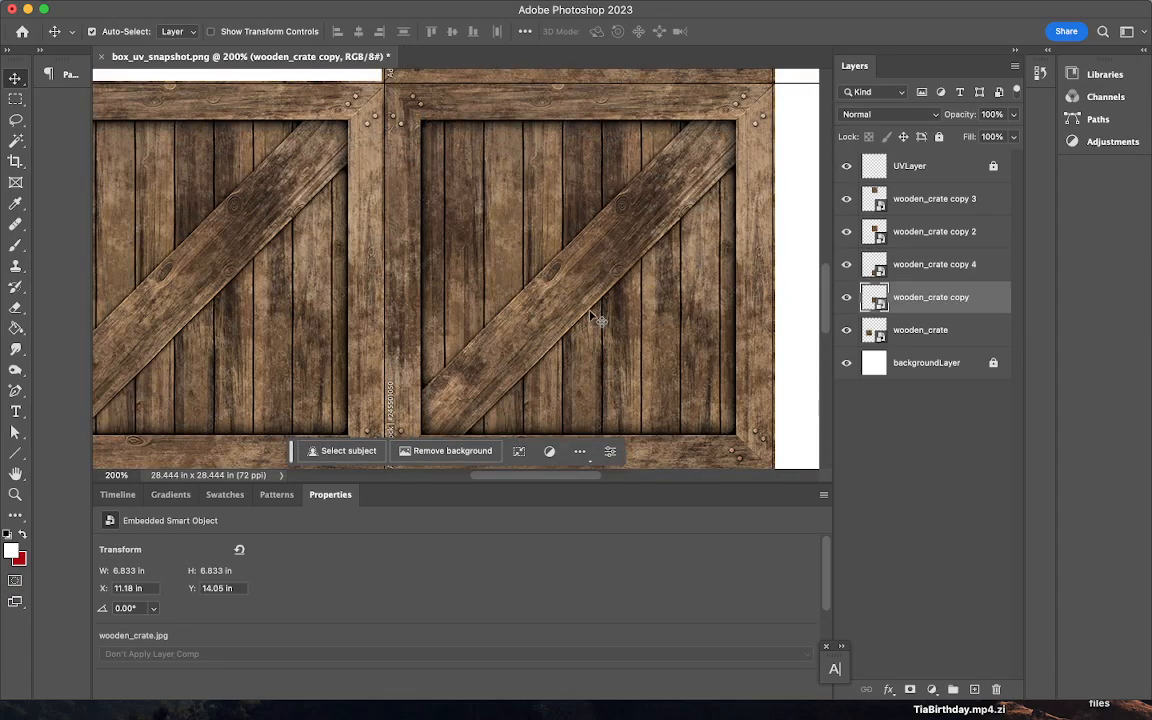
drag(550, 308, 873, 301)
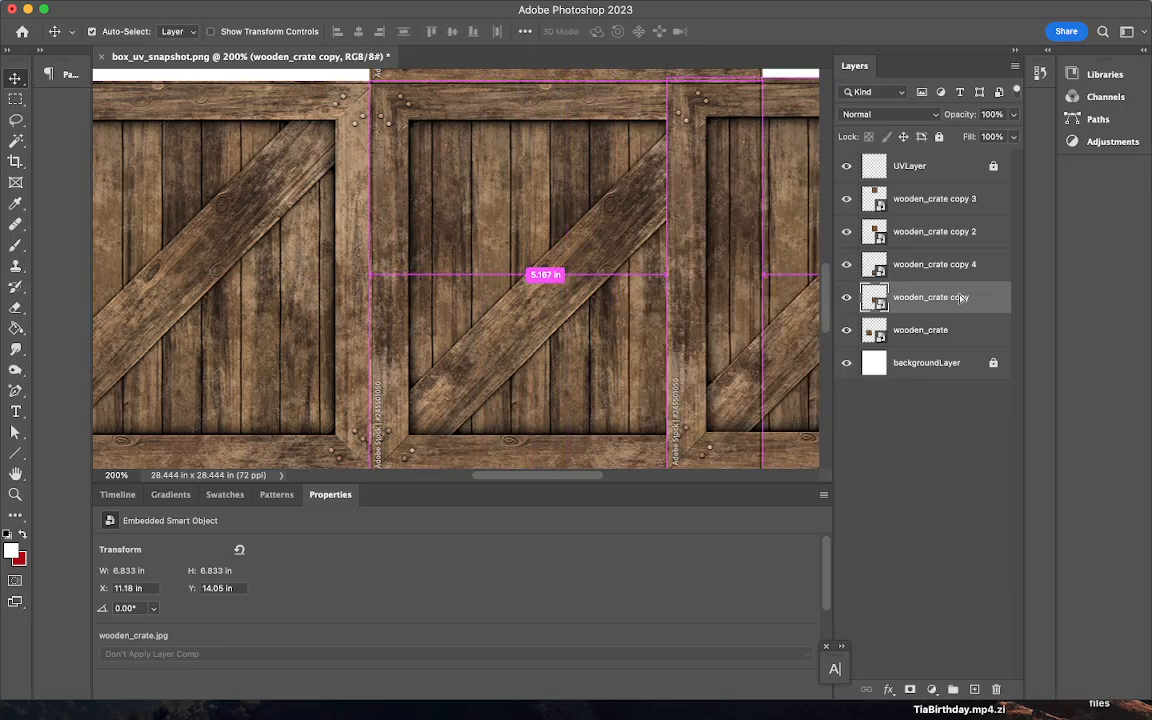
drag(960, 297, 715, 305)
key(Right)
key(Right)
key(Right)
key(Right)
key(Right)
key(Right)
key(Right)
key(Right)
key(Right)
key(Right)
key(Right)
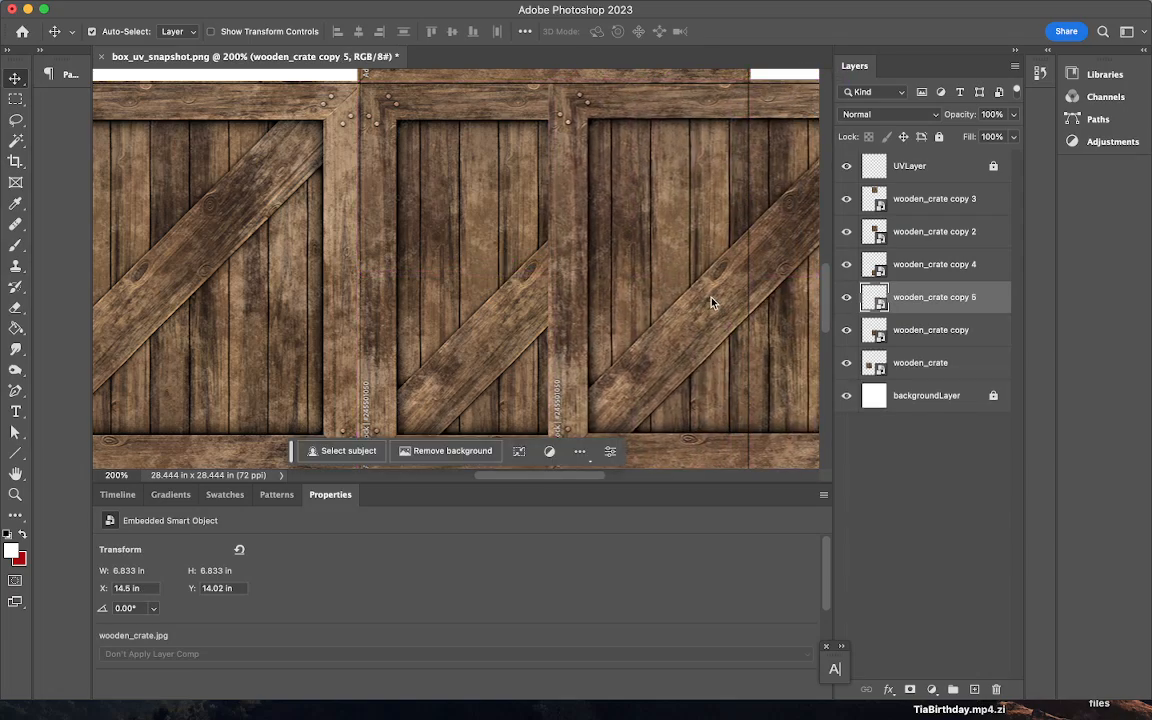
key(Right)
key(Right)
key(Right)
key(Right)
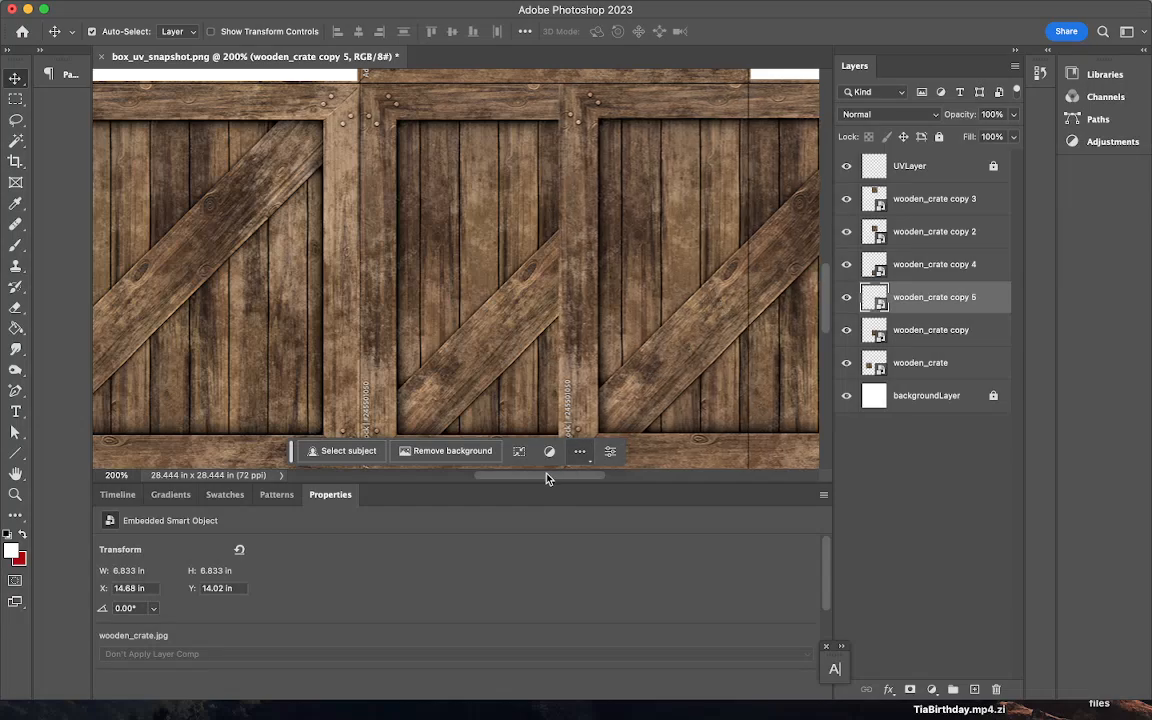
drag(546, 476, 622, 481)
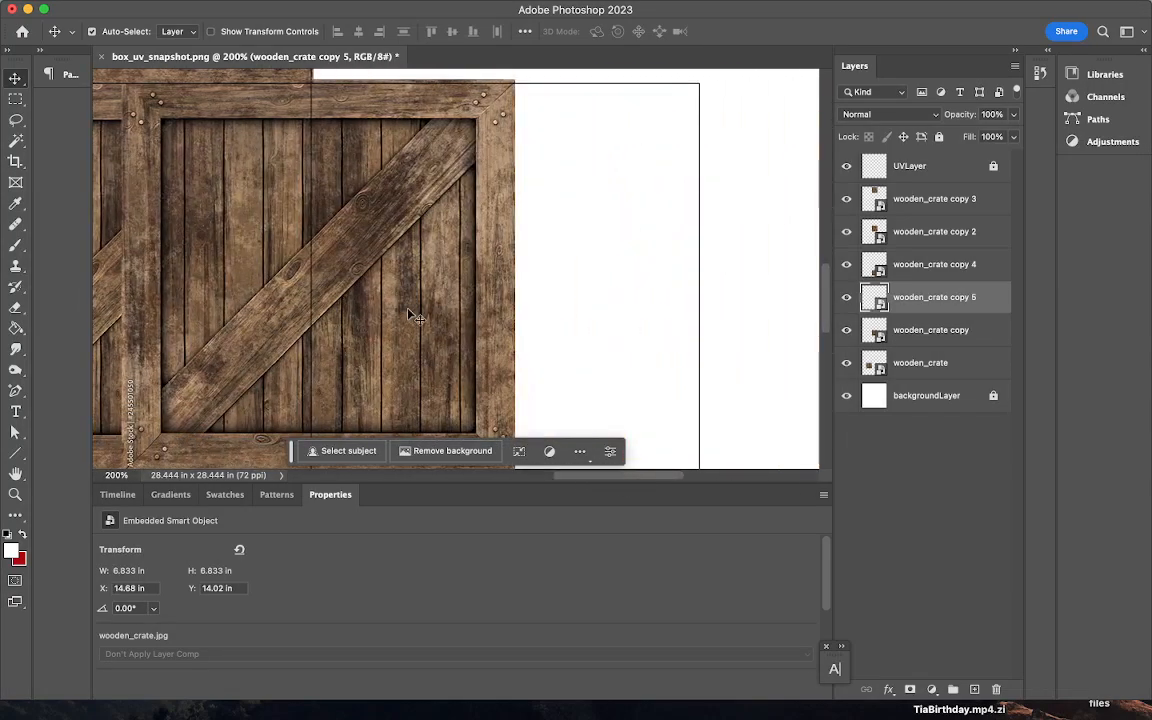
drag(432, 316, 590, 318)
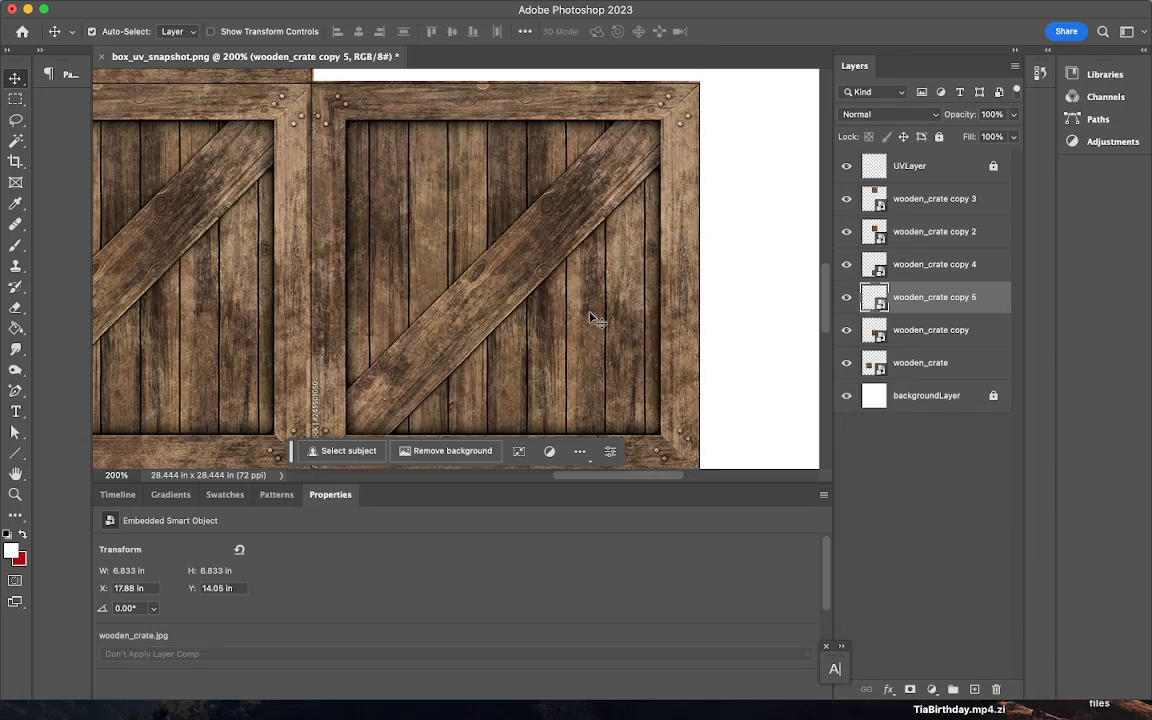
key(Right)
key(Right)
key(Right)
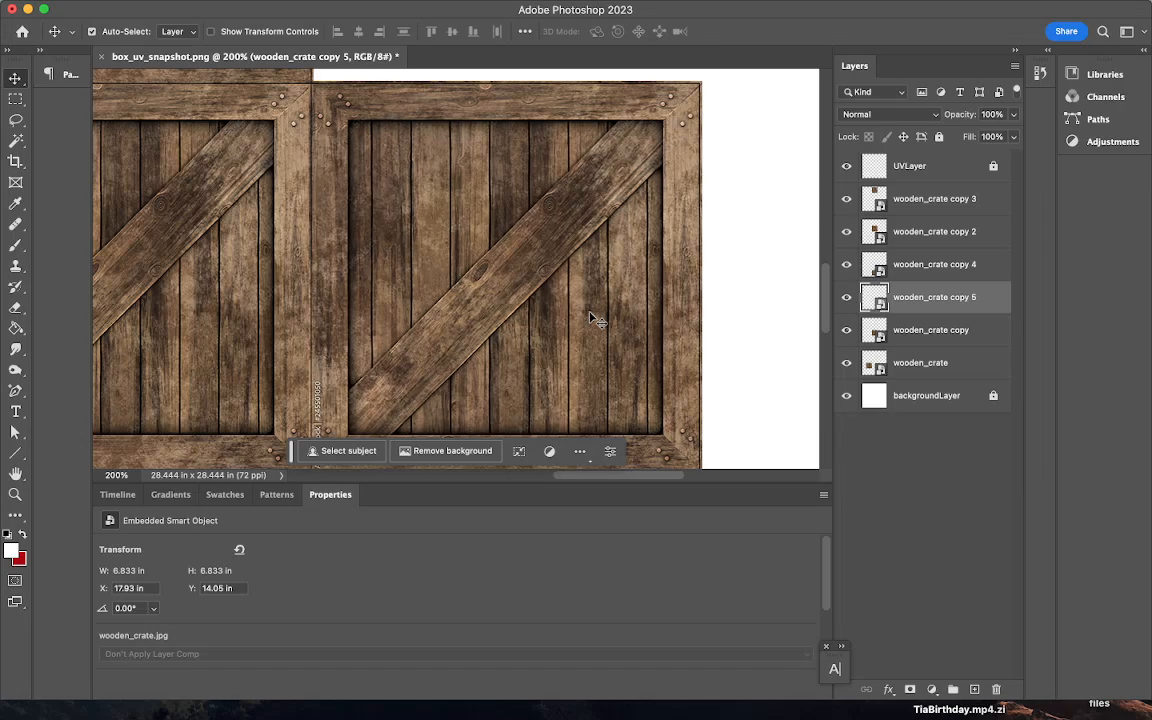
- Zoom out to view the full crate cross and hide the UVLayer lines
scroll(590, 318, down, 3)
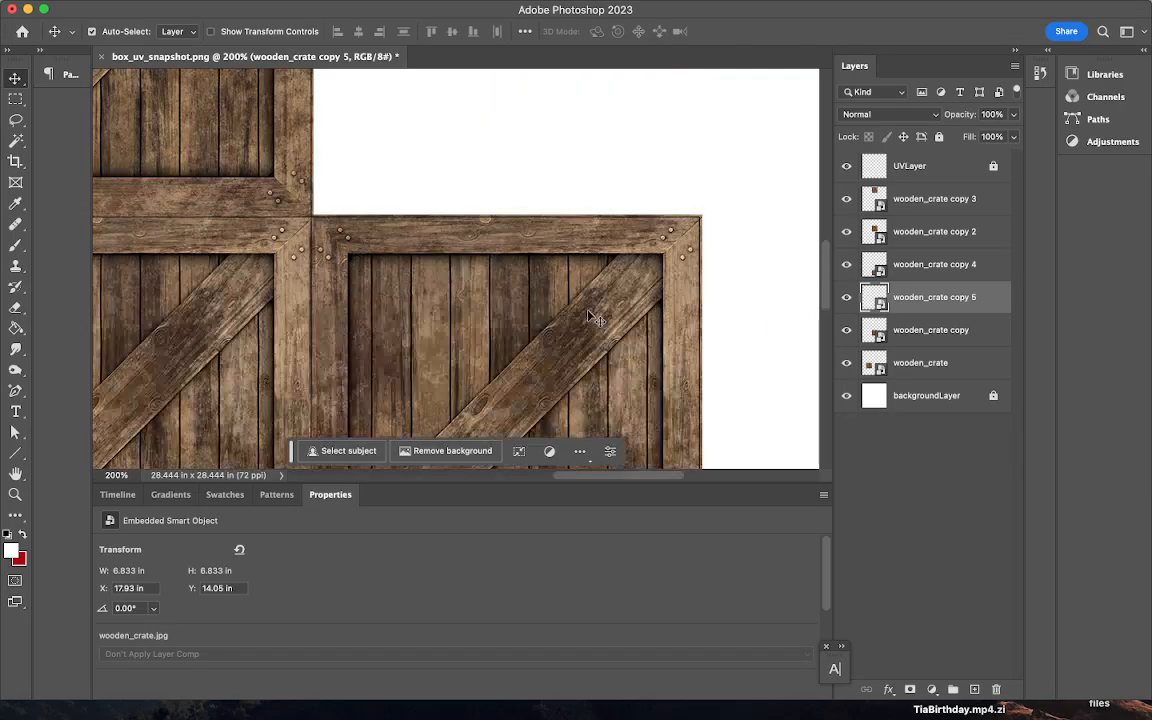
scroll(590, 318, up, 5)
scroll(590, 318, up, 5)
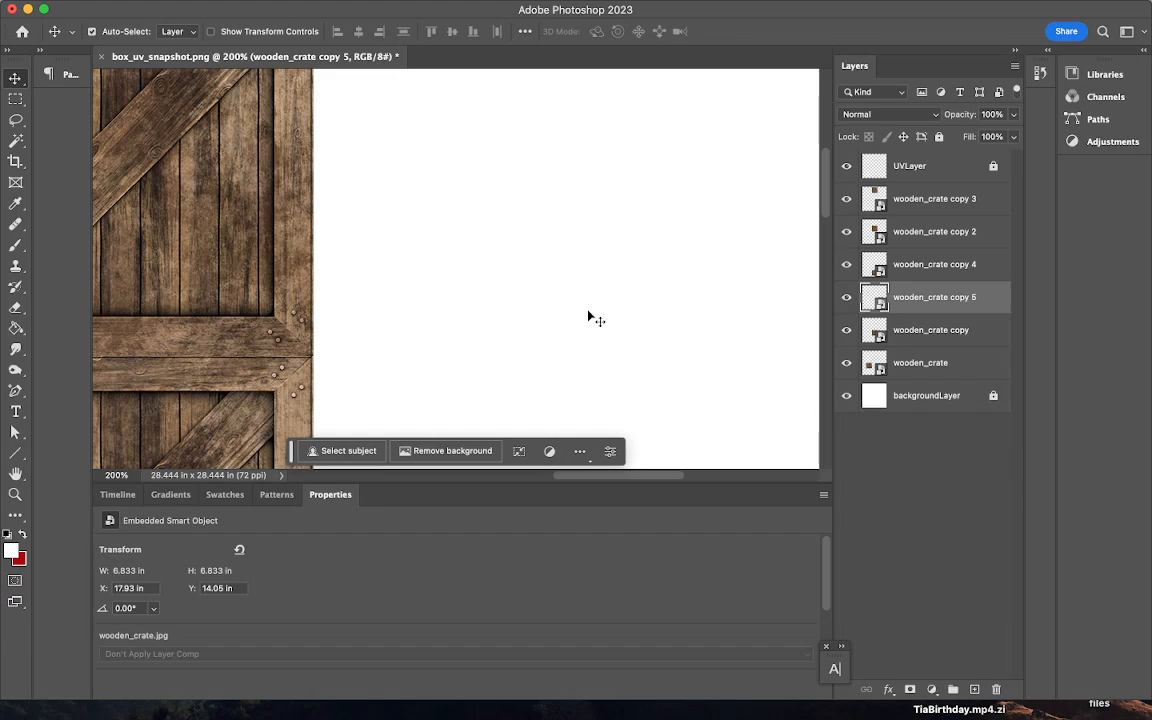
key(super+minus)
key(super+minus)
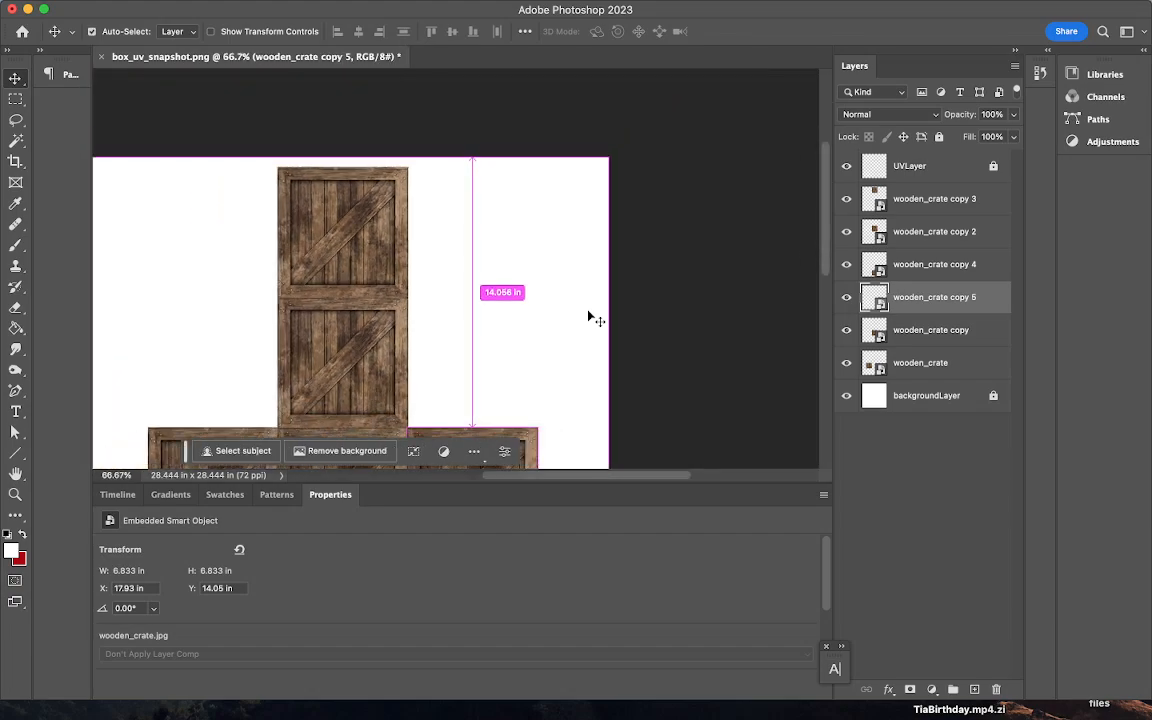
scroll(590, 318, down, 3)
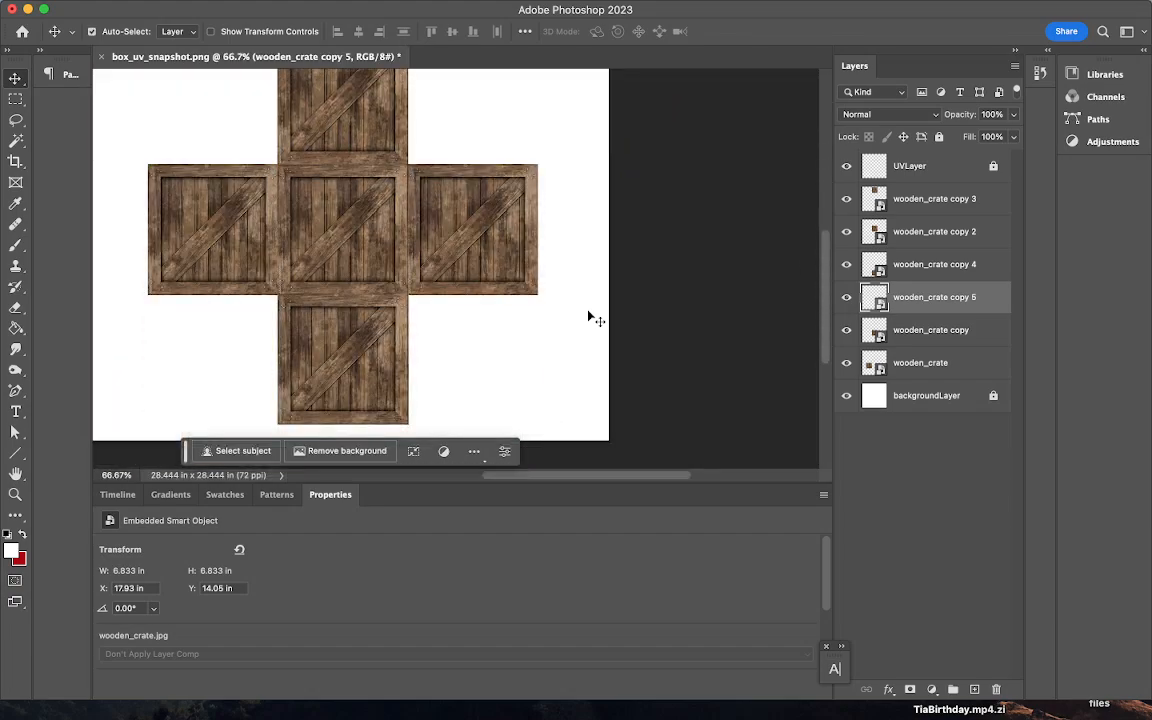
click(846, 168)
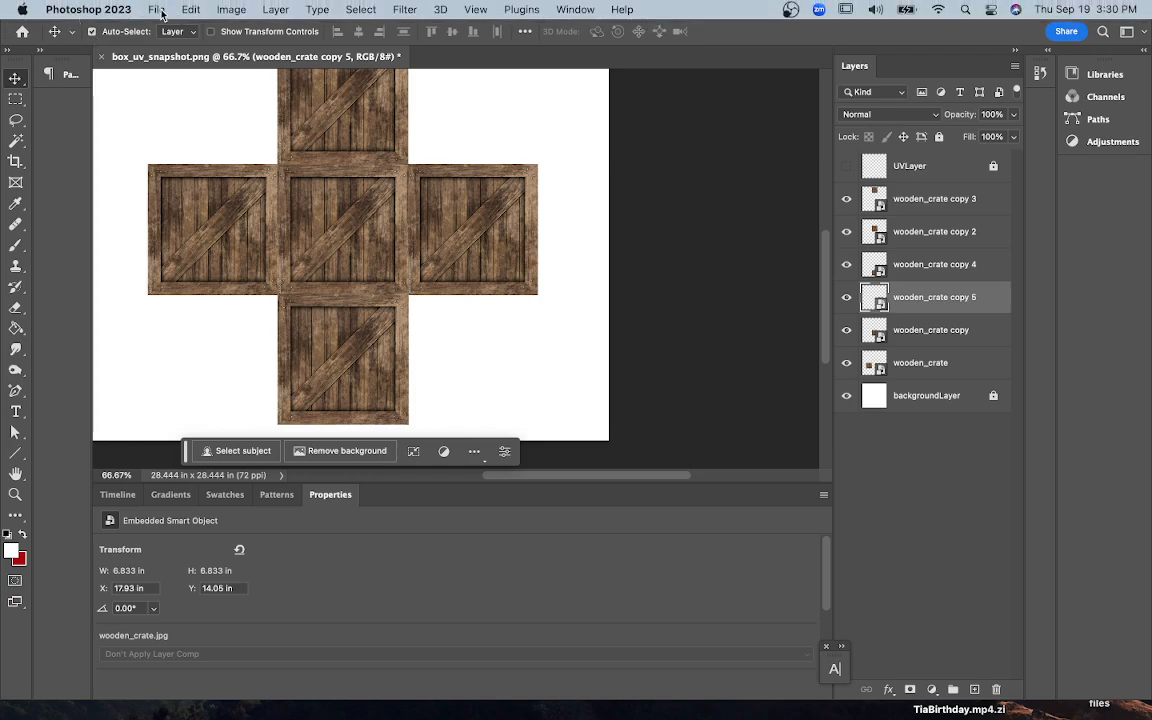
- Open File > Export > Export As for the crate cross texture
click(157, 10)
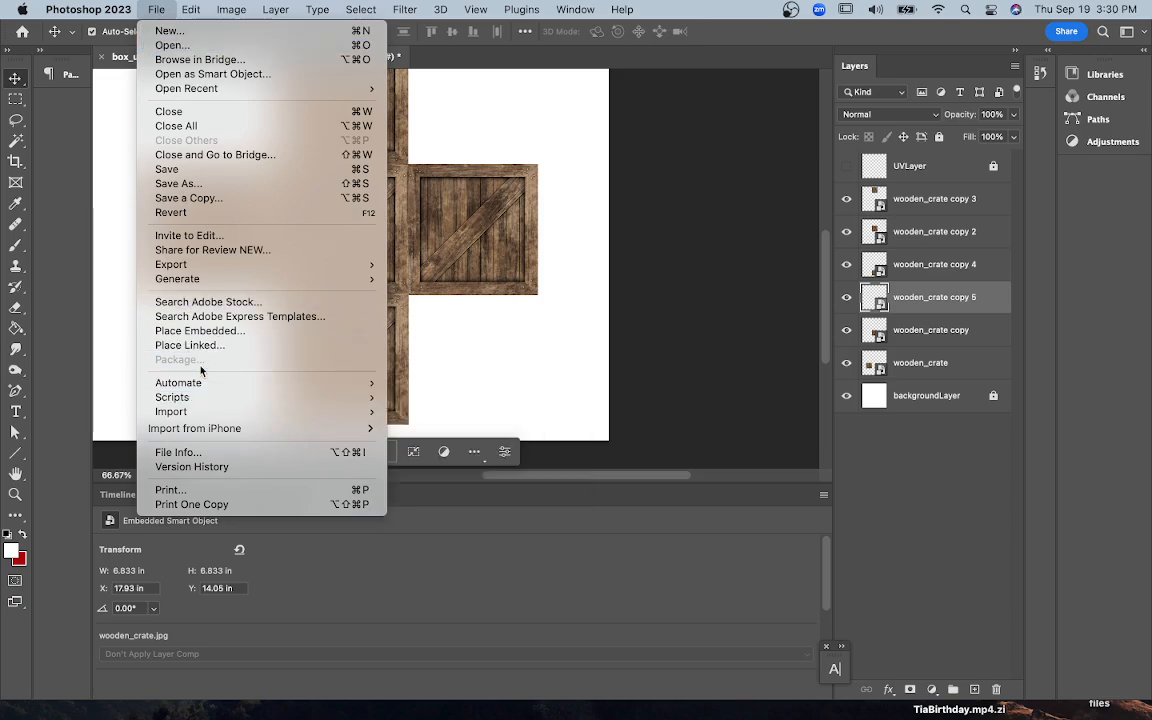
mouse_move(330, 264)
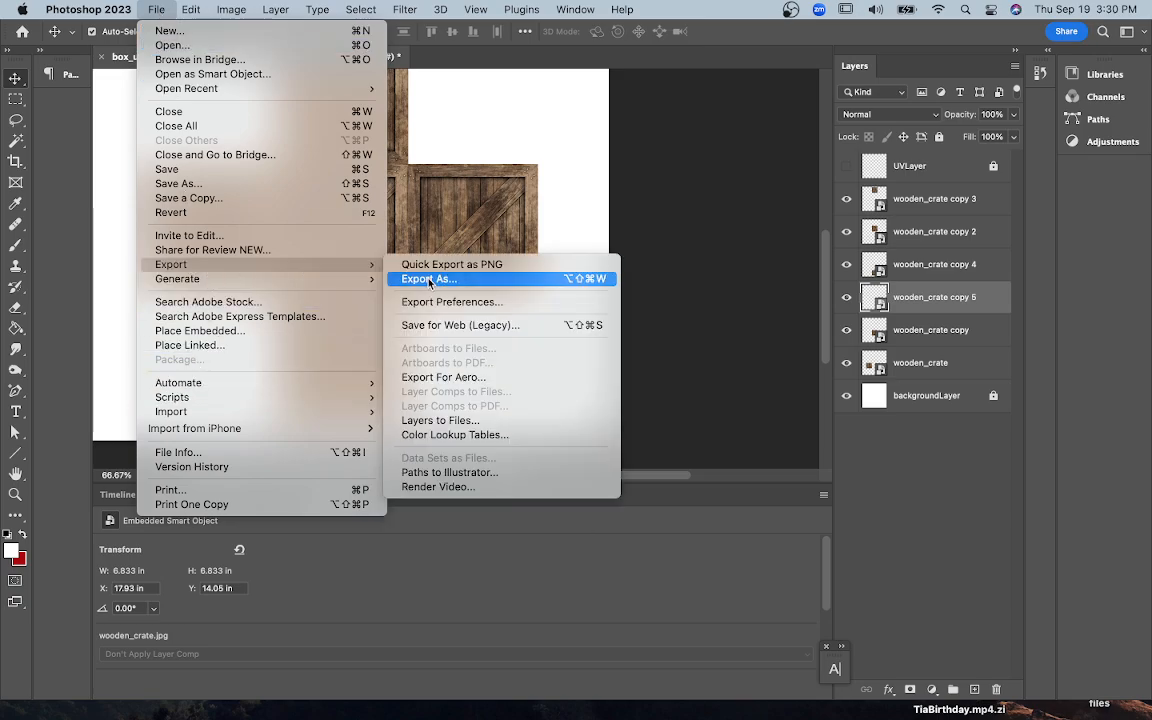
click(429, 280)
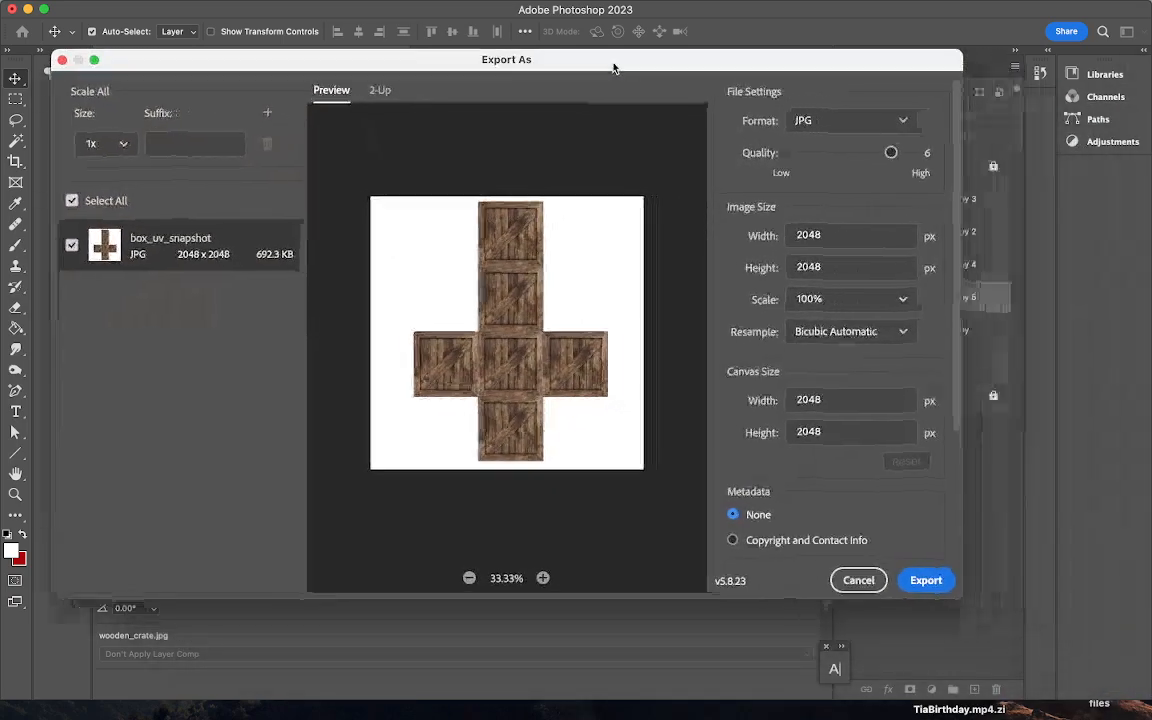
- Export the image as PNG with Transparency unchecked
click(894, 121)
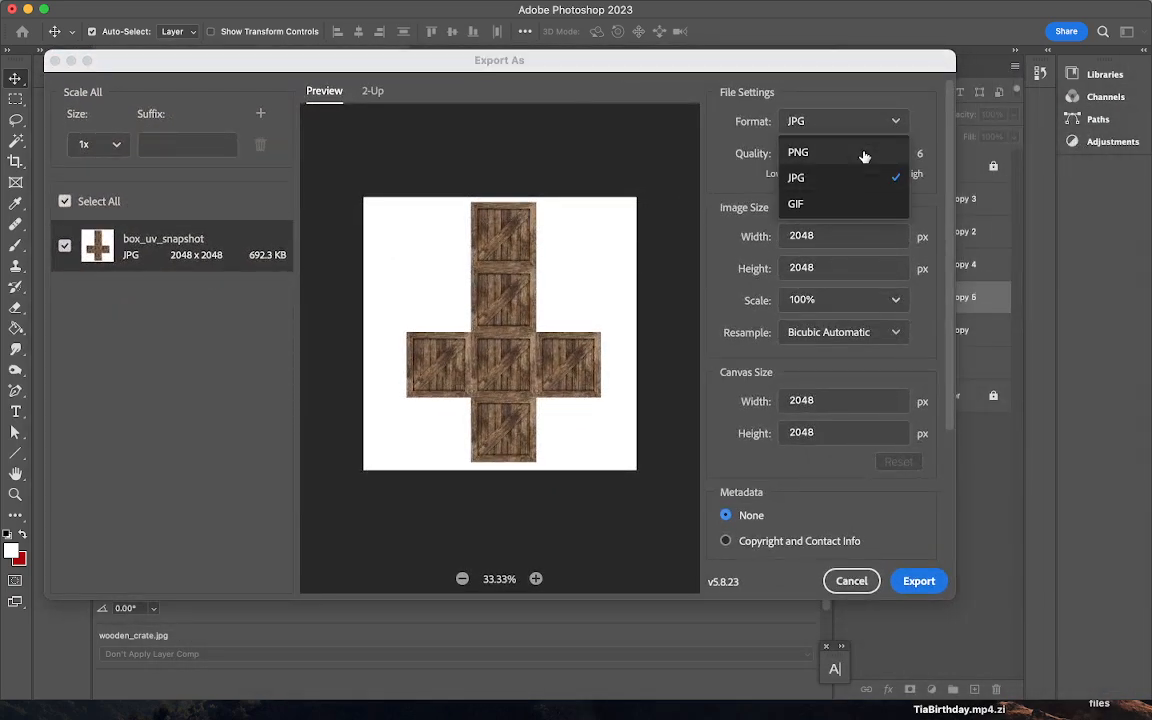
click(864, 154)
click(786, 150)
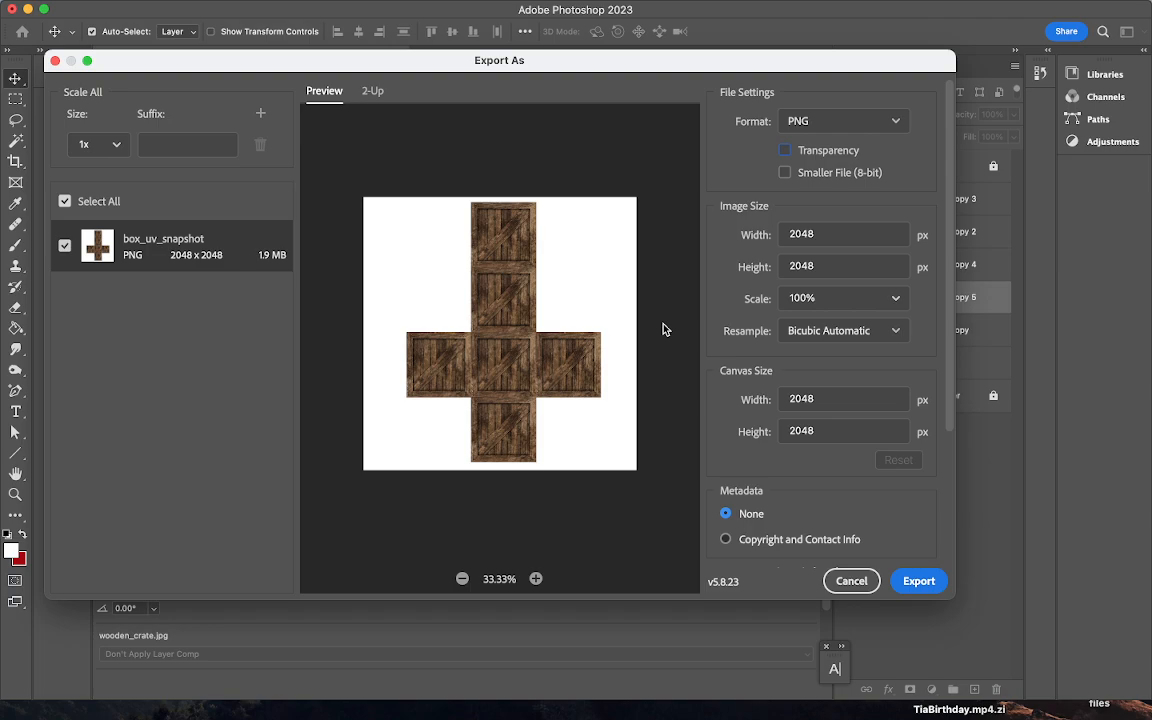
click(918, 584)
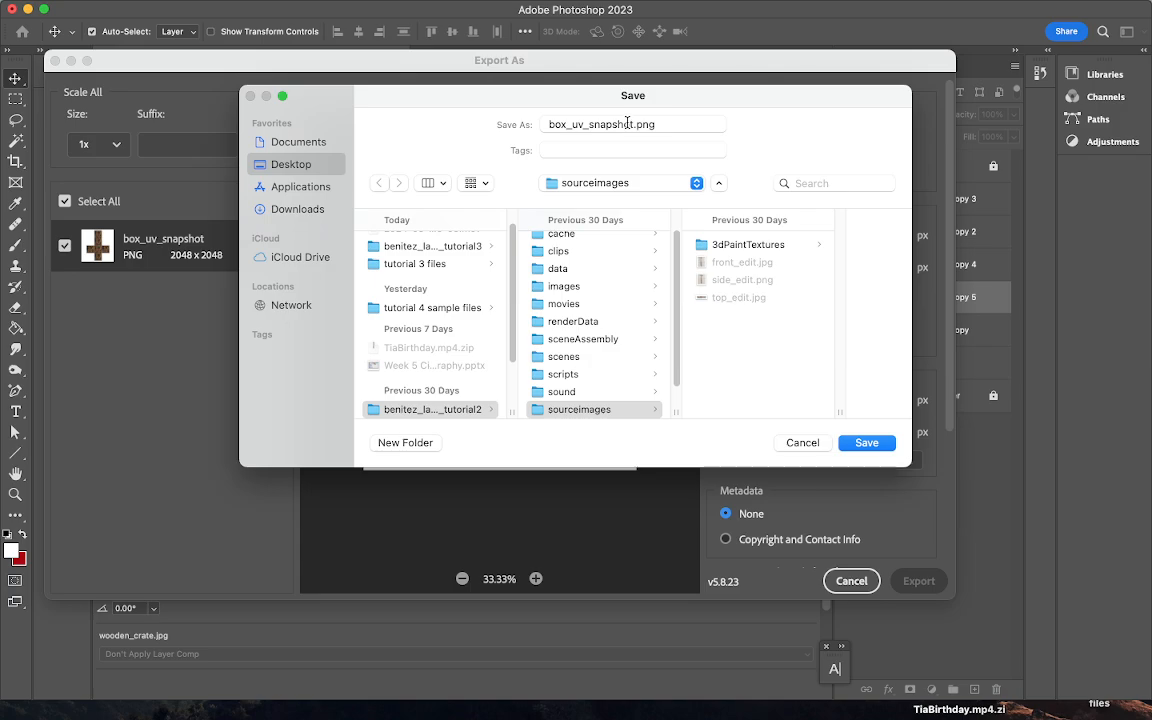
- Rename the export to box_color.png and save it into sourceimages
drag(631, 123, 517, 128)
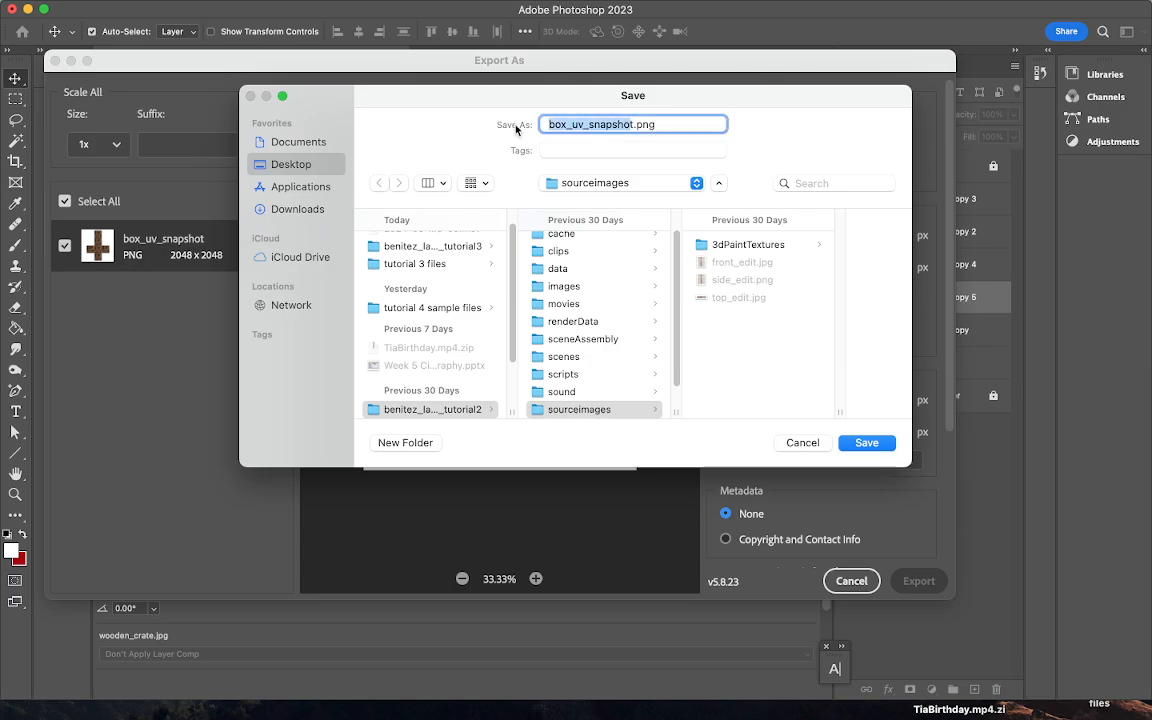
text(ox_colort)
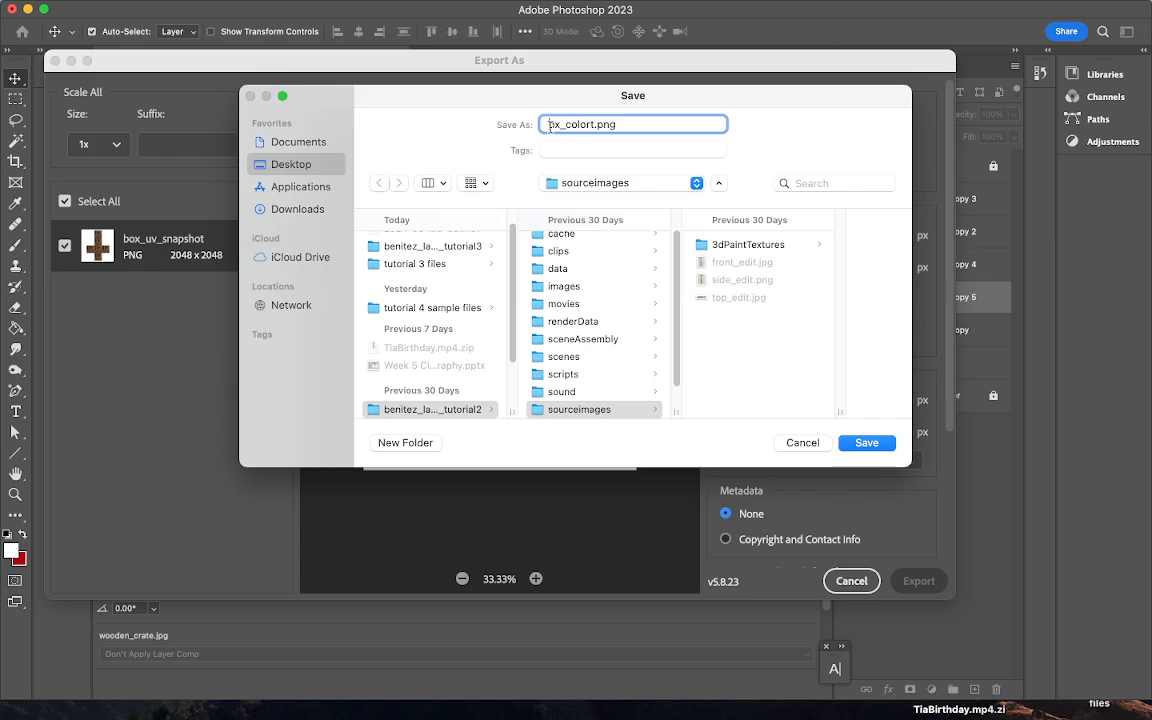
click(549, 125)
text(b)
click(597, 124)
key(BackSpace)
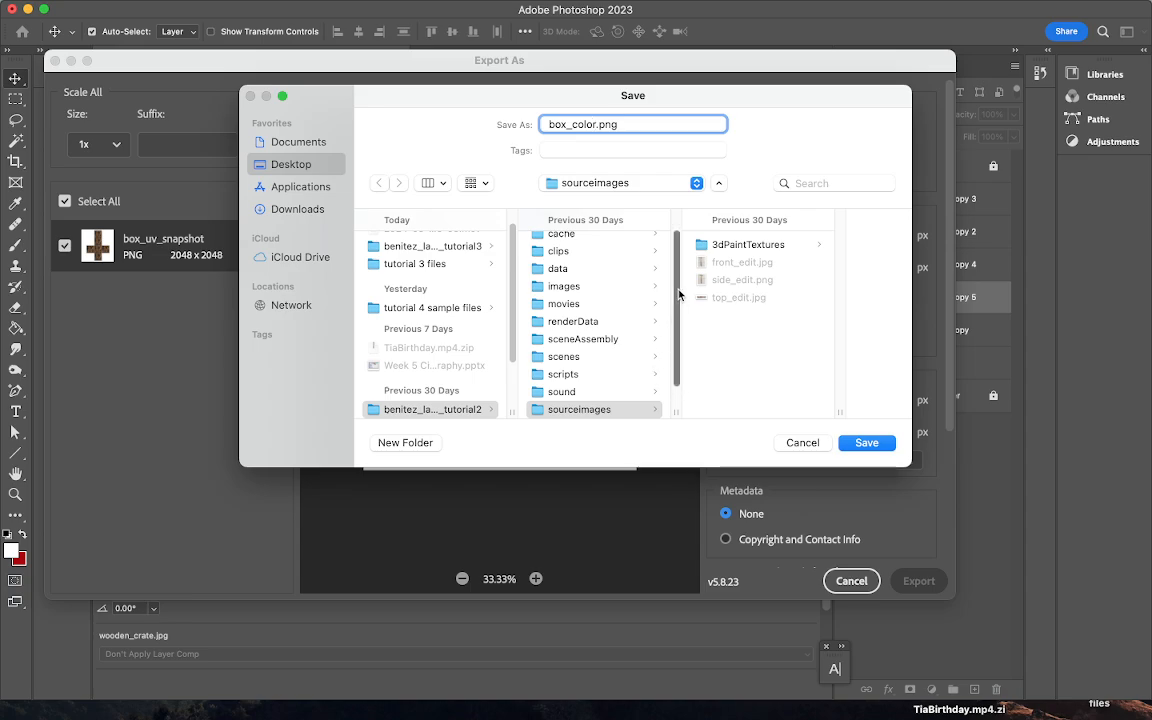
click(866, 443)
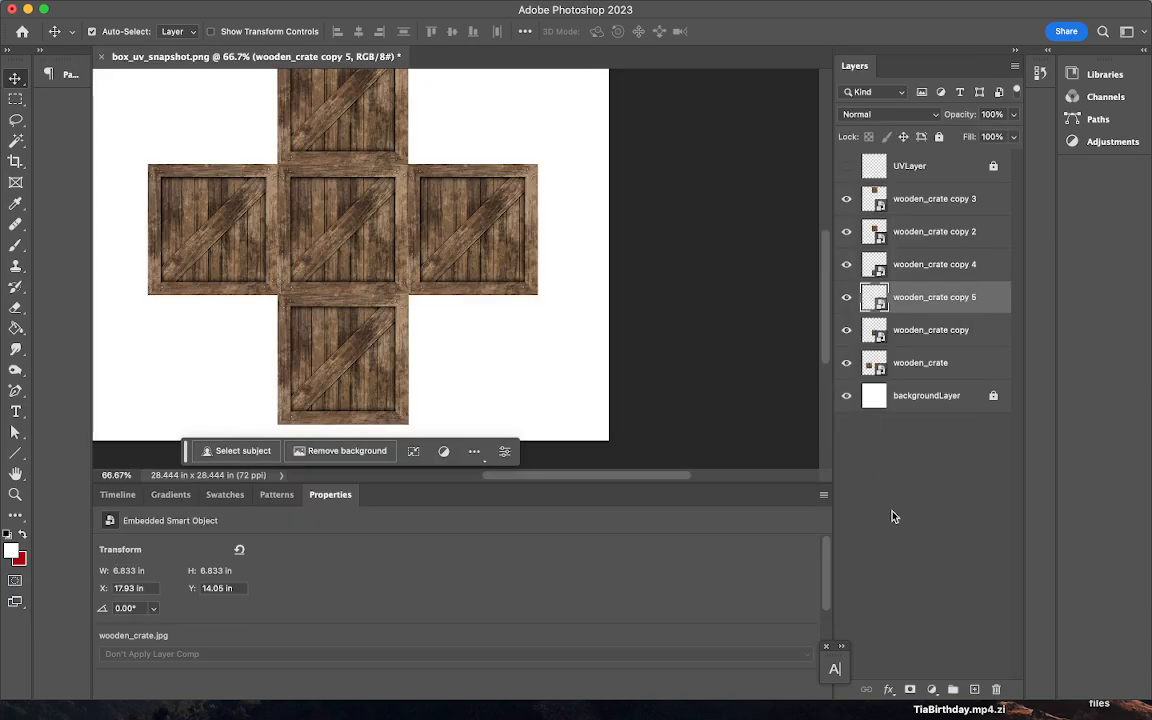
- Minimize Photoshop and bring Maya back to the front
click(30, 10)
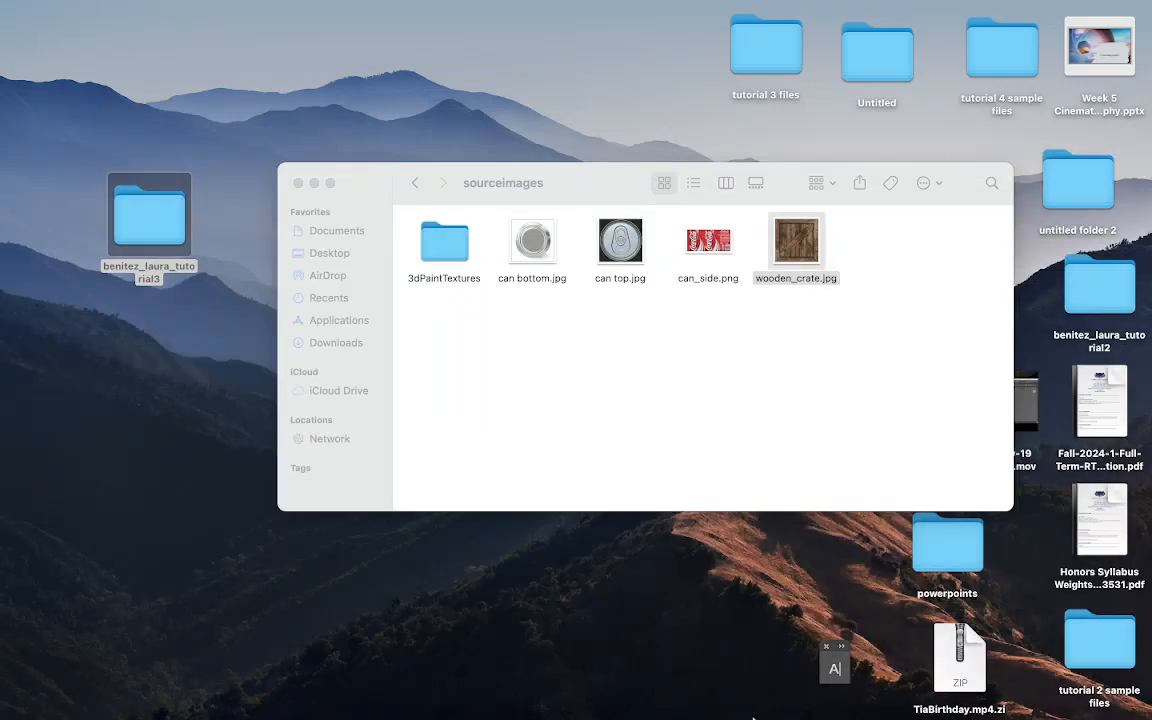
mouse_move(848, 698)
click(1041, 700)
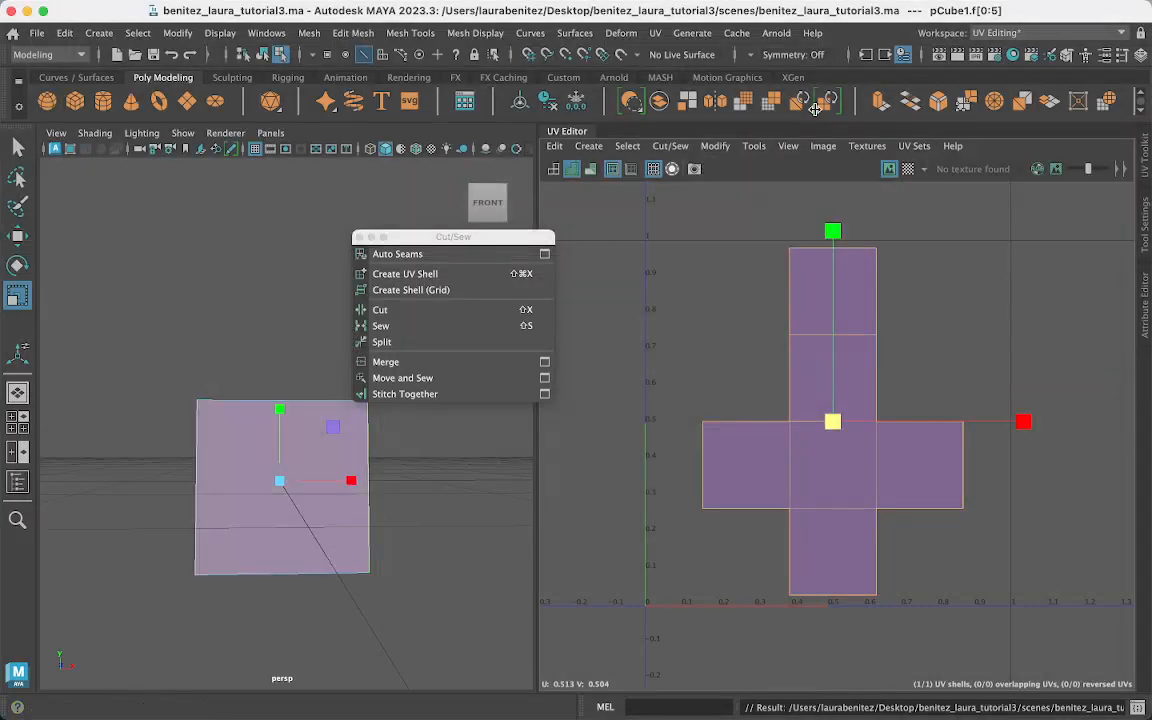
- Switch to the General workspace with a single perspective viewport
click(993, 33)
click(993, 49)
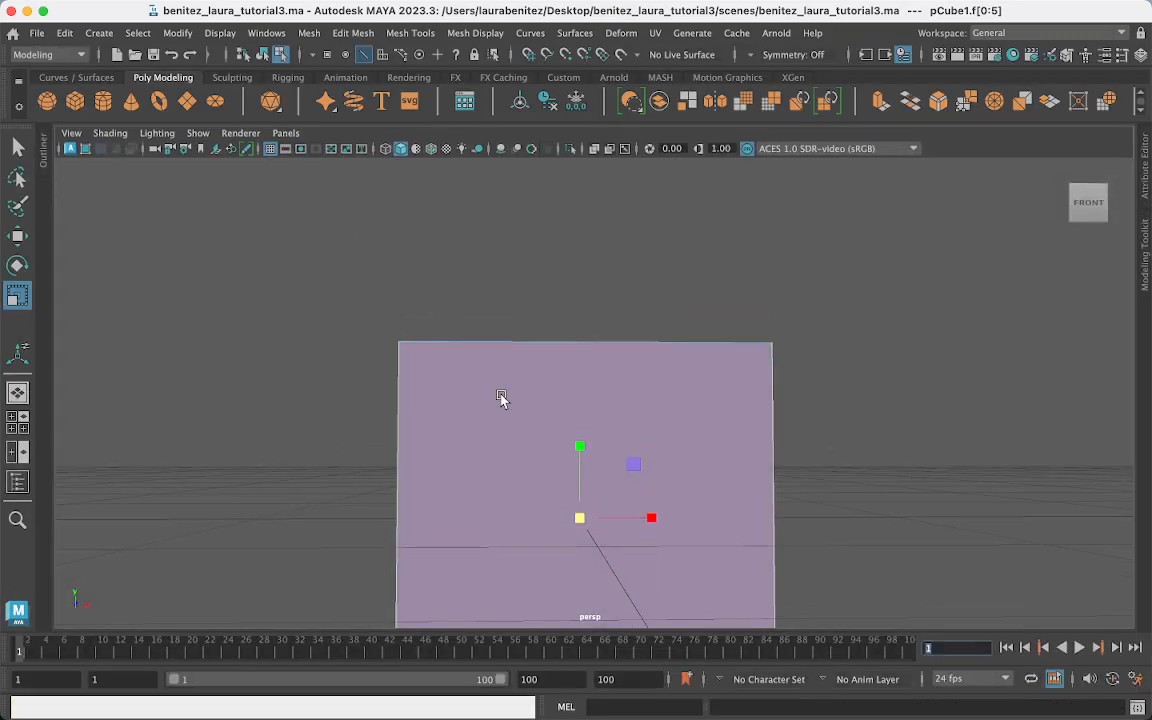
key(space)
key(space)
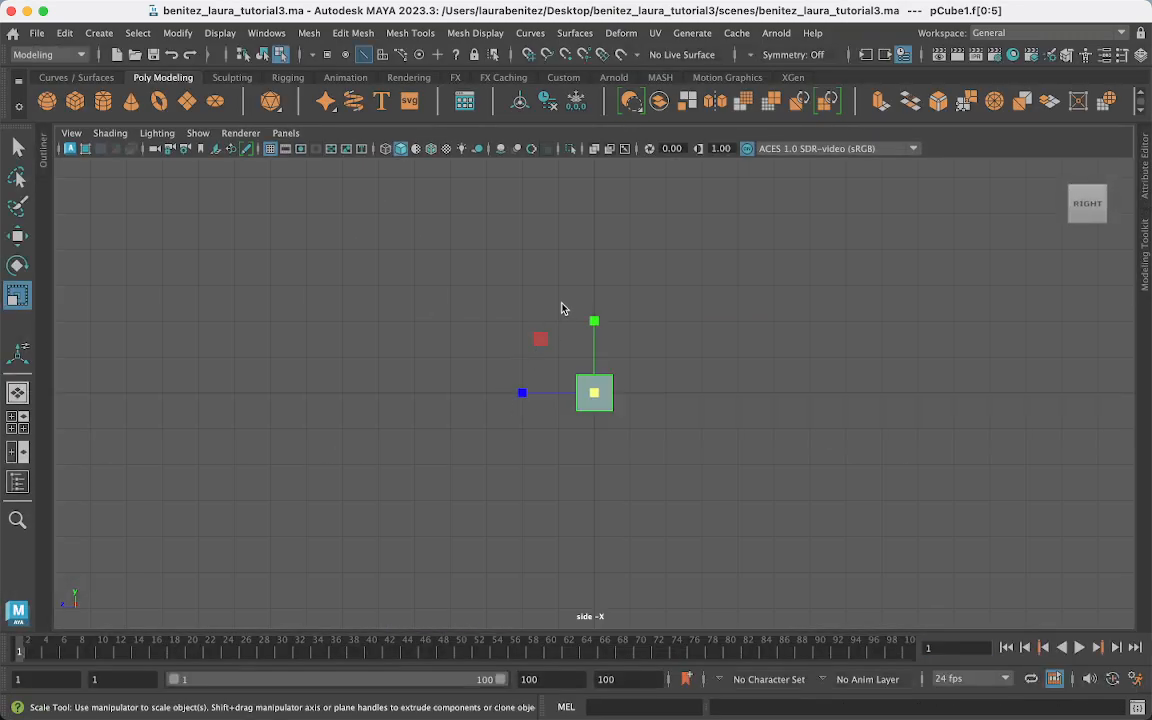
right_drag(500, 263, 569, 247)
key(space)
click(549, 241)
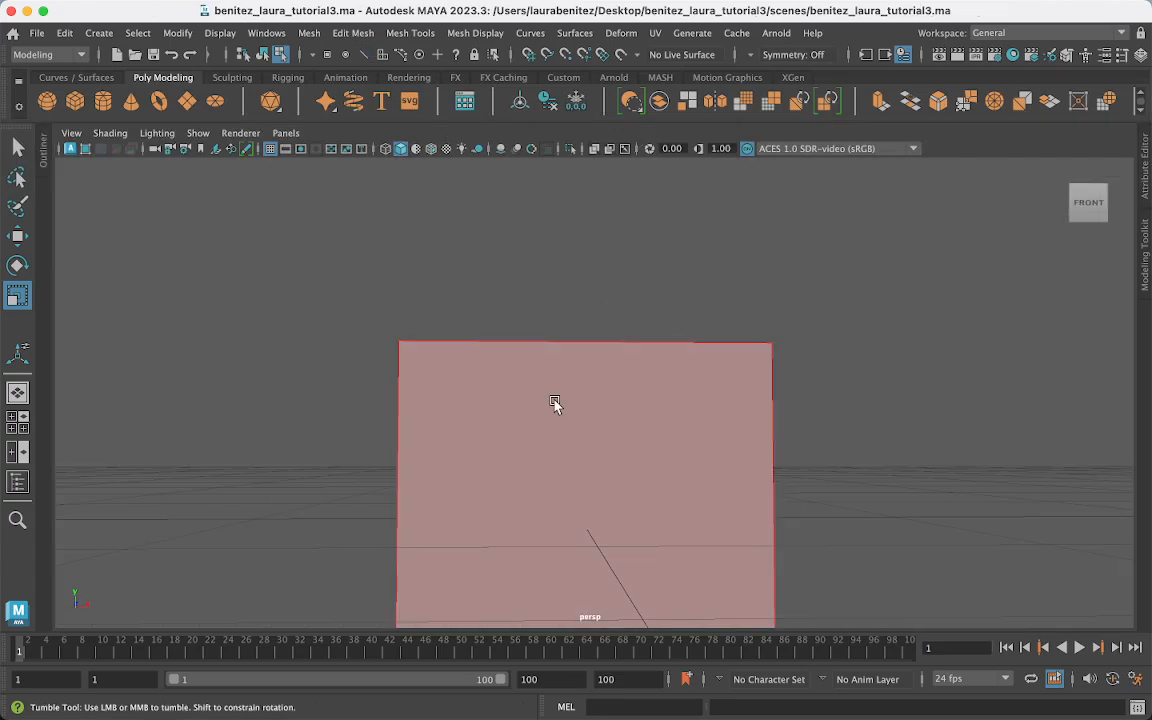
- Select pCube1 in Object Mode and delete its construction history
alt+drag(555, 401, 614, 420)
right_drag(612, 262, 690, 240)
alt+drag(725, 473, 634, 341)
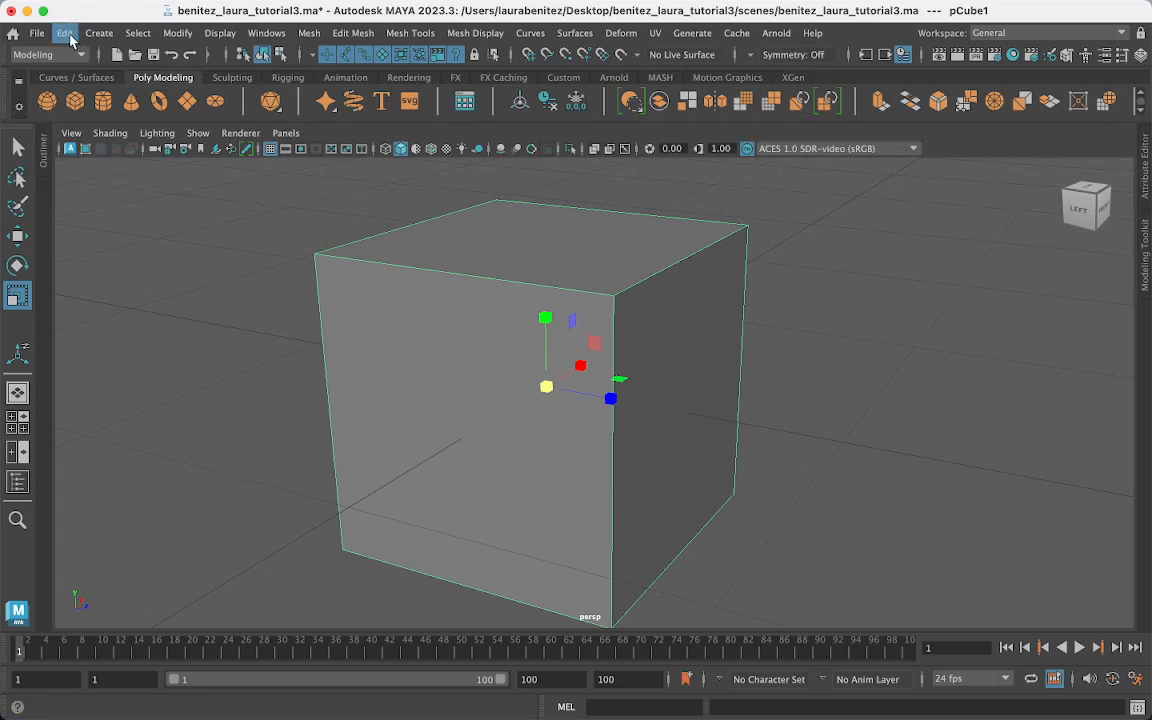
click(68, 35)
mouse_move(150, 225)
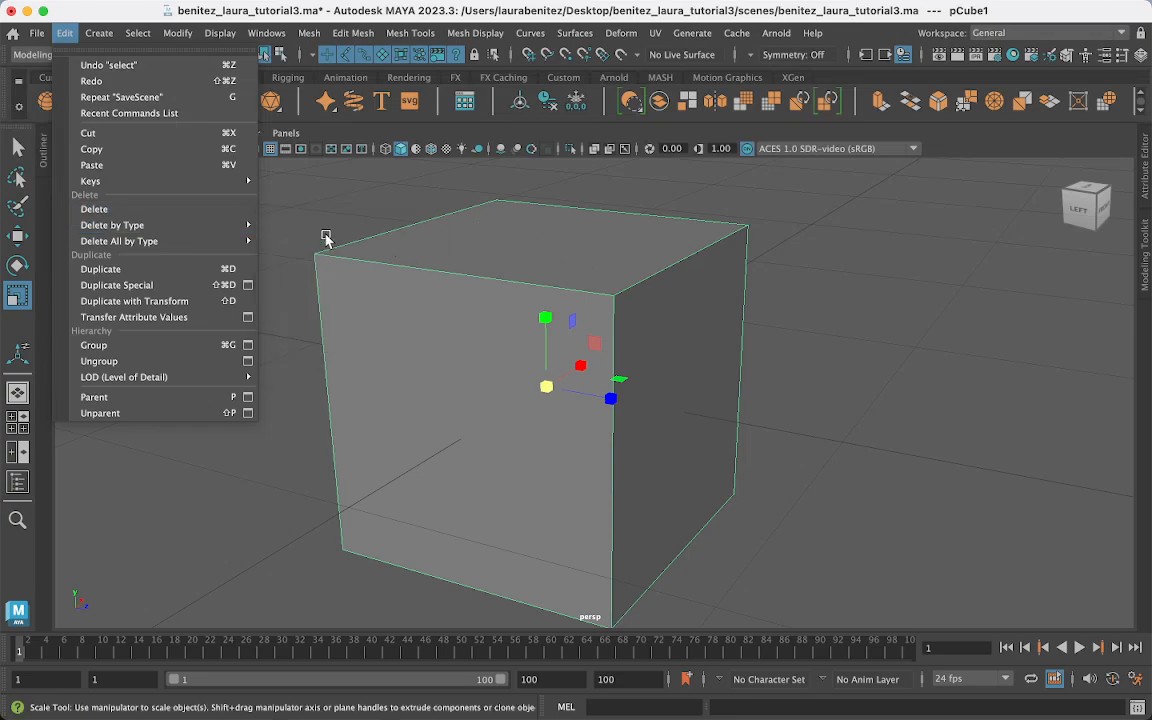
click(318, 226)
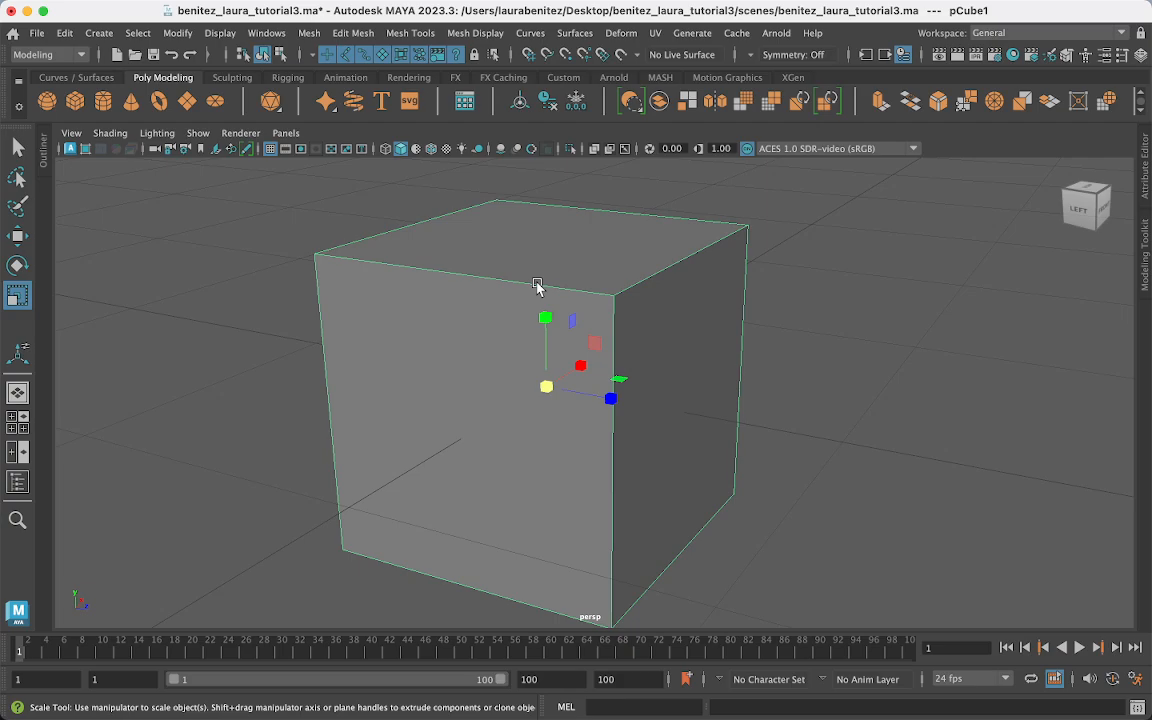
- Assign a new Lambert material to the cube and rename lambert2 to box_material
right_click(515, 260)
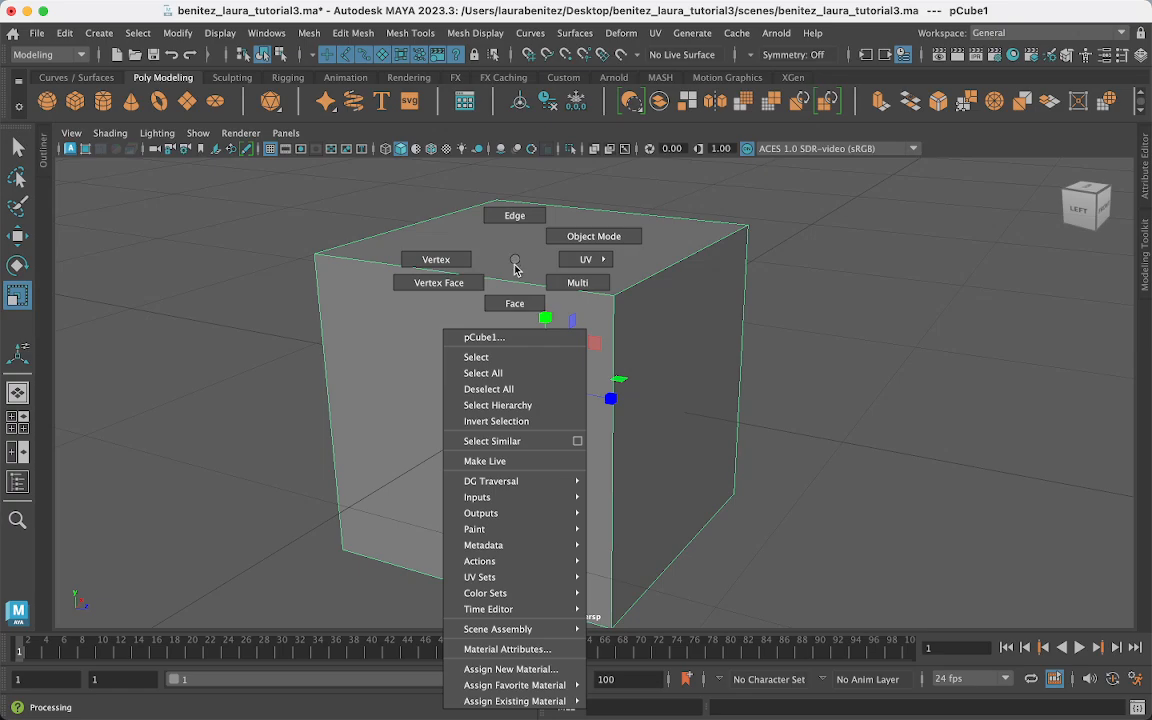
click(520, 677)
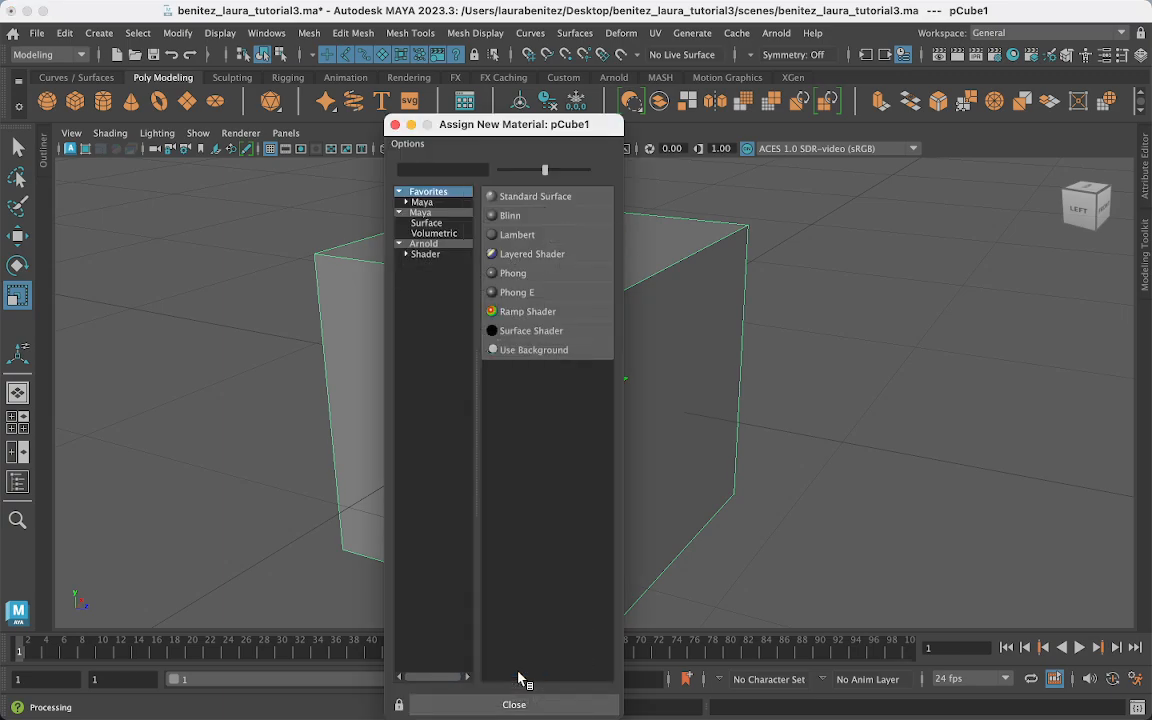
click(516, 235)
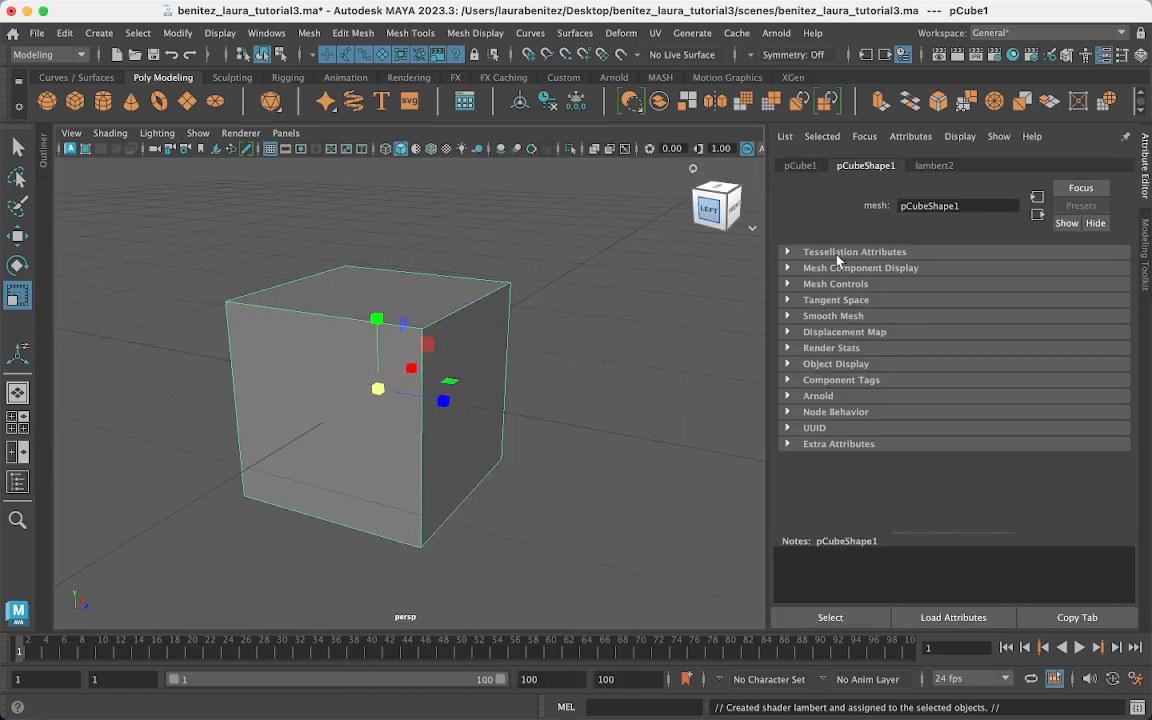
click(928, 170)
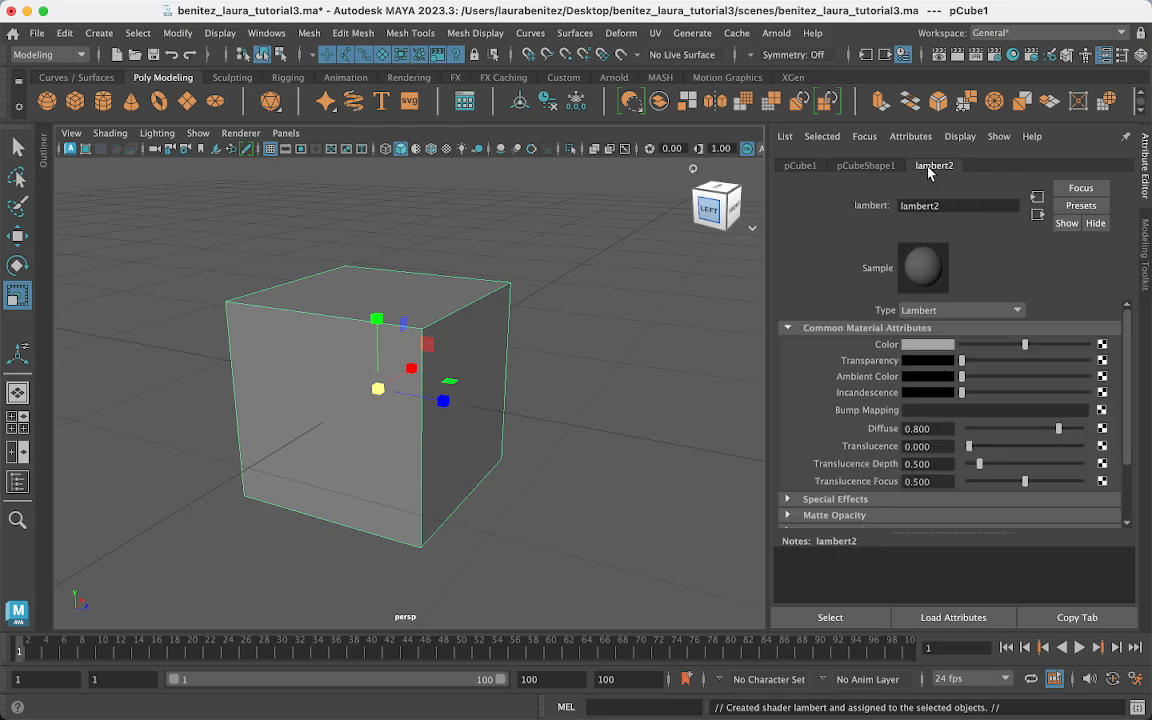
double_click(935, 204)
text(box_material)
key(Return)
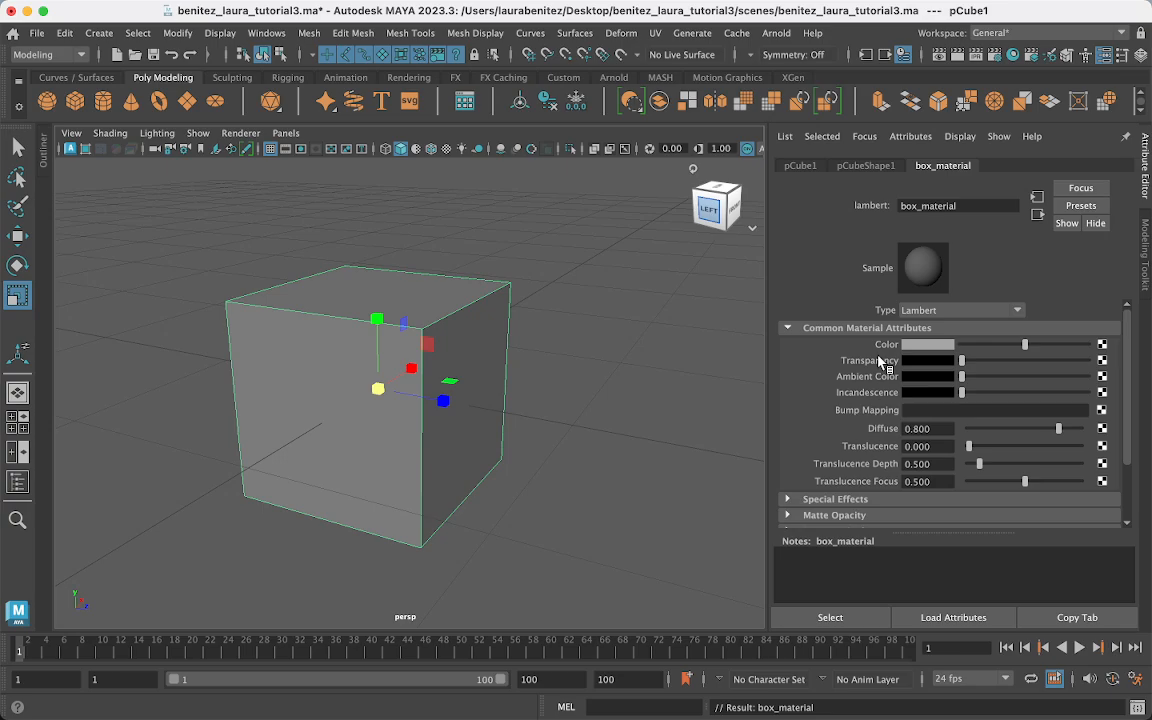
- Darken box_material's base colour, connect a File texture (file1) to Color, and view file1's attributes
mouse_move(1024, 344)
mouse_down()
mouse_move(985, 346)
mouse_move(1019, 357)
mouse_up()
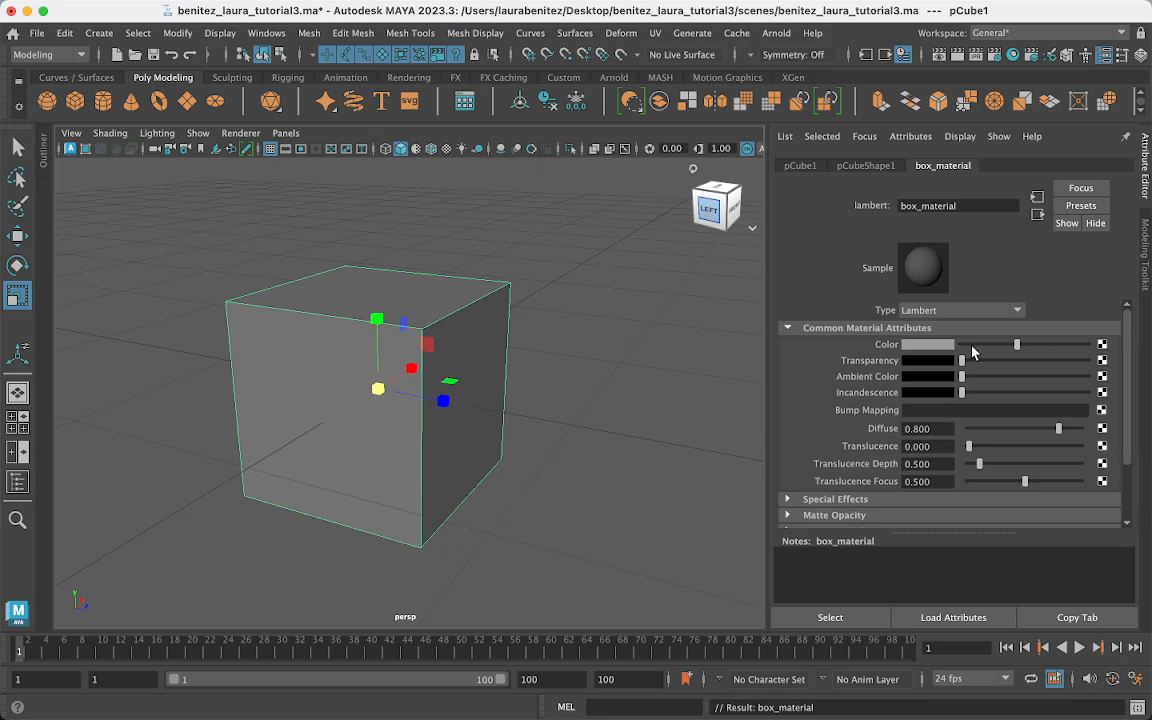
click(1103, 346)
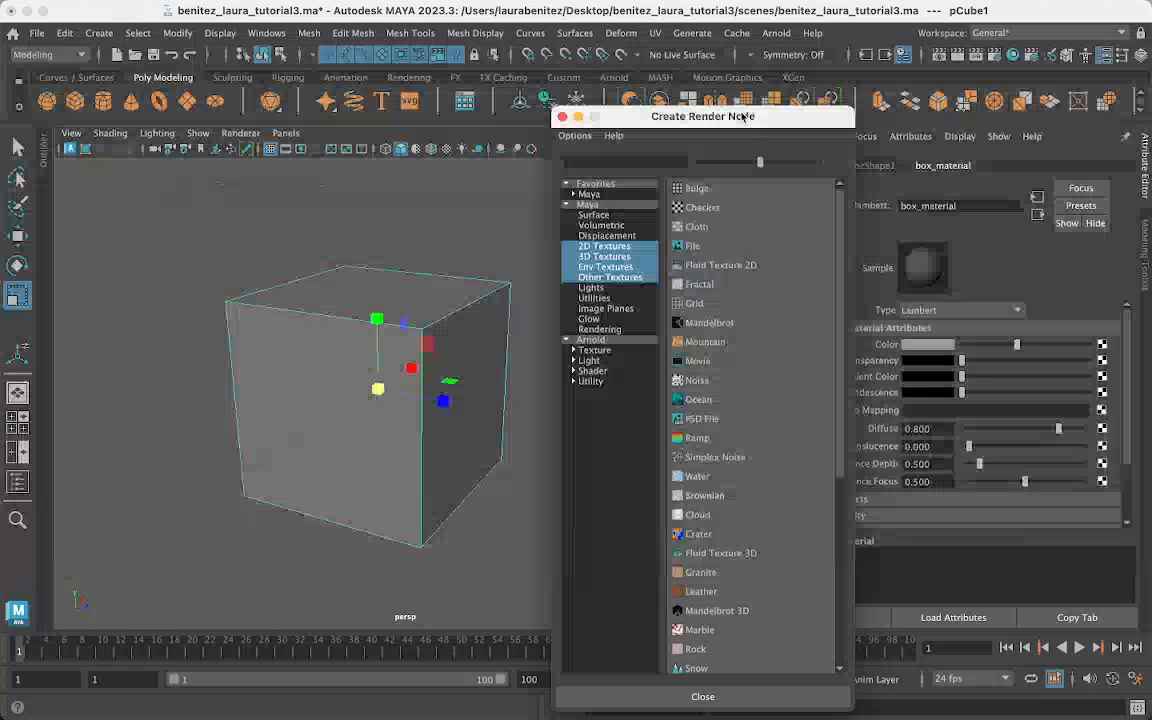
click(712, 232)
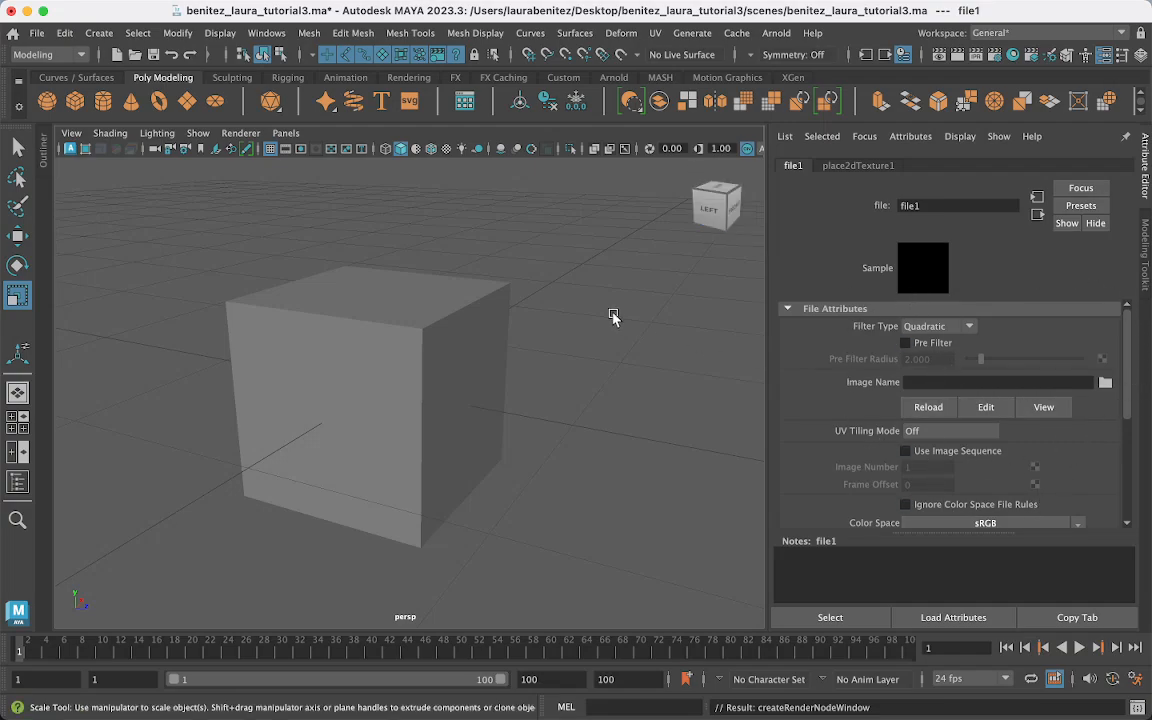
click(447, 328)
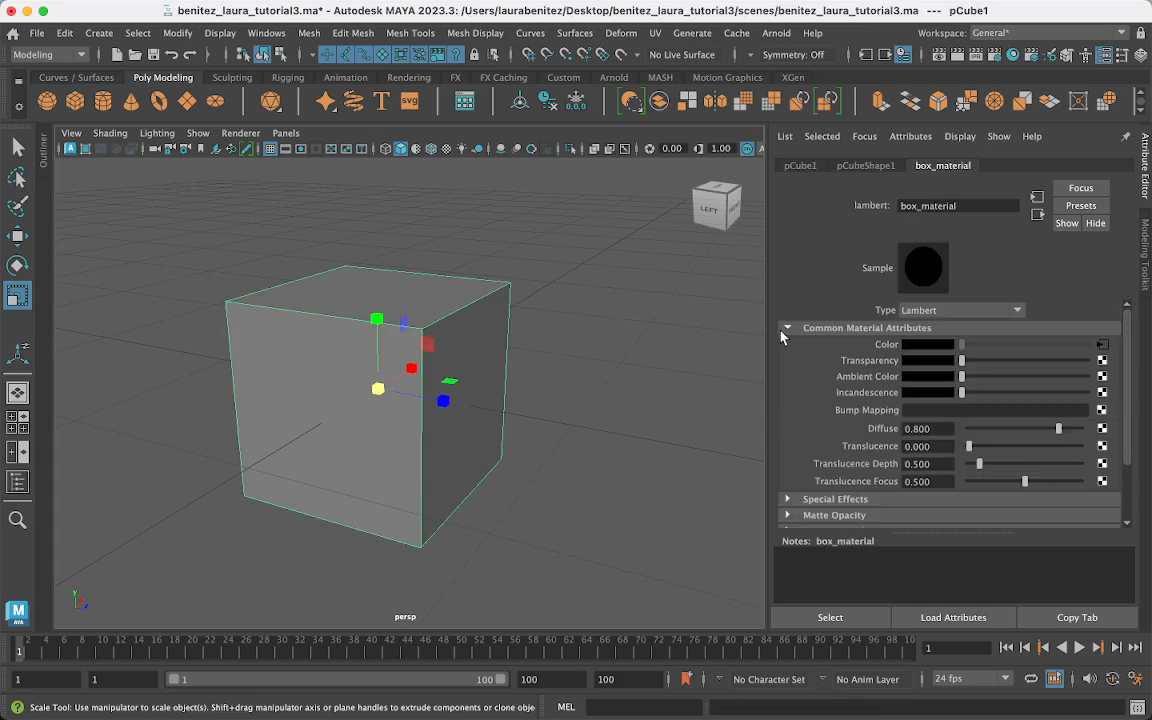
click(1100, 345)
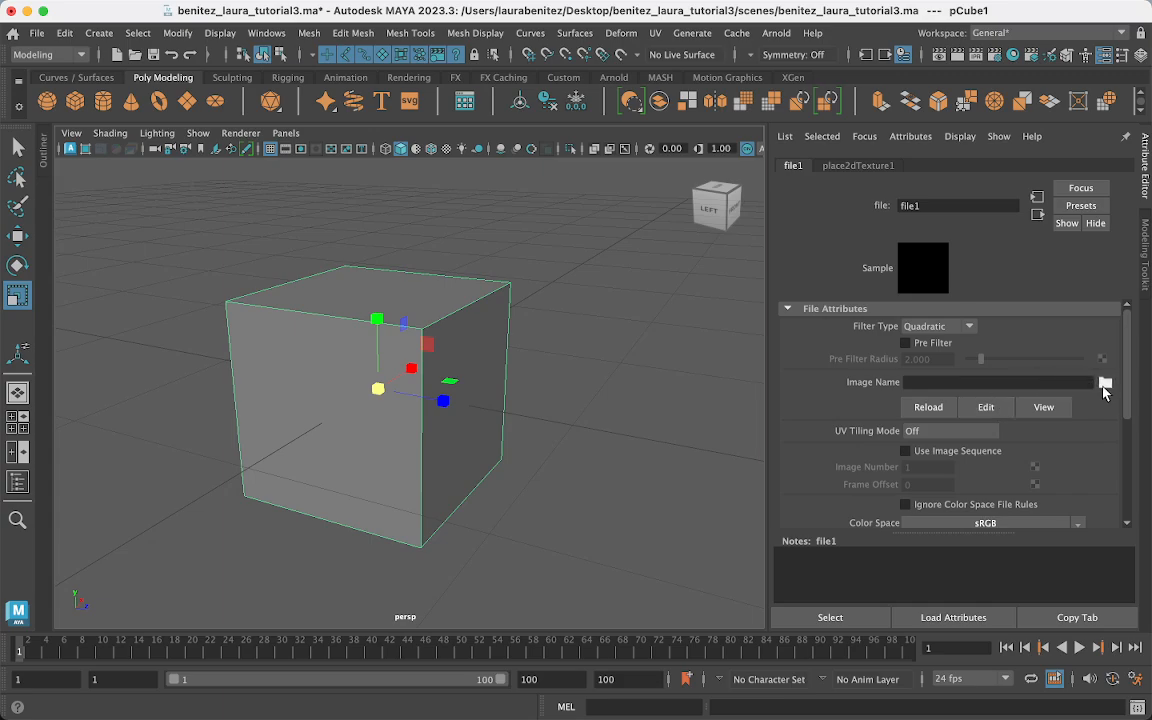
click(1105, 383)
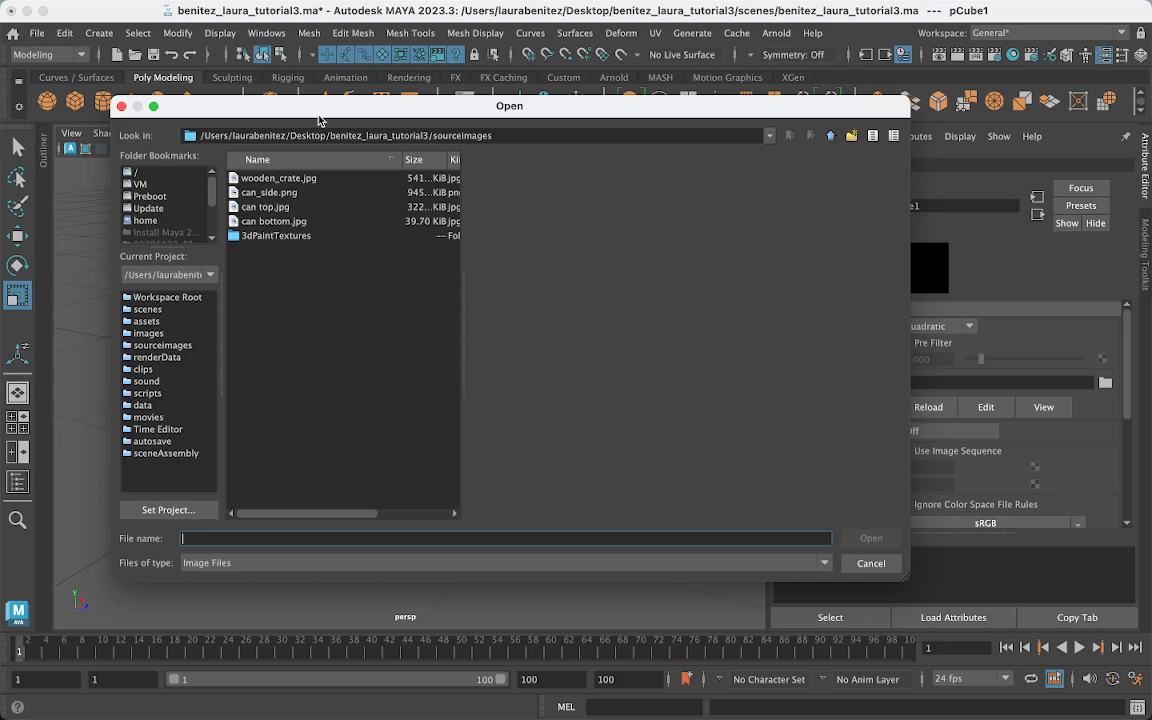
drag(321, 112, 327, 141)
mouse_move(260, 712)
click(50, 694)
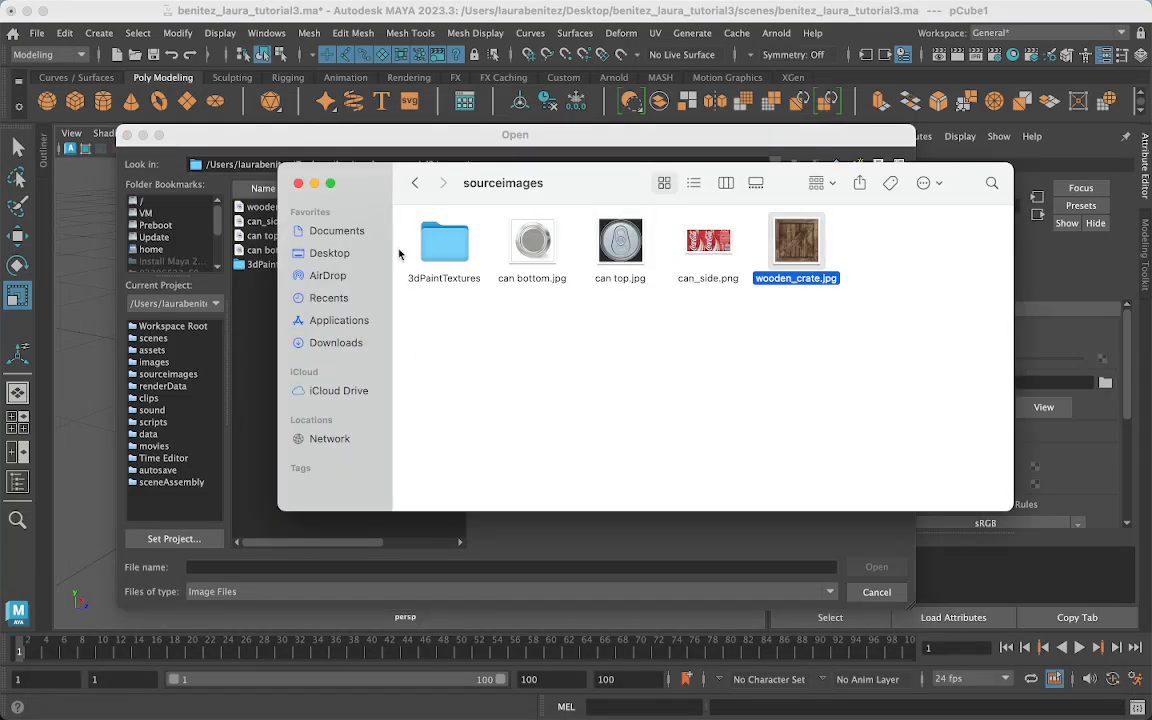
click(337, 254)
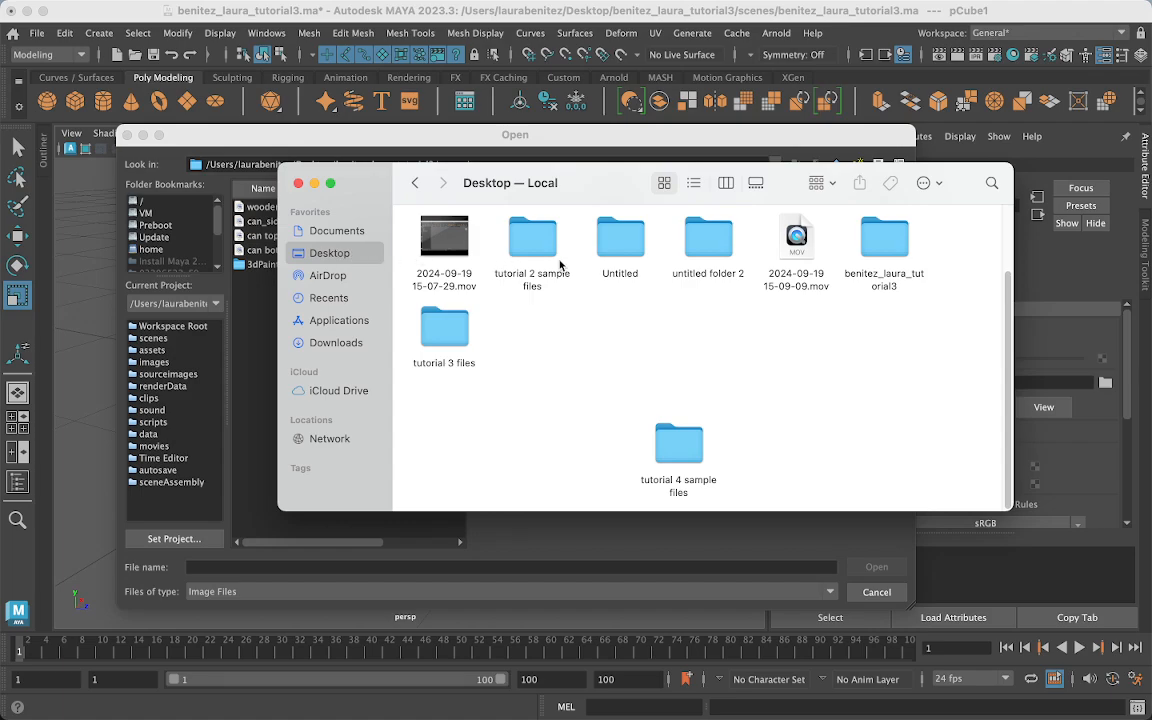
double_click(893, 246)
double_click(445, 435)
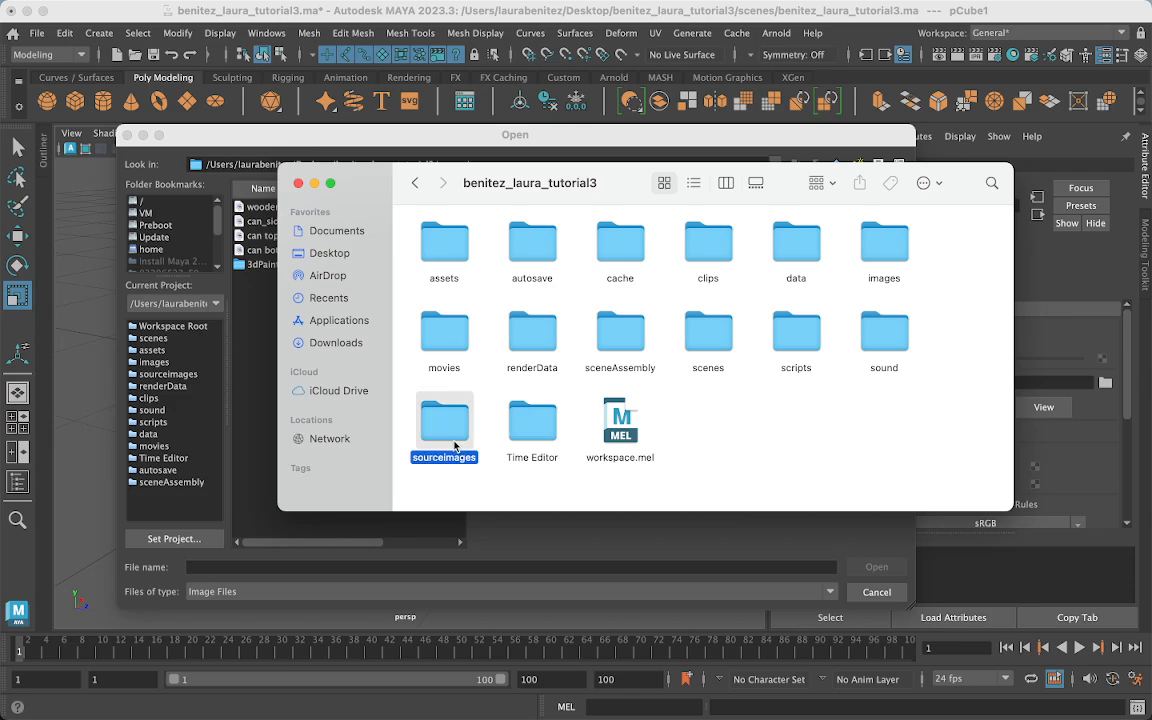
click(415, 183)
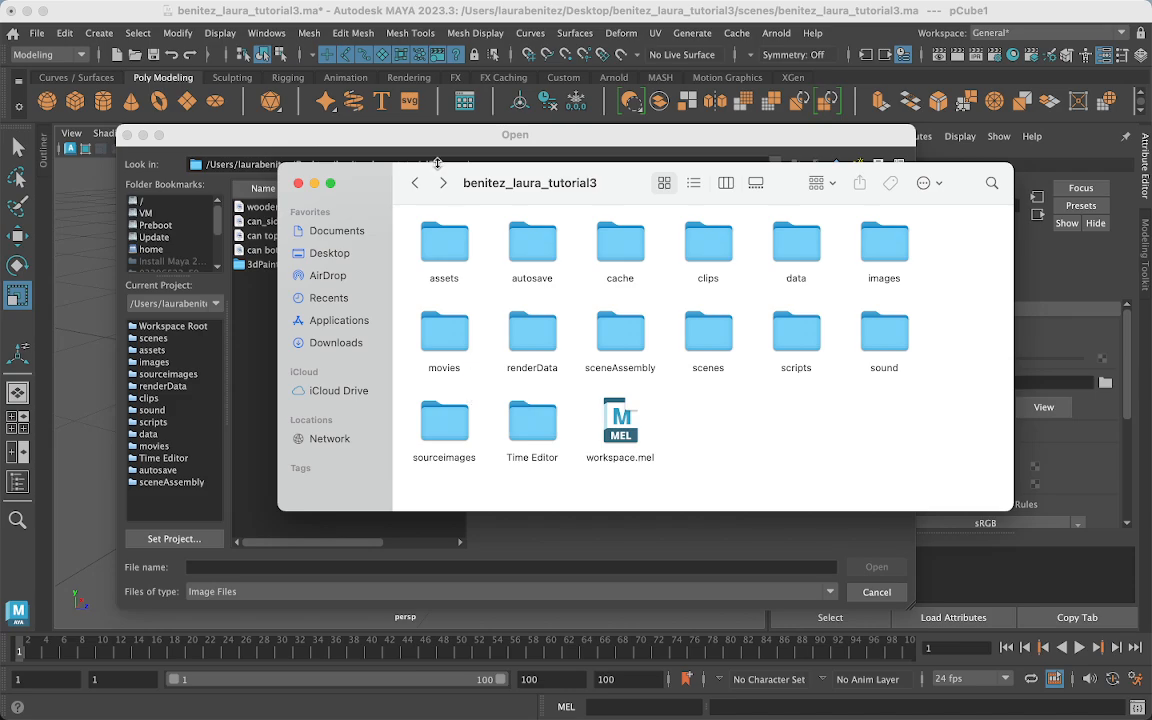
click(415, 183)
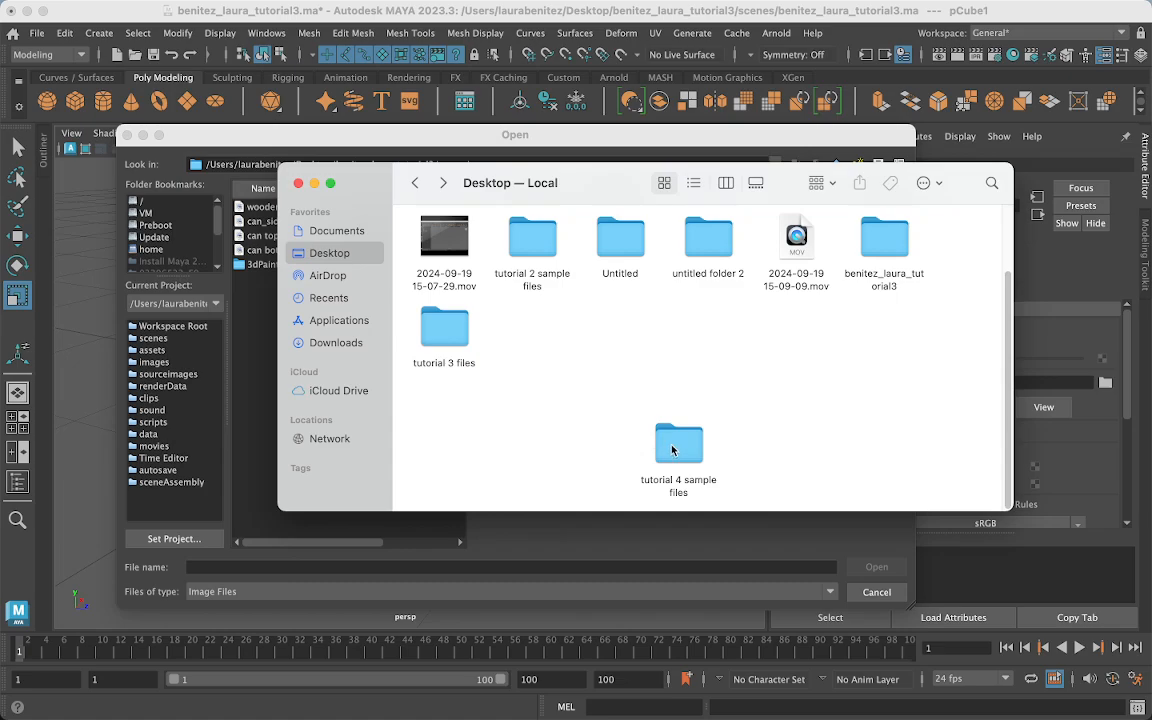
drag(673, 450, 500, 447)
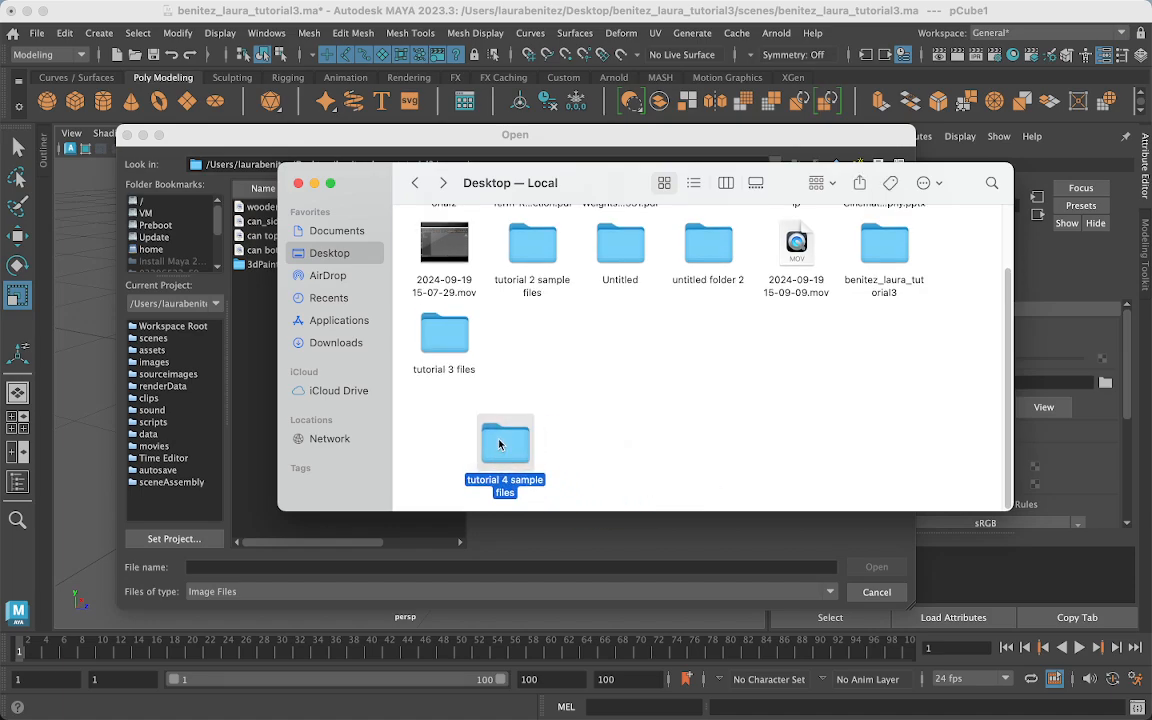
scroll(573, 377, up, 3)
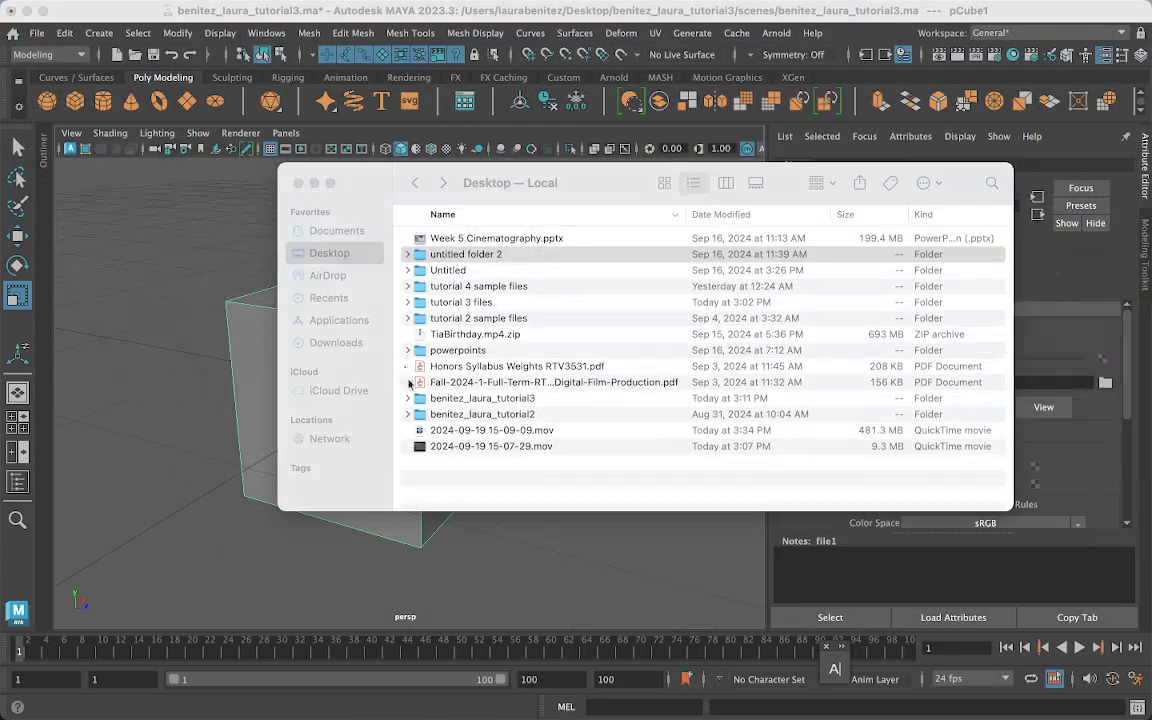
click(314, 185)
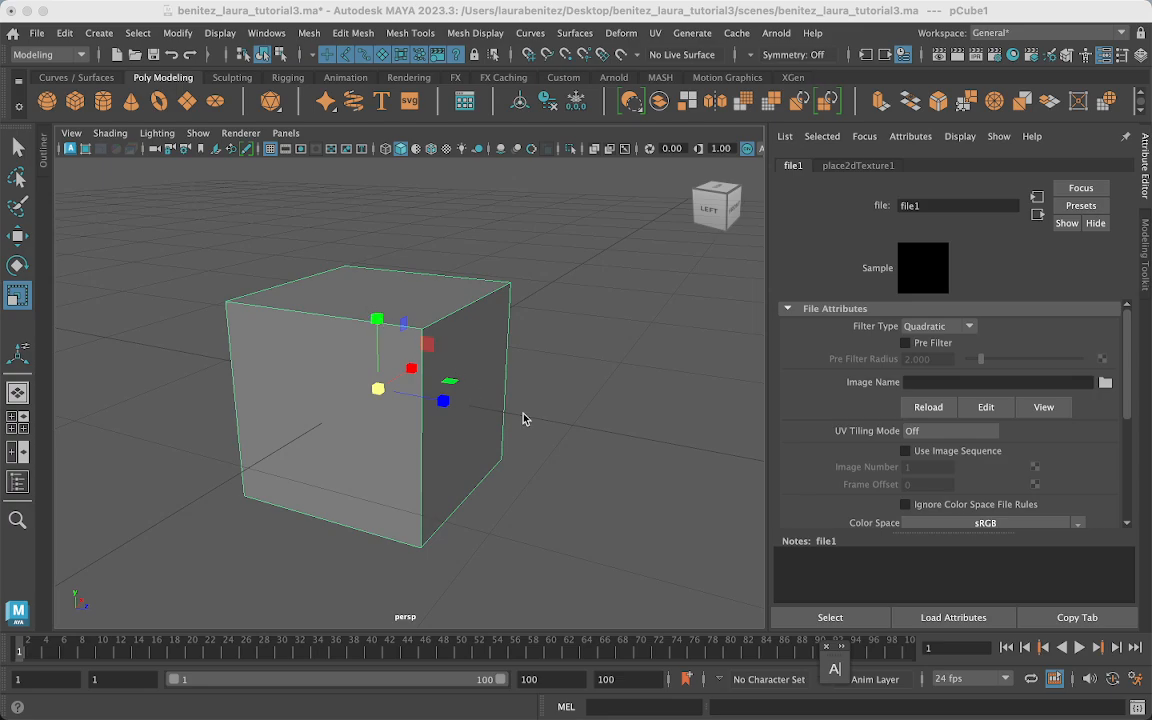
mouse_move(483, 378)
alt+mouse_down()
mouse_move(517, 391)
mouse_move(537, 380)
mouse_move(497, 381)
alt+mouse_up()
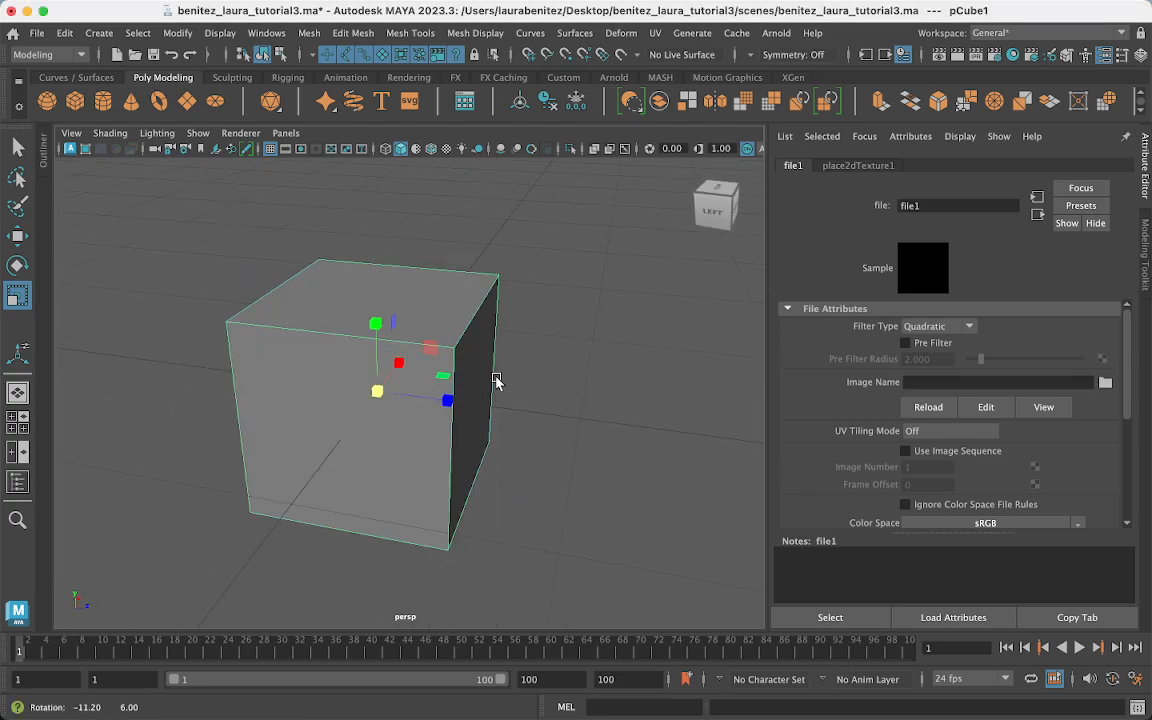
- Load box_color.png from sourceimages as file1's image
click(1105, 384)
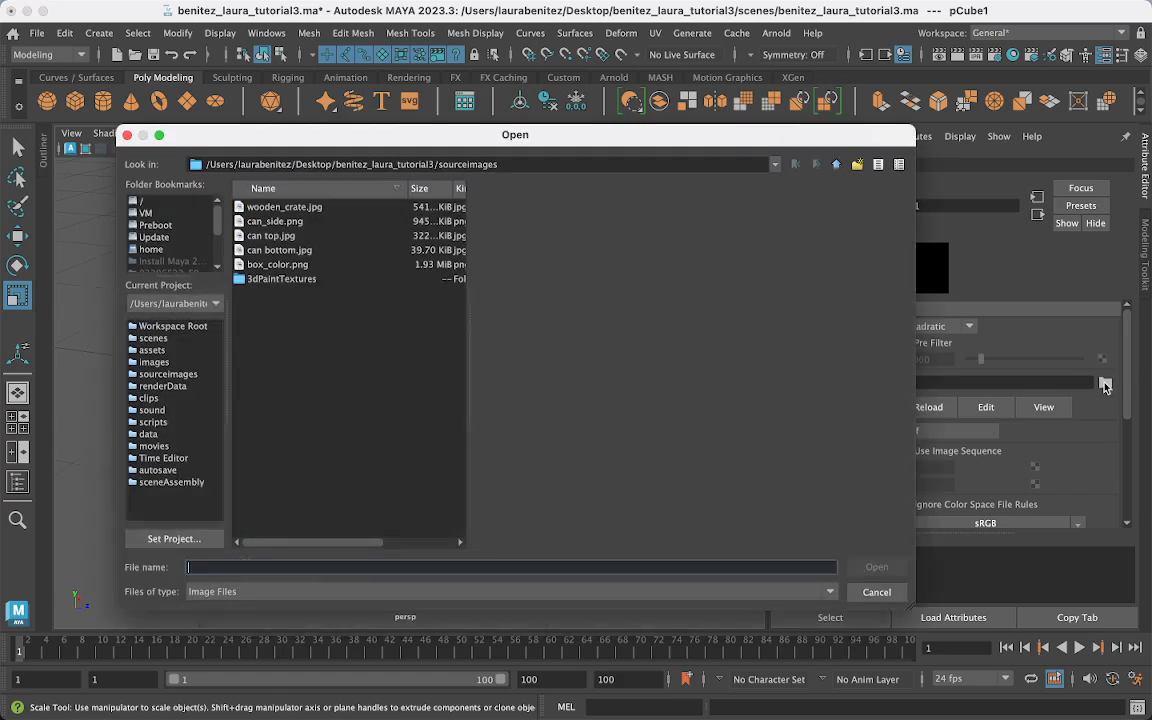
click(280, 265)
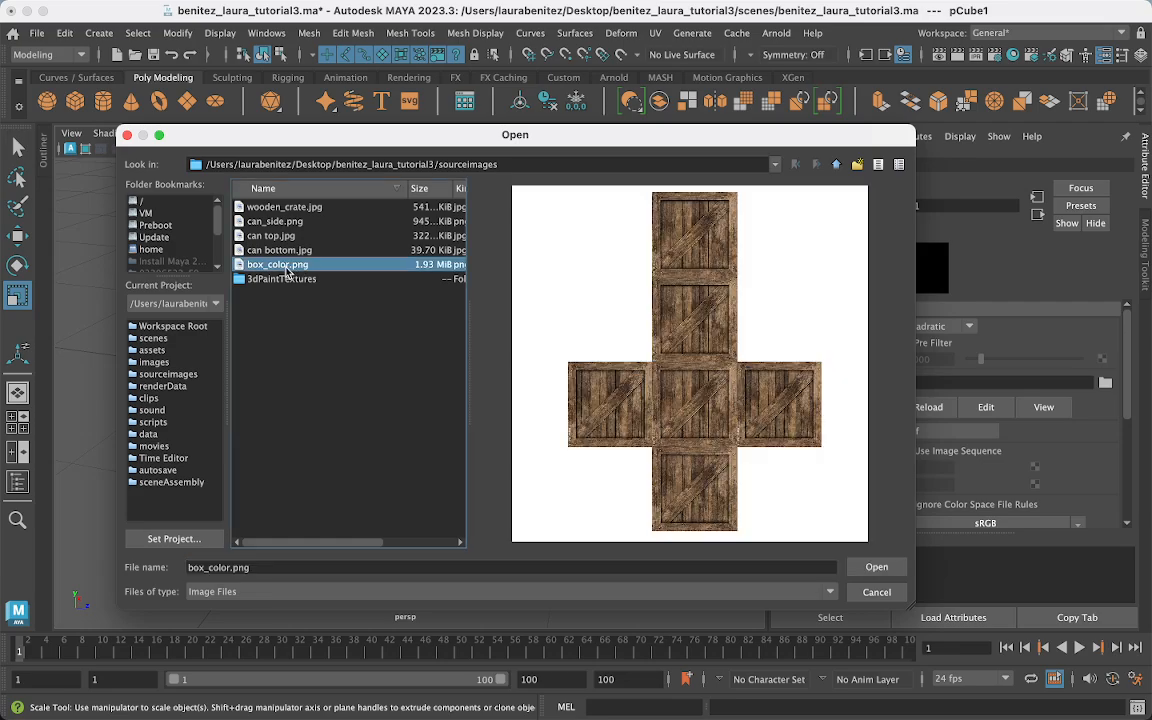
click(876, 567)
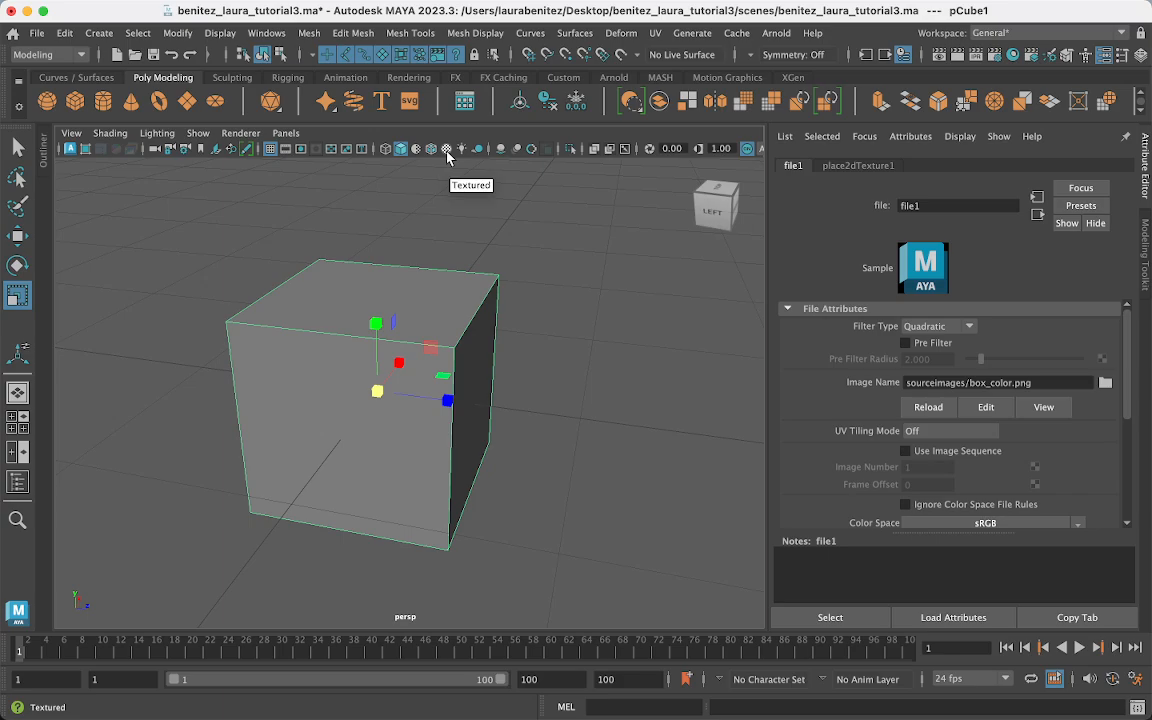
- Compare wireframe, shaded and textured display modes, ending in textured mode (6) with the crate selected
click(458, 213)
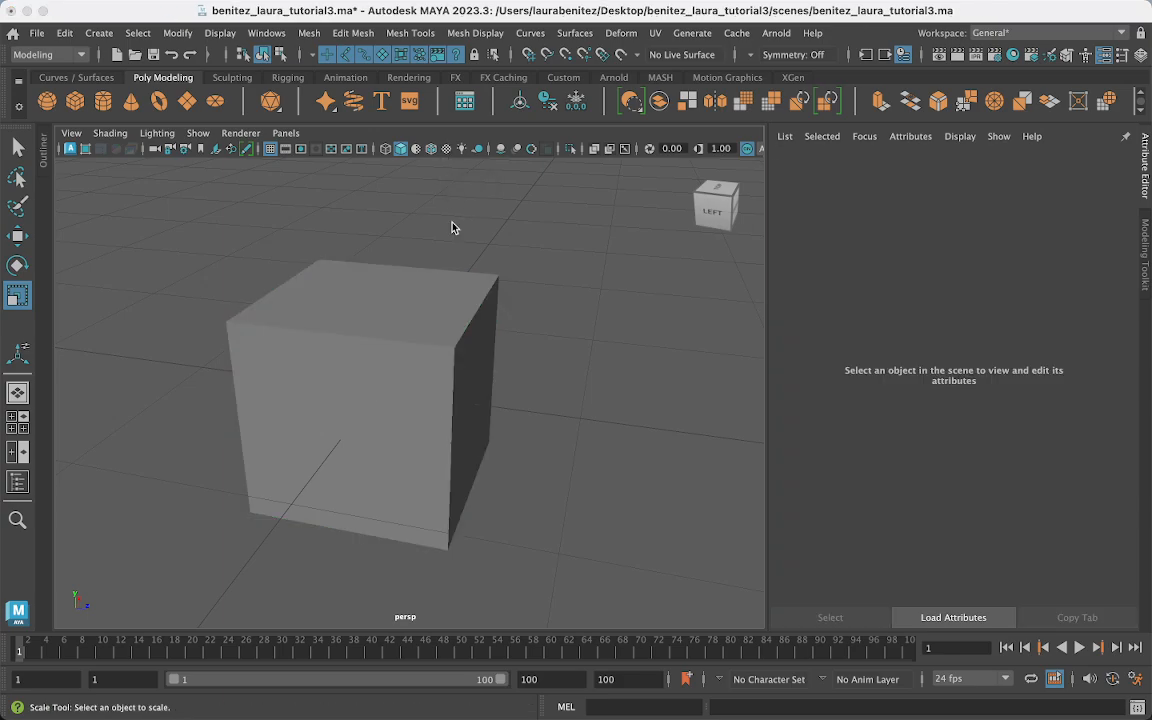
key(6)
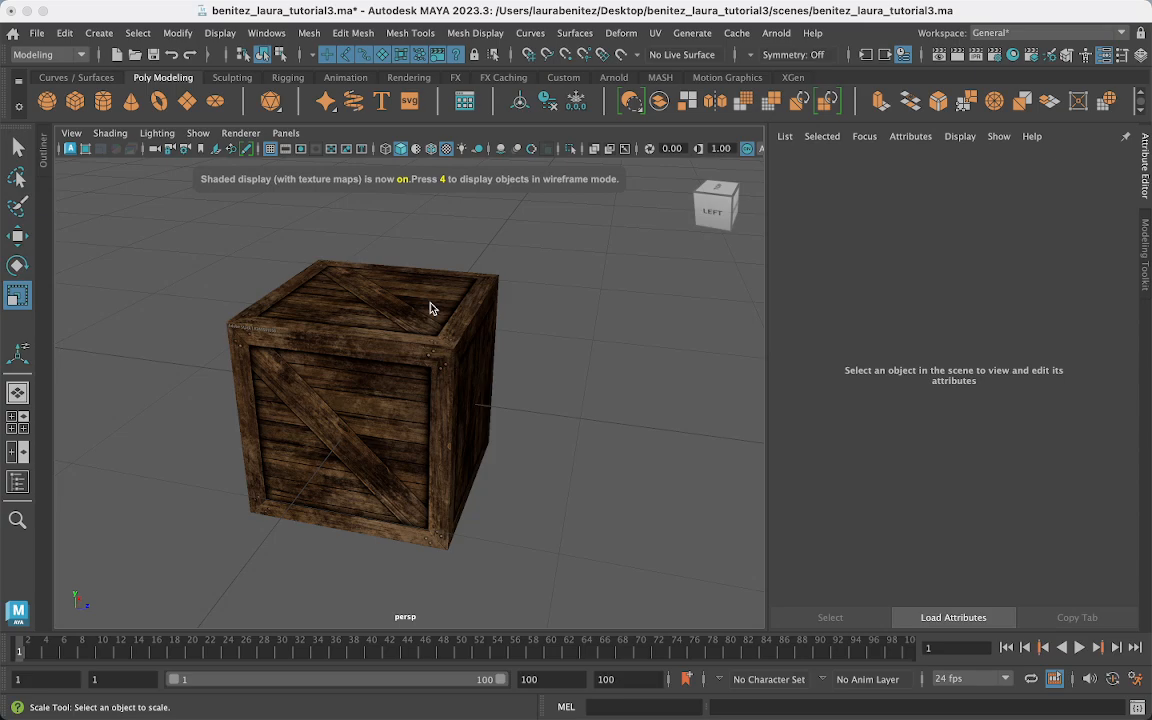
key(4)
key(5)
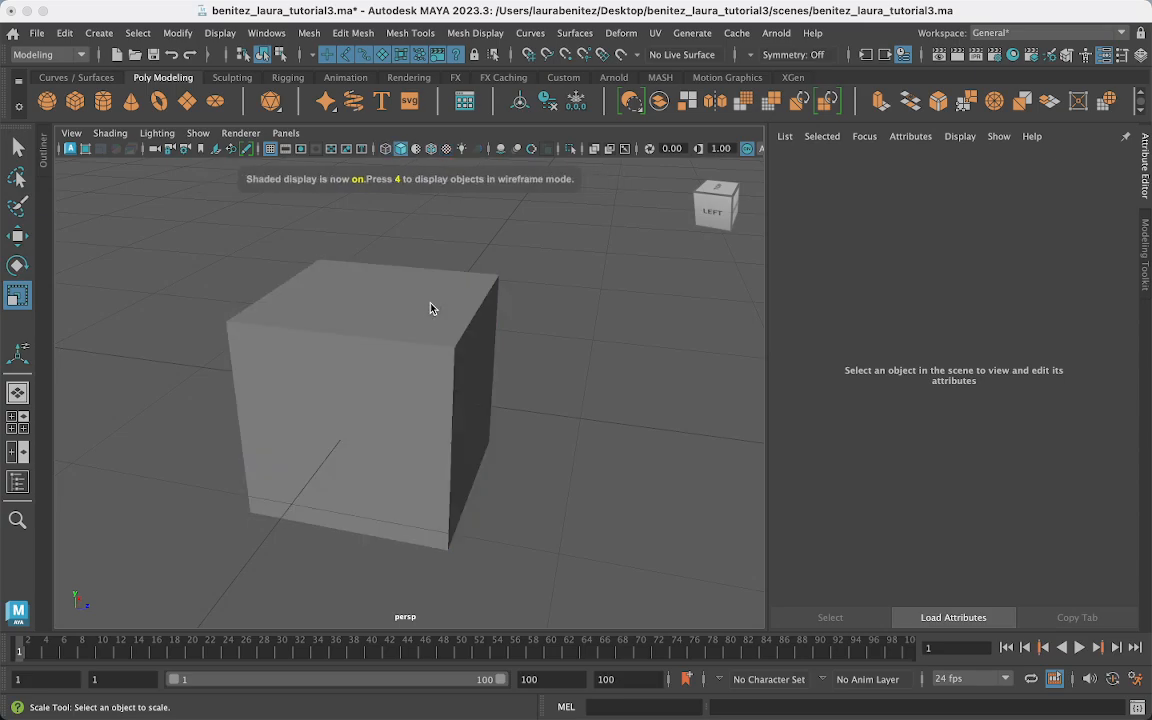
key(6)
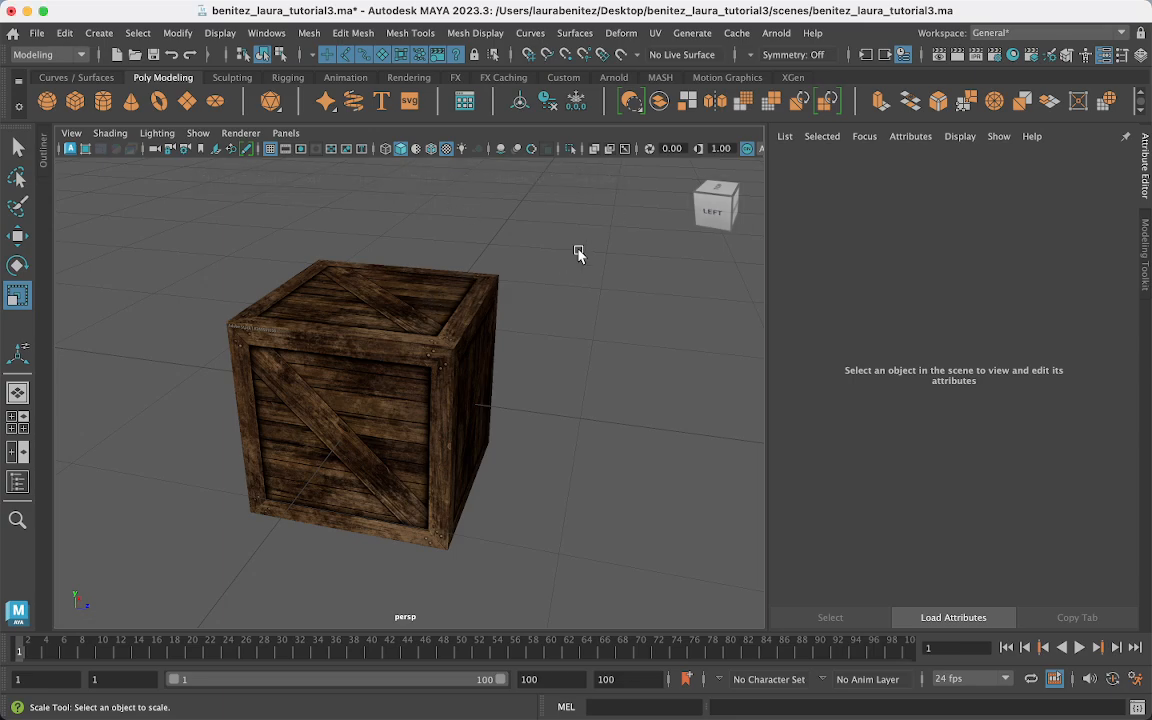
key(5)
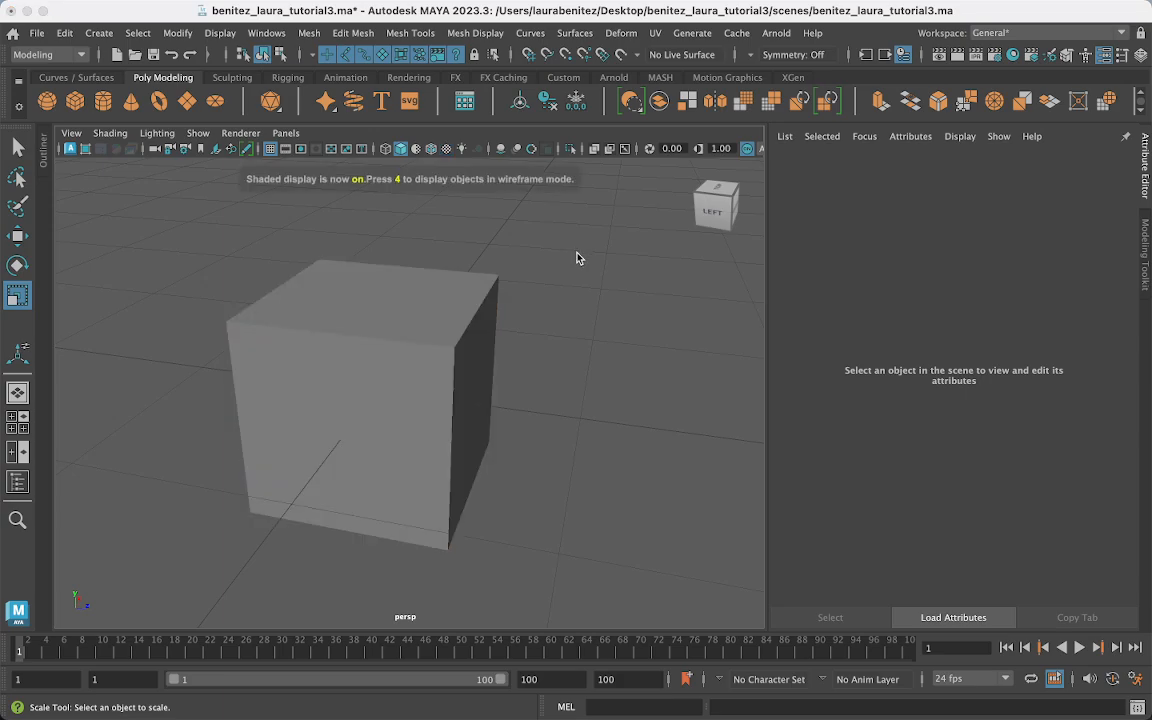
click(445, 294)
key(6)
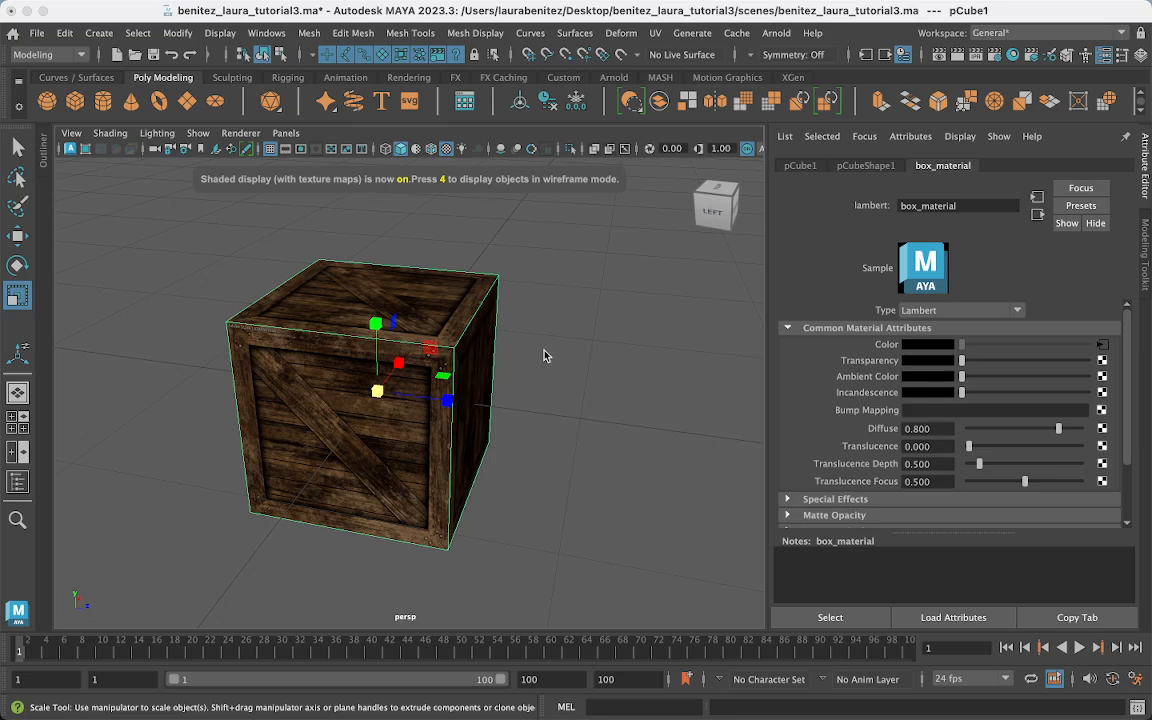
- Orbit around the textured crate and shift it slightly along X
alt+drag(478, 499, 561, 501)
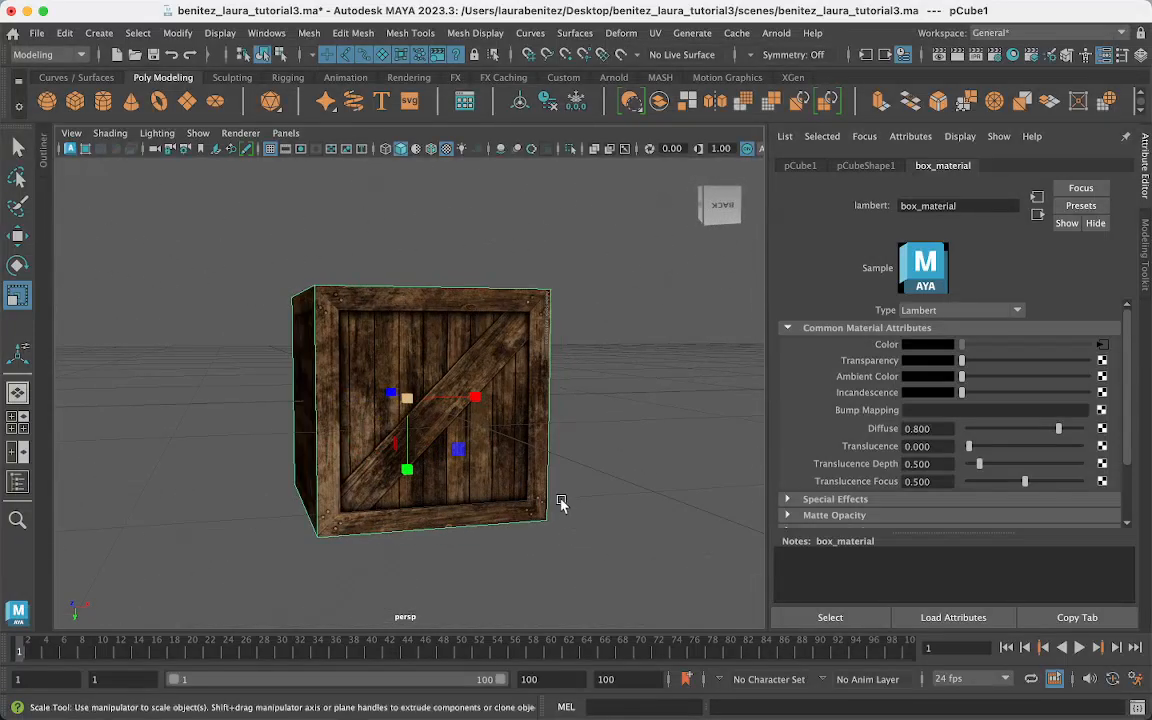
alt+drag(360, 501, 429, 499)
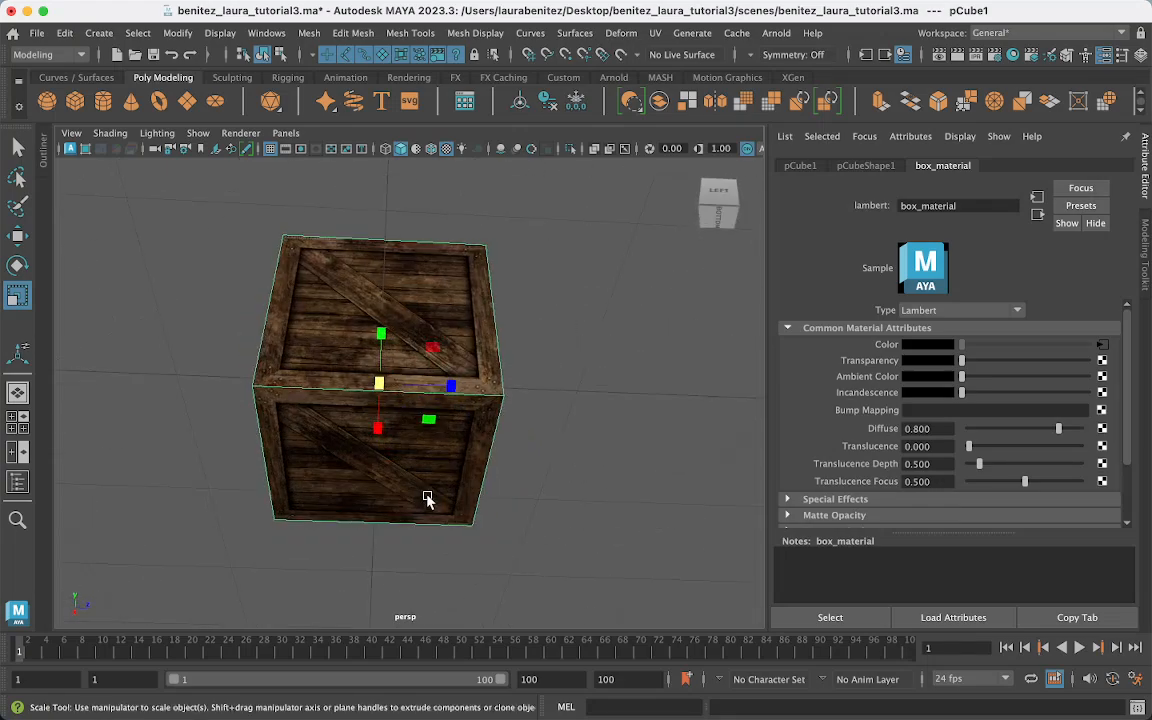
alt+drag(427, 499, 278, 420)
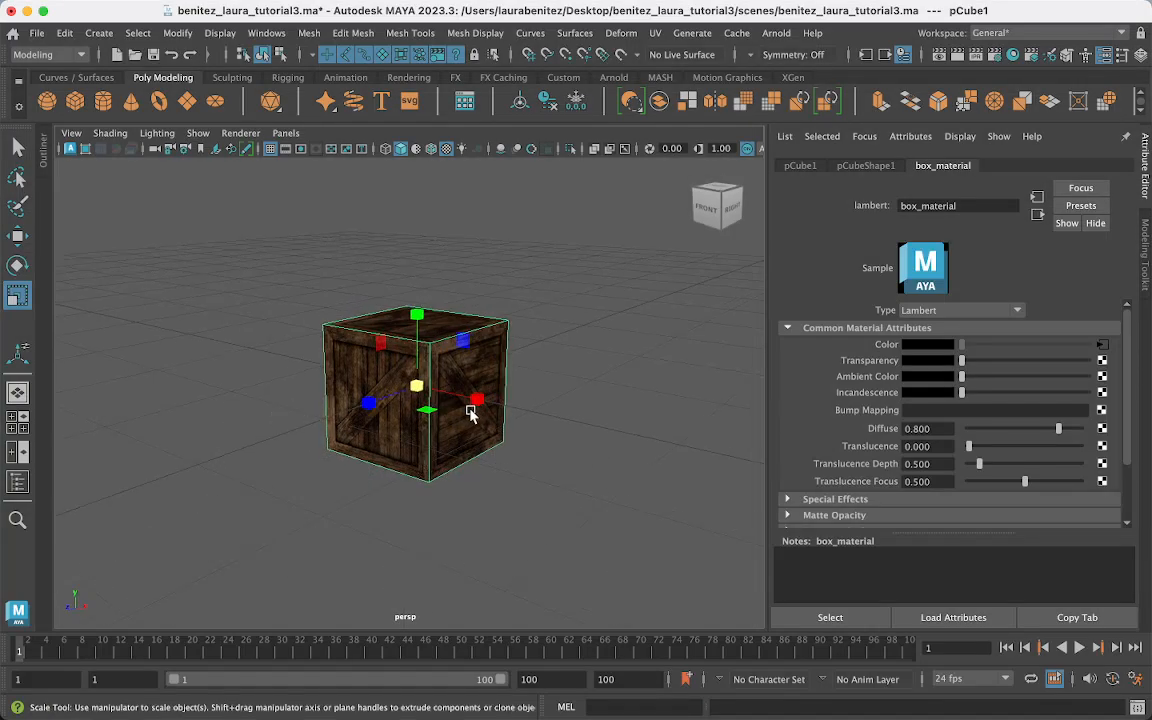
alt+drag(473, 404, 470, 404)
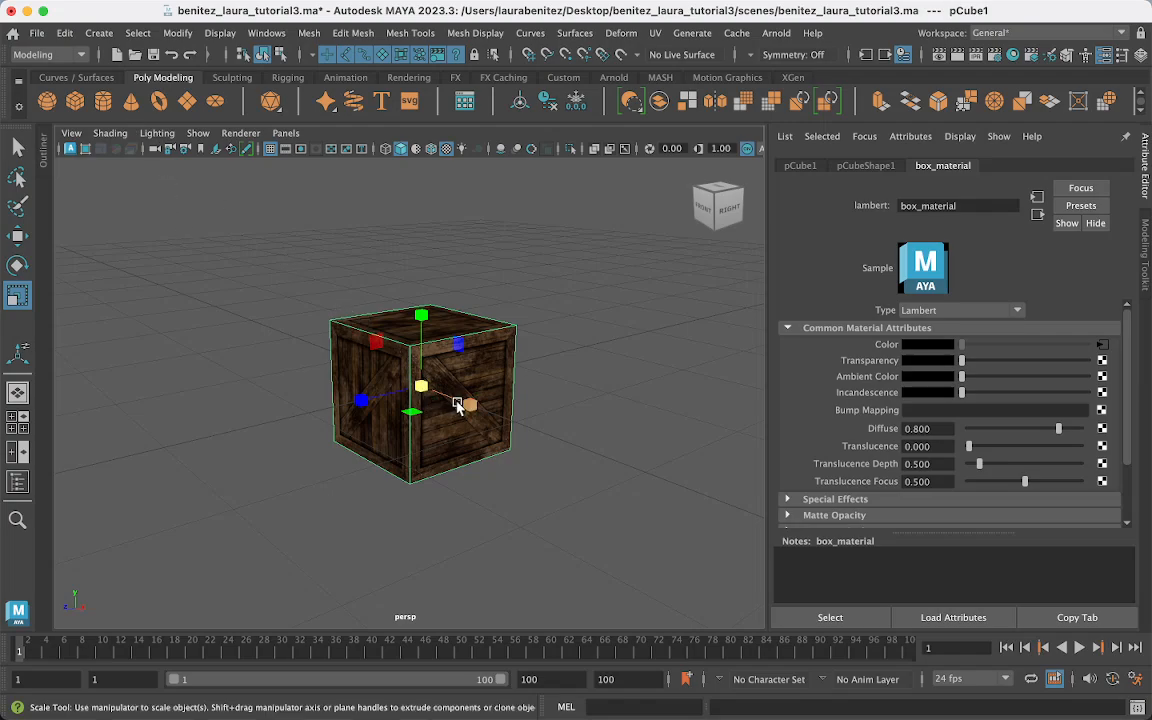
key(w)
drag(468, 408, 458, 399)
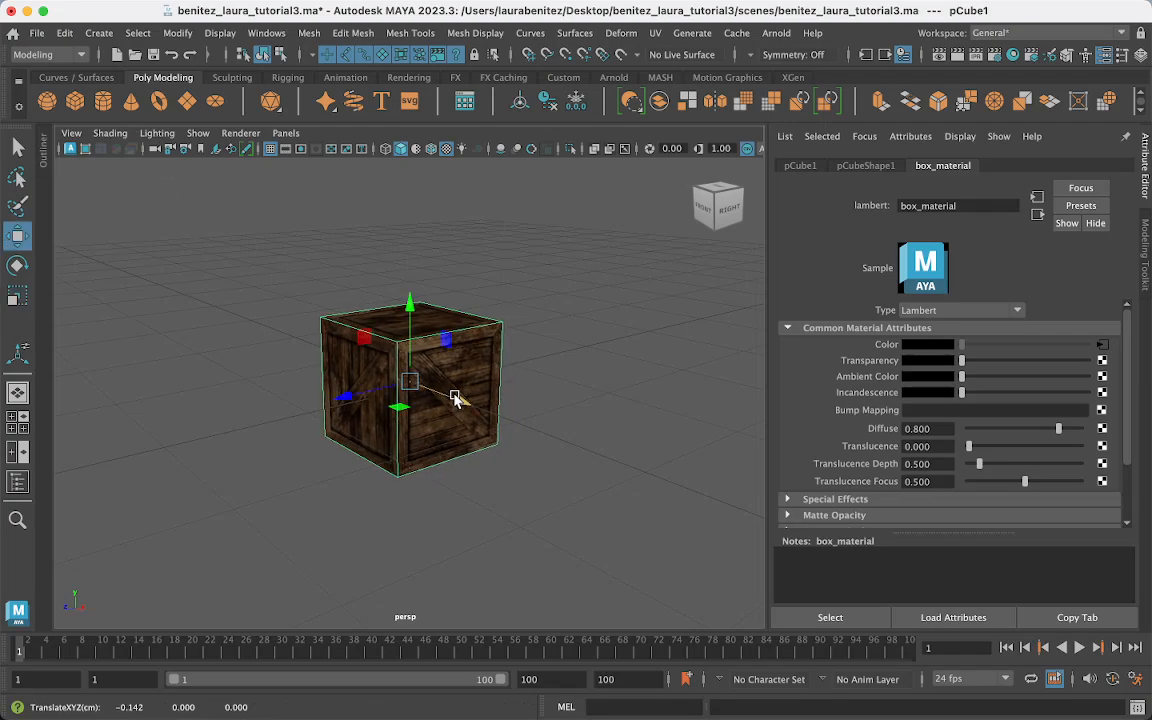
scroll(526, 290, up, 6)
alt+drag(528, 384, 508, 380)
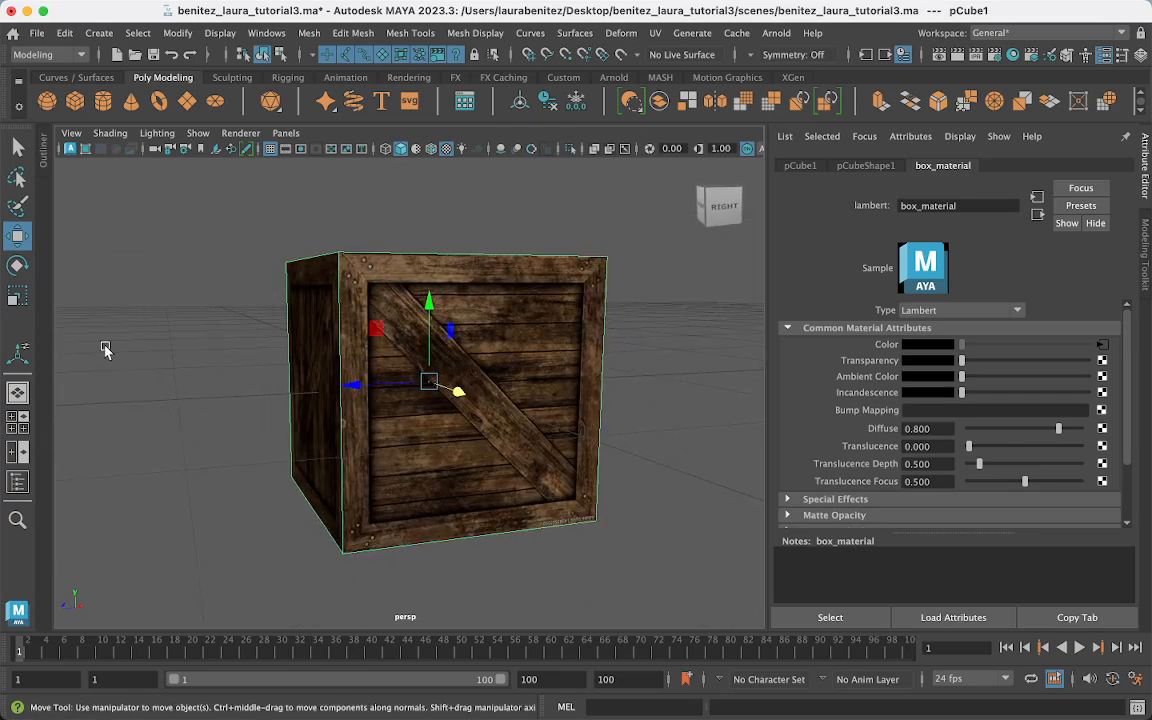
- Create a polygon plane, scale it into a large ground and lower it below the crate
click(188, 102)
key(r)
drag(442, 388, 962, 580)
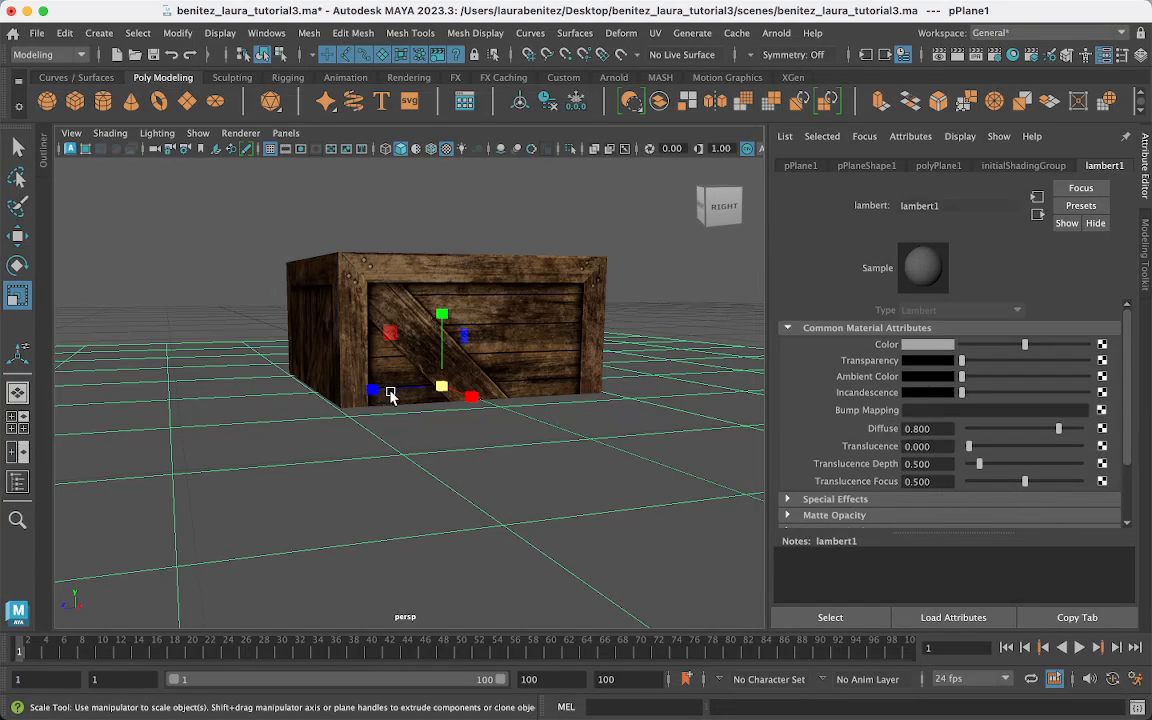
drag(375, 391, 103, 397)
key(w)
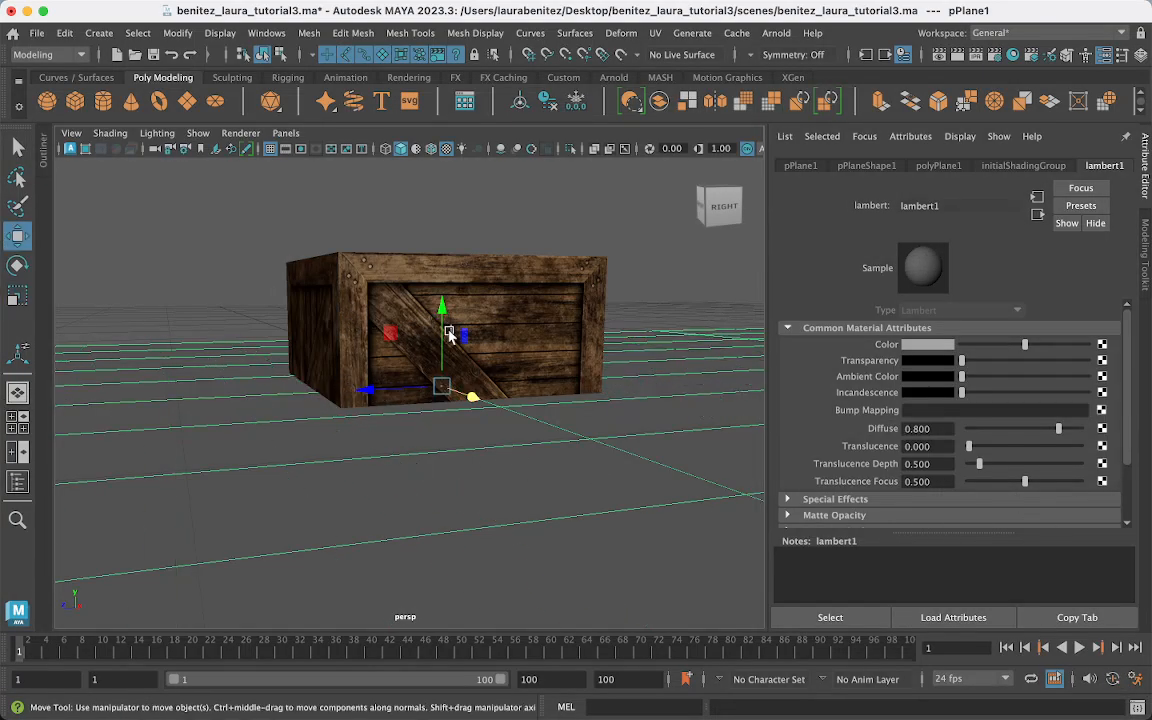
shift+click(467, 355)
key(super+z)
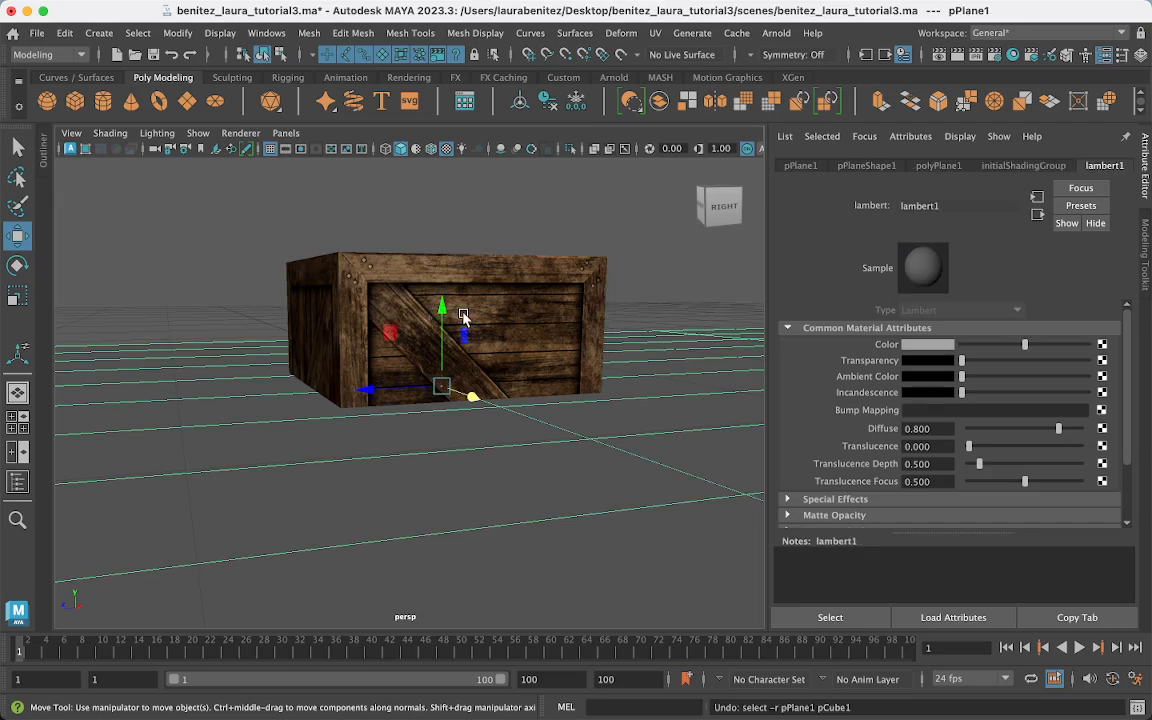
drag(441, 305, 437, 410)
key(r)
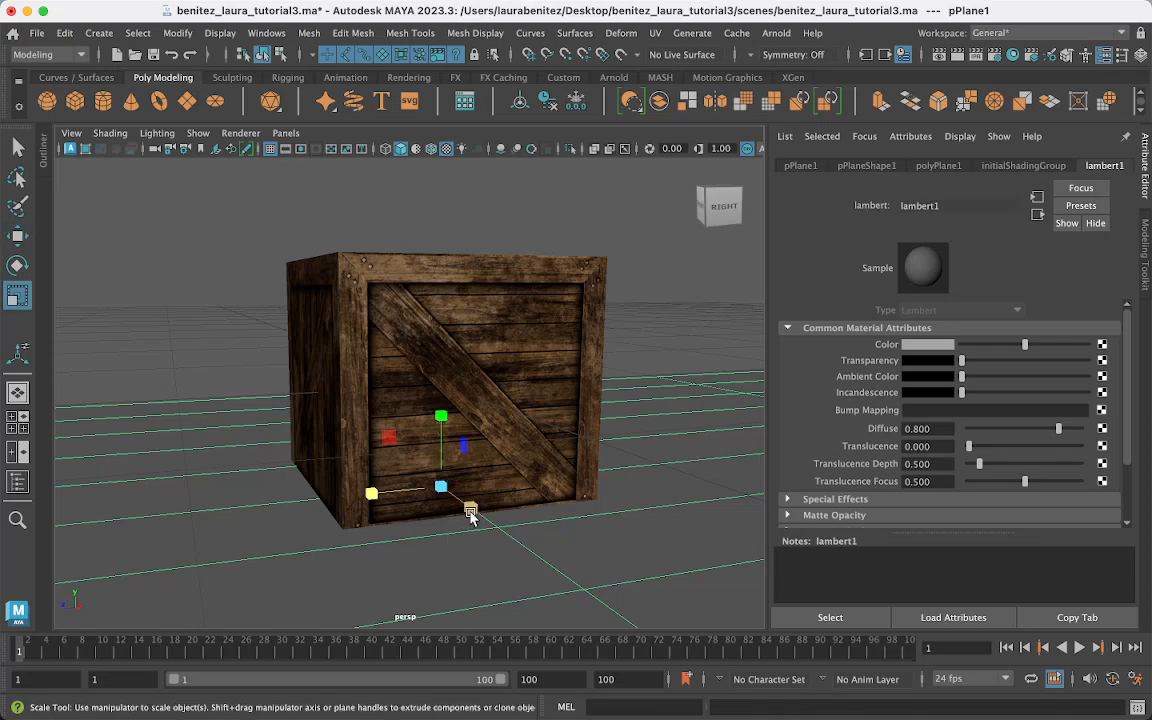
drag(470, 507, 500, 535)
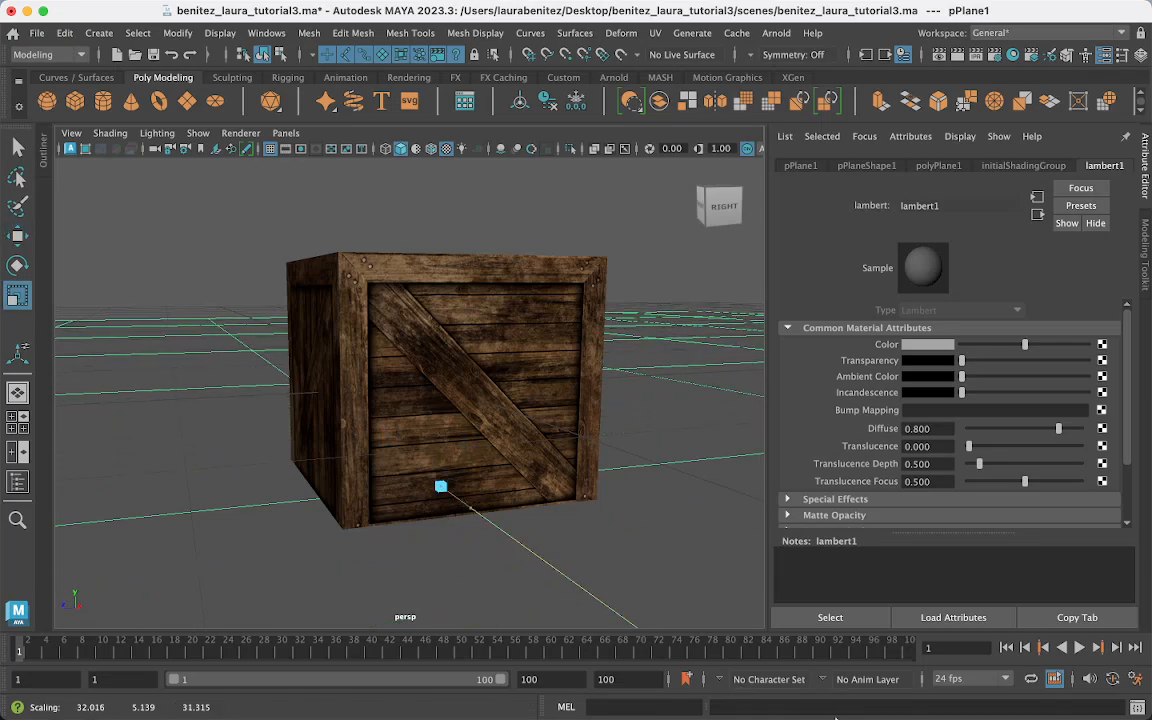
- Select the crate and raise it along Y onto the plane
click(531, 487)
key(w)
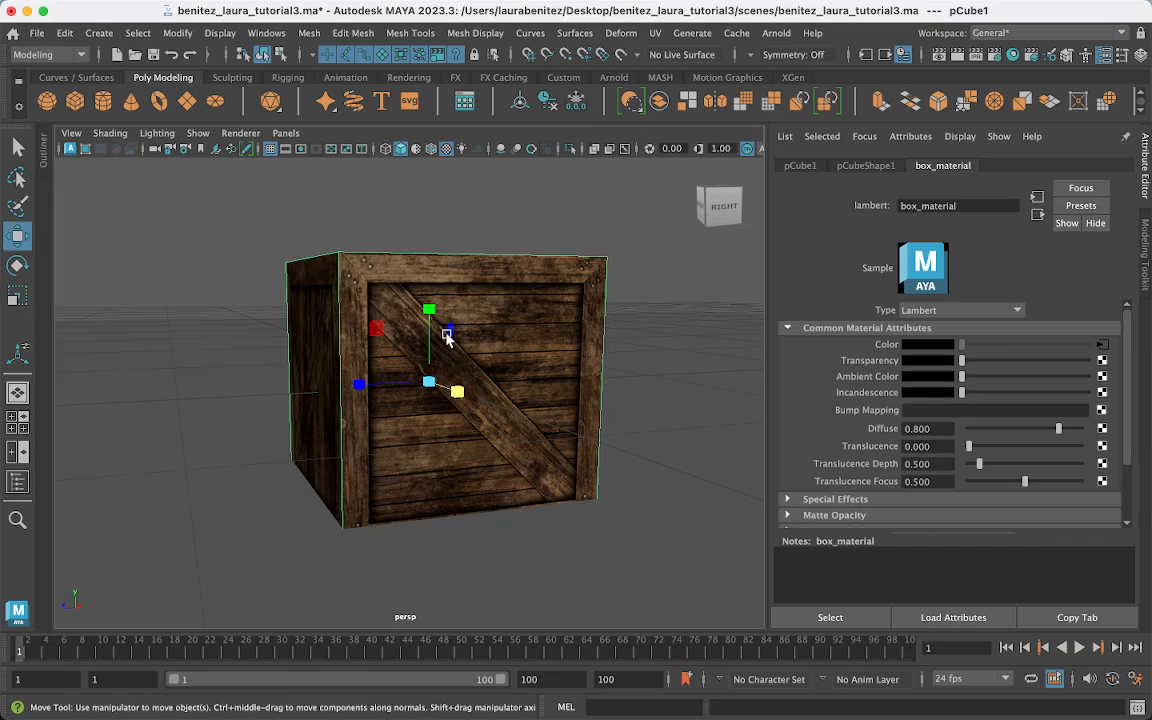
drag(429, 316, 429, 297)
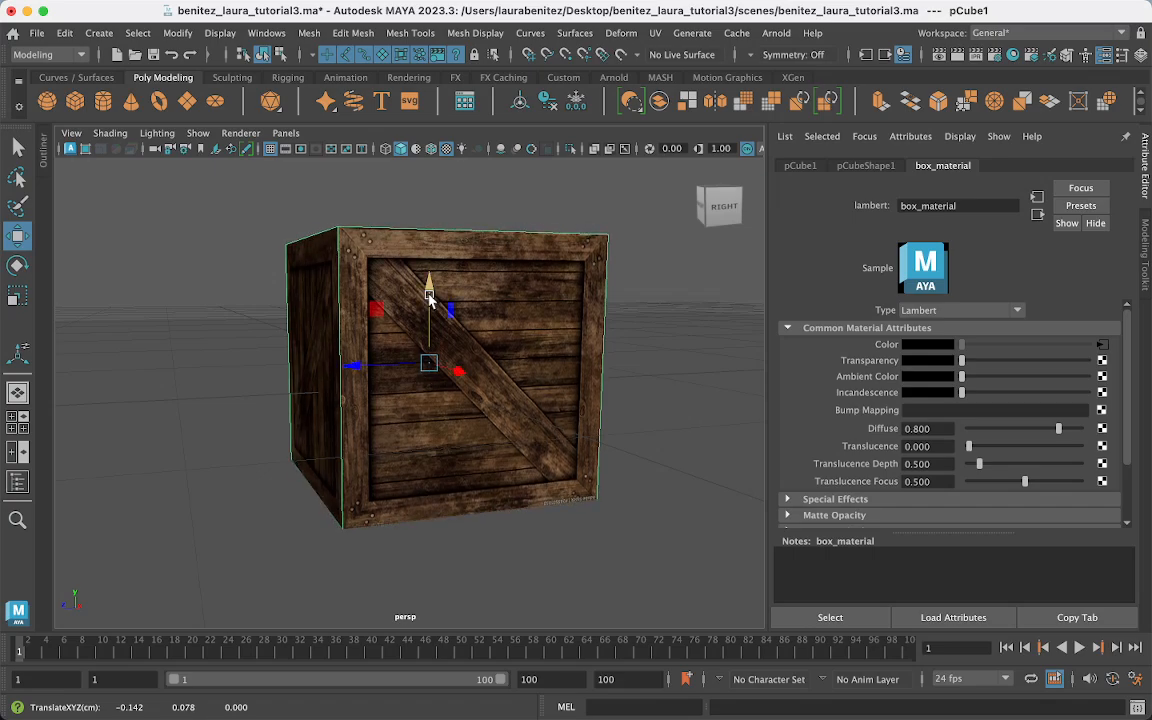
- Turn on viewport ambient occlusion, orbit to show two crate faces, and enable the resolution gate
click(502, 148)
click(695, 330)
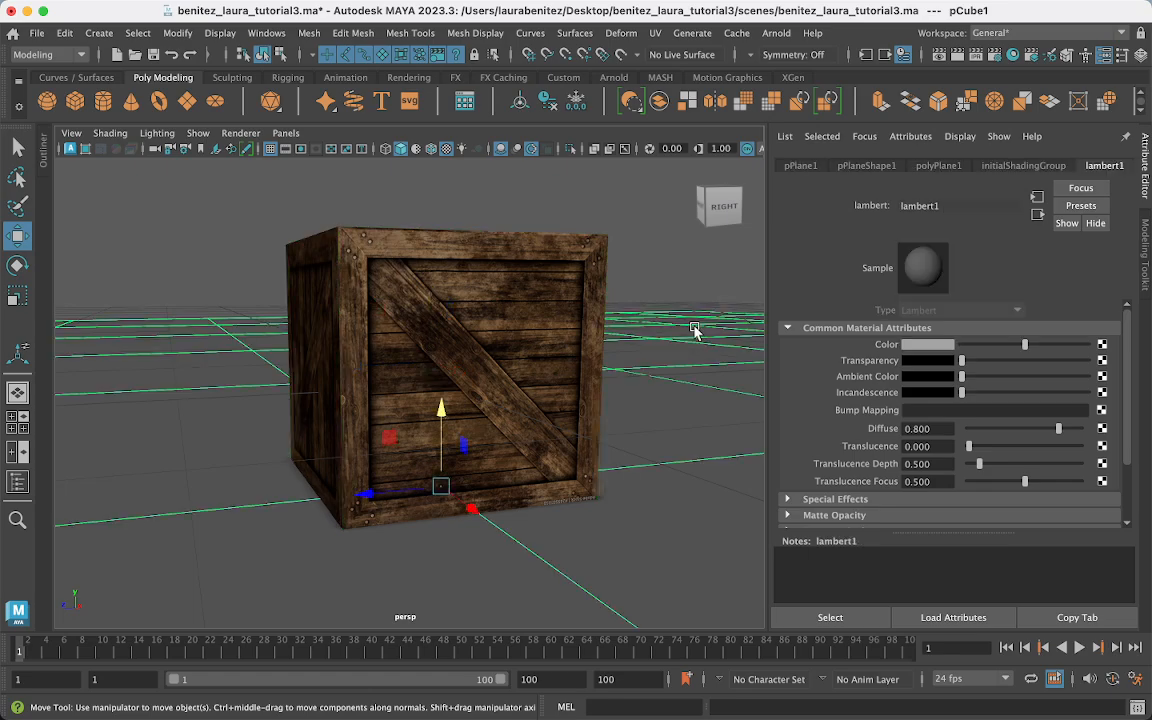
alt+drag(656, 288, 555, 563)
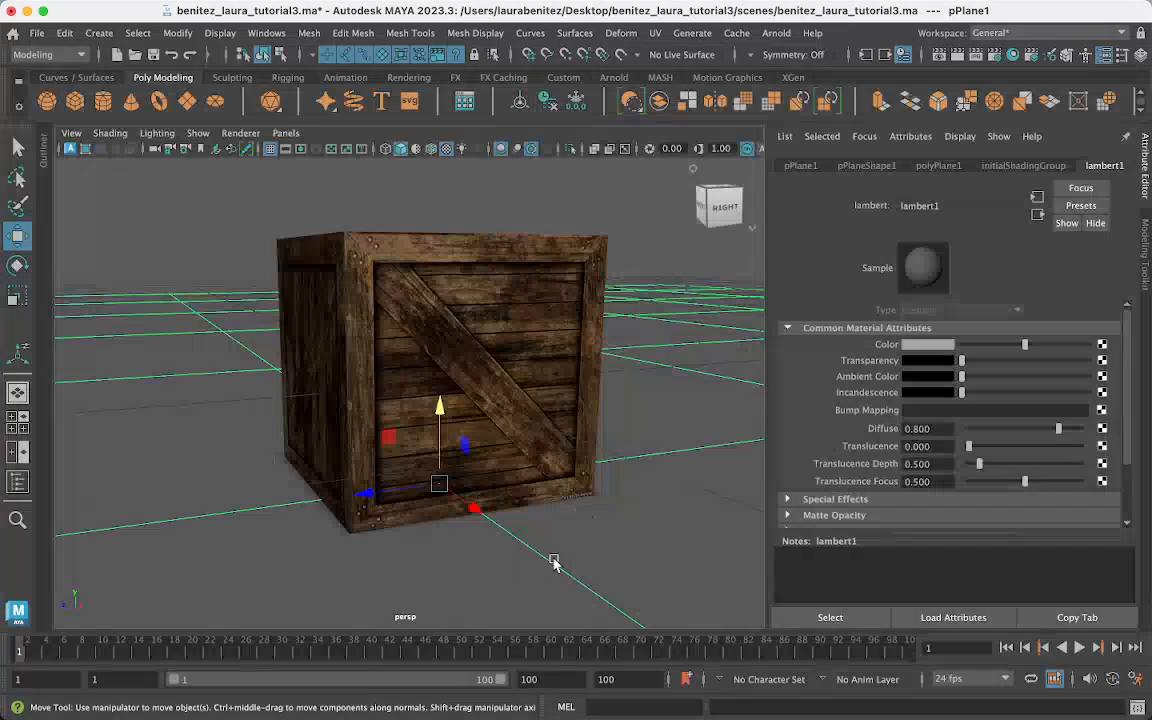
mouse_move(599, 491)
alt+mouse_down()
mouse_move(548, 496)
mouse_move(610, 492)
alt+mouse_up()
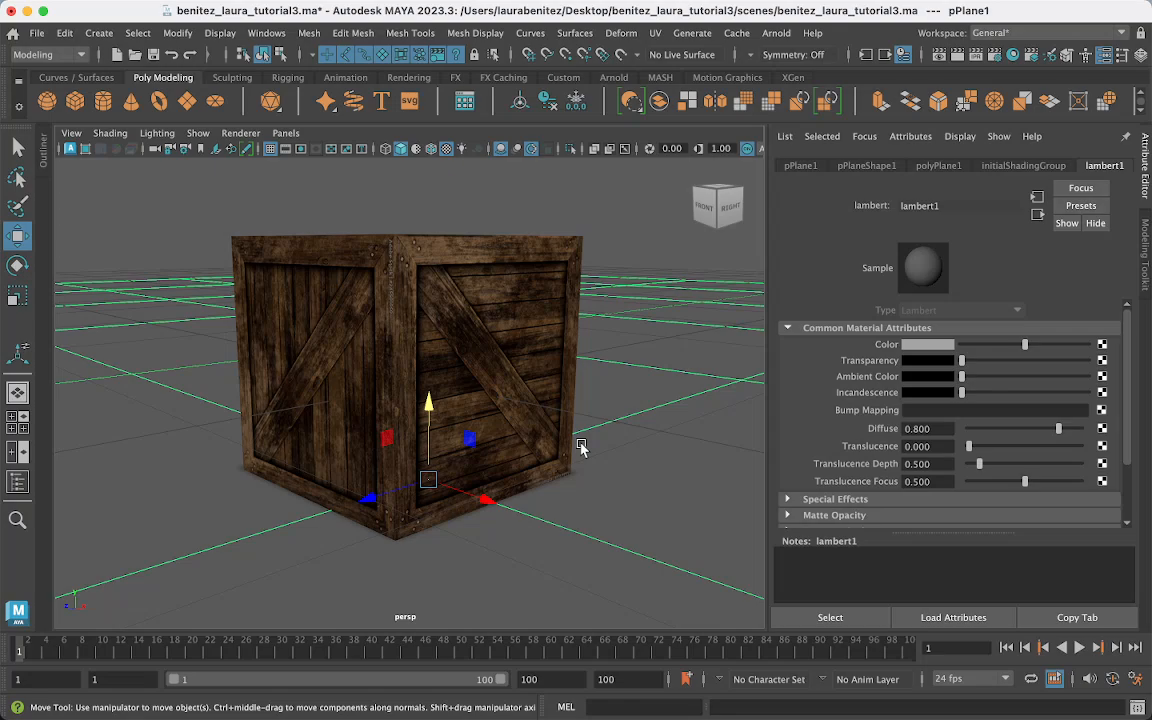
alt+drag(581, 447, 576, 450)
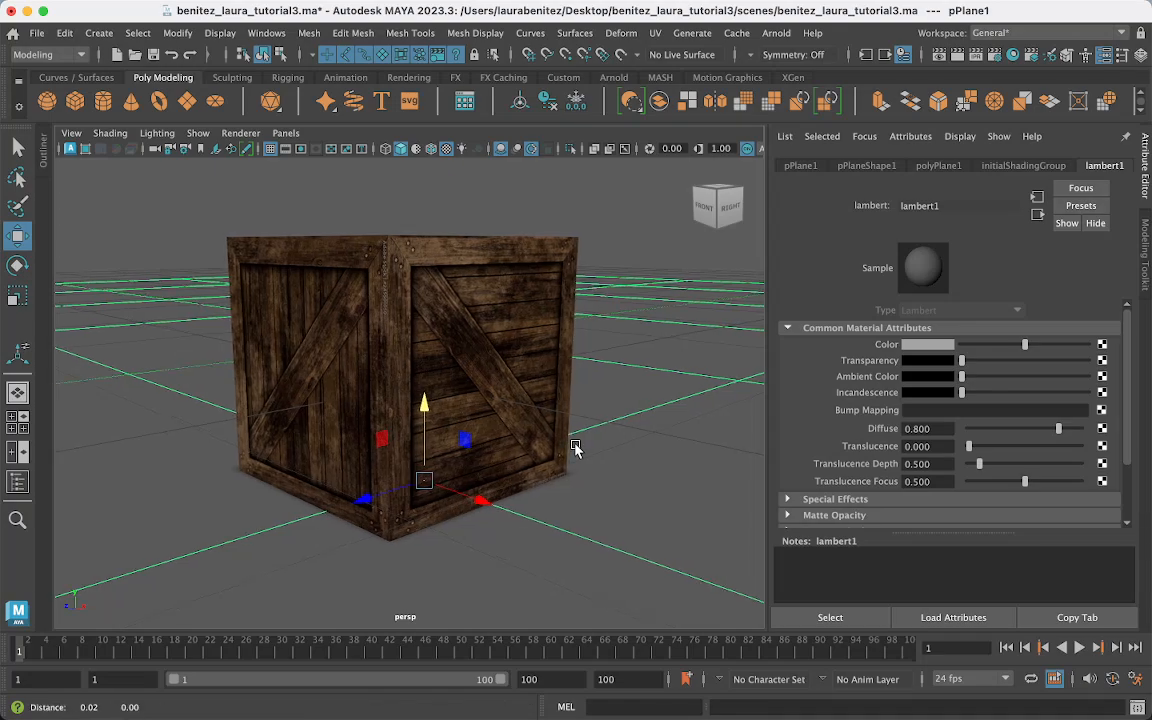
click(300, 149)
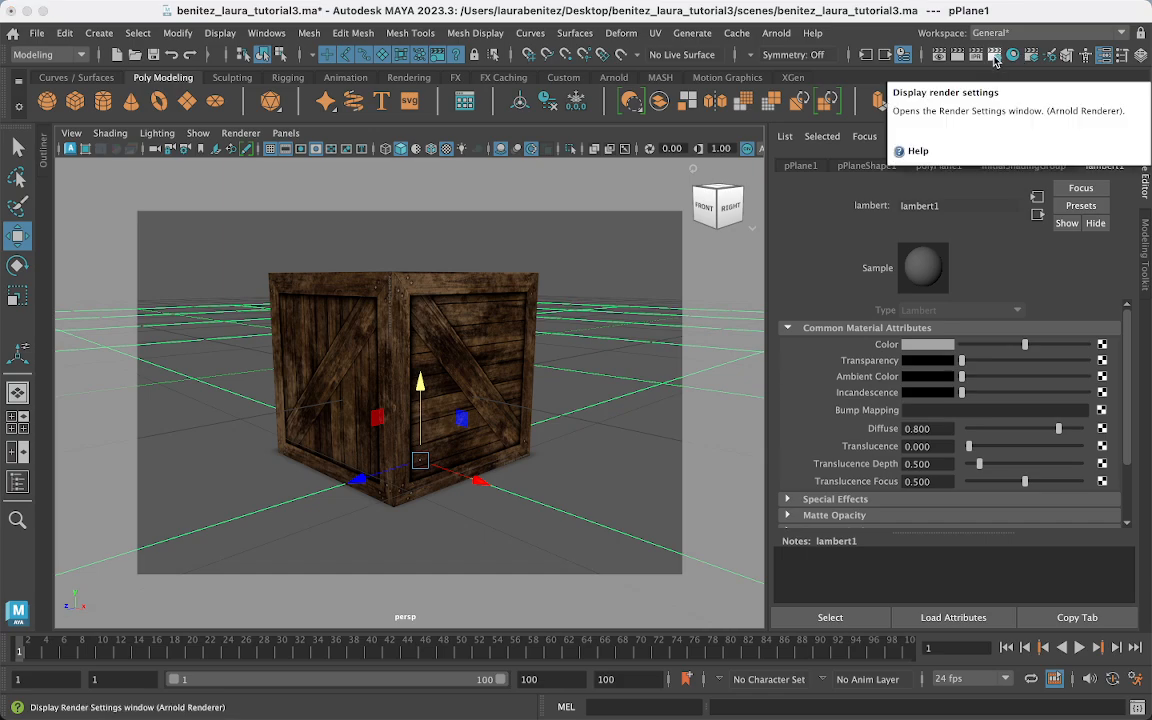
- In Render Settings, choose Maya Hardware 2.0 and the HD 1080 preset (1920 x 1080), then close
click(995, 60)
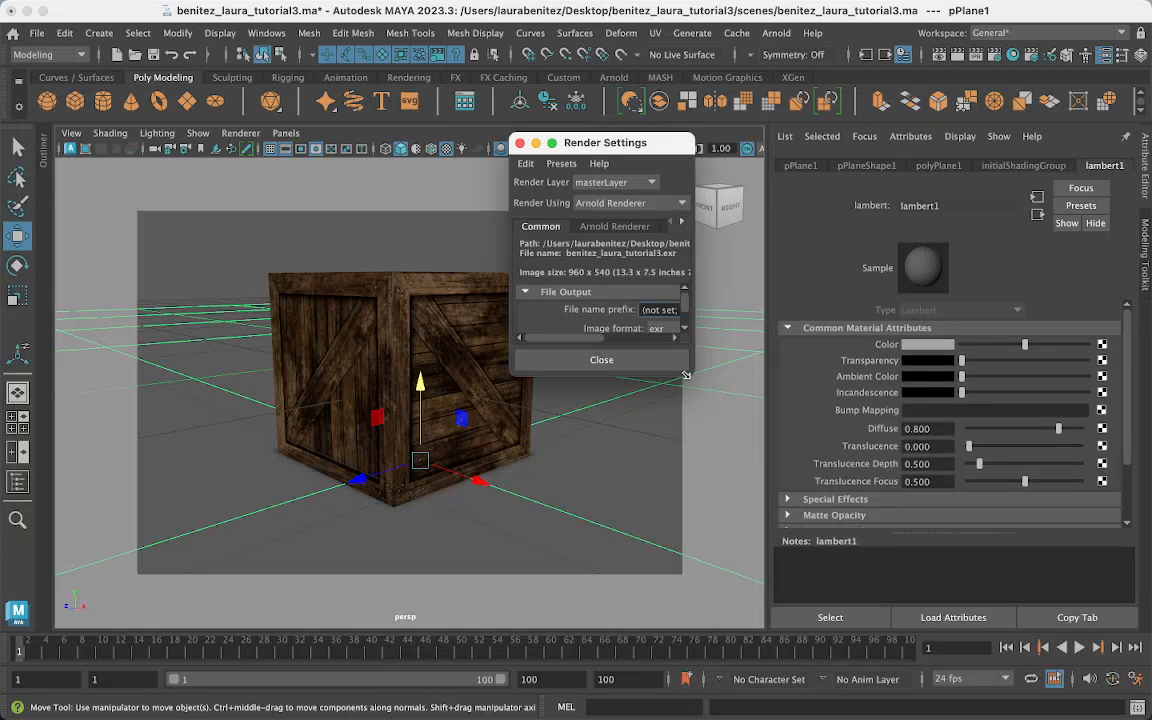
drag(686, 374, 929, 713)
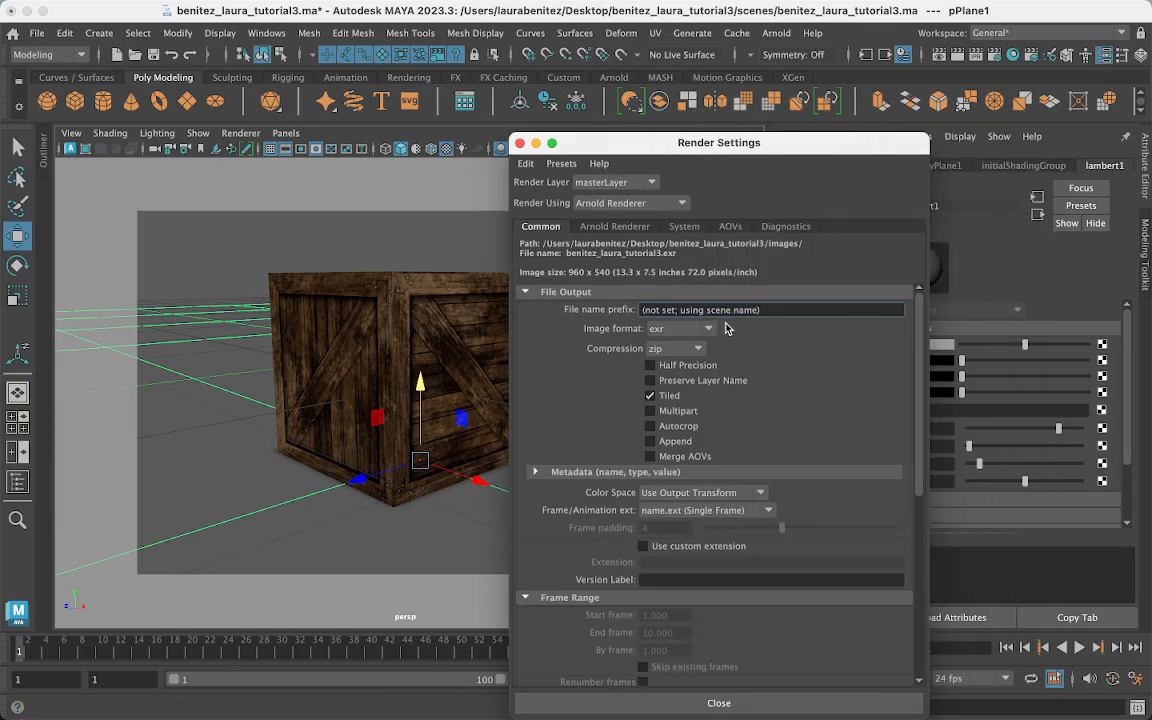
click(709, 328)
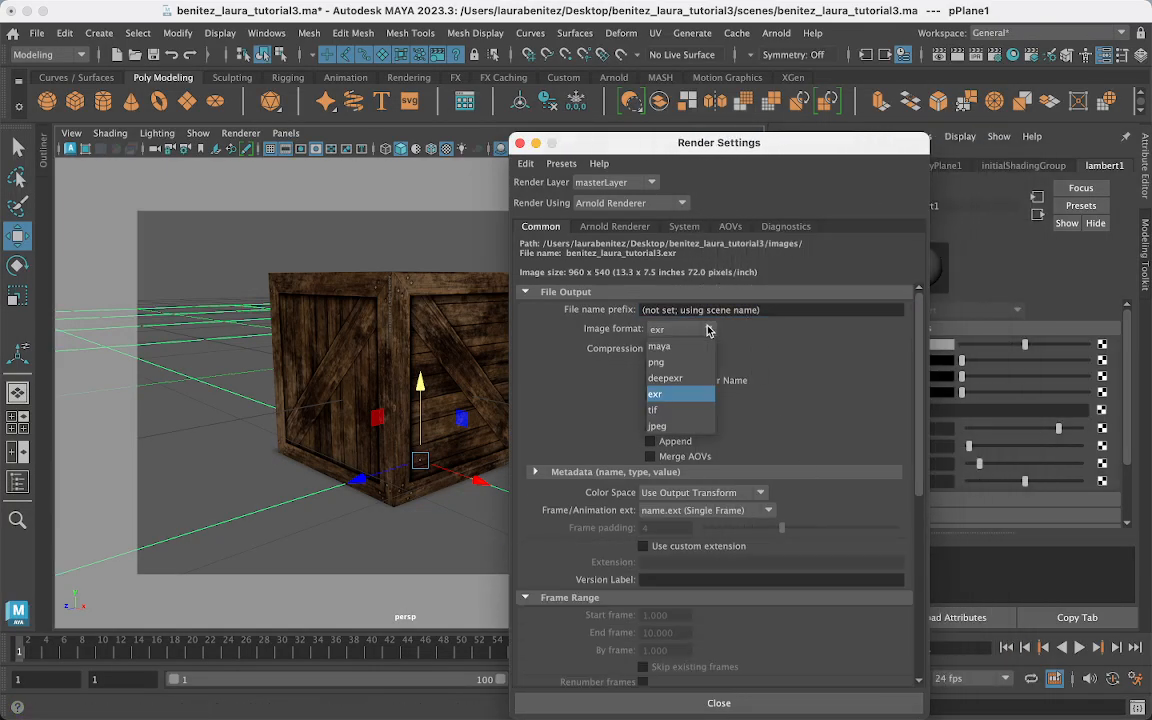
click(631, 201)
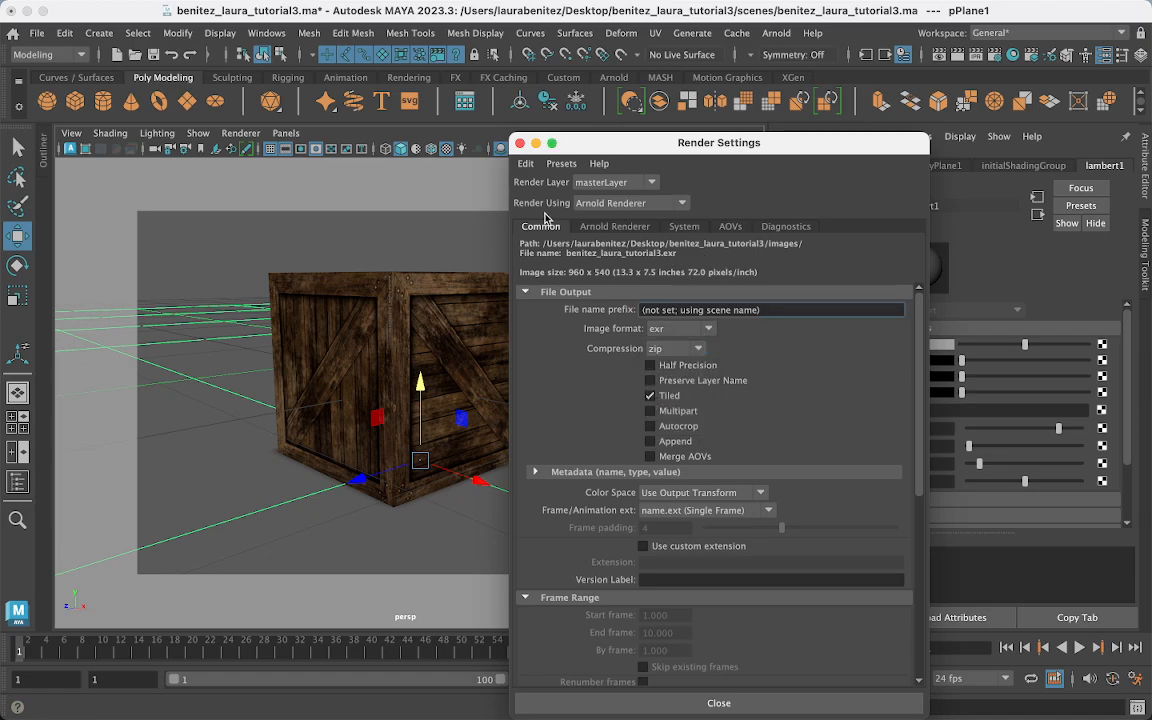
click(667, 203)
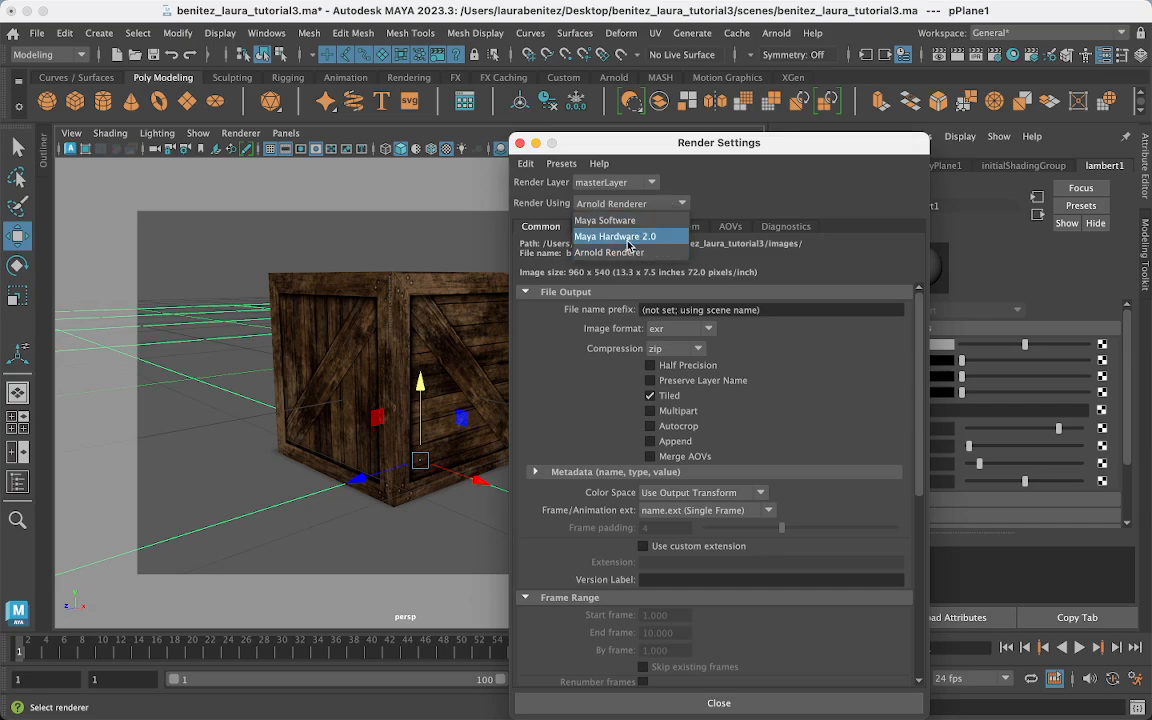
click(630, 237)
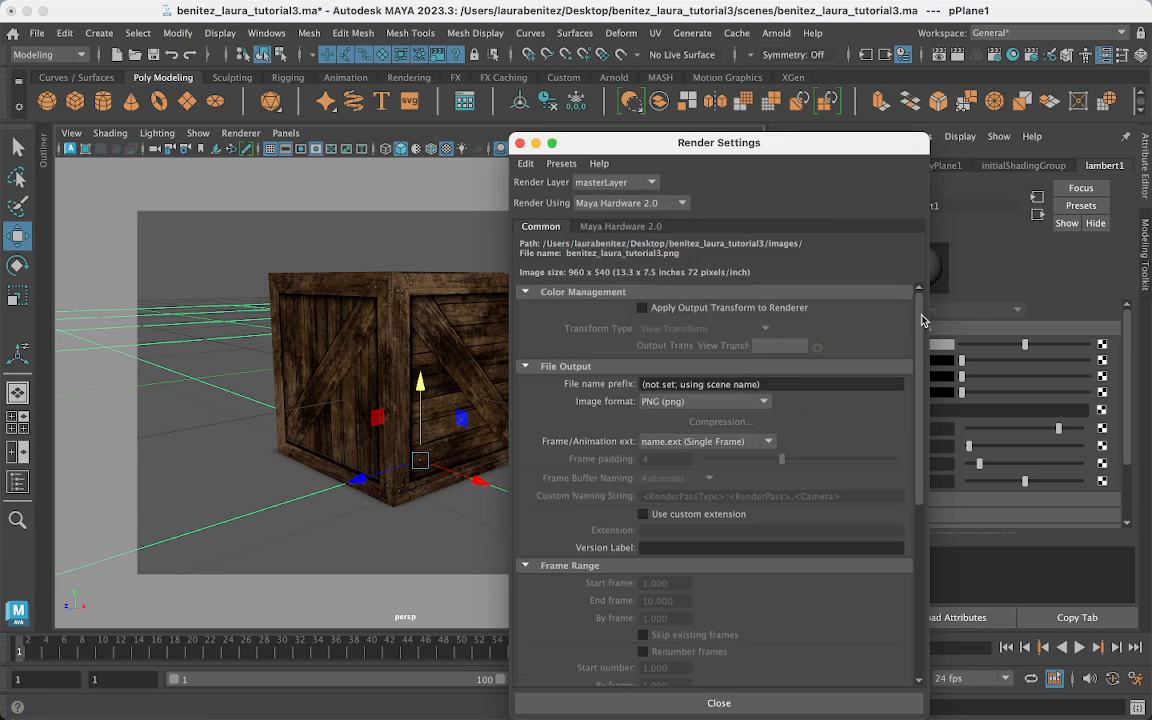
drag(921, 315, 924, 523)
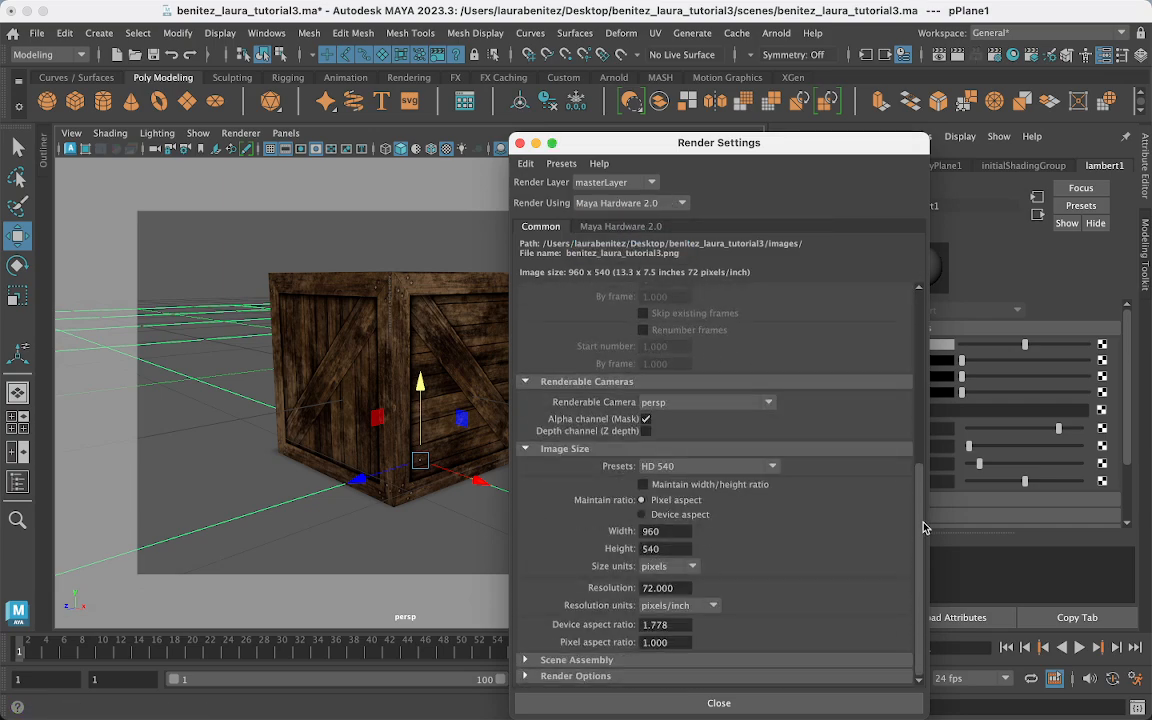
click(665, 466)
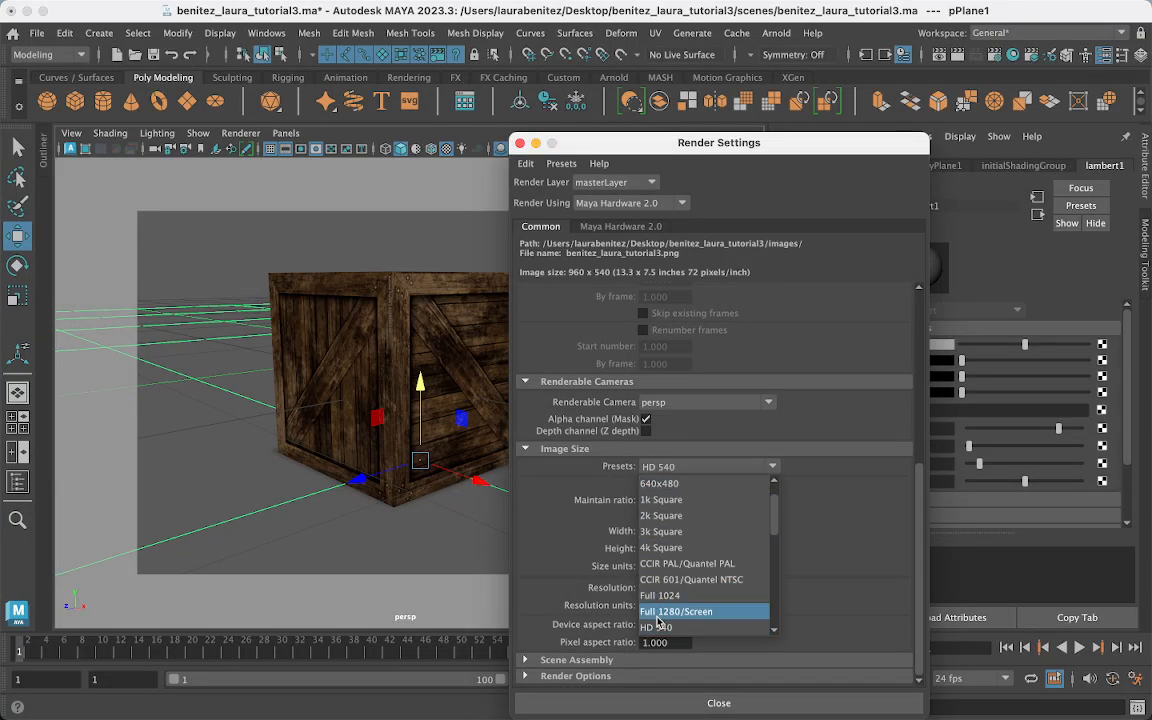
scroll(657, 624, down, 3)
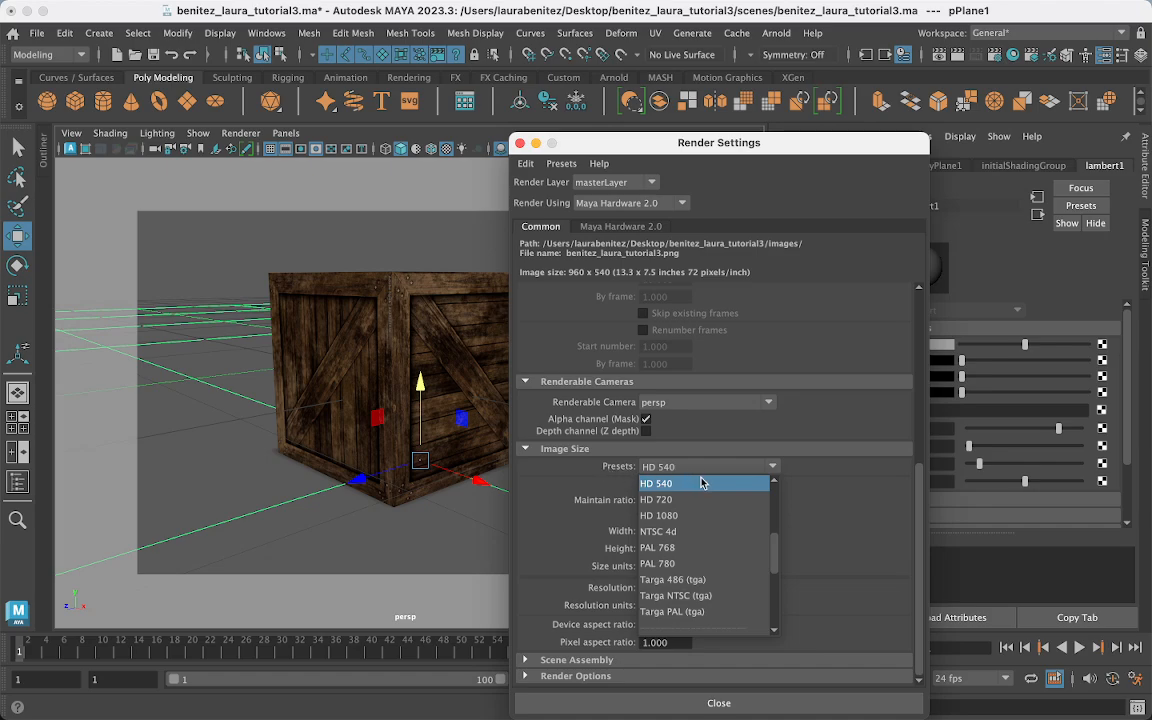
click(716, 515)
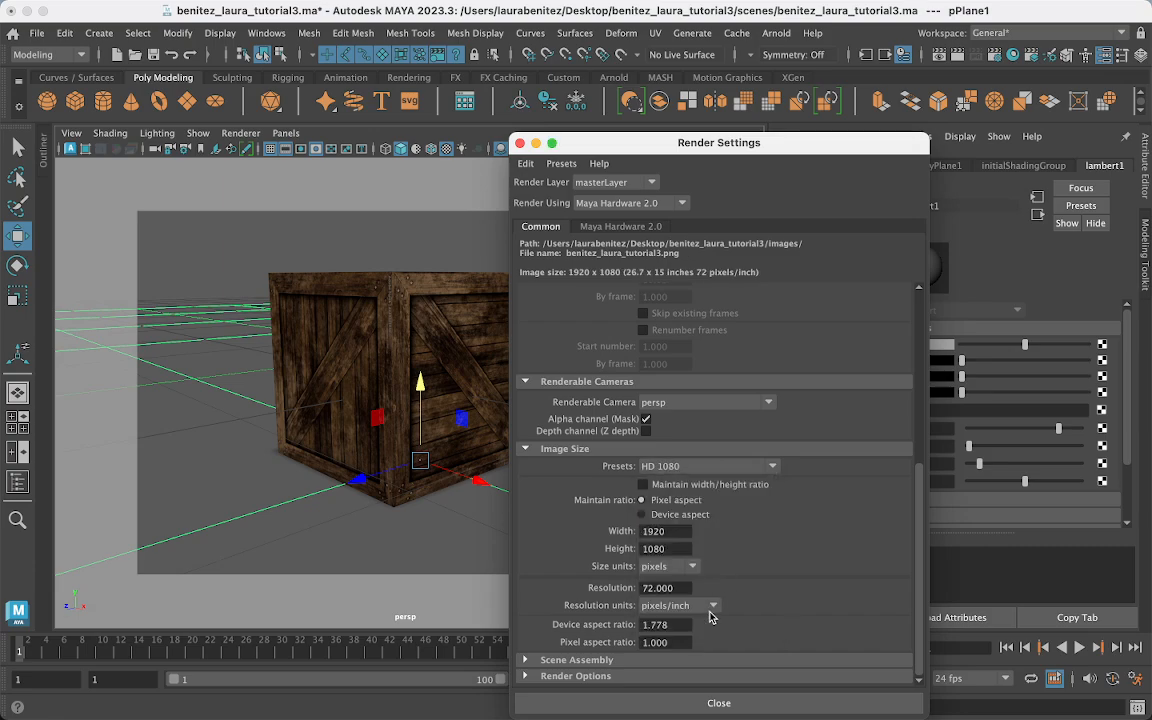
click(686, 705)
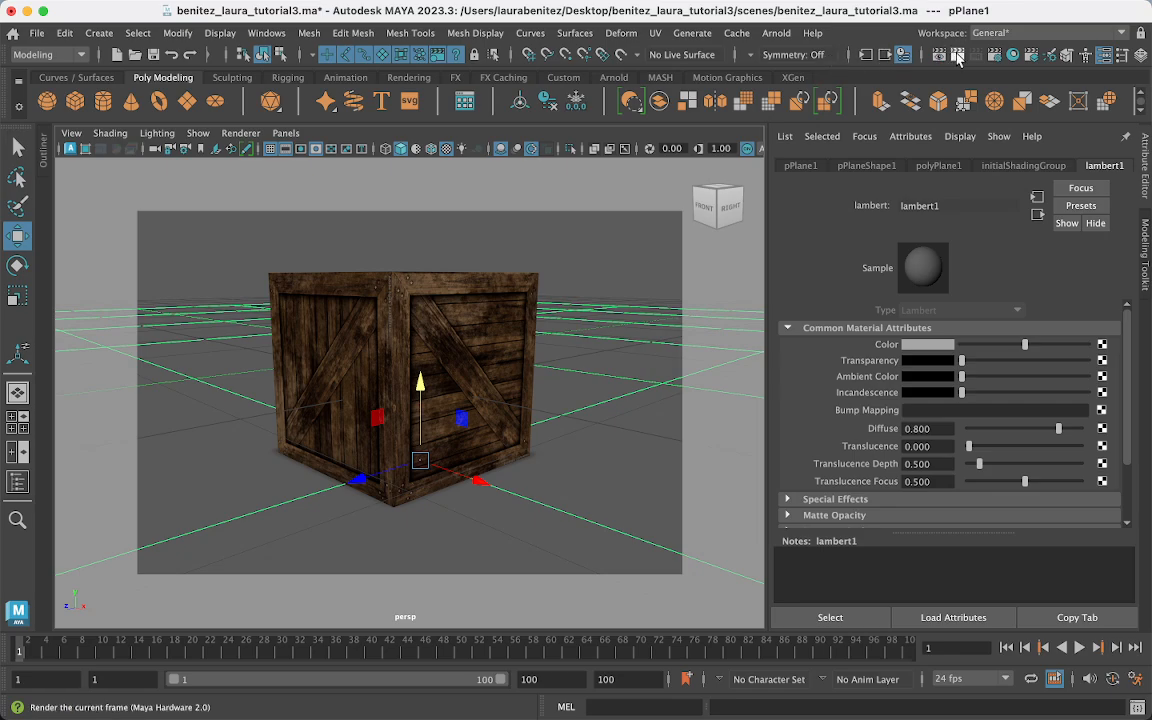
- Render the current frame, reposition Render View, and choose File > Save Image
click(957, 57)
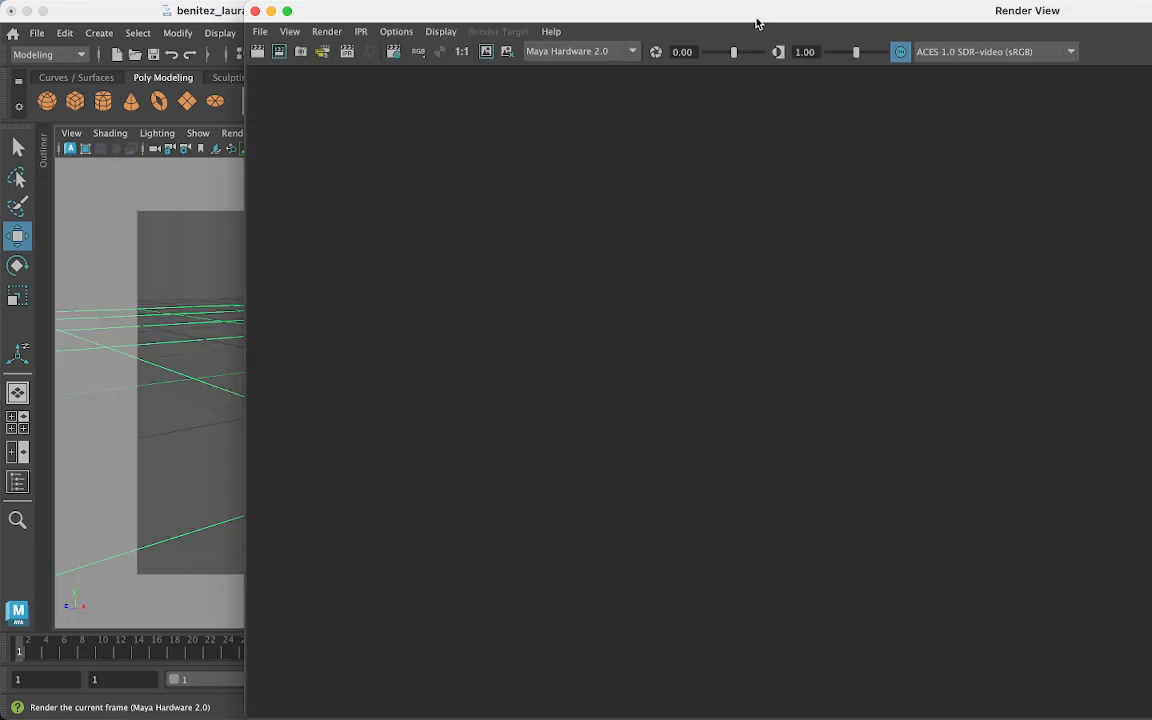
drag(757, 22, 575, 82)
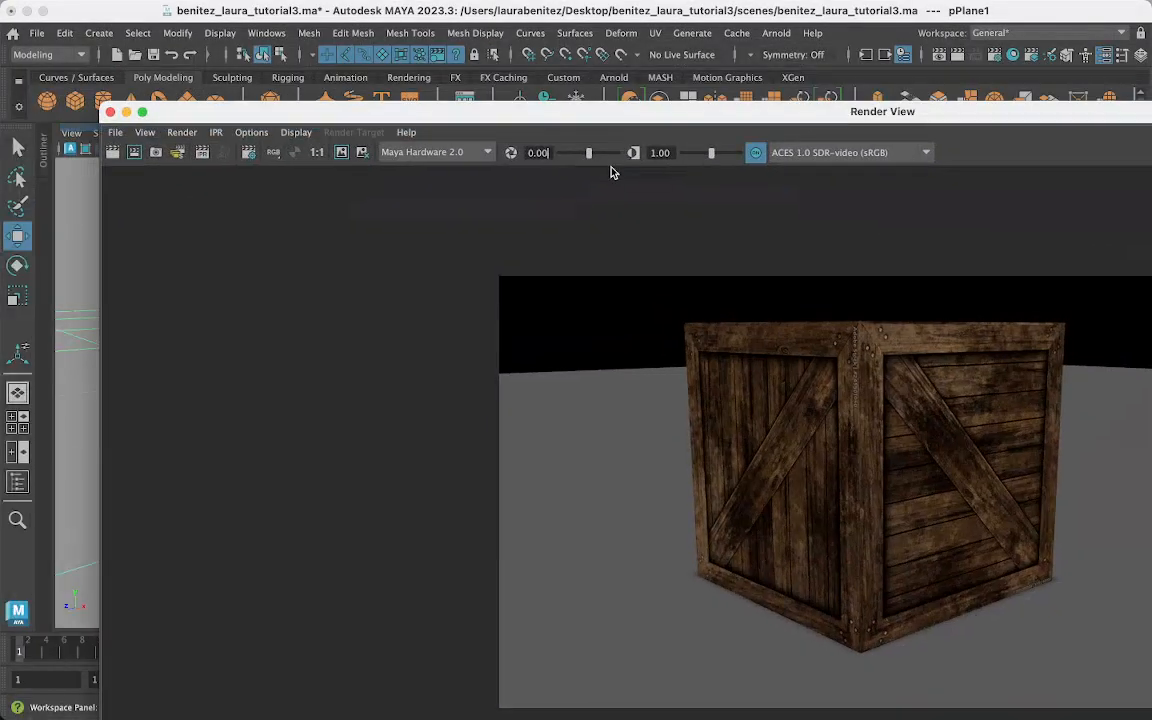
click(115, 132)
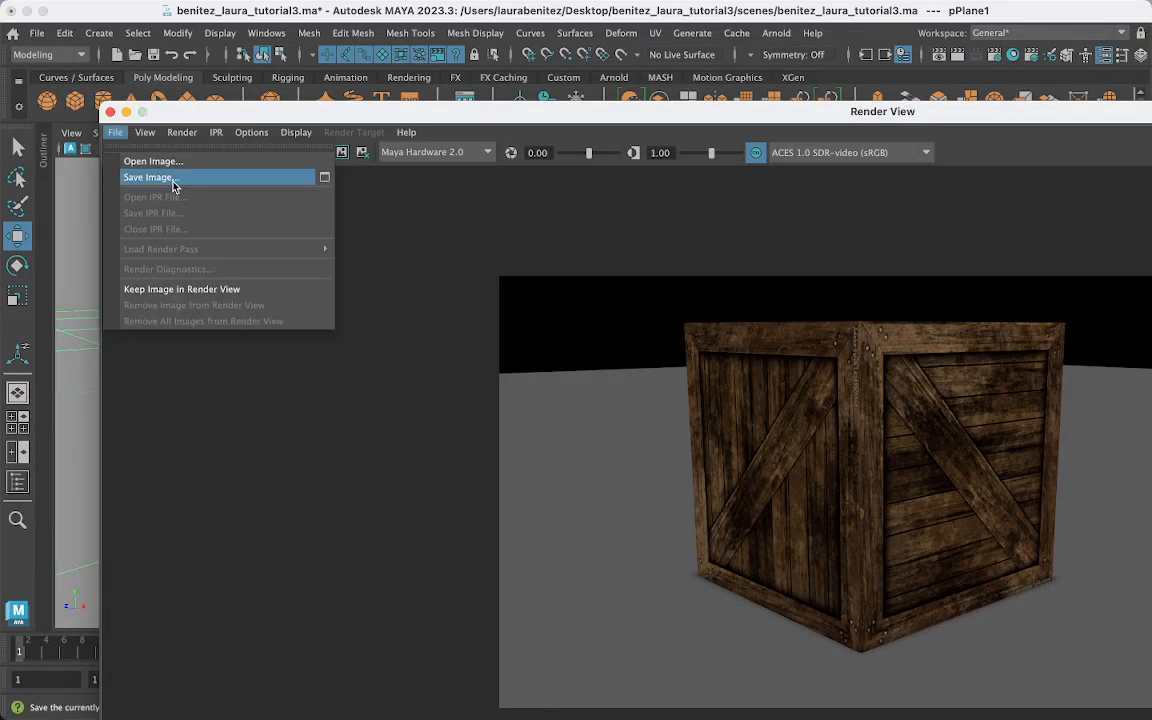
click(294, 184)
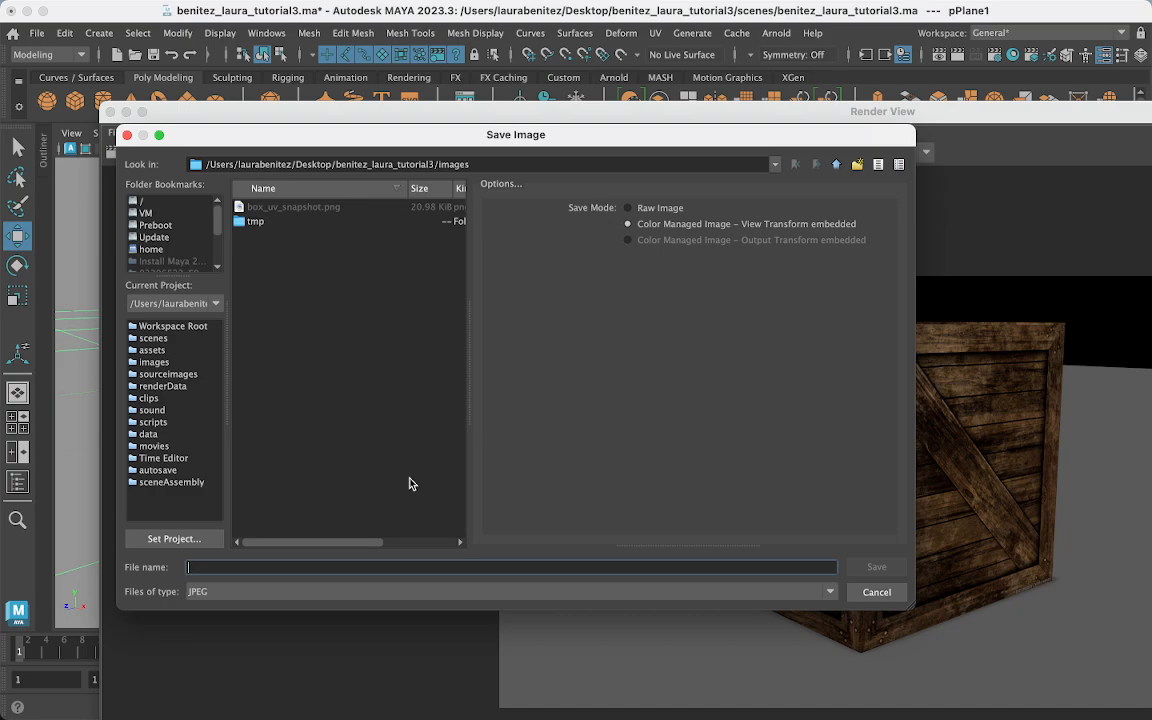
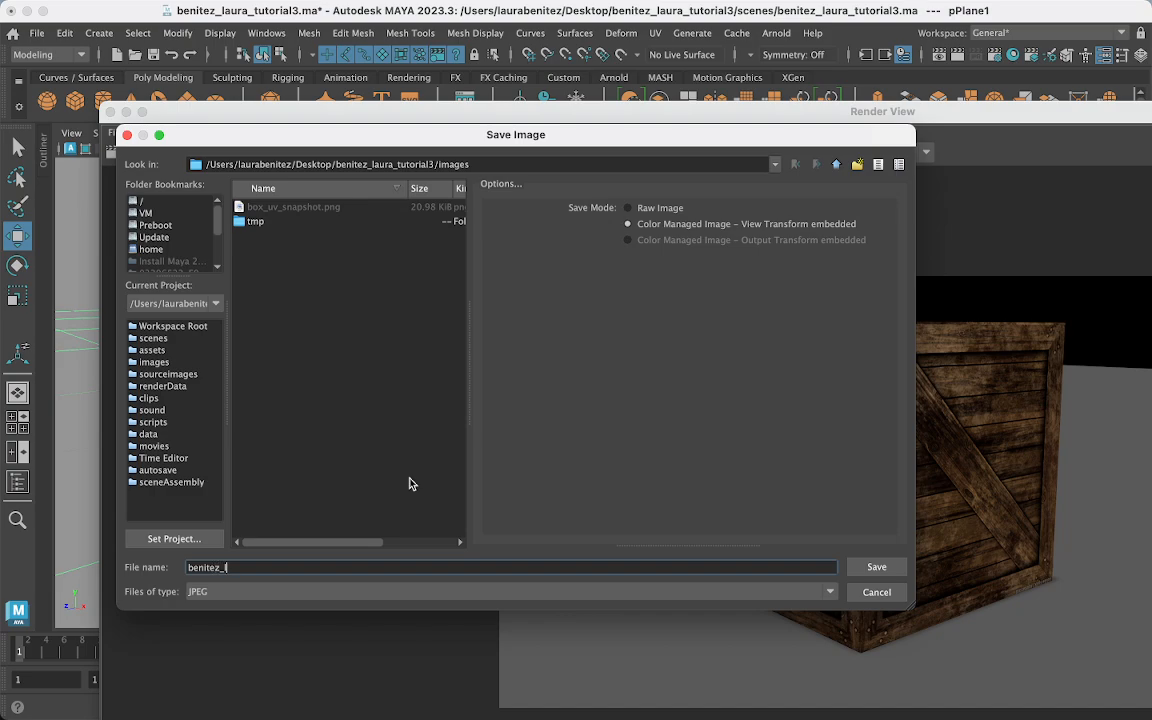
- Save the render as a JPEG named with the student's name ending _renderA, then minimize Render View
click(862, 571)
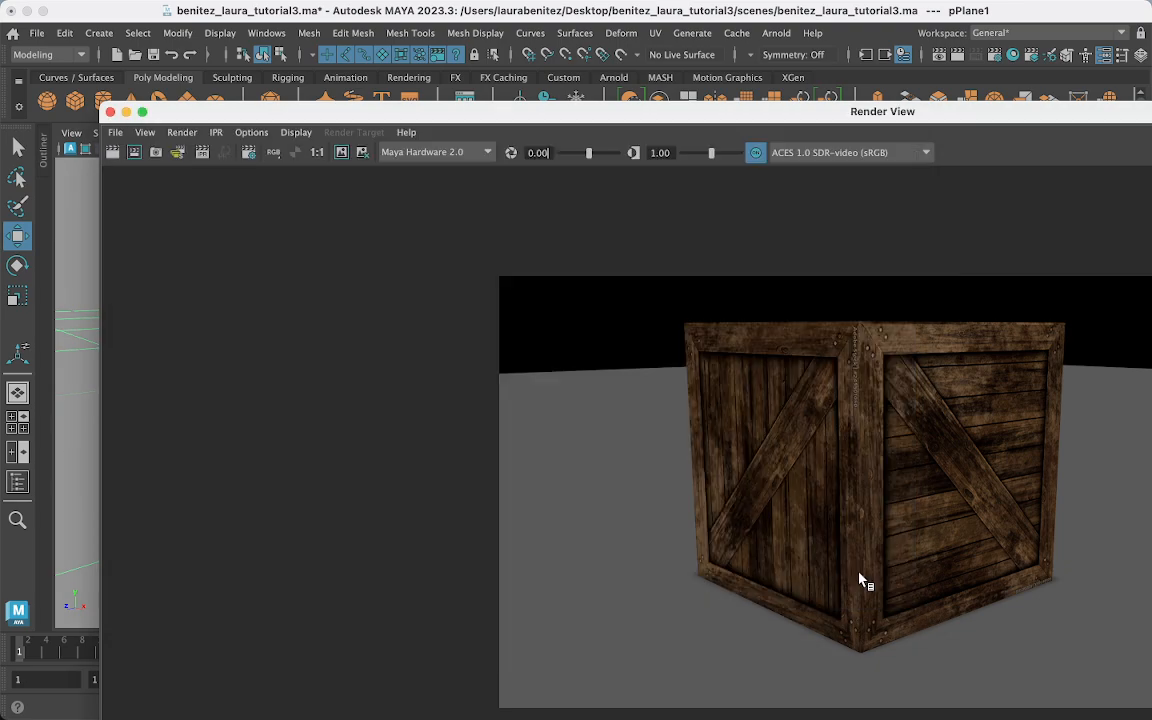
click(125, 112)
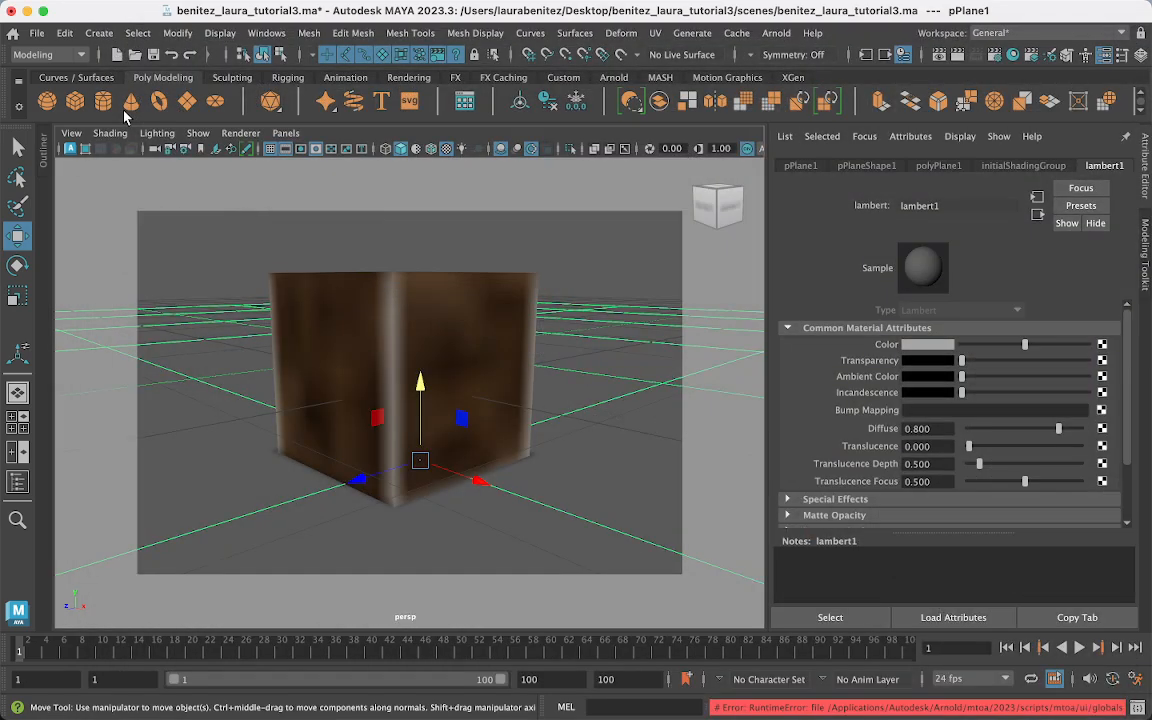